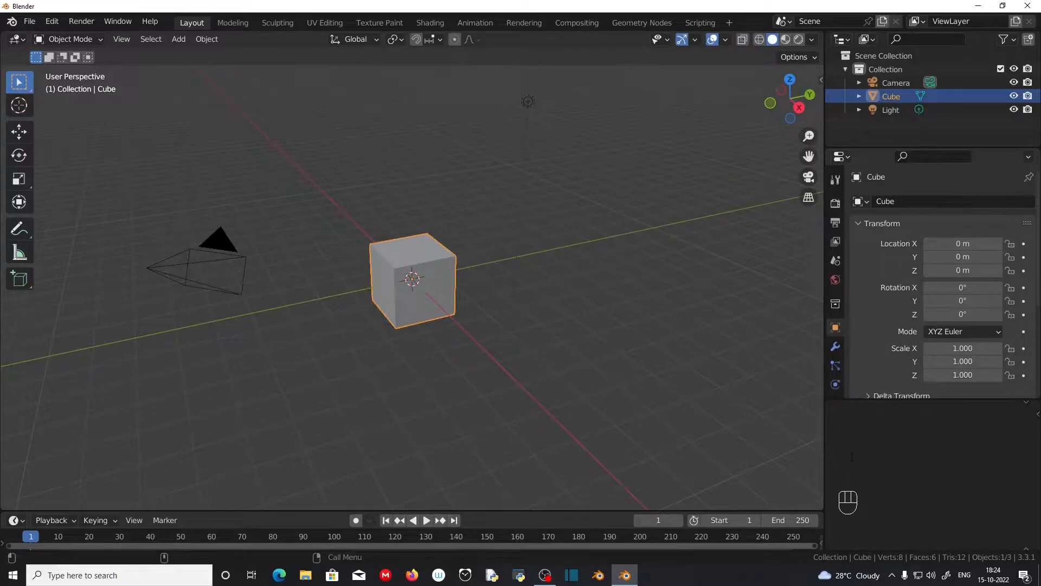
Delete the default cube from the scene.
{"action": "left_click", "coordinate": [401, 299]}
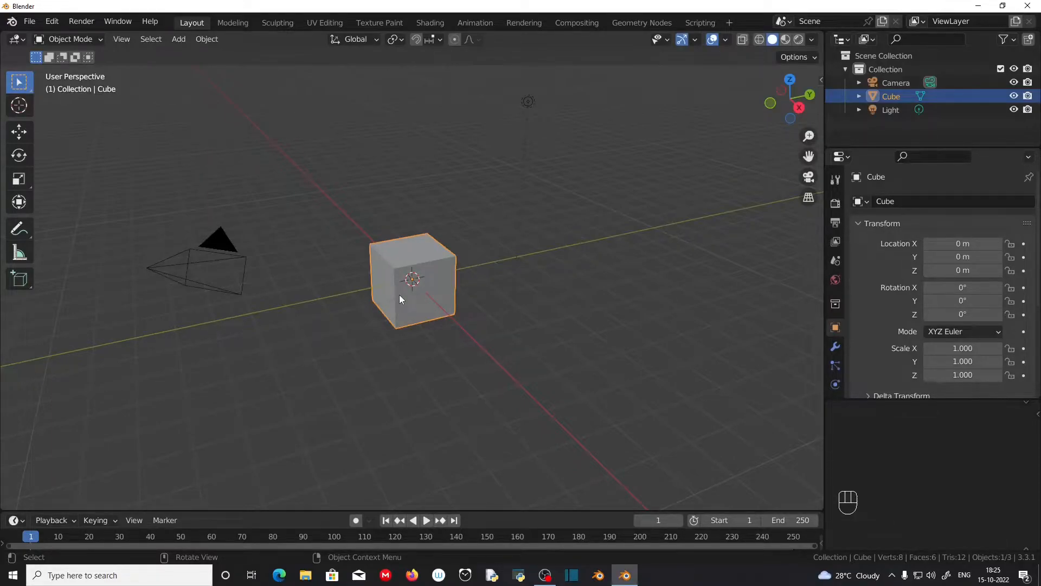
{"action": "key", "text": "x"}
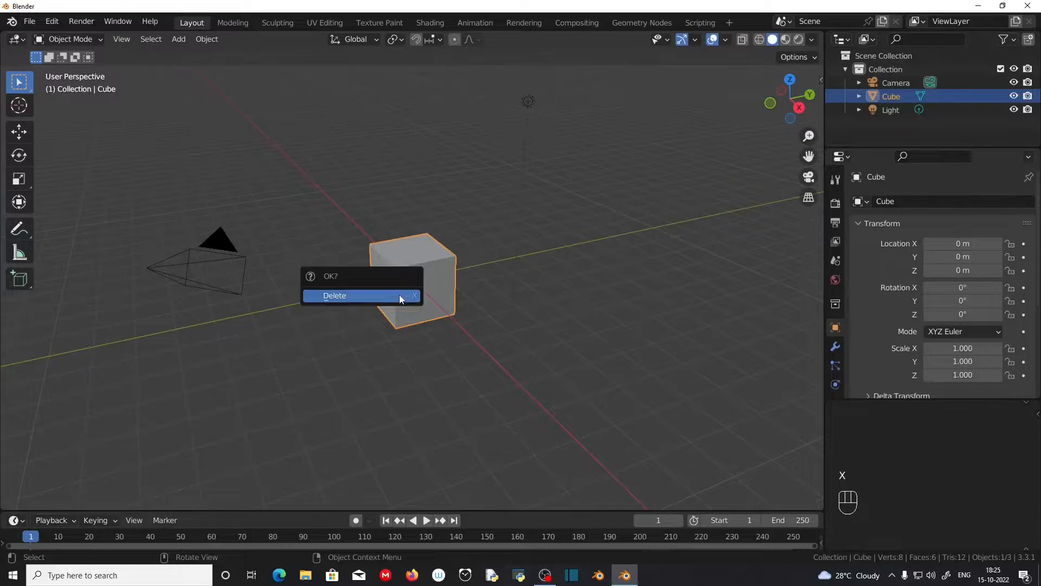
{"action": "left_click", "coordinate": [399, 296]}
Add a torus mesh at the world origin.
{"action": "scroll", "coordinate": [474, 353], "scroll_direction": "up", "scroll_amount": 4}
{"action": "middle_click_drag", "start_coordinate": [474, 354], "coordinate": [477, 350]}
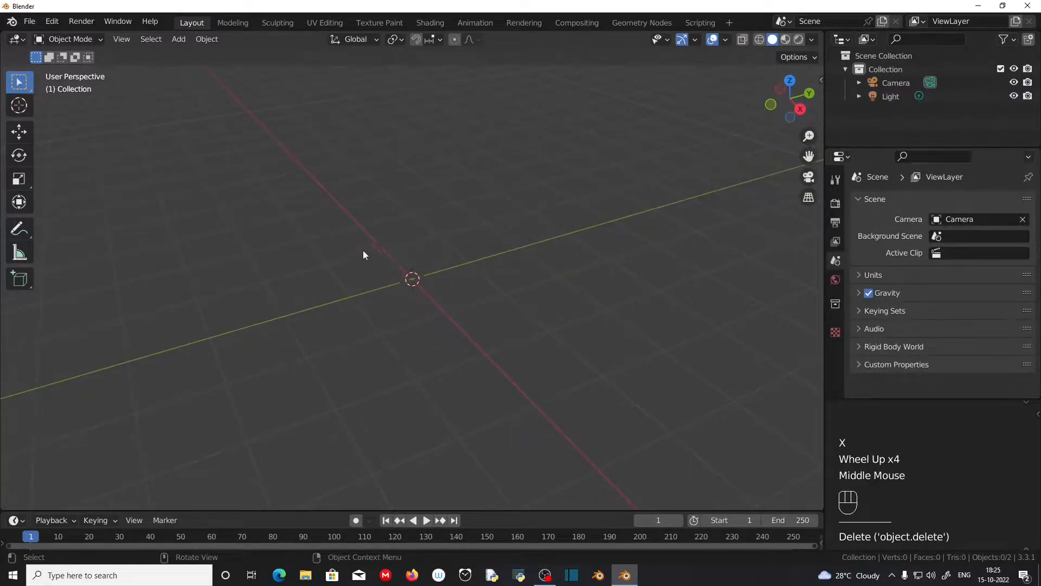
{"action": "key", "text": "shift"}
{"action": "key", "text": "shift+a"}
{"action": "mouse_move", "coordinate": [224, 169]}
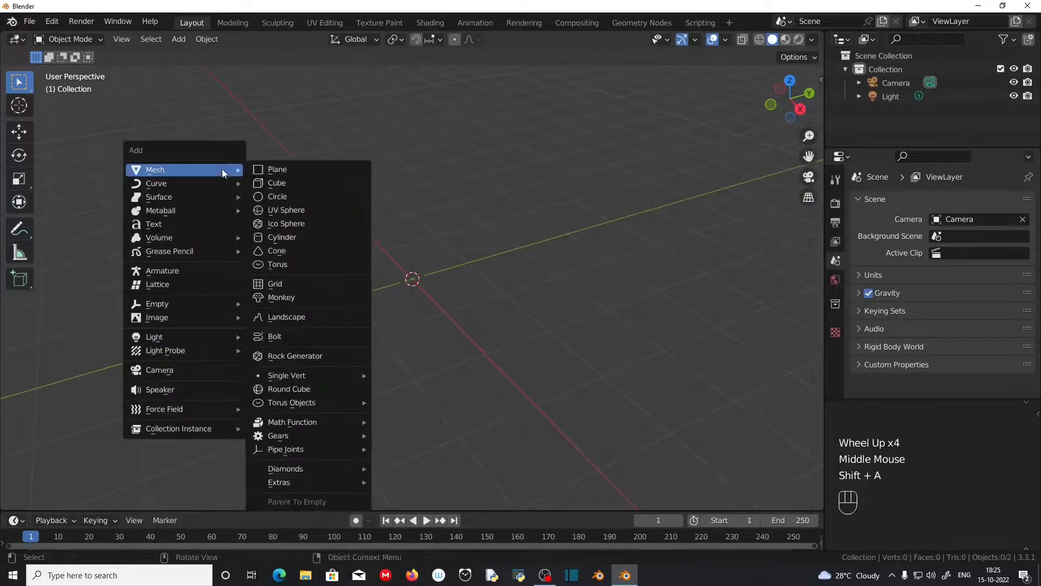
{"action": "left_click", "coordinate": [316, 266]}
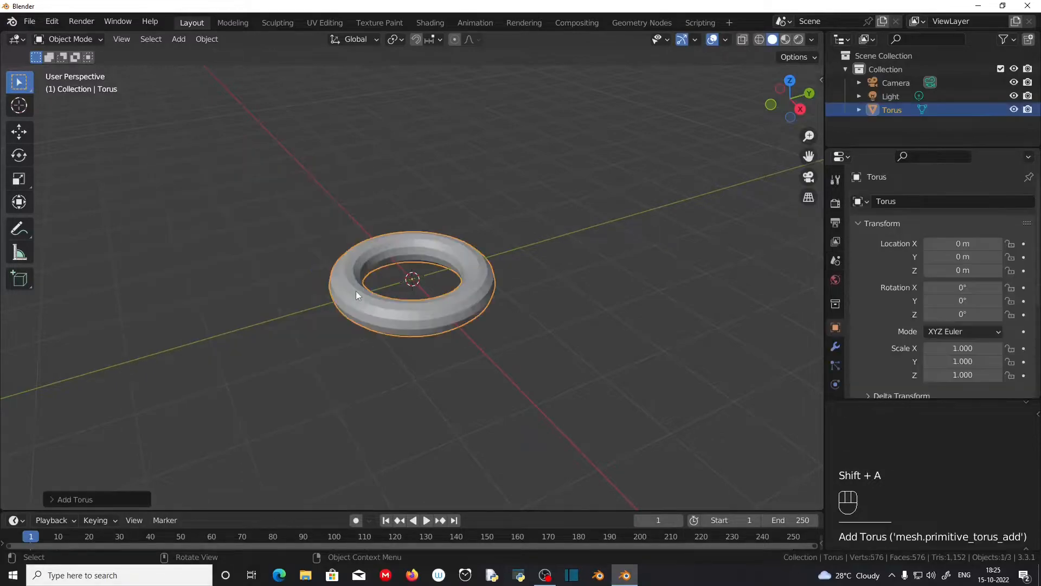
Set the torus's major radius to 0.25 m and its minor radius to 0.012 m.
{"action": "left_click", "coordinate": [50, 498]}
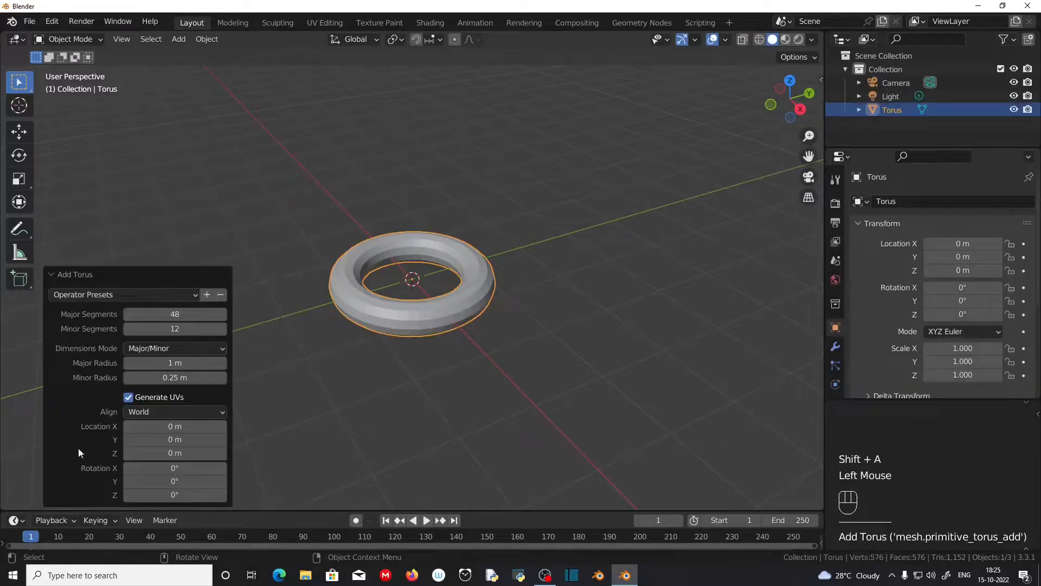
{"action": "double_click", "coordinate": [180, 361]}
{"action": "type", "text": "0.25"}
{"action": "key", "text": "Return"}
{"action": "left_click", "coordinate": [161, 378]}
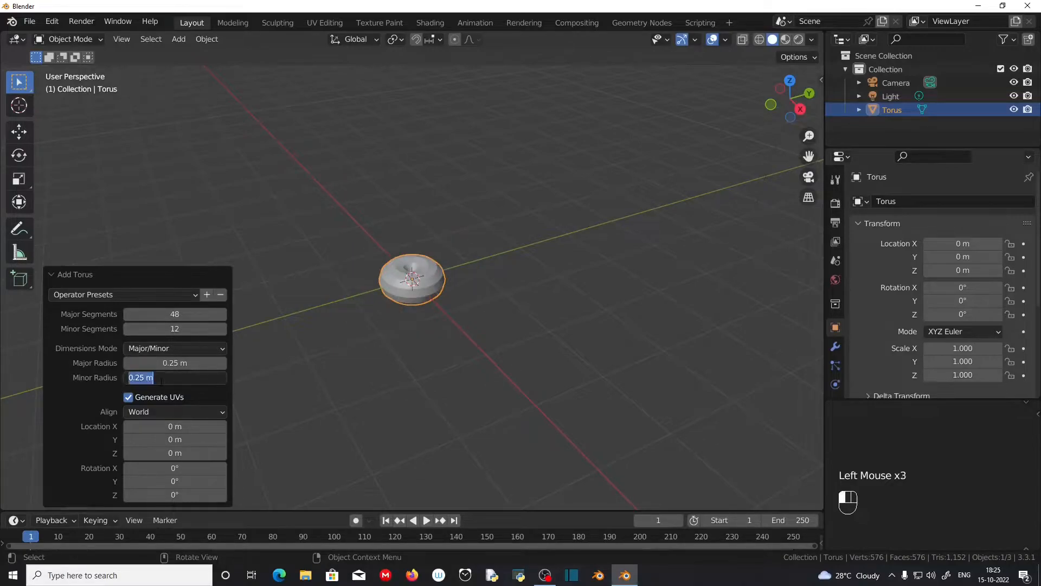
{"action": "type", "text": ".012"}
{"action": "left_click", "coordinate": [58, 398]}
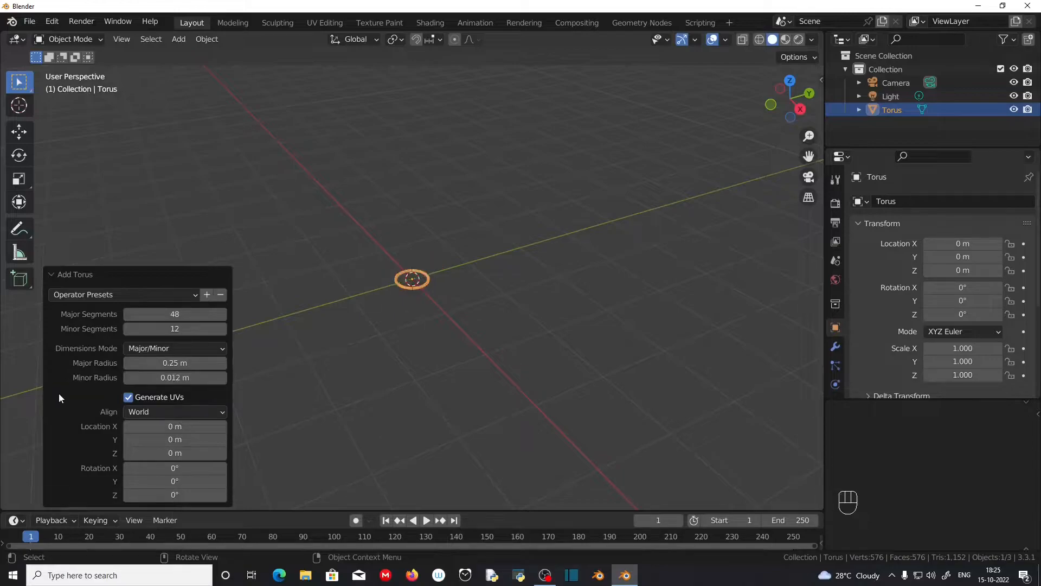
Add a cylinder mesh at the centre of the torus ring.
{"action": "scroll", "coordinate": [439, 275], "scroll_direction": "up", "scroll_amount": 6}
{"action": "middle_click_drag", "start_coordinate": [438, 275], "coordinate": [307, 375]}
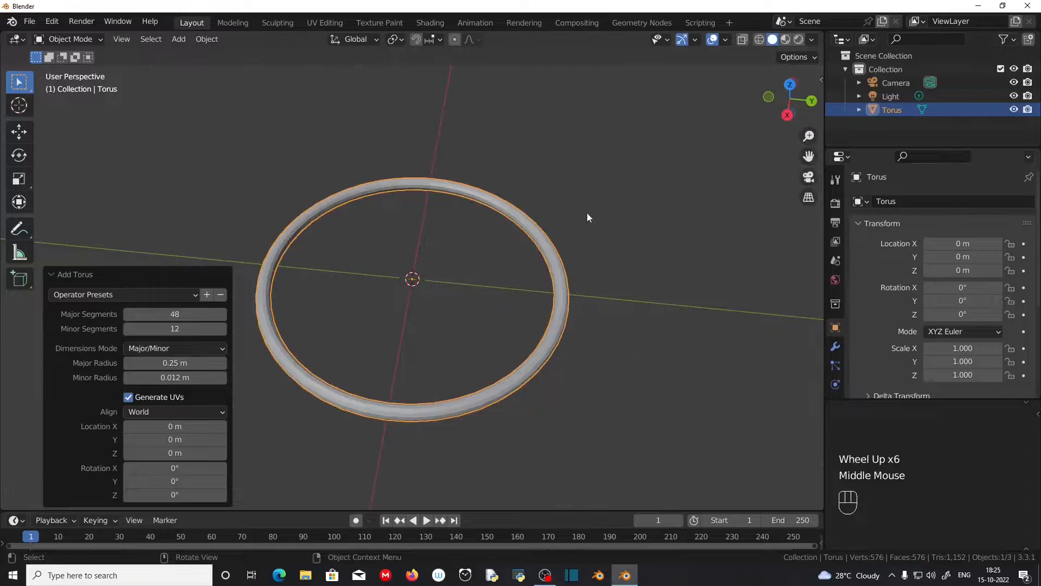
{"action": "middle_click_drag", "start_coordinate": [524, 404], "coordinate": [451, 337]}
{"action": "middle_click_drag", "start_coordinate": [409, 304], "coordinate": [370, 238]}
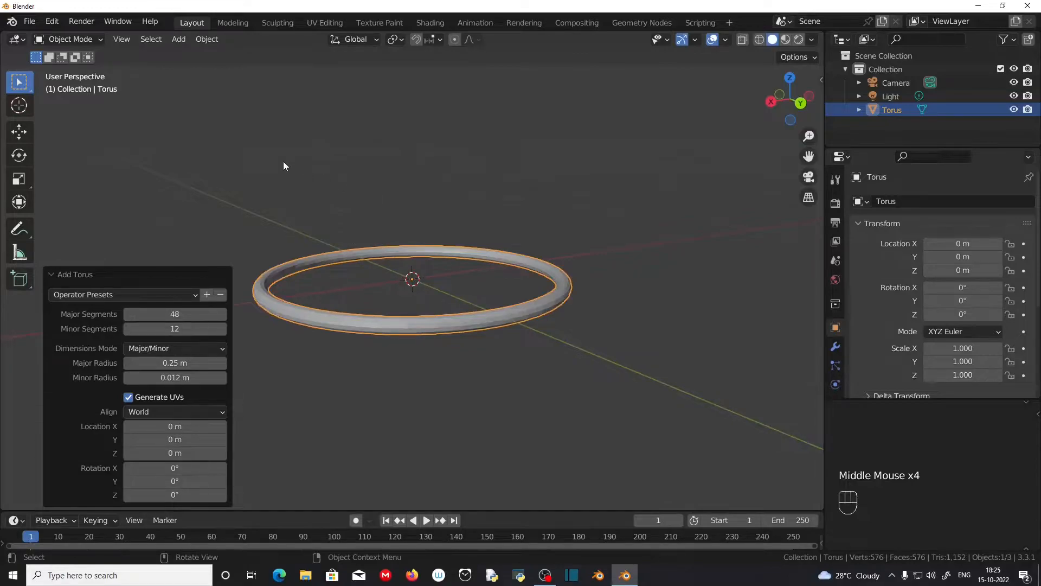
{"action": "key", "text": "shift+a"}
{"action": "mouse_move", "coordinate": [250, 174]}
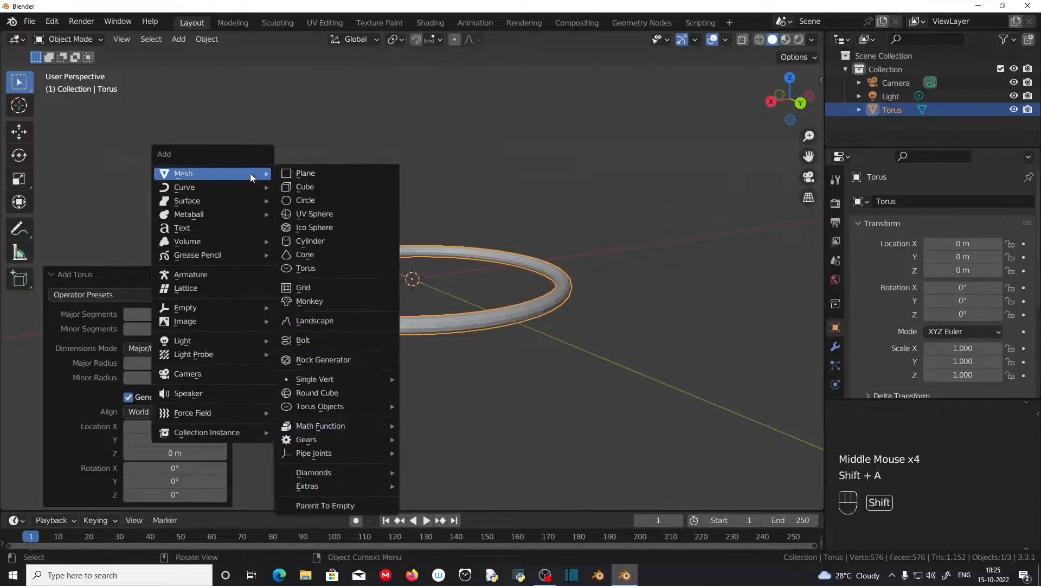
{"action": "left_click", "coordinate": [326, 240]}
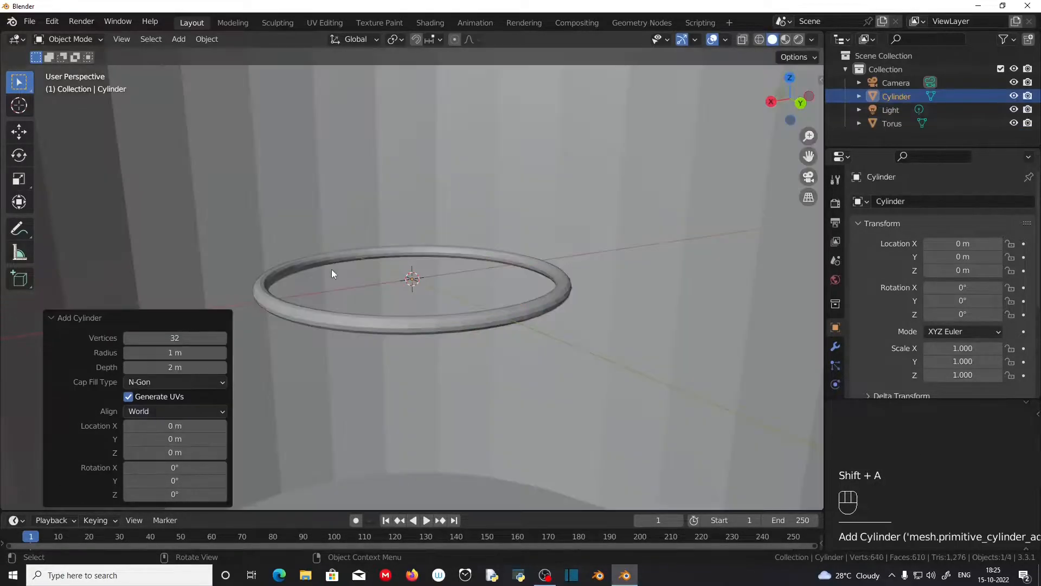
Set the cylinder's radius to 0.012 m and its depth to 0.5 m.
{"action": "left_click", "coordinate": [170, 353]}
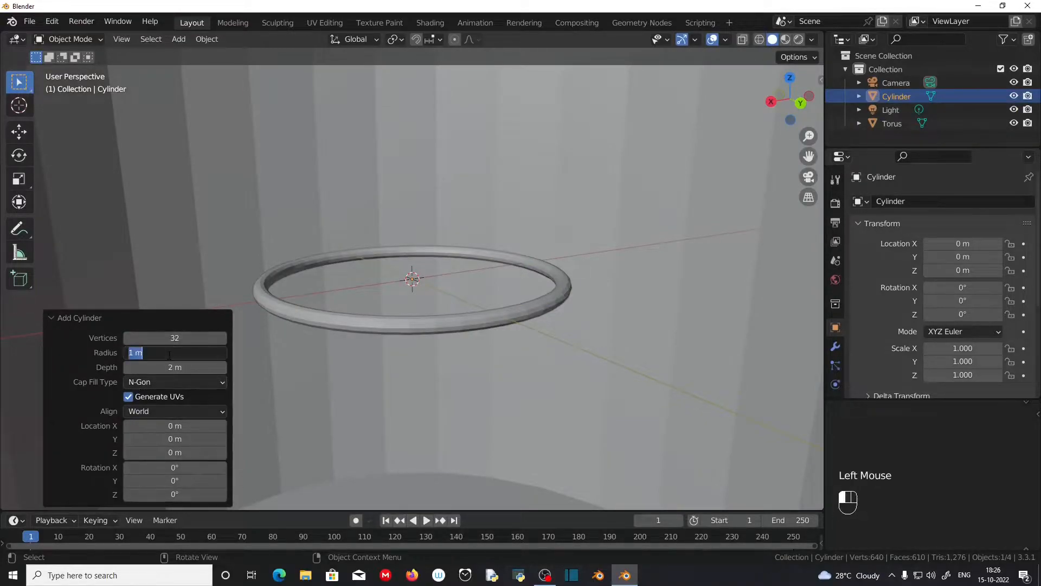
{"action": "key", "text": "BackSpace"}
{"action": "type", "text": "0.012"}
{"action": "key", "text": "Return"}
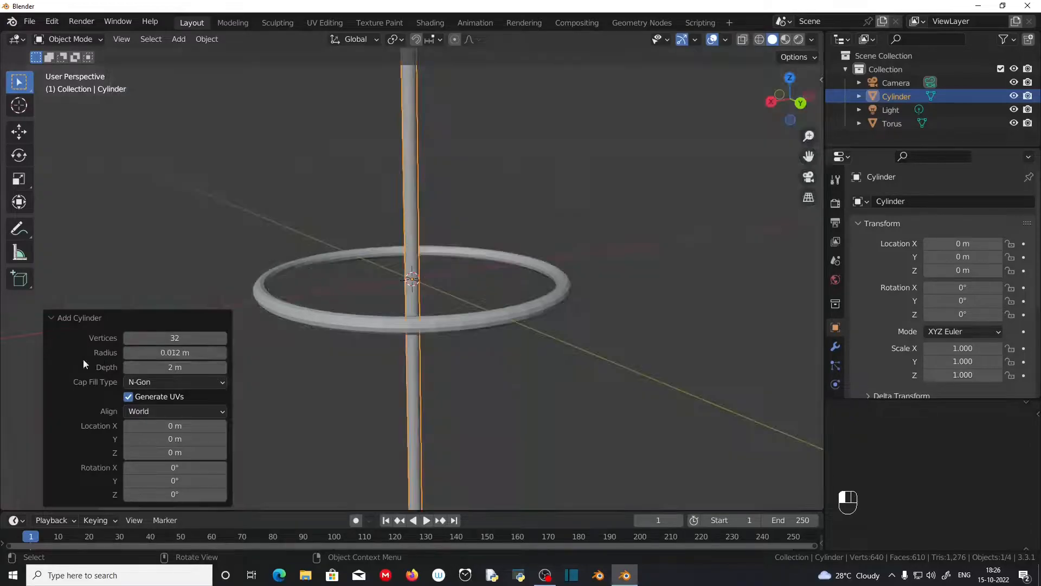
{"action": "double_click", "coordinate": [180, 369]}
{"action": "type", "text": ".5"}
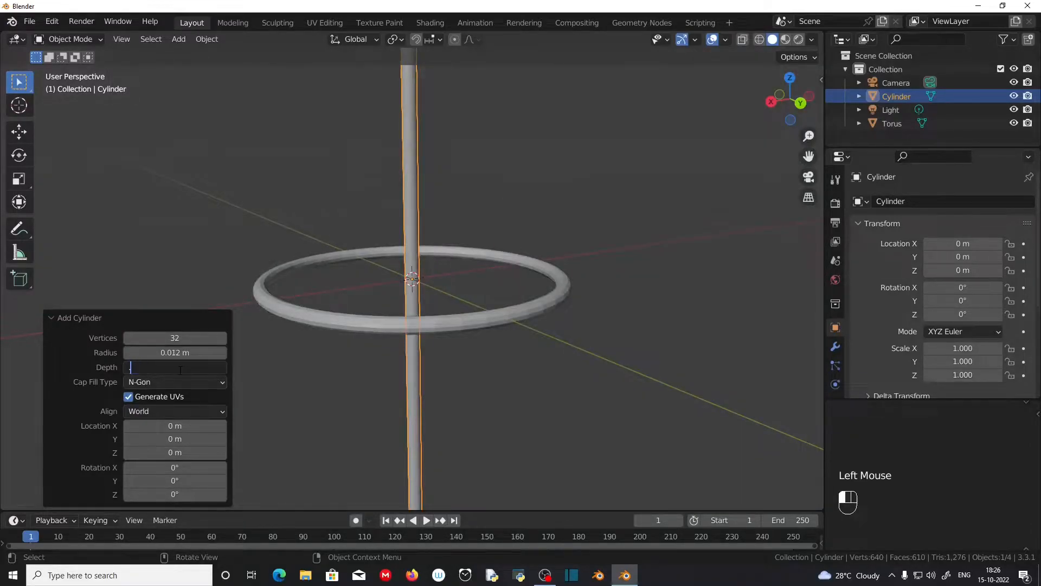
{"action": "key", "text": "Return"}
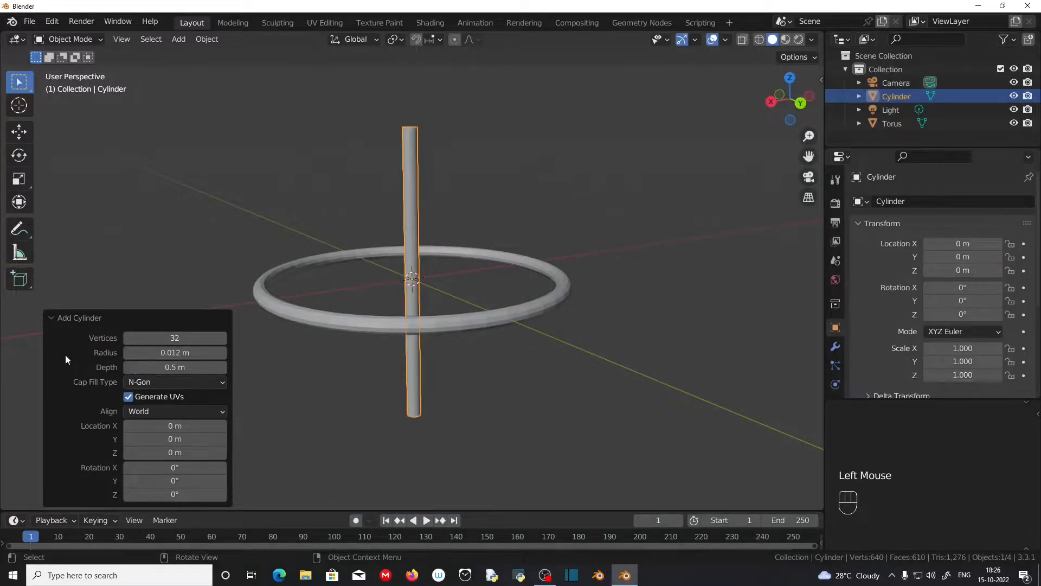
{"action": "left_click", "coordinate": [53, 319]}
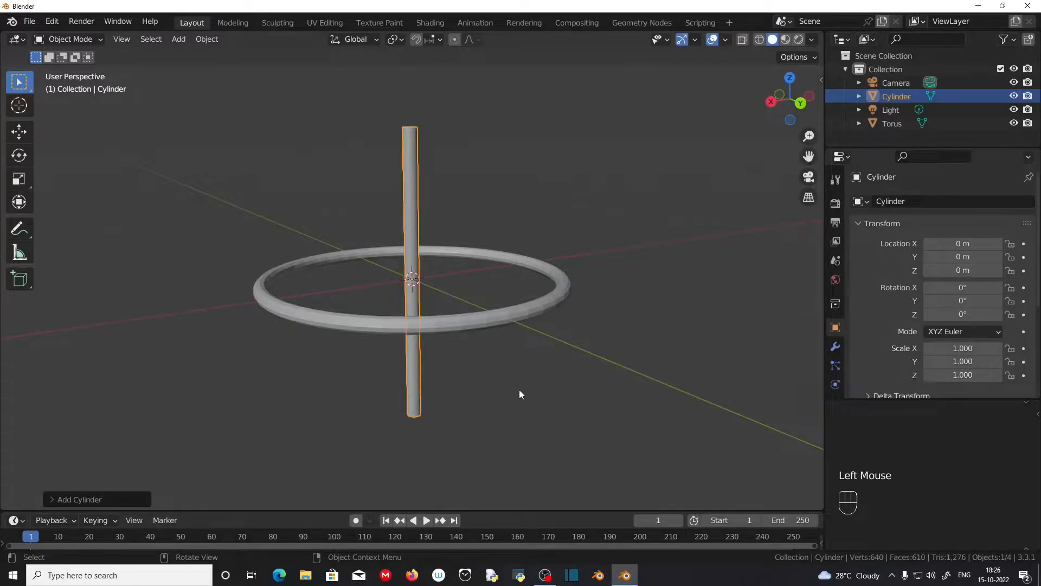
Hide the torus so only the cylinder remains in view.
{"action": "left_click", "coordinate": [512, 318]}
{"action": "middle_click_drag", "start_coordinate": [617, 346], "coordinate": [619, 323]}
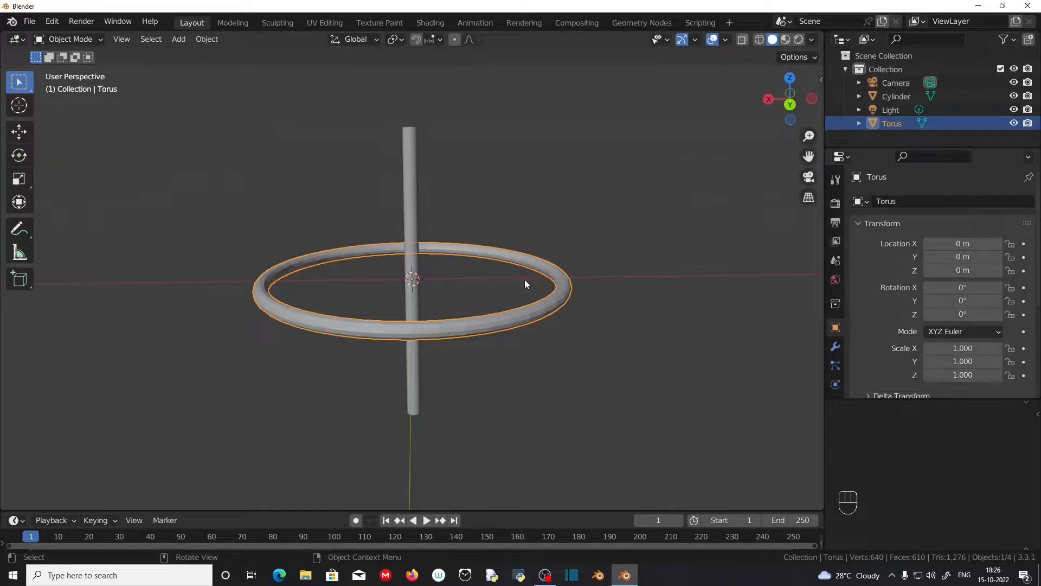
{"action": "key", "text": "h"}
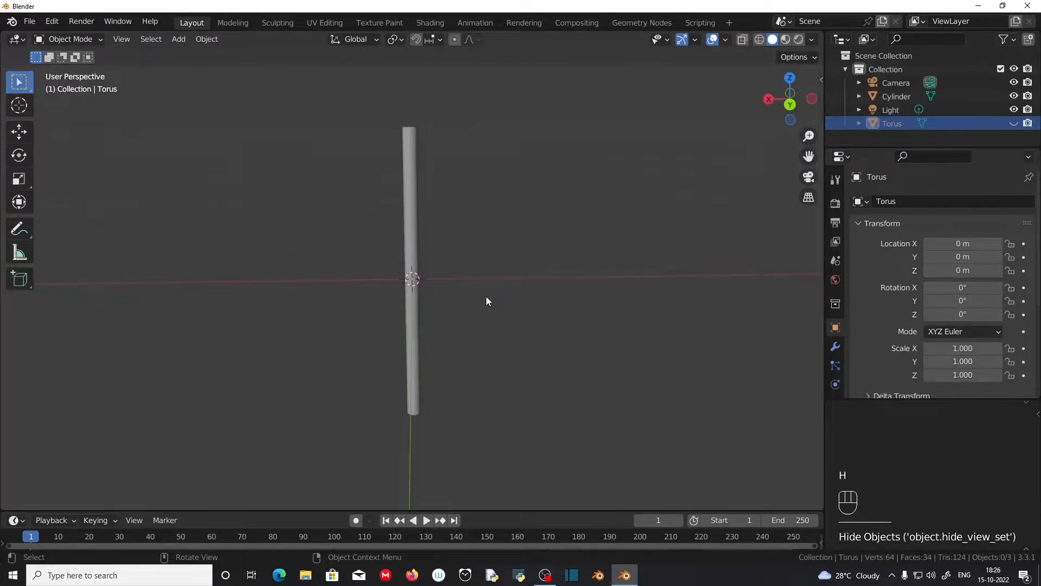
Put the cylinder in Edit Mode, seen from the front, and enable Increment snapping with Absolute Grid Snap.
{"action": "scroll", "coordinate": [487, 297], "scroll_direction": "up", "scroll_amount": 2}
{"action": "left_click", "coordinate": [418, 287]}
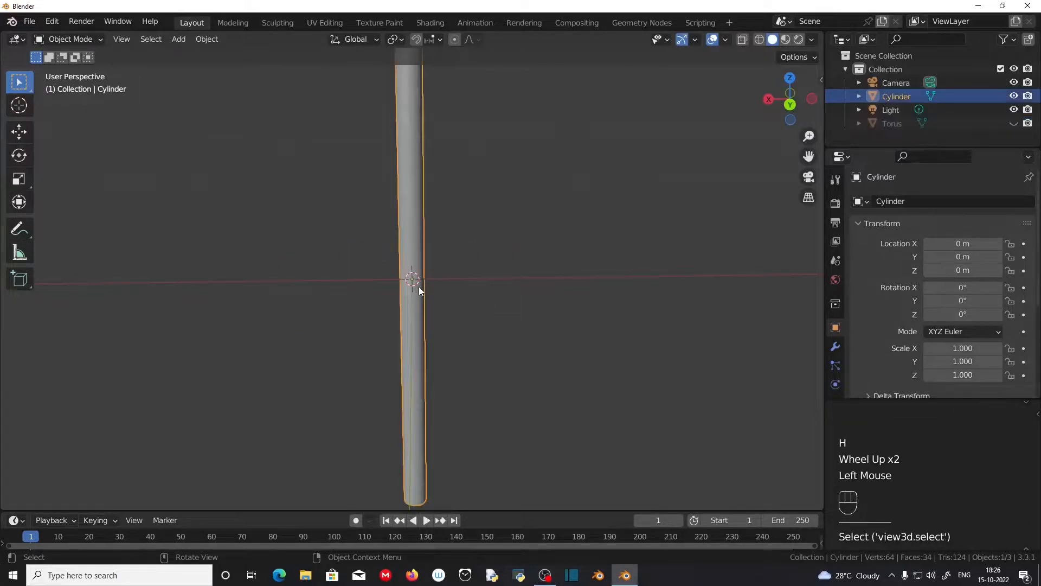
{"action": "scroll", "coordinate": [453, 310], "scroll_direction": "down", "scroll_amount": 2}
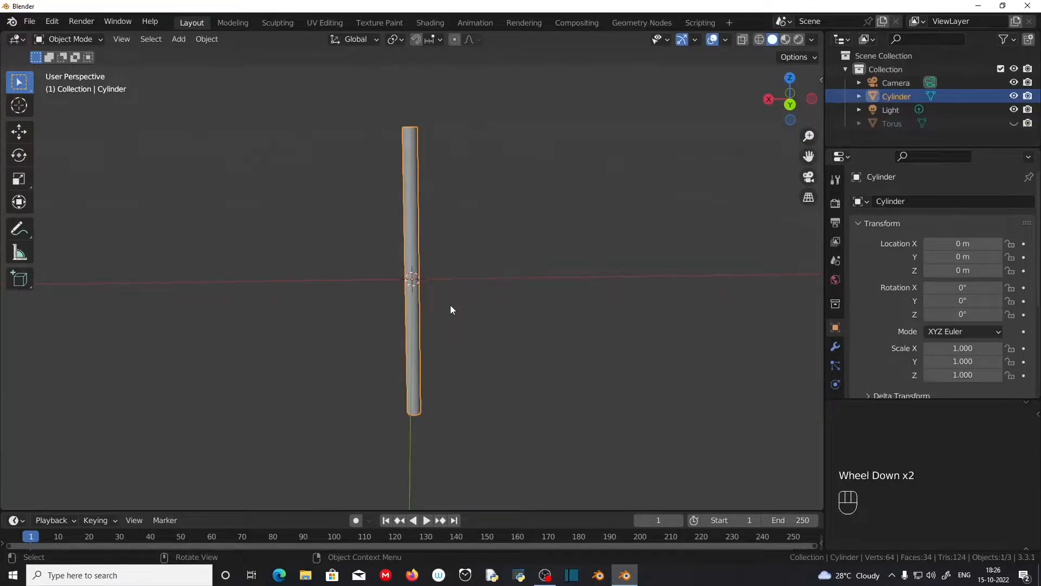
{"action": "key", "text": "Tab"}
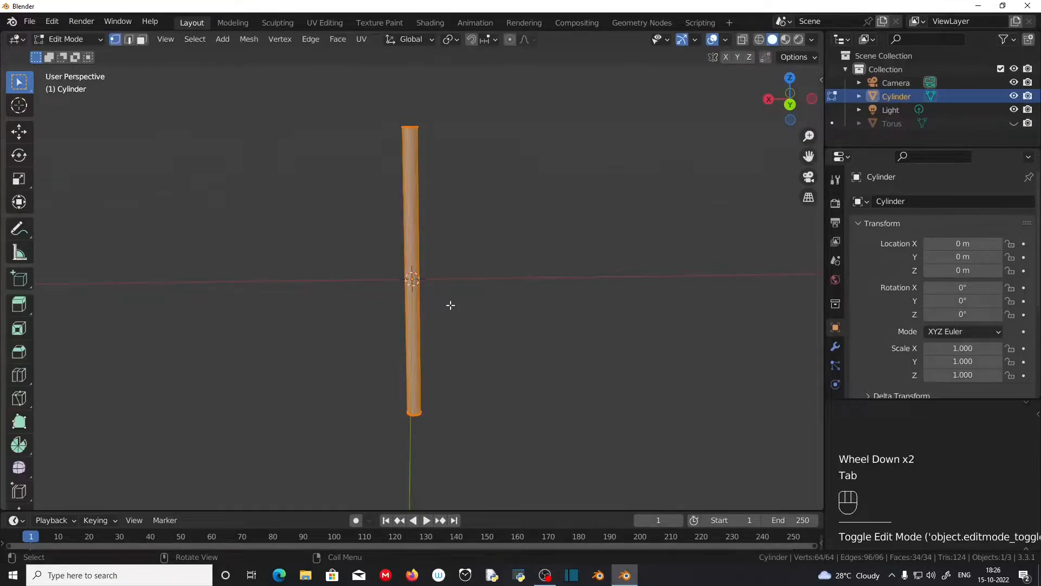
{"action": "key", "text": "KP_1"}
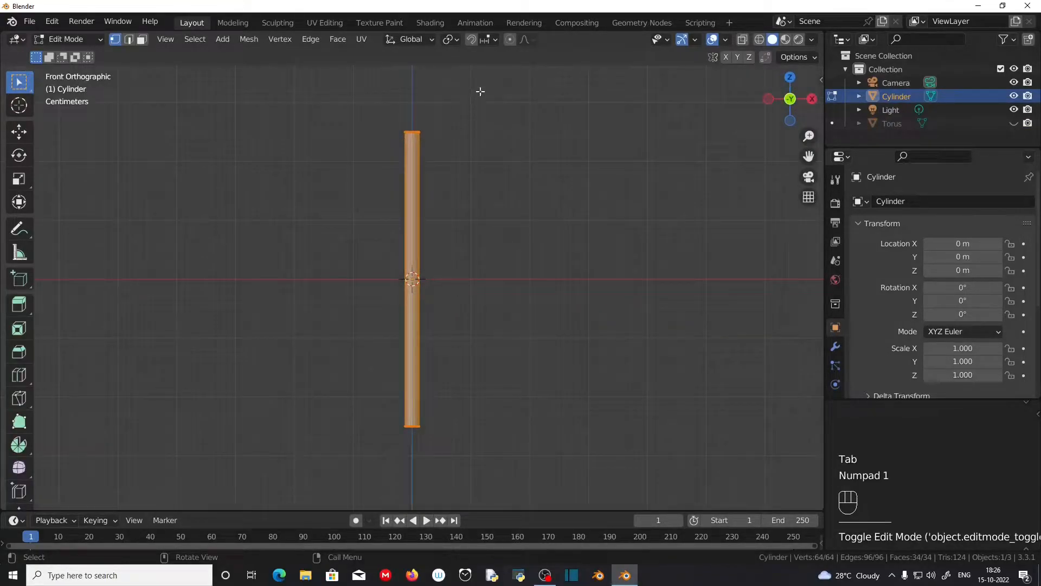
{"action": "left_click", "coordinate": [470, 39]}
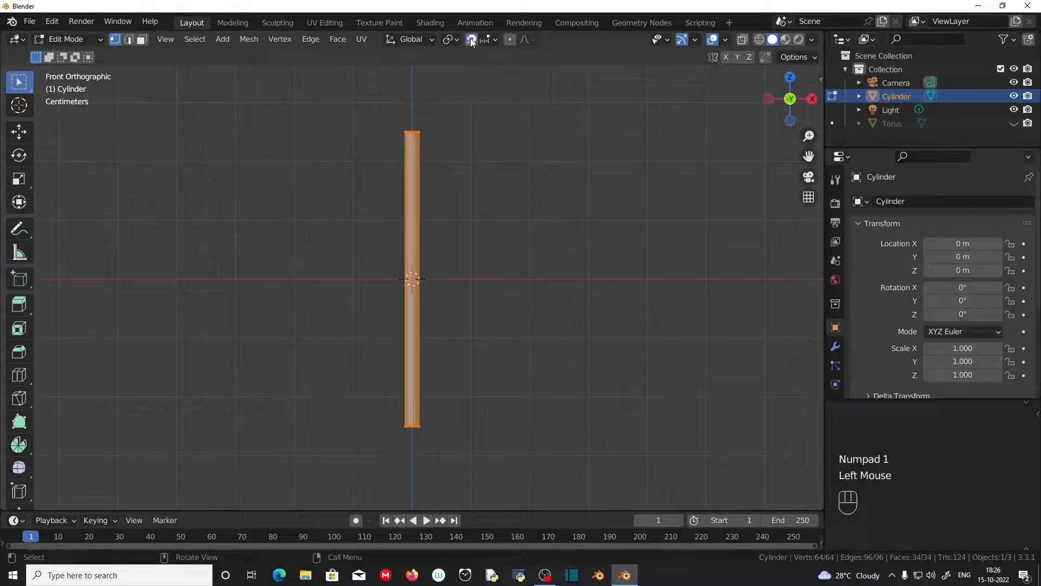
{"action": "left_click", "coordinate": [490, 41]}
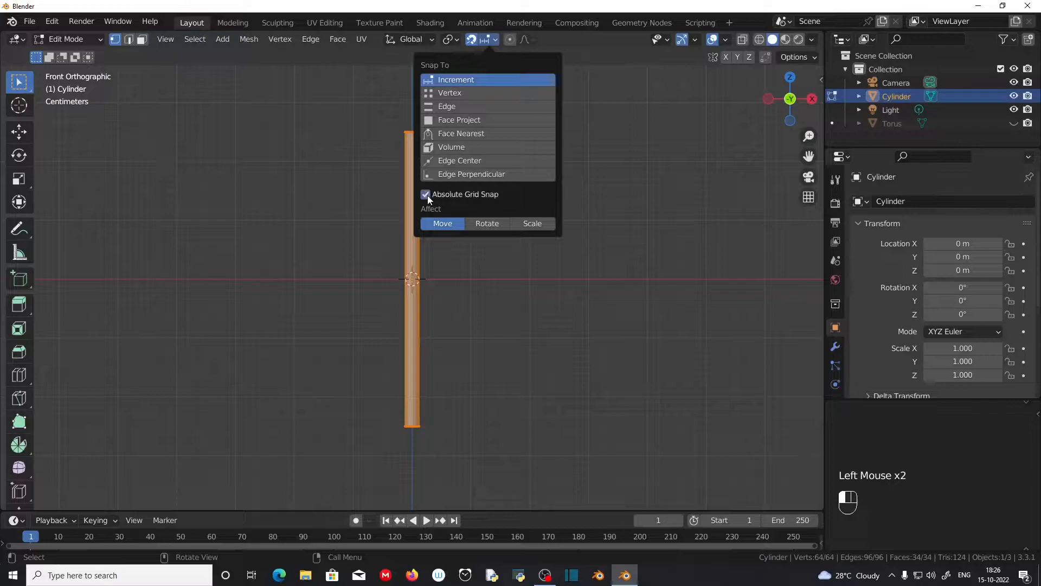
Move the cylinder's whole mesh down along Z until its top end sits at the object origin.
{"action": "scroll", "coordinate": [511, 178], "scroll_direction": "up", "scroll_amount": 1}
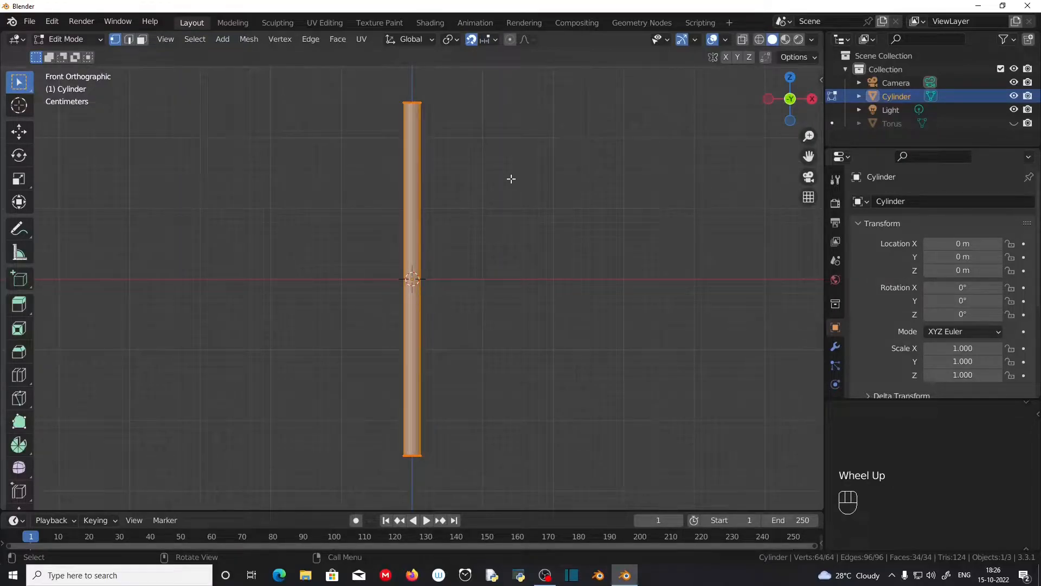
{"action": "key", "text": "a"}
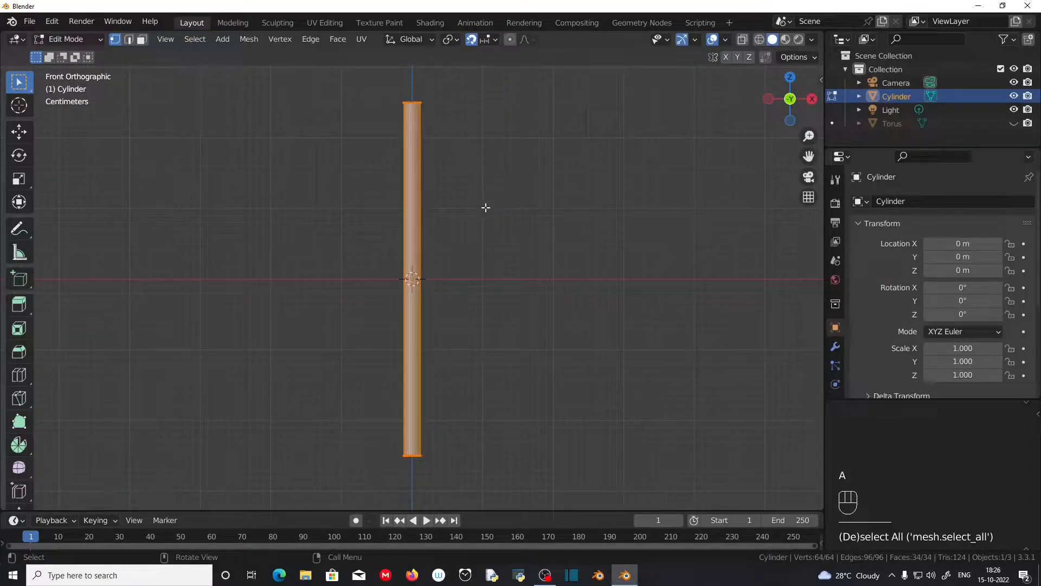
{"action": "key", "text": "g"}
{"action": "key", "text": "z"}
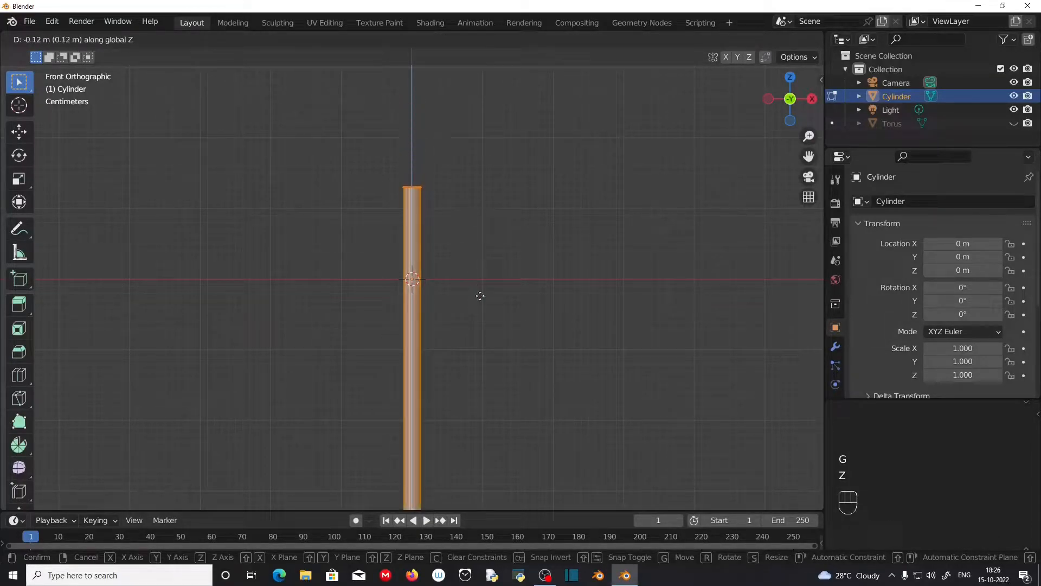
{"action": "left_click", "coordinate": [482, 383]}
Add a single loop cut around the cylinder, slid toward its top end by a factor of about -0.4, and show its settings.
{"action": "scroll", "coordinate": [467, 315], "scroll_direction": "down", "scroll_amount": 3}
{"action": "middle_click_drag", "start_coordinate": [443, 248], "coordinate": [504, 311]}
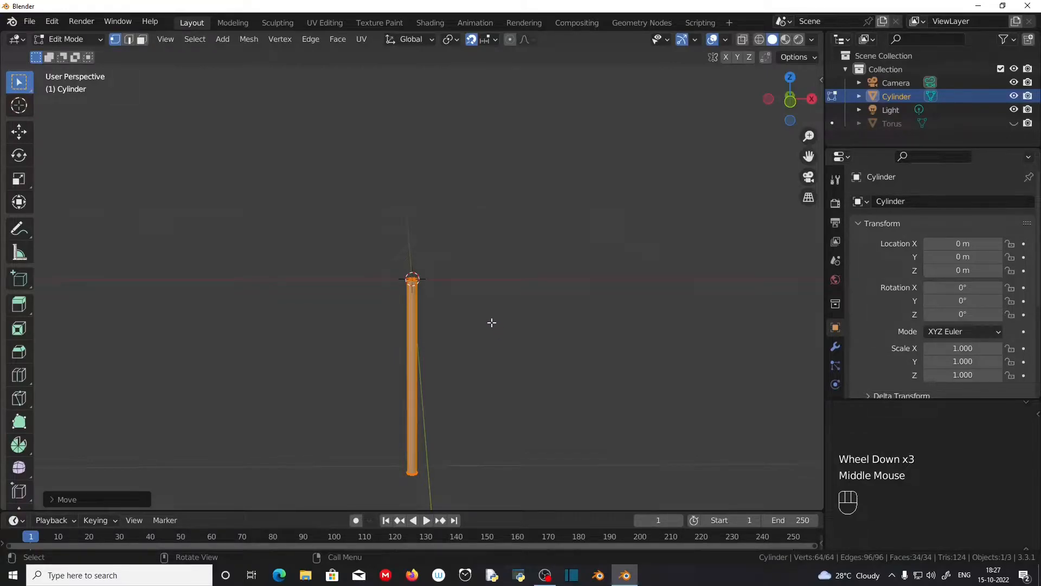
{"action": "scroll", "coordinate": [413, 350], "scroll_direction": "up", "scroll_amount": 3}
{"action": "middle_click_drag", "start_coordinate": [483, 412], "coordinate": [479, 377]}
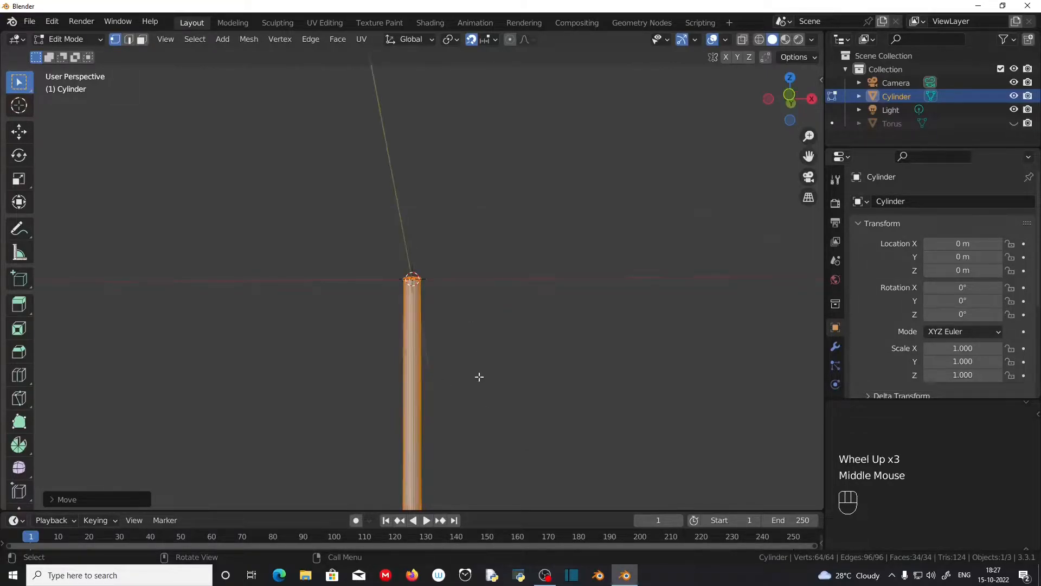
{"action": "key", "text": "KP_1"}
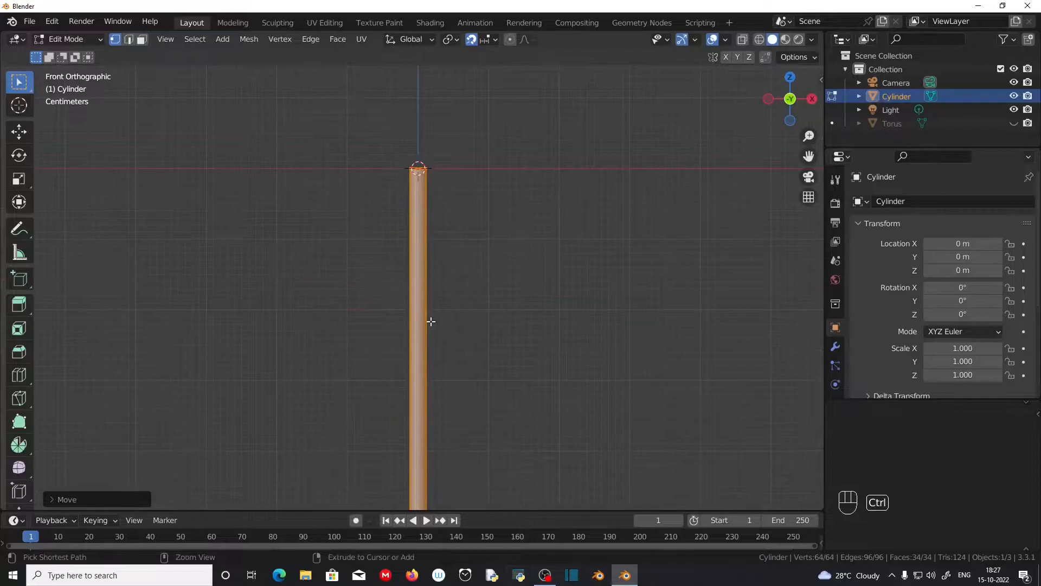
{"action": "key", "text": "ctrl+r"}
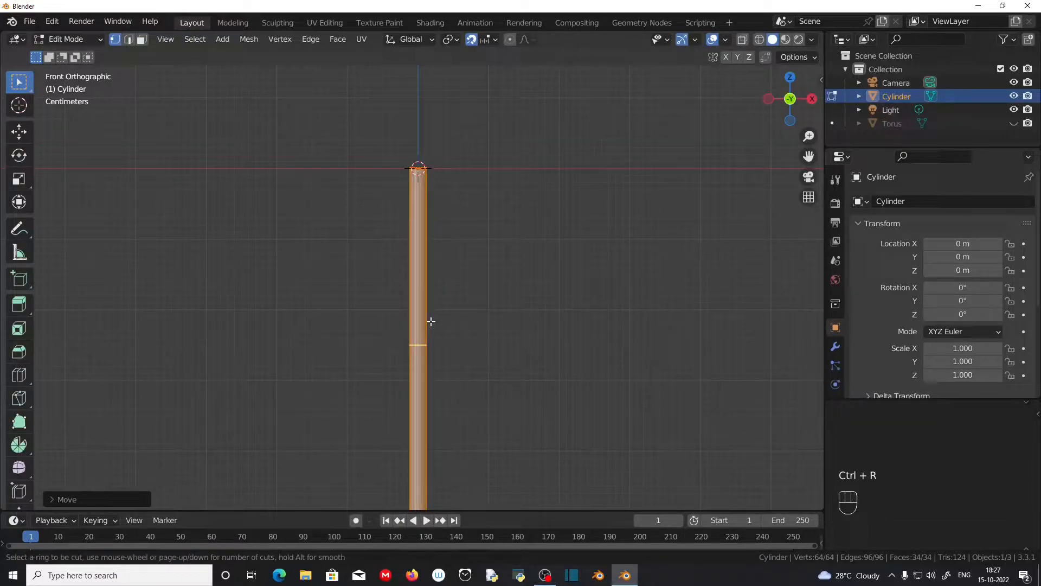
{"action": "left_click", "coordinate": [431, 322]}
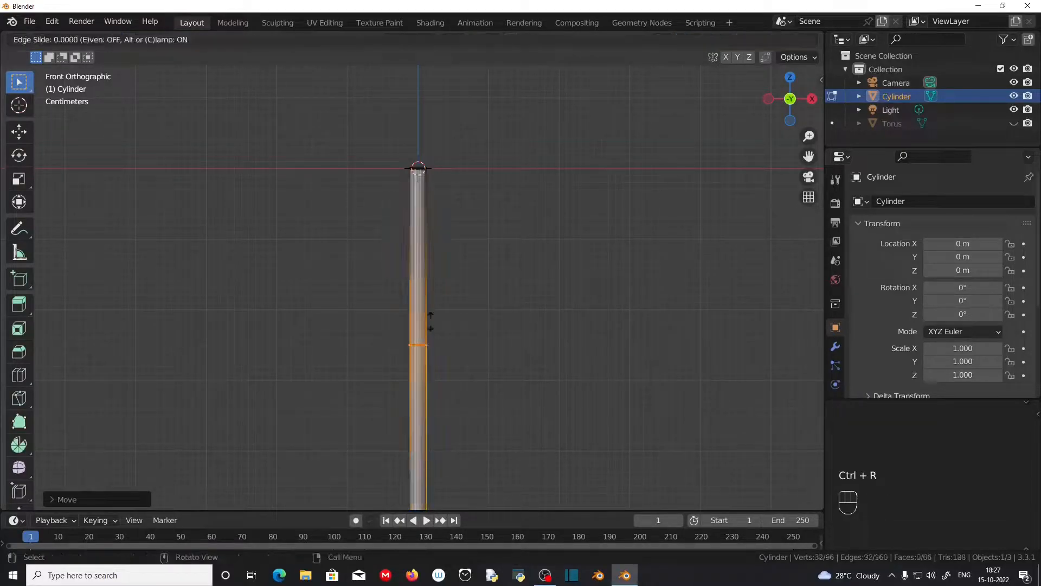
{"action": "left_click", "coordinate": [439, 252]}
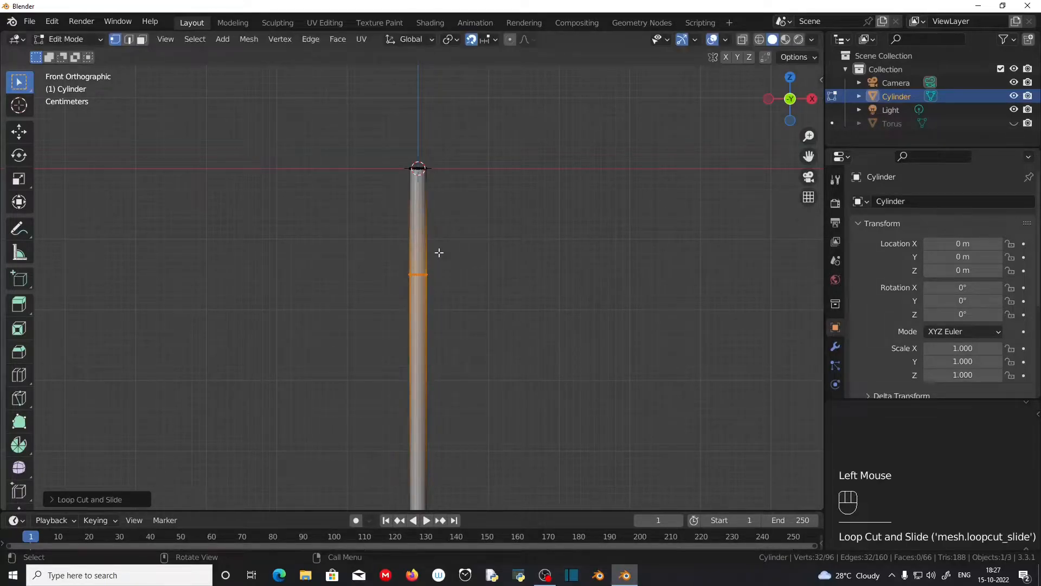
{"action": "left_click", "coordinate": [51, 499]}
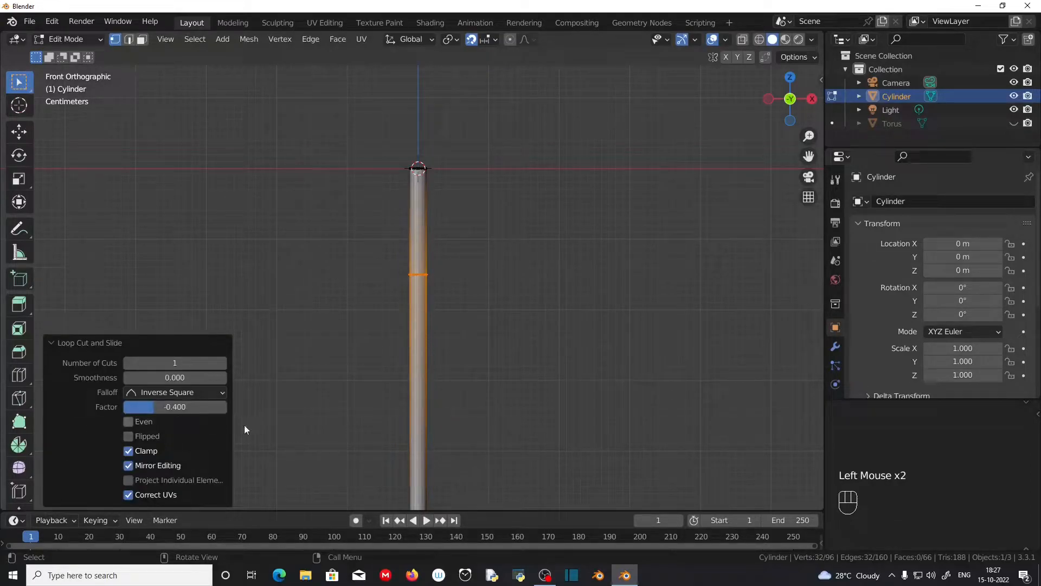
Switch to wireframe shading and, seen from above, move the cylinder's new edge loop -0.05 m in X and 0.05 m in Y.
{"action": "middle_click_drag", "start_coordinate": [412, 438], "coordinate": [437, 262]}
{"action": "left_click", "coordinate": [759, 40]}
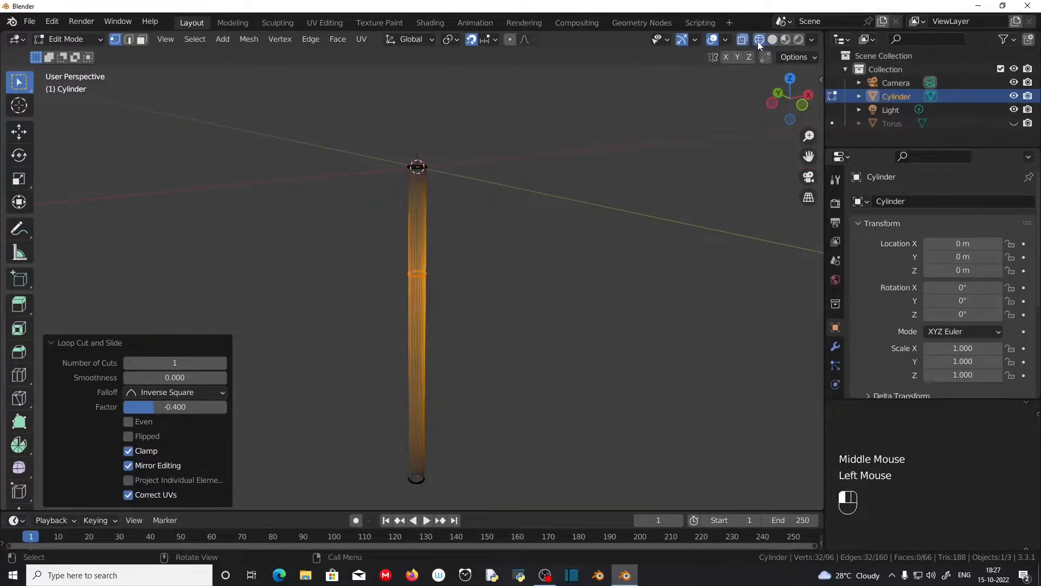
{"action": "middle_click_drag", "start_coordinate": [421, 304], "coordinate": [419, 269]}
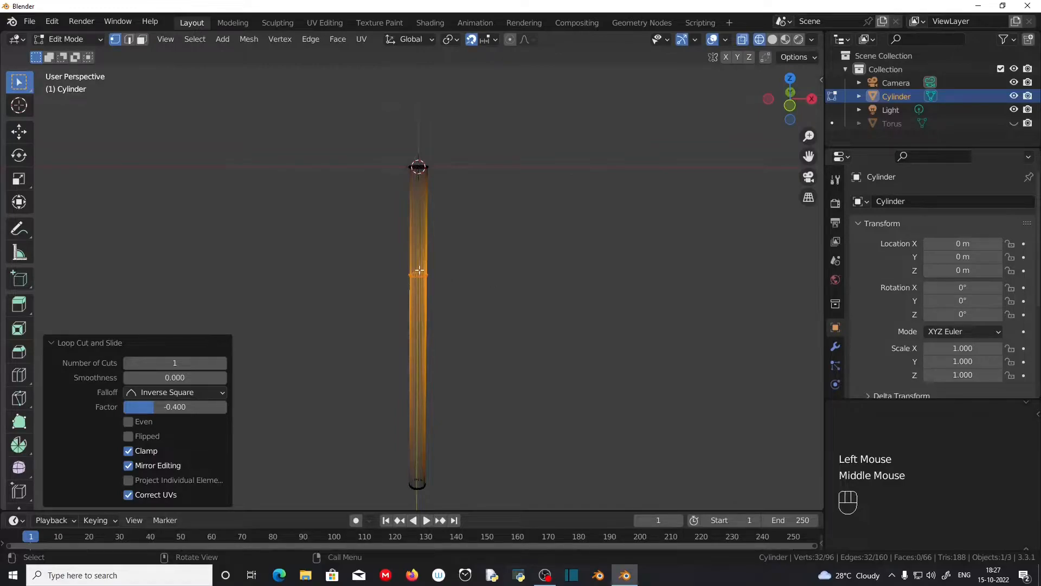
{"action": "key", "text": "KP_7"}
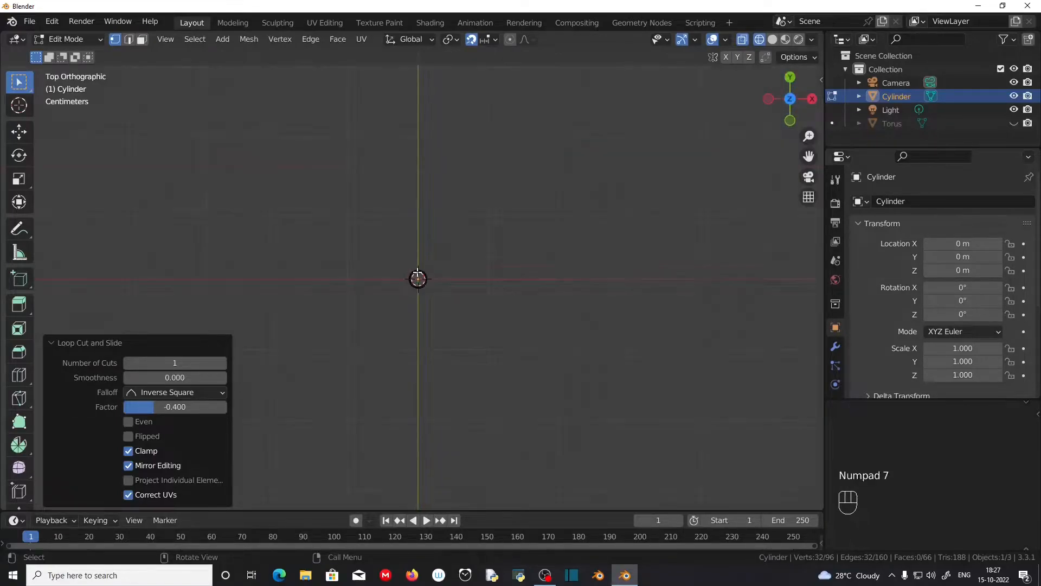
{"action": "scroll", "coordinate": [420, 279], "scroll_direction": "up", "scroll_amount": 3}
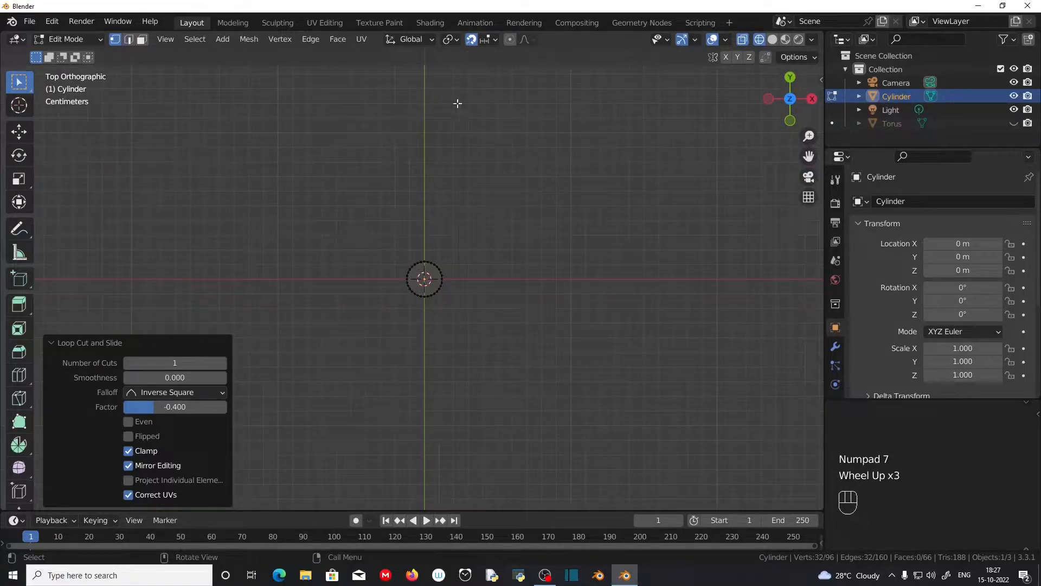
{"action": "key", "text": "g"}
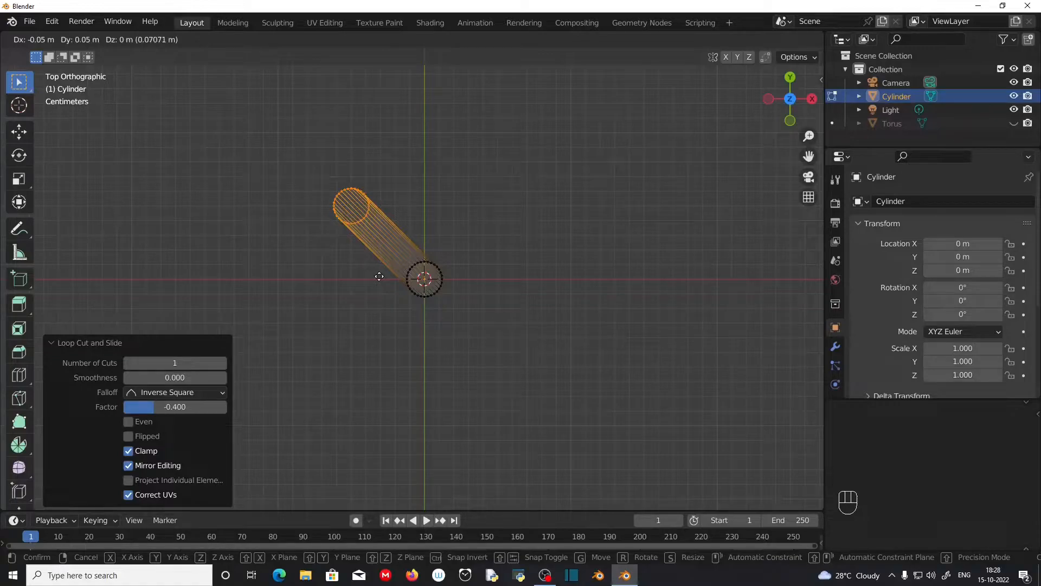
{"action": "left_click", "coordinate": [379, 277]}
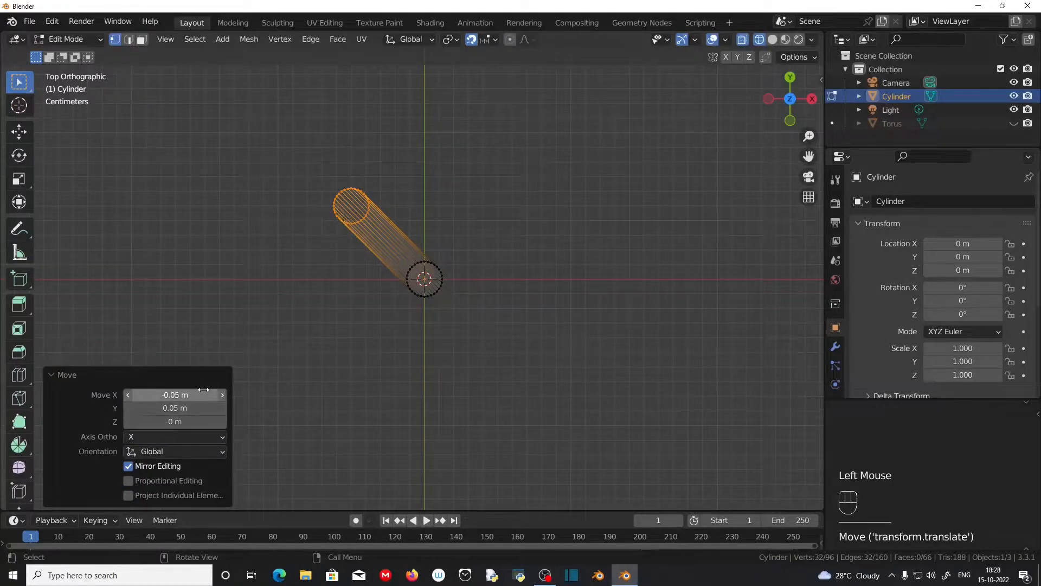
Select the cylinder's bottom end ring and, seen from above, move it 0.03 m in X and -0.03 m in Y.
{"action": "middle_click_drag", "start_coordinate": [438, 365], "coordinate": [356, 389]}
{"action": "scroll", "coordinate": [357, 389], "scroll_direction": "down", "scroll_amount": 2}
{"action": "left_click_drag", "start_coordinate": [356, 388], "coordinate": [492, 459]}
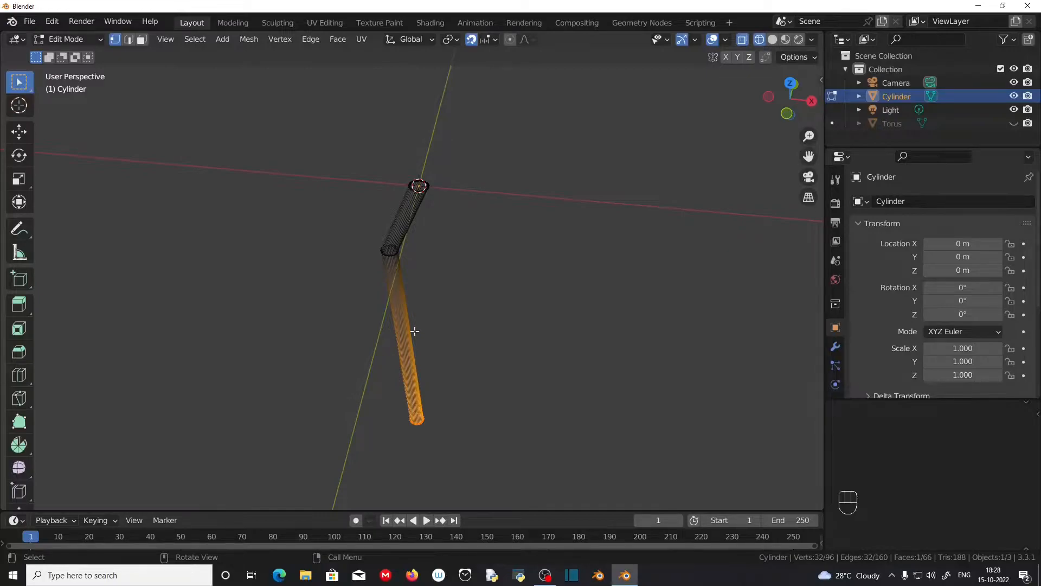
{"action": "key", "text": "KP_7"}
{"action": "scroll", "coordinate": [411, 307], "scroll_direction": "up", "scroll_amount": 4}
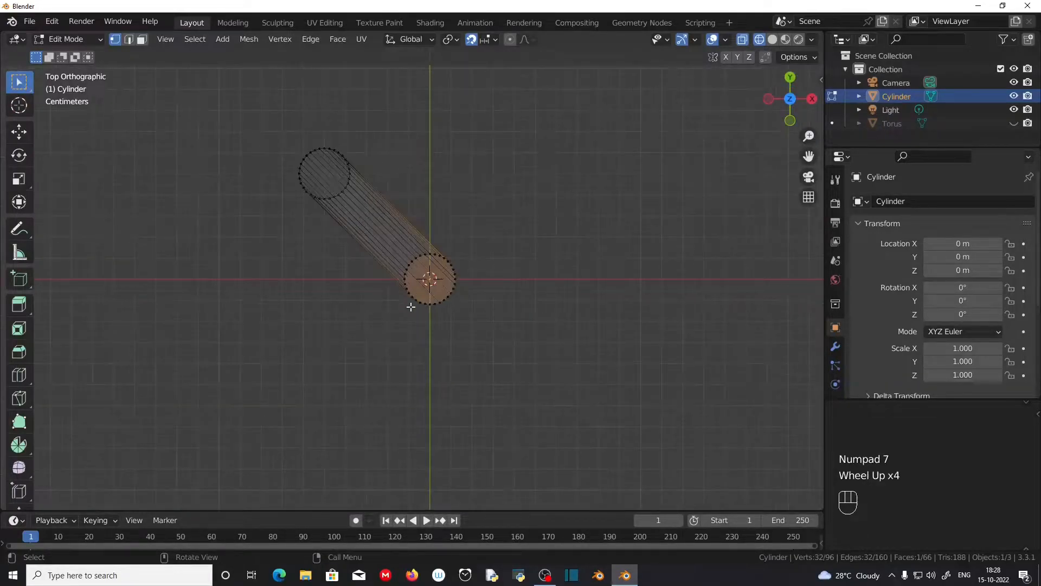
{"action": "key", "text": "g"}
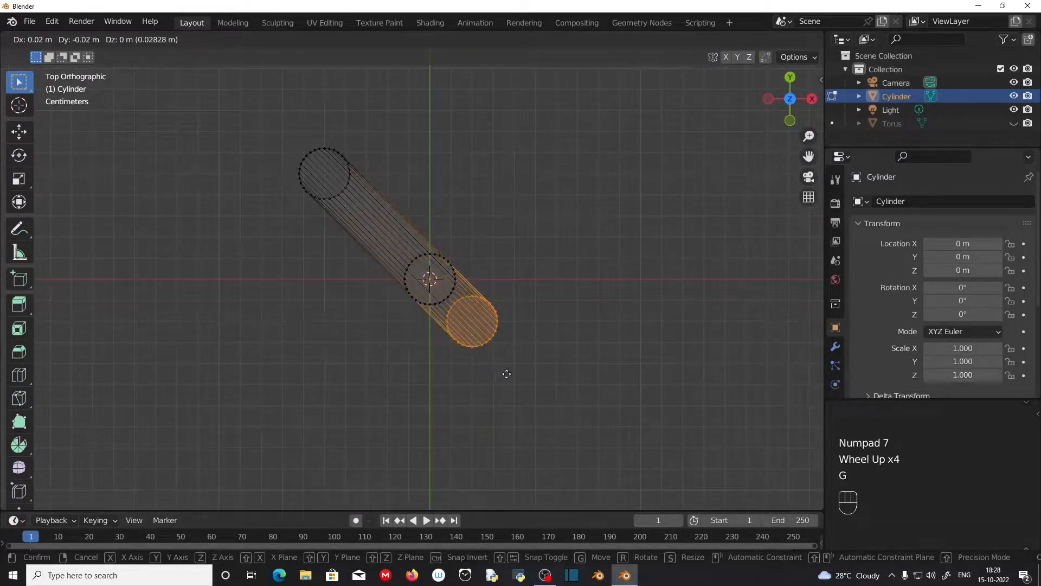
{"action": "left_click", "coordinate": [511, 379]}
{"action": "middle_click_drag", "start_coordinate": [512, 379], "coordinate": [378, 313]}
{"action": "scroll", "coordinate": [378, 313], "scroll_direction": "down", "scroll_amount": 2}
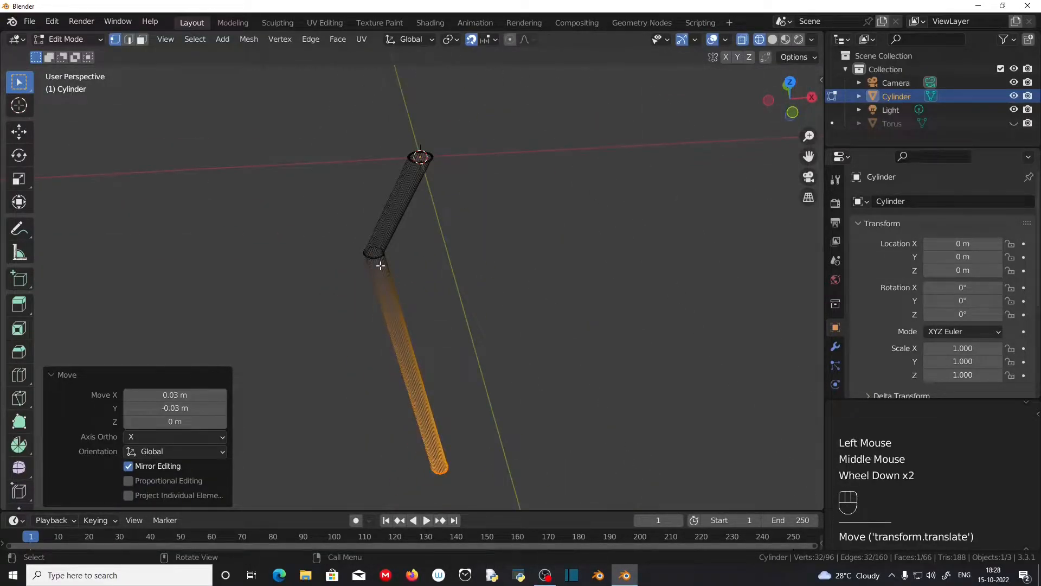
Bevel the edge loop at the rod's bend with 5 segments and a width of about 0.137 m.
{"action": "left_click_drag", "start_coordinate": [314, 217], "coordinate": [434, 279]}
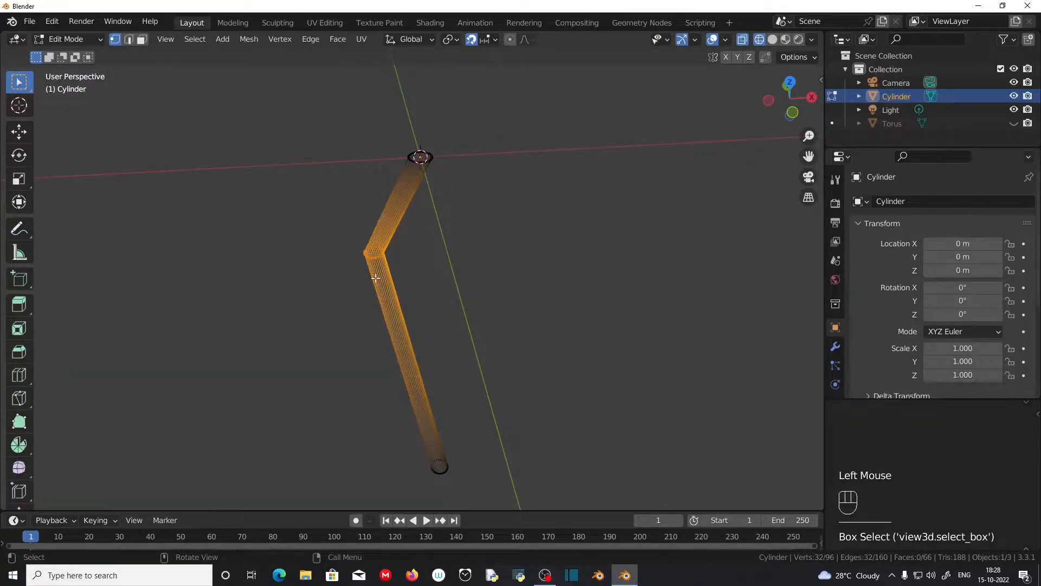
{"action": "key", "text": "ctrl+b"}
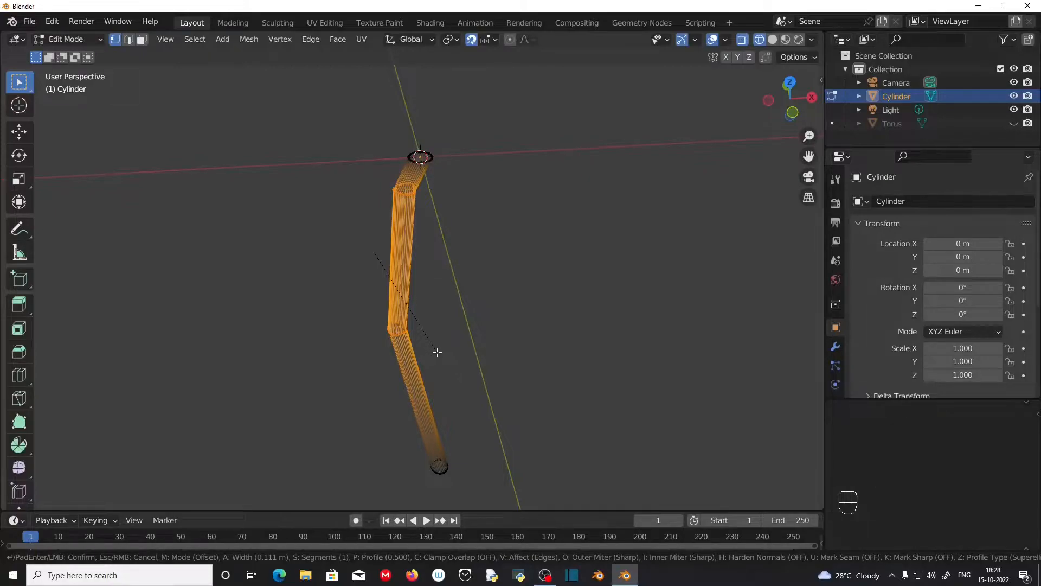
{"action": "scroll", "coordinate": [438, 352], "scroll_direction": "up", "scroll_amount": 2}
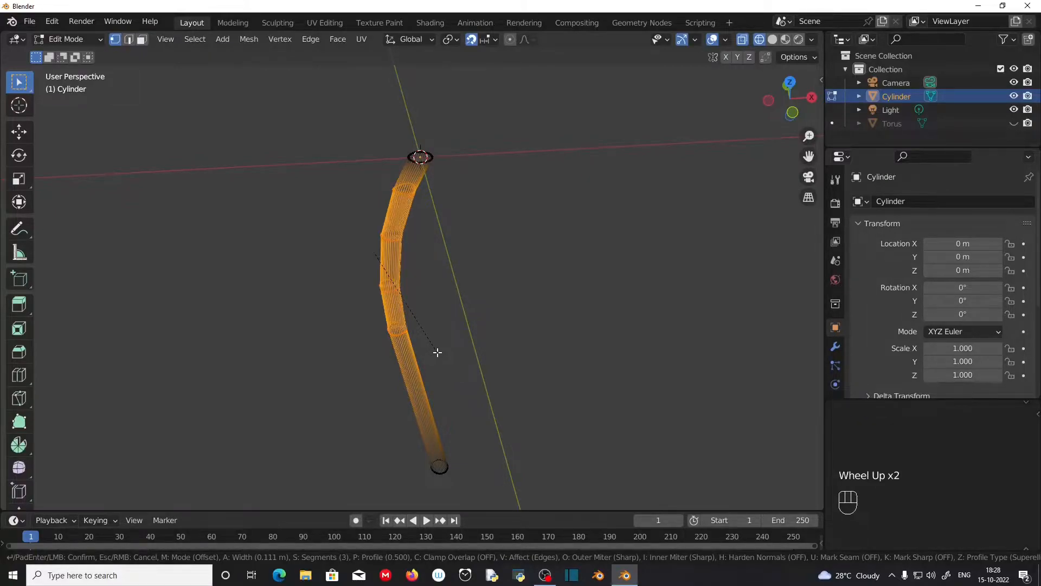
{"action": "scroll", "coordinate": [437, 368], "scroll_direction": "up", "scroll_amount": 1}
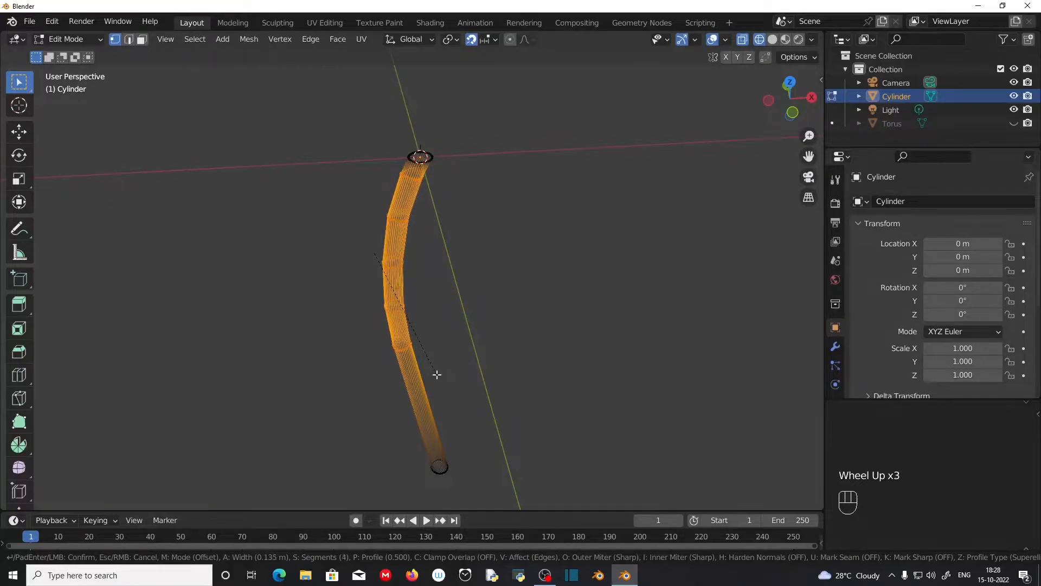
{"action": "scroll", "coordinate": [438, 378], "scroll_direction": "up", "scroll_amount": 1}
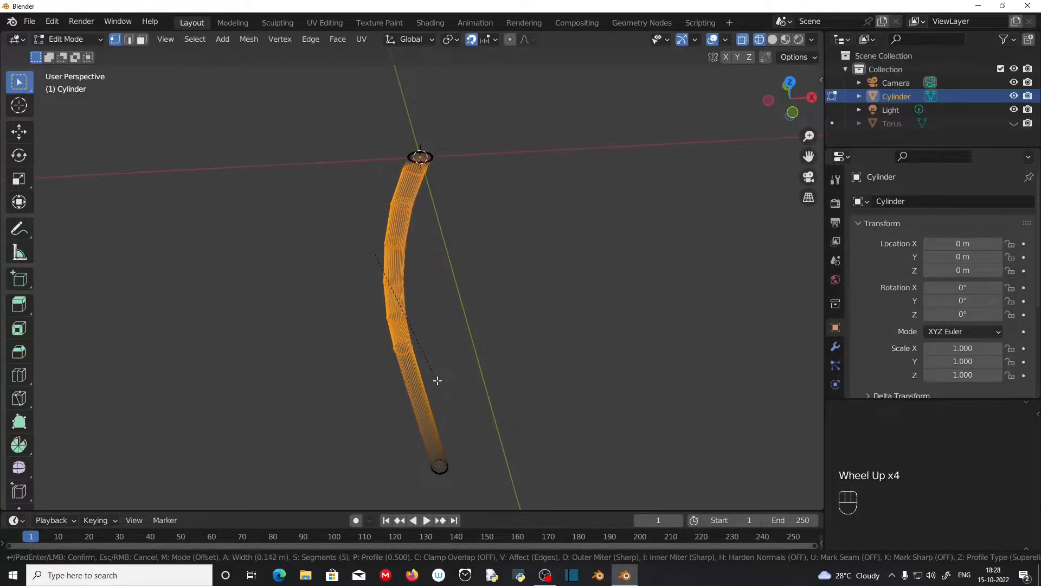
{"action": "left_click", "coordinate": [434, 377]}
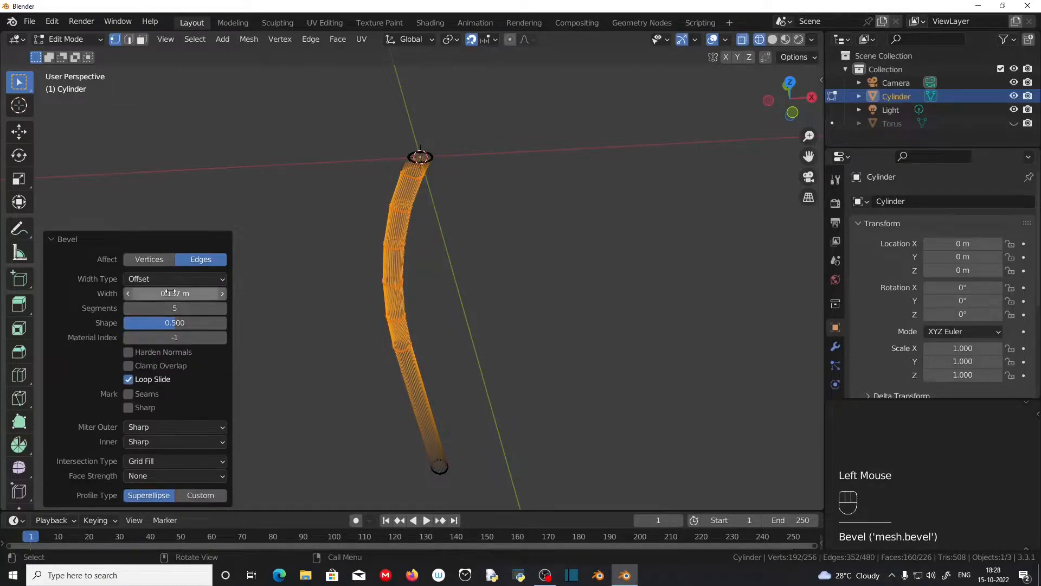
{"action": "middle_click_drag", "start_coordinate": [521, 358], "coordinate": [548, 328]}
{"action": "scroll", "coordinate": [515, 316], "scroll_direction": "down", "scroll_amount": 2}
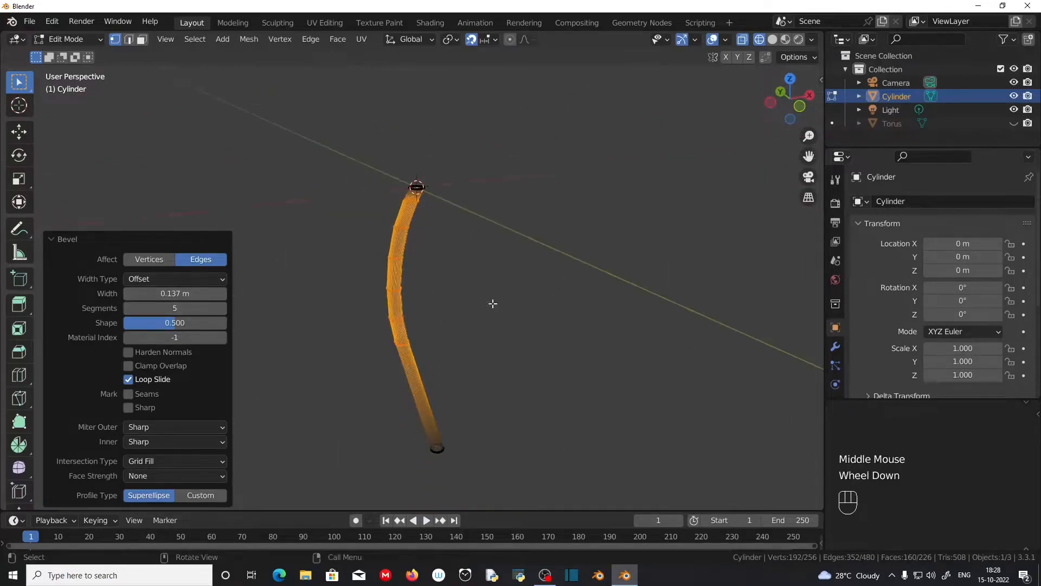
{"action": "middle_click_drag", "start_coordinate": [463, 292], "coordinate": [423, 311]}
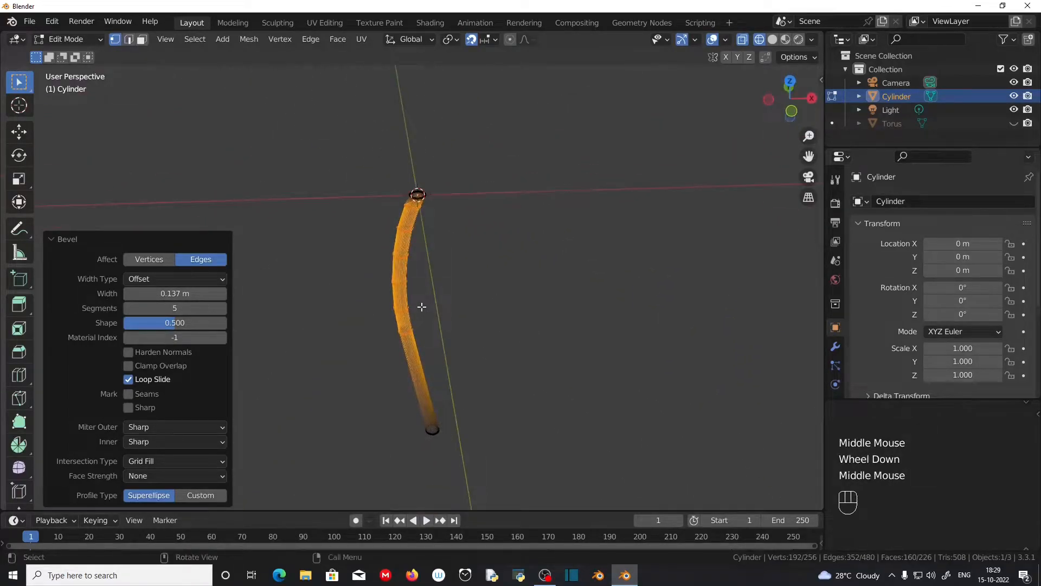
Return the bent rod to Object Mode and display it in solid shading.
{"action": "key", "text": "Tab"}
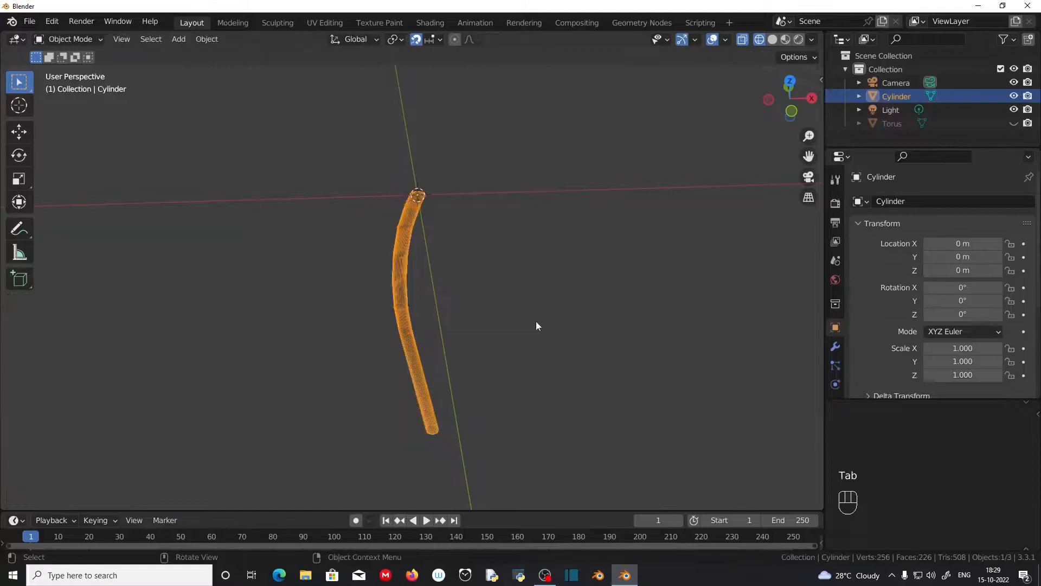
{"action": "scroll", "coordinate": [454, 311], "scroll_direction": "up", "scroll_amount": 2}
{"action": "middle_click_drag", "start_coordinate": [457, 302], "coordinate": [475, 349]}
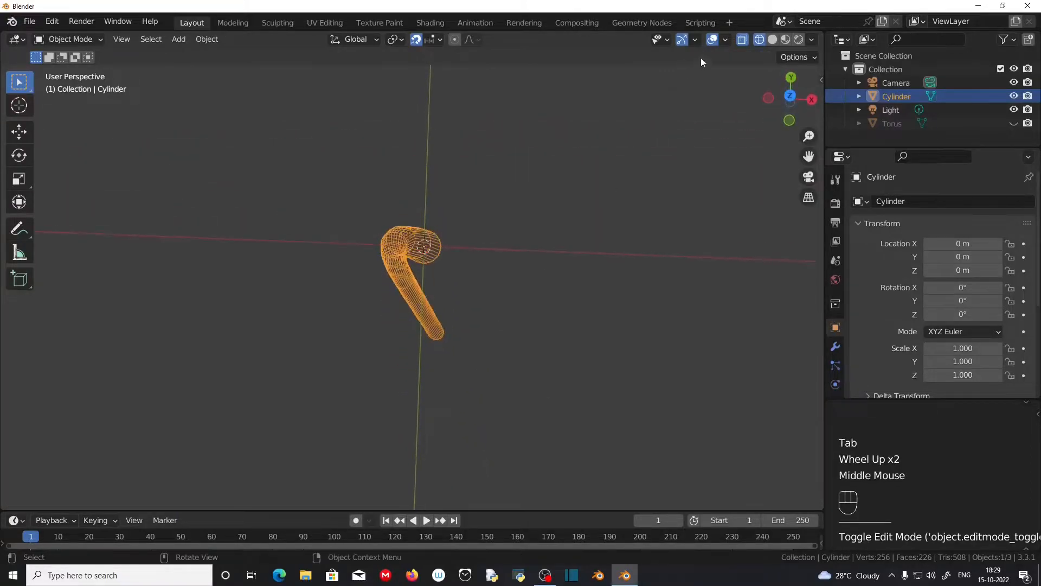
{"action": "left_click", "coordinate": [773, 39]}
{"action": "scroll", "coordinate": [673, 238], "scroll_direction": "up", "scroll_amount": 2}
{"action": "middle_click_drag", "start_coordinate": [673, 237], "coordinate": [675, 259]}
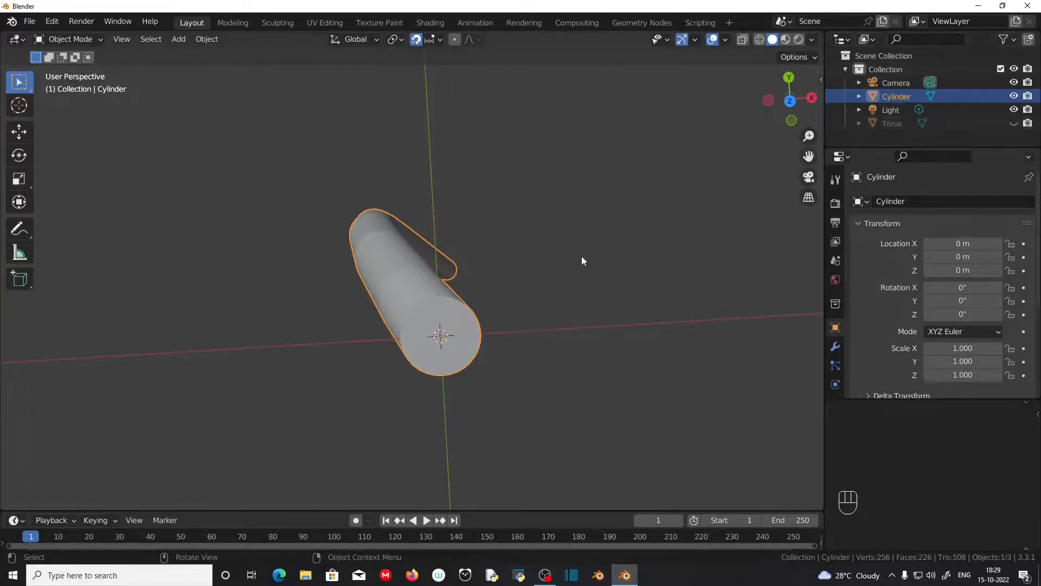
Unhide the torus so the ring and the bent rod are both displayed.
{"action": "key", "text": "alt"}
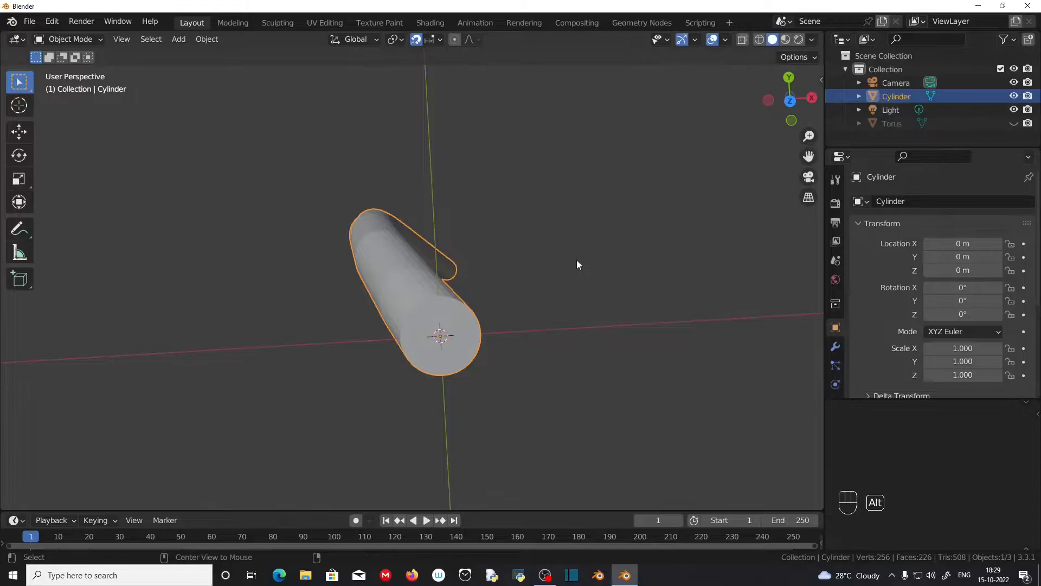
{"action": "key", "text": "alt+h"}
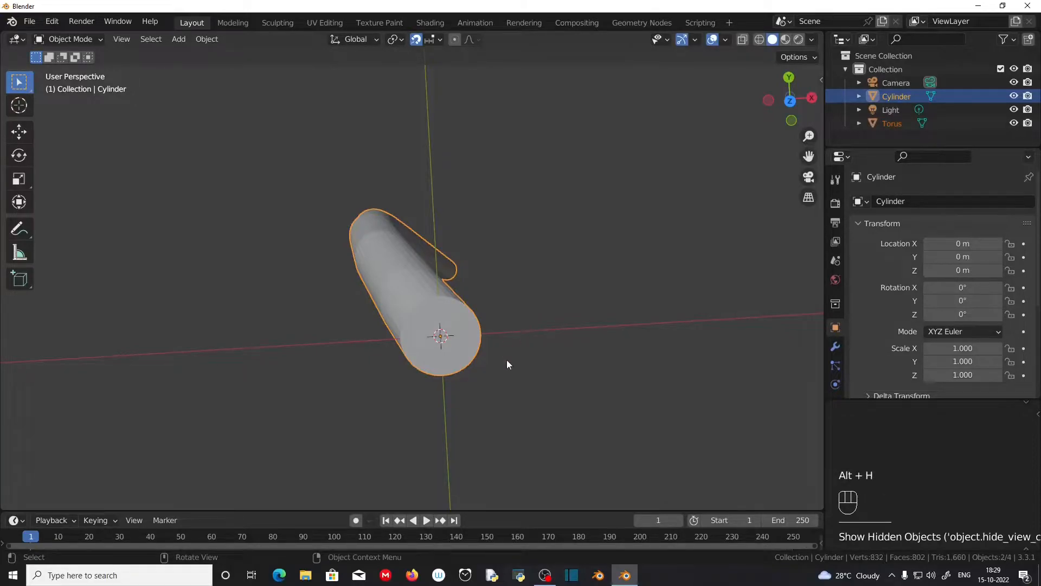
{"action": "mouse_move", "coordinate": [452, 385]}
{"action": "middle_mouse_down"}
{"action": "mouse_move", "coordinate": [426, 361]}
{"action": "mouse_move", "coordinate": [449, 365]}
{"action": "middle_mouse_up"}
{"action": "scroll", "coordinate": [450, 374], "scroll_direction": "down", "scroll_amount": 2}
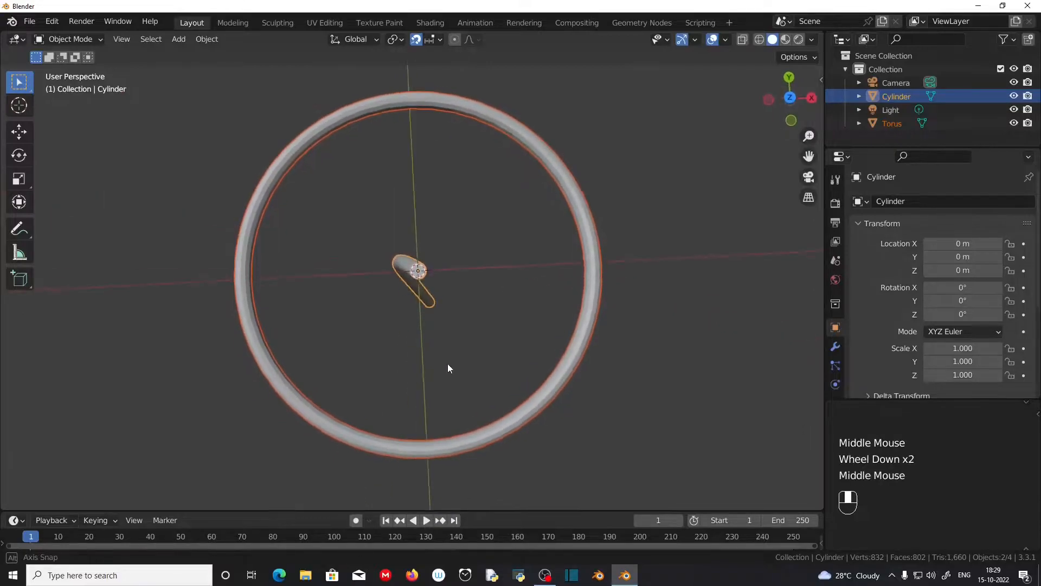
Select only the bent rod and, seen from above, move it 0.25 m along X onto the ring.
{"action": "left_click", "coordinate": [414, 271]}
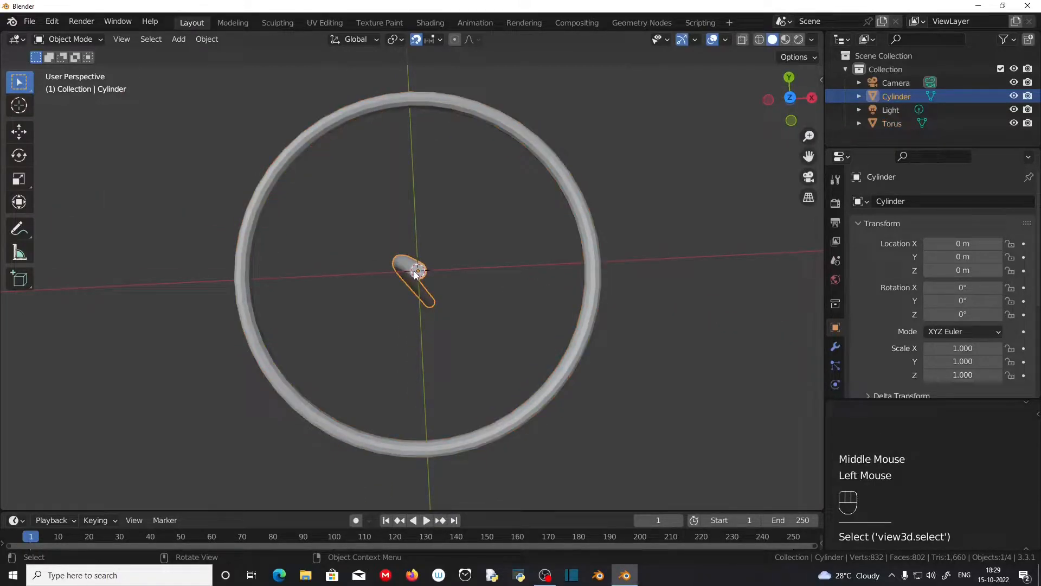
{"action": "key", "text": "KP_7"}
{"action": "scroll", "coordinate": [427, 296], "scroll_direction": "up", "scroll_amount": 1}
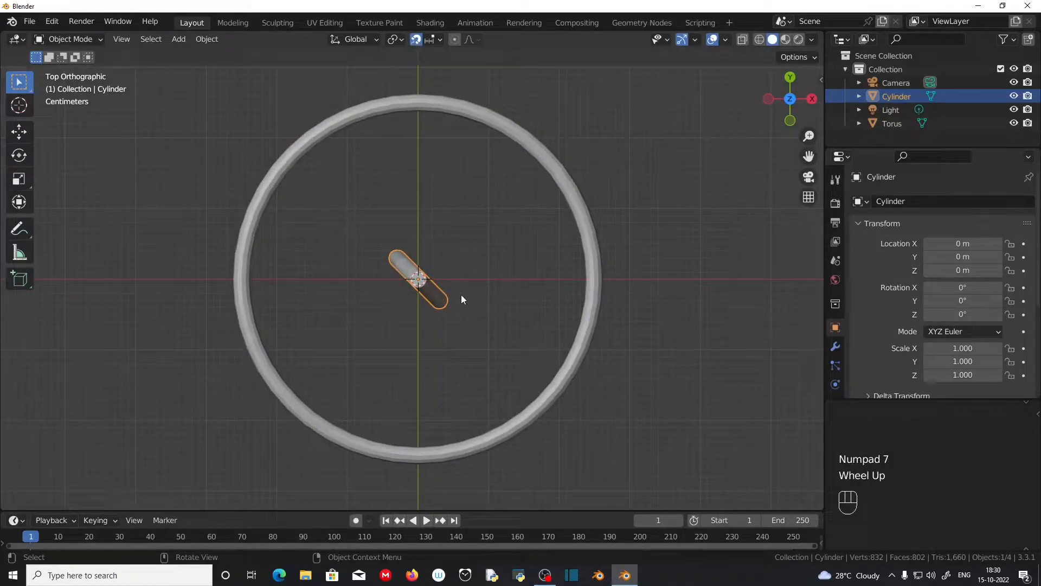
{"action": "key", "text": "g"}
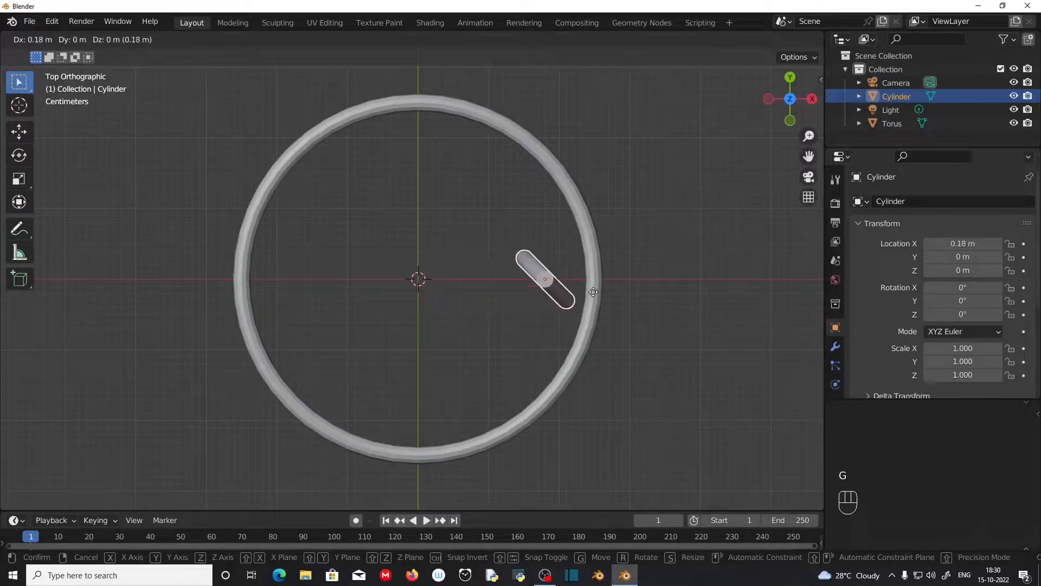
{"action": "left_click", "coordinate": [637, 296]}
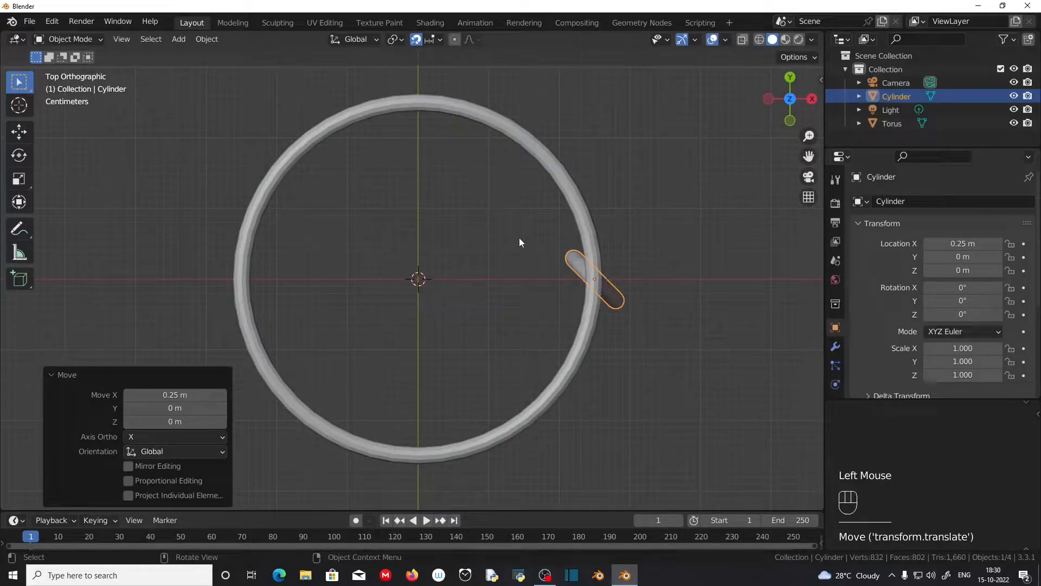
Duplicate the bent rod three times onto the ring, at X -0.25 m, at Y -0.25 m and at Y 0.25 m.
{"action": "key", "text": "shift+d"}
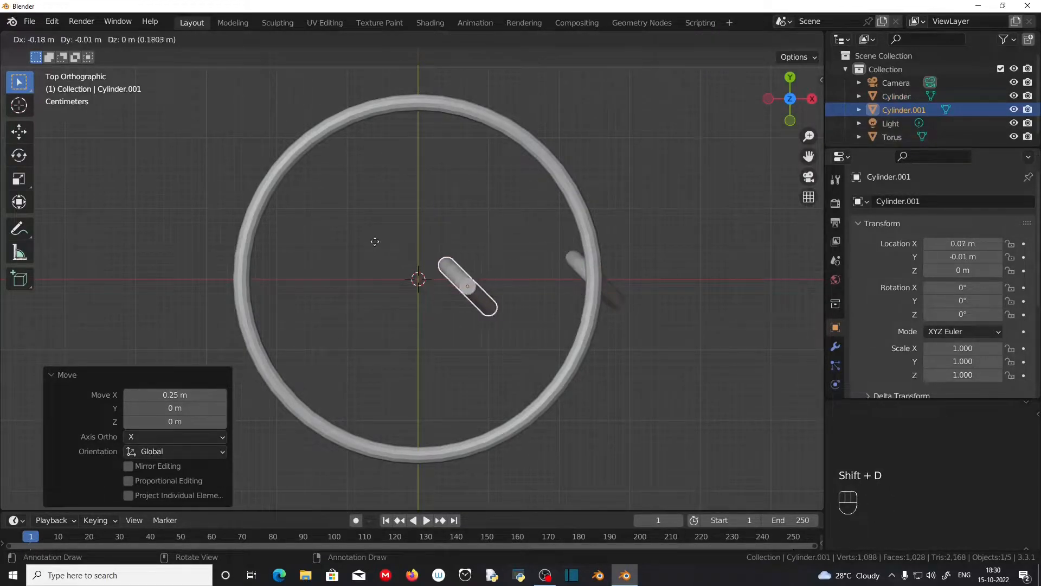
{"action": "left_click", "coordinate": [167, 235]}
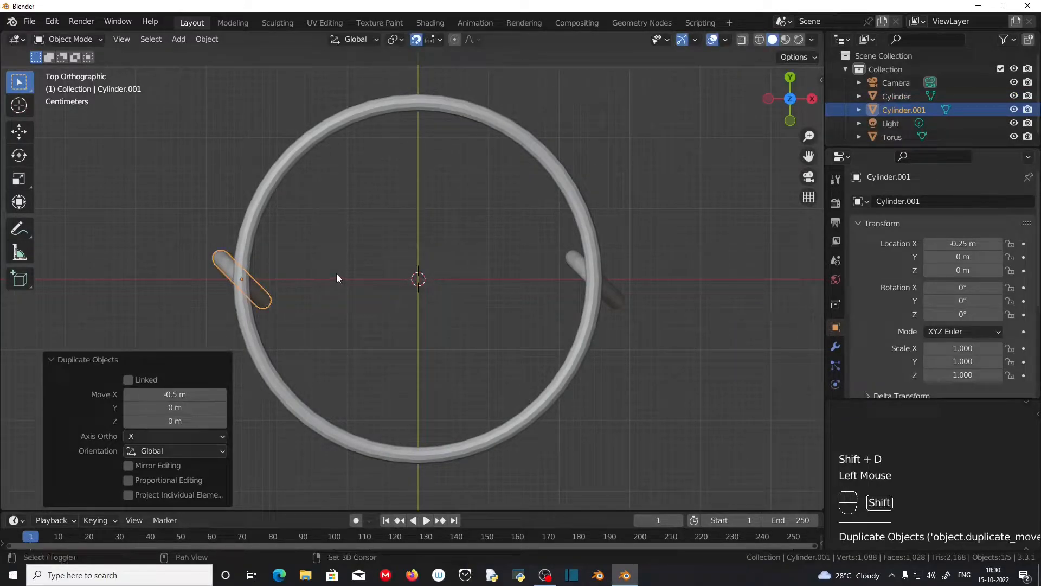
{"action": "key", "text": "shift+d"}
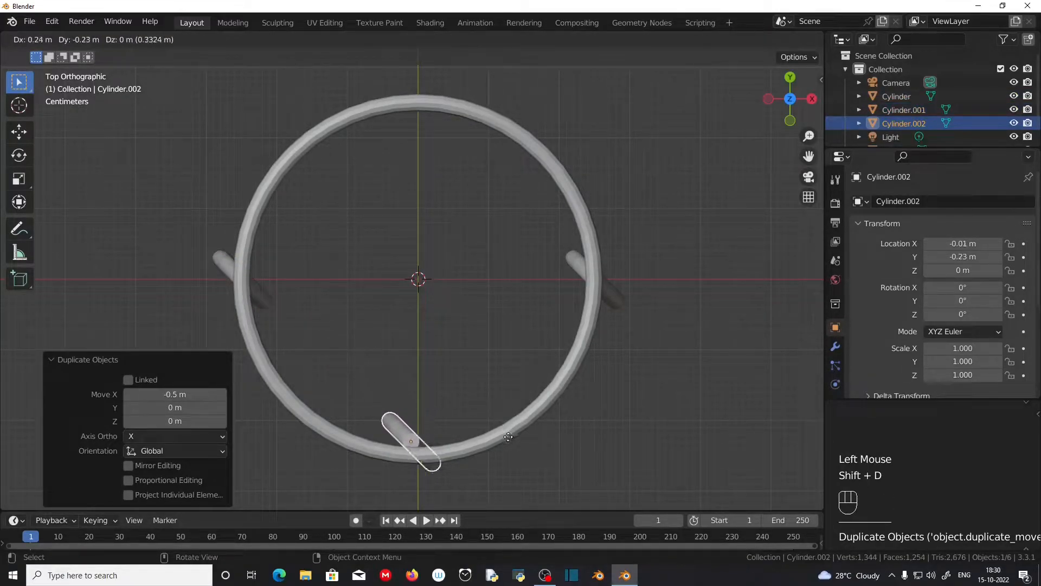
{"action": "left_click", "coordinate": [493, 392]}
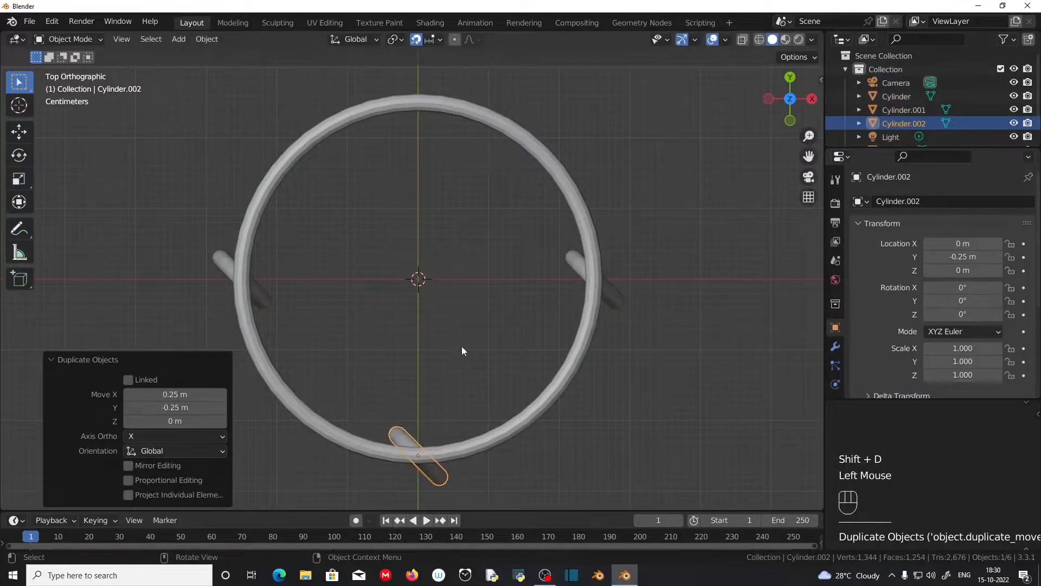
{"action": "key", "text": "shift+d"}
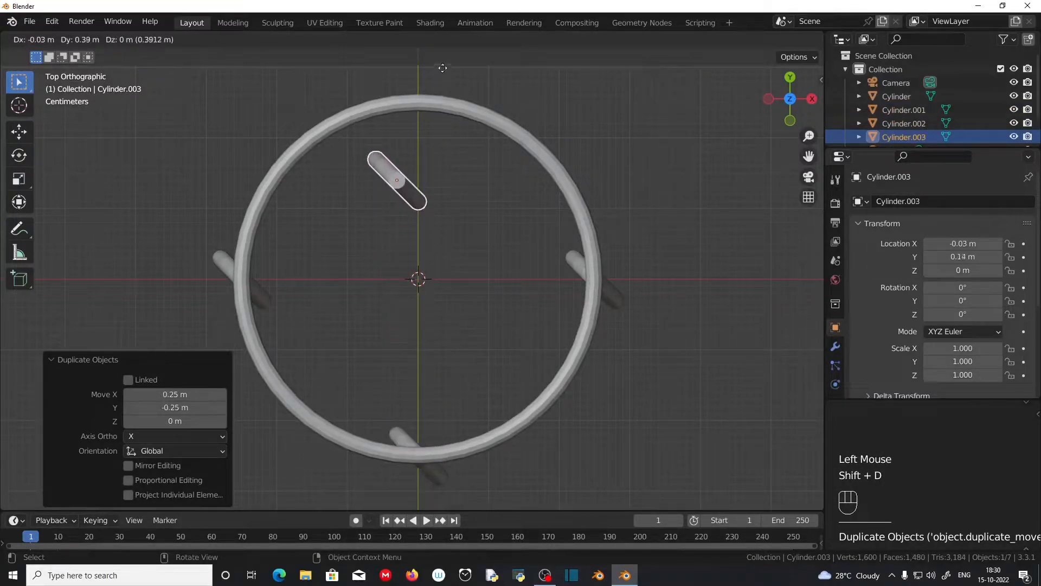
{"action": "left_click", "coordinate": [460, 453]}
{"action": "middle_click_drag", "start_coordinate": [545, 383], "coordinate": [439, 316]}
{"action": "scroll", "coordinate": [570, 360], "scroll_direction": "down", "scroll_amount": 2}
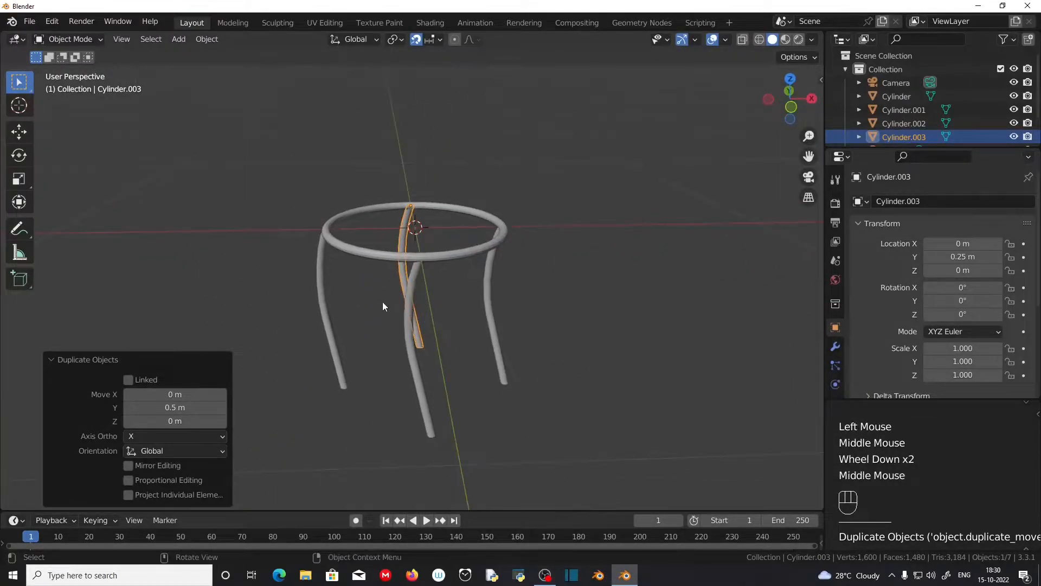
{"action": "middle_click_drag", "start_coordinate": [363, 328], "coordinate": [469, 391]}
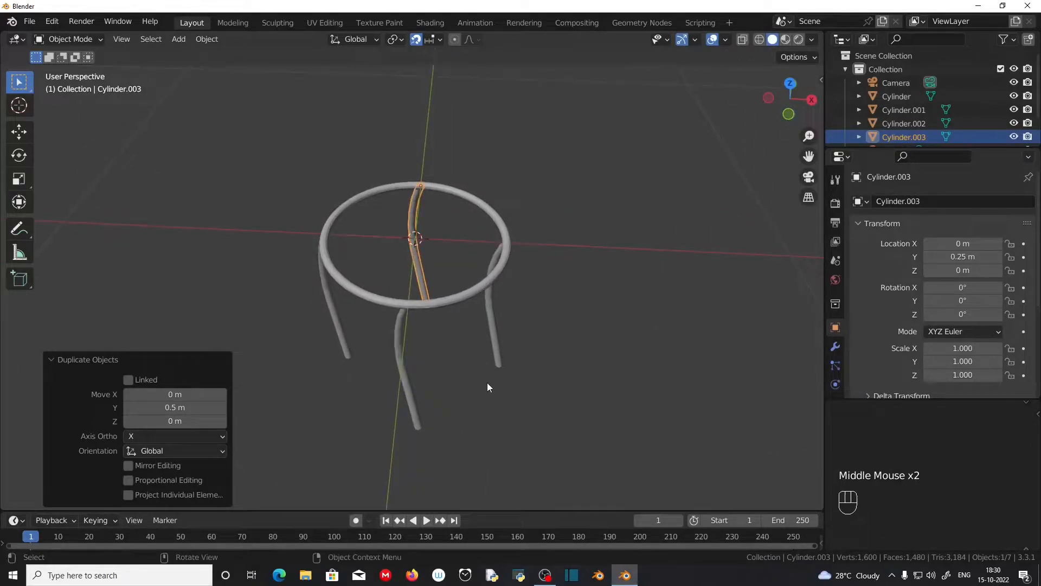
Rotate the leg at X 0.25 m in top view and set its Z rotation to exactly 45°.
{"action": "left_click", "coordinate": [494, 317]}
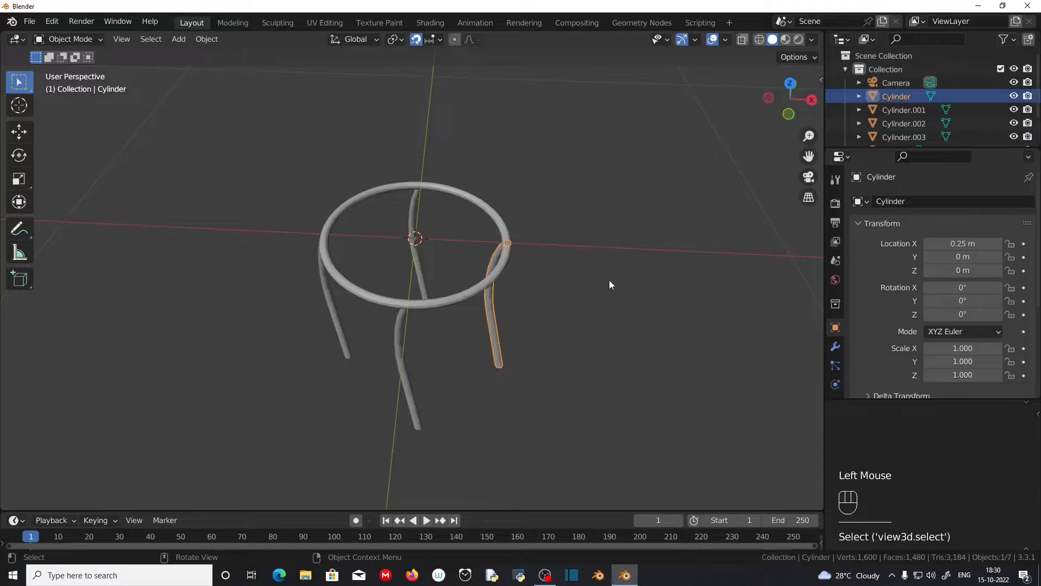
{"action": "key", "text": "n"}
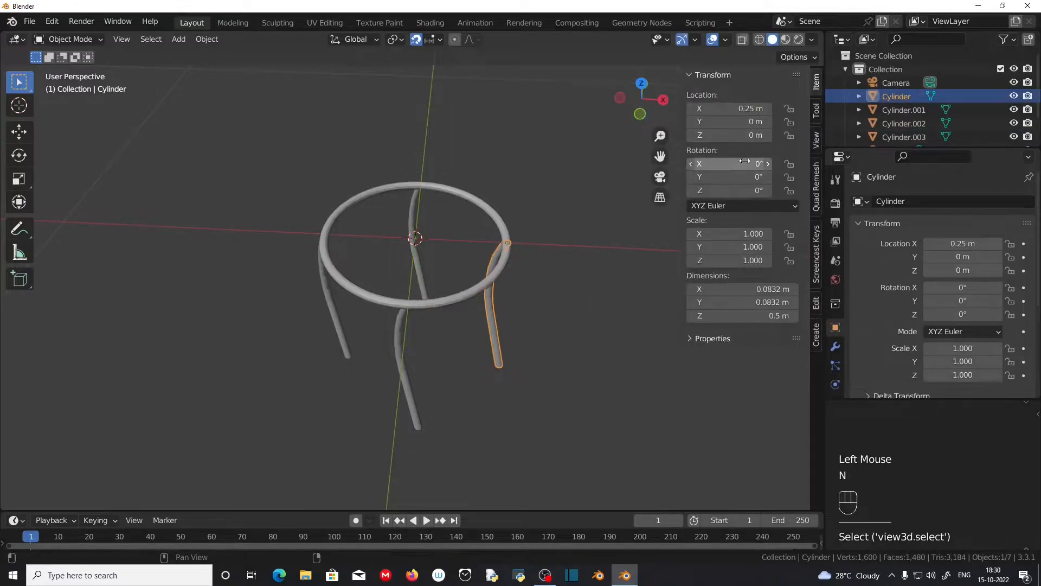
{"action": "key", "text": "KP_7"}
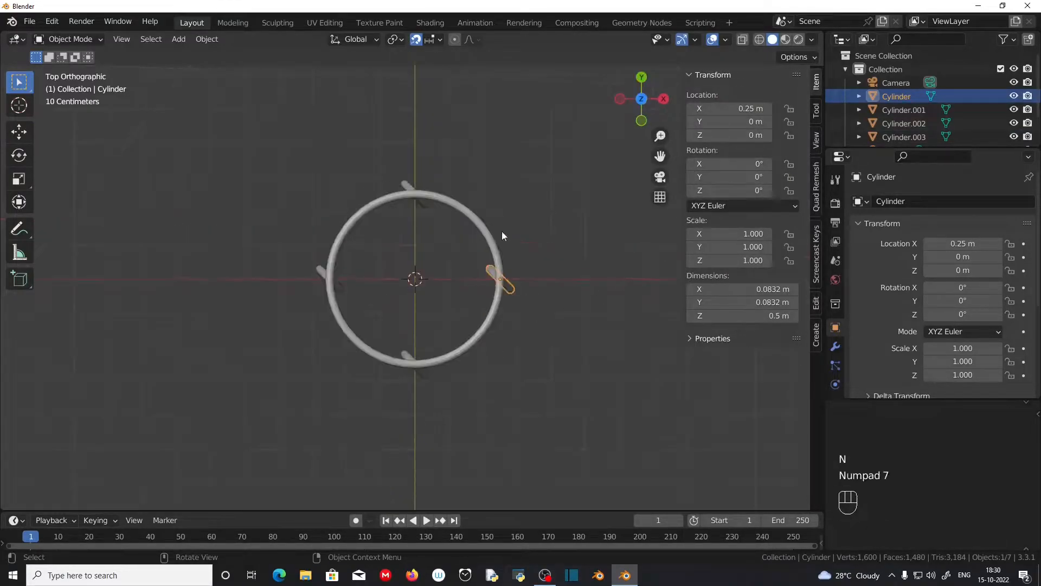
{"action": "scroll", "coordinate": [503, 231], "scroll_direction": "up", "scroll_amount": 2}
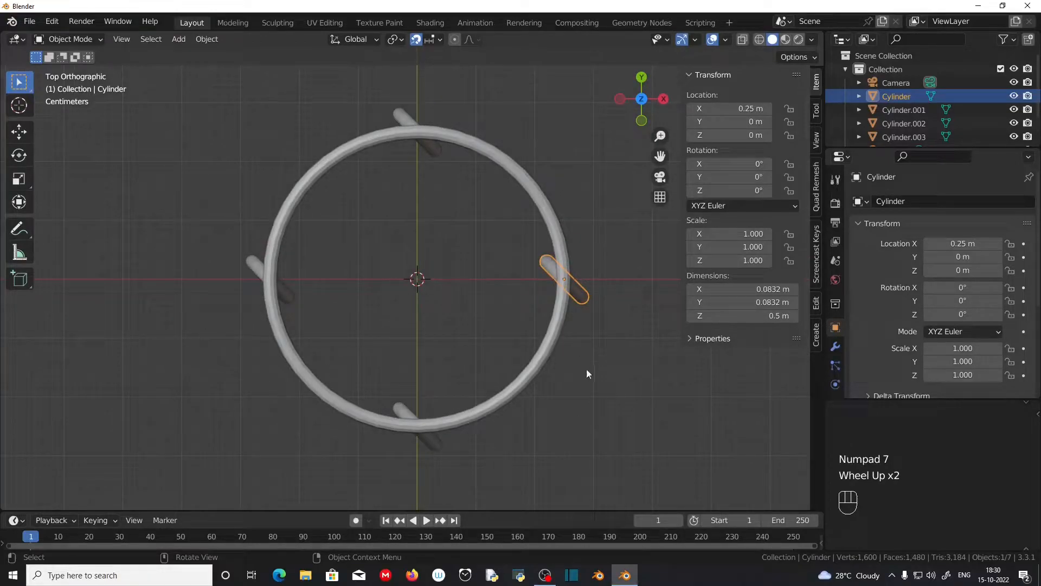
{"action": "key", "text": "r"}
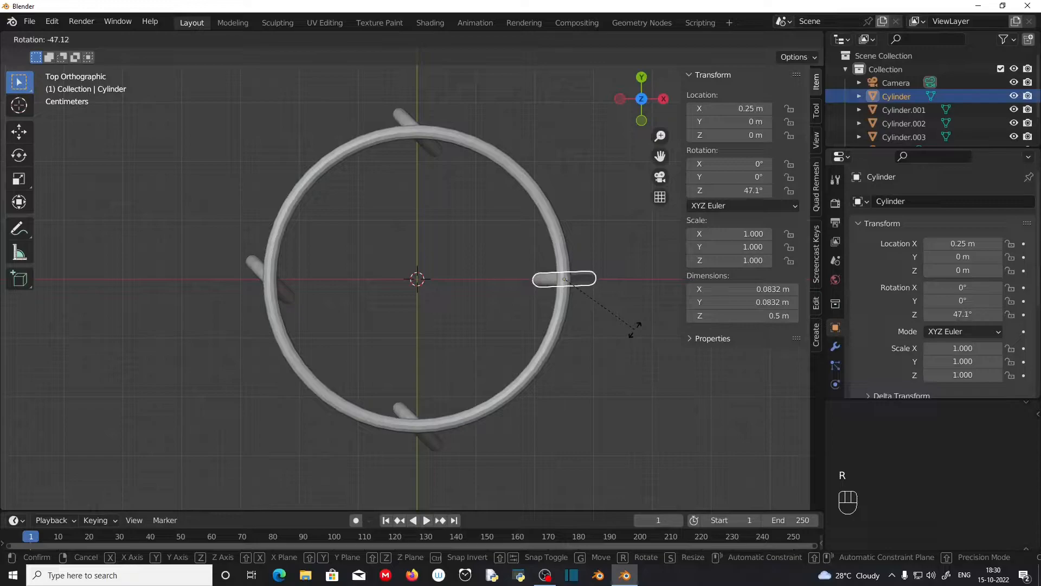
{"action": "left_click", "coordinate": [634, 330]}
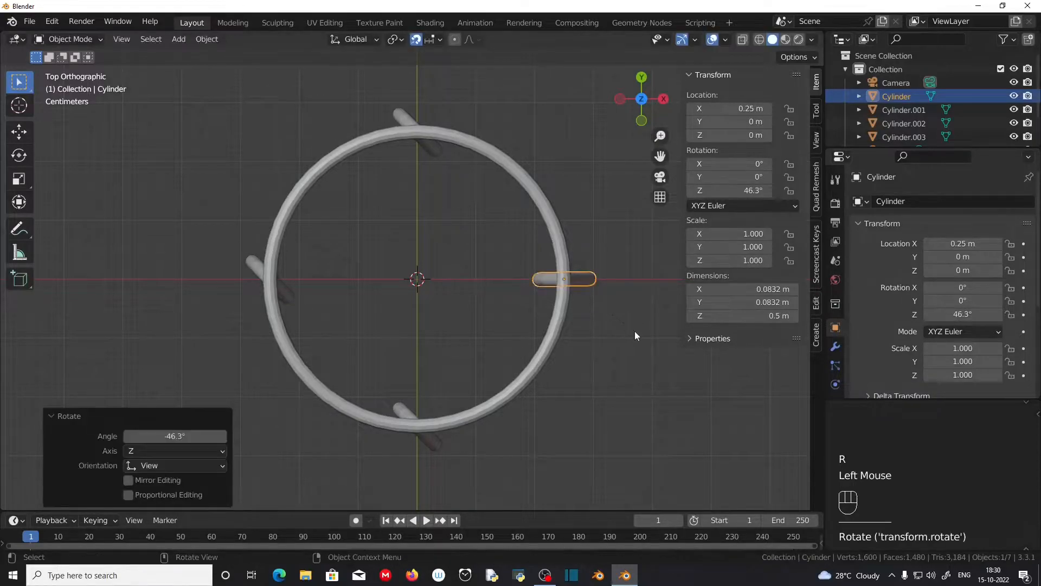
{"action": "double_click", "coordinate": [731, 191]}
{"action": "type", "text": "45"}
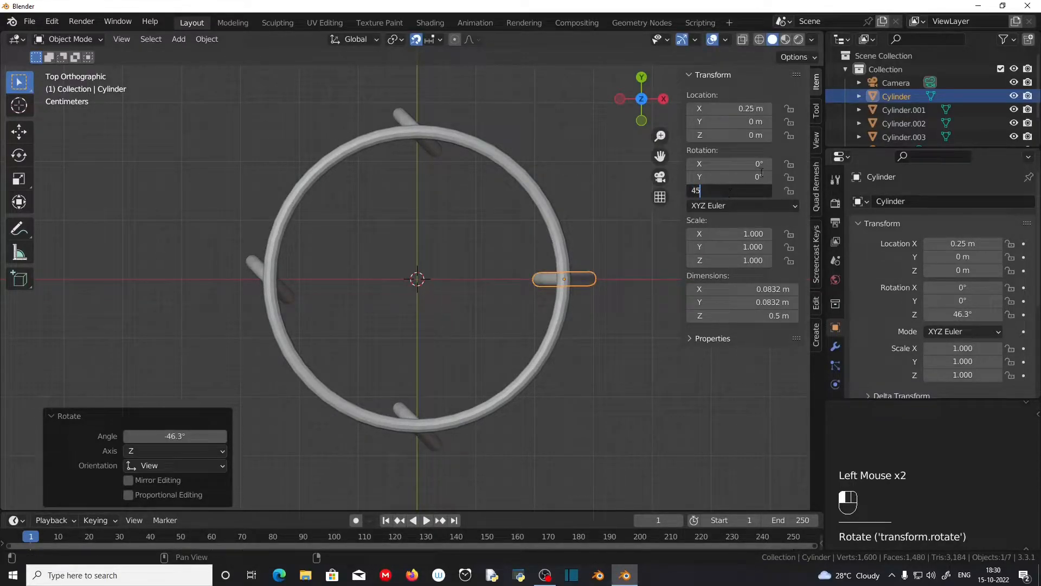
{"action": "key", "text": "Return"}
Rotate the leg at Y 0.25 m about Z and set its Z rotation to 135°.
{"action": "left_click", "coordinate": [433, 149]}
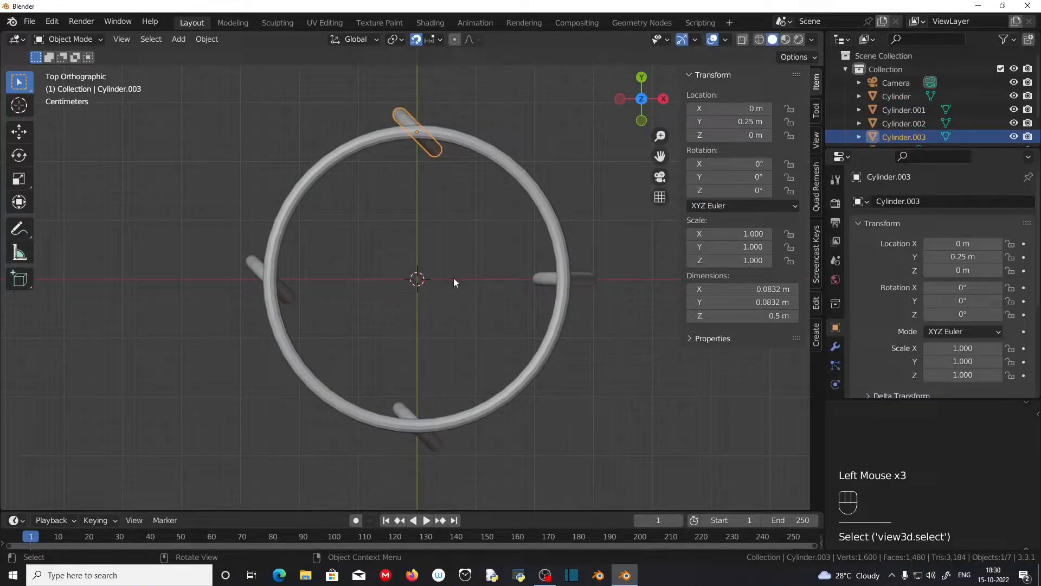
{"action": "key", "text": "r"}
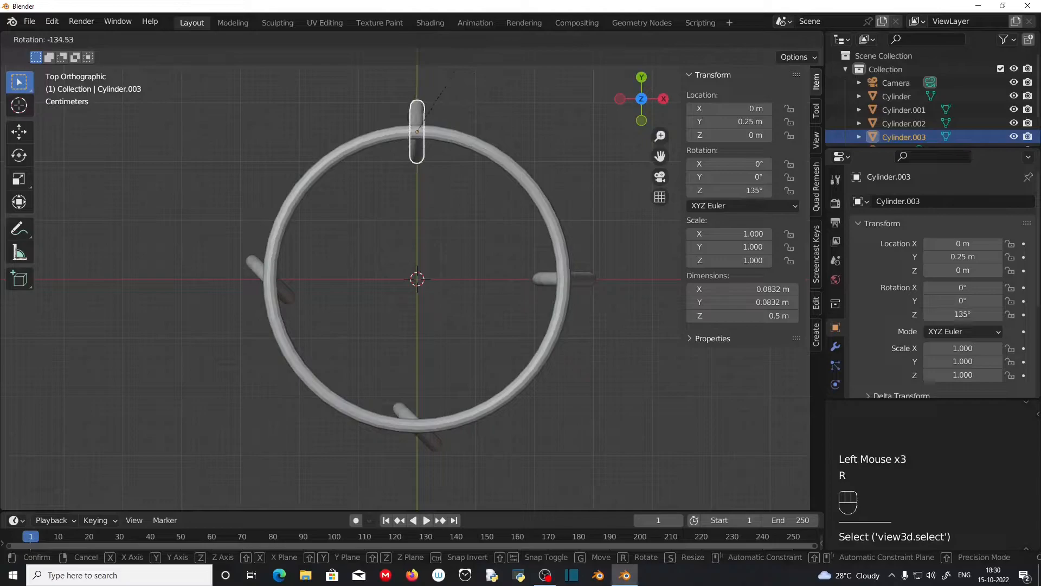
{"action": "left_click", "coordinate": [468, 63]}
{"action": "left_click", "coordinate": [730, 190]}
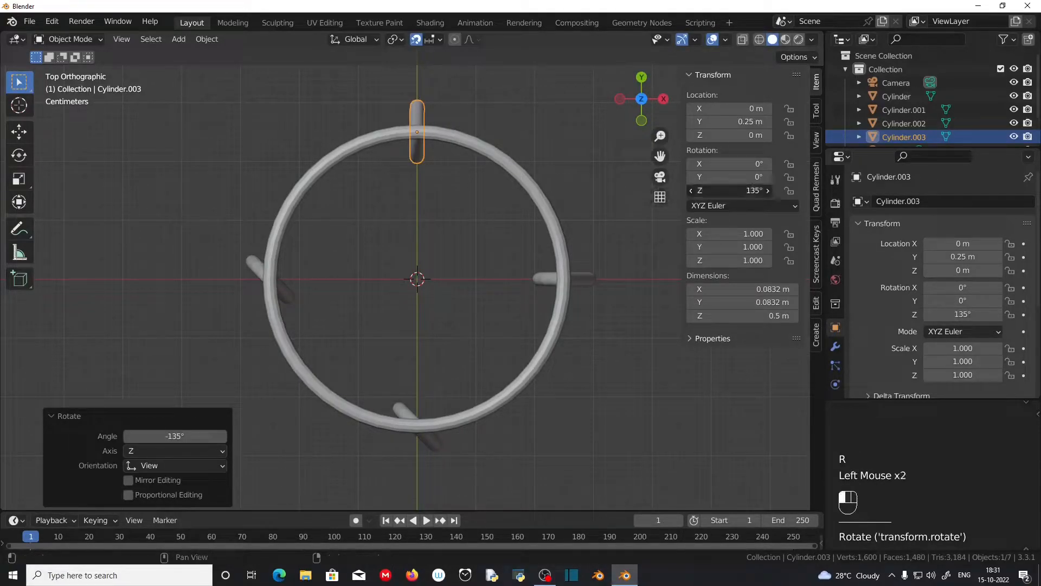
{"action": "type", "text": "135"}
{"action": "key", "text": "Return"}
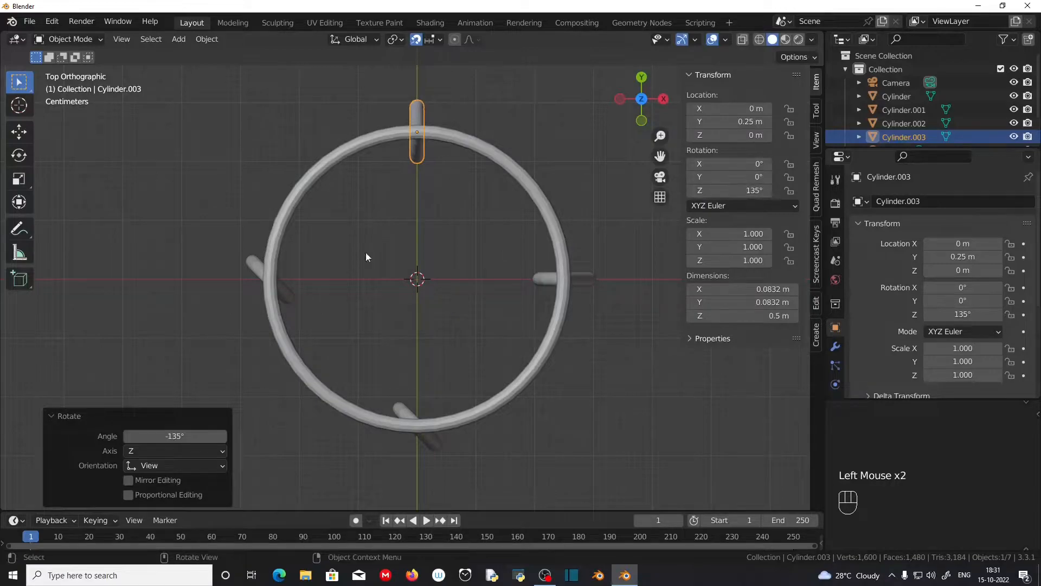
Rotate the leg at X -0.25 m about Z and set its Z rotation to -135°.
{"action": "left_click", "coordinate": [290, 298]}
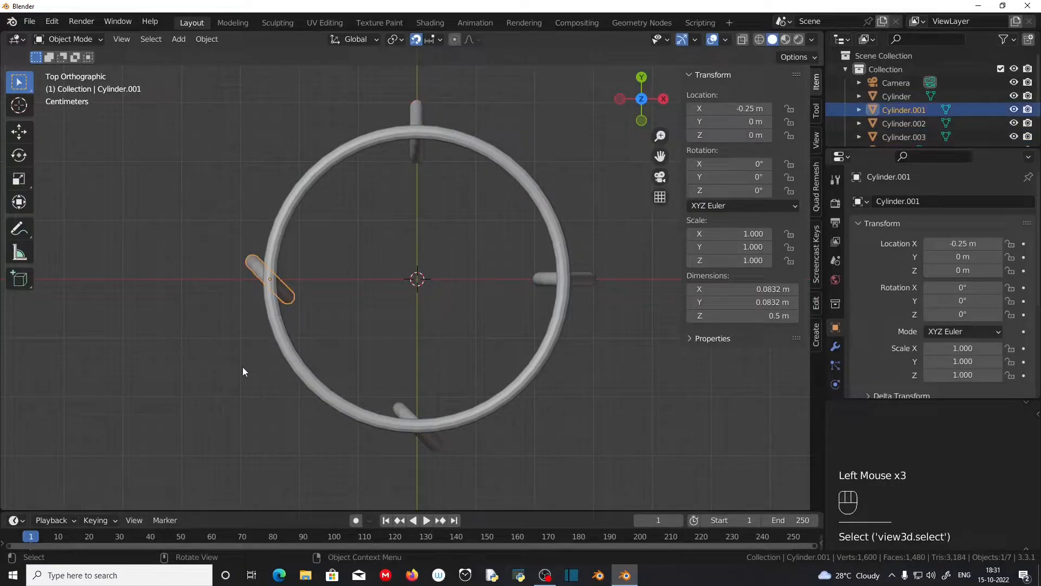
{"action": "key", "text": "r"}
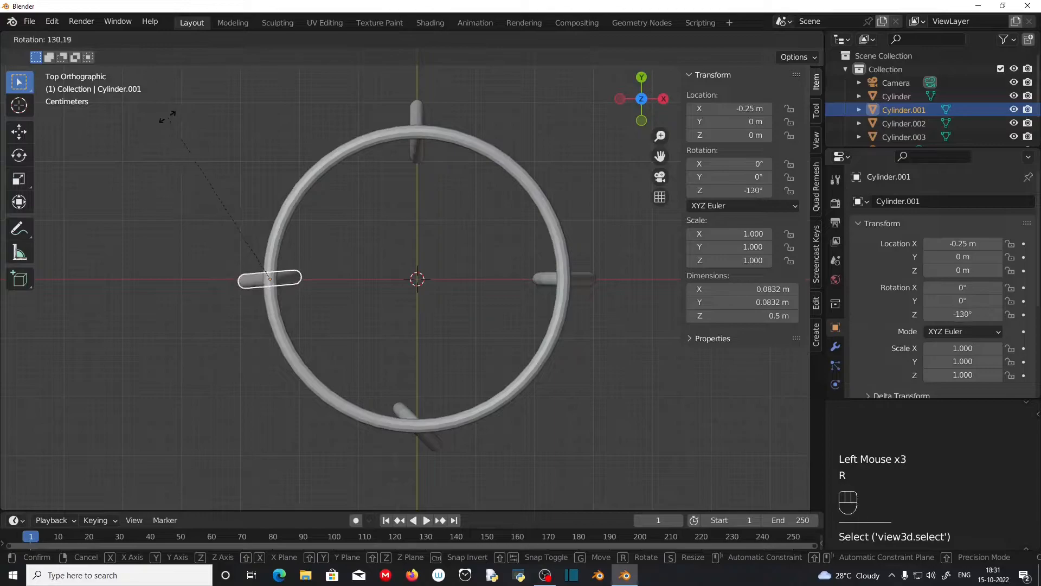
{"action": "left_click", "coordinate": [183, 115]}
{"action": "left_click", "coordinate": [754, 191]}
{"action": "key", "text": "BackSpace"}
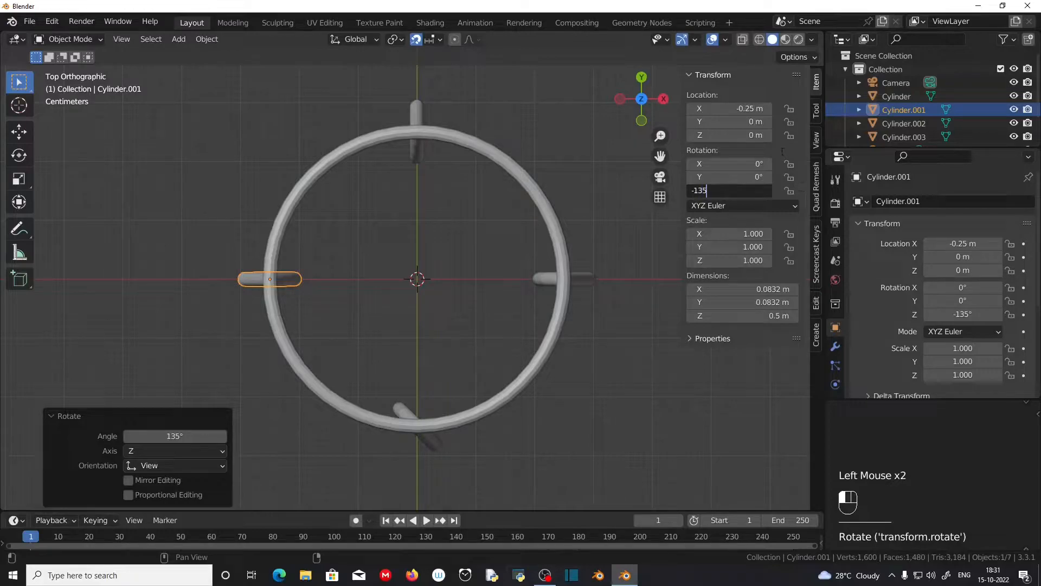
{"action": "key", "text": "Return"}
Rotate the leg at Y -0.25 m about Z and set its Z rotation to -45°.
{"action": "left_click", "coordinate": [426, 449]}
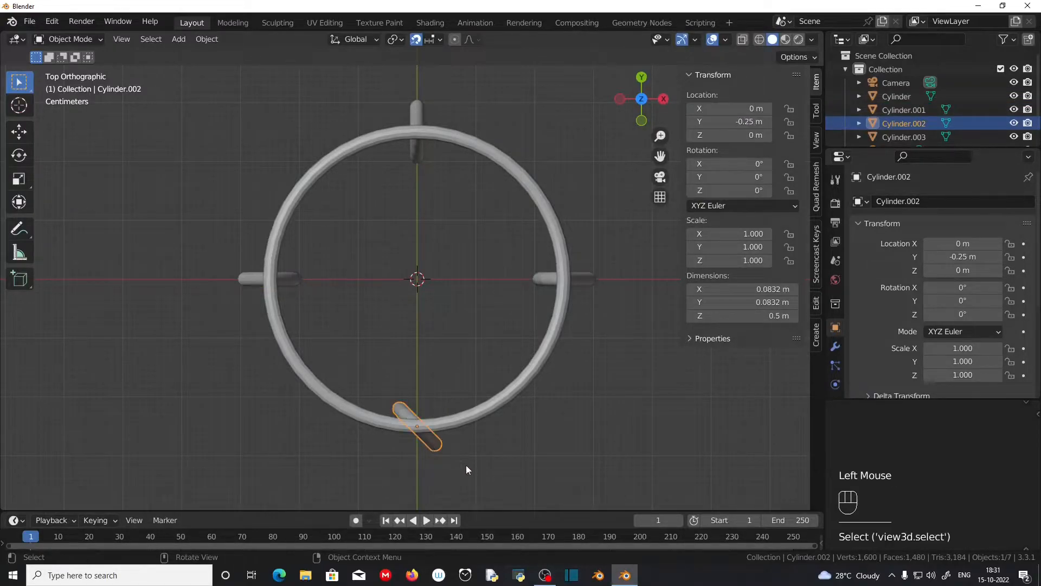
{"action": "key", "text": "r"}
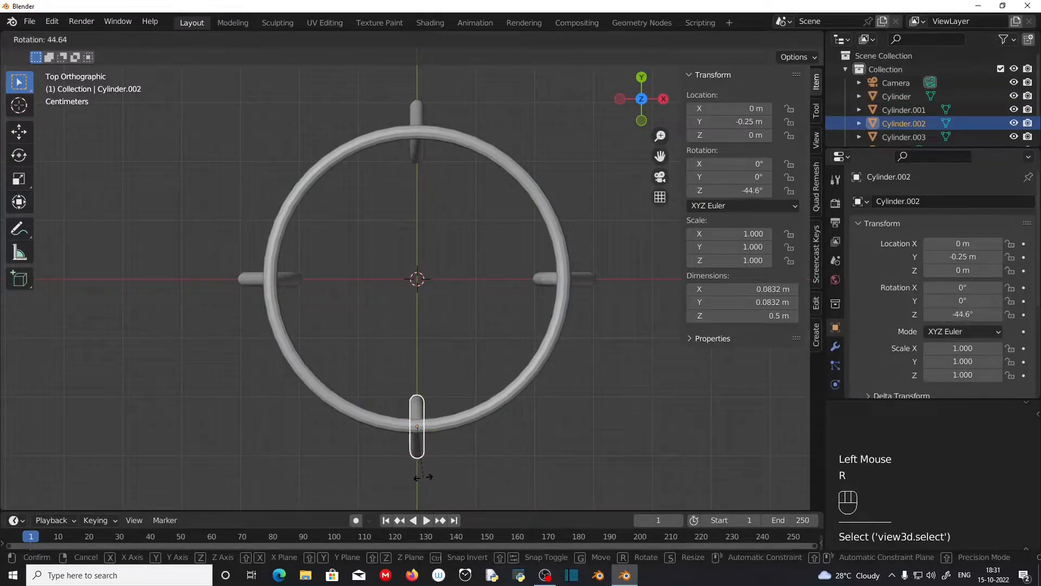
{"action": "left_click", "coordinate": [360, 464]}
{"action": "double_click", "coordinate": [731, 191]}
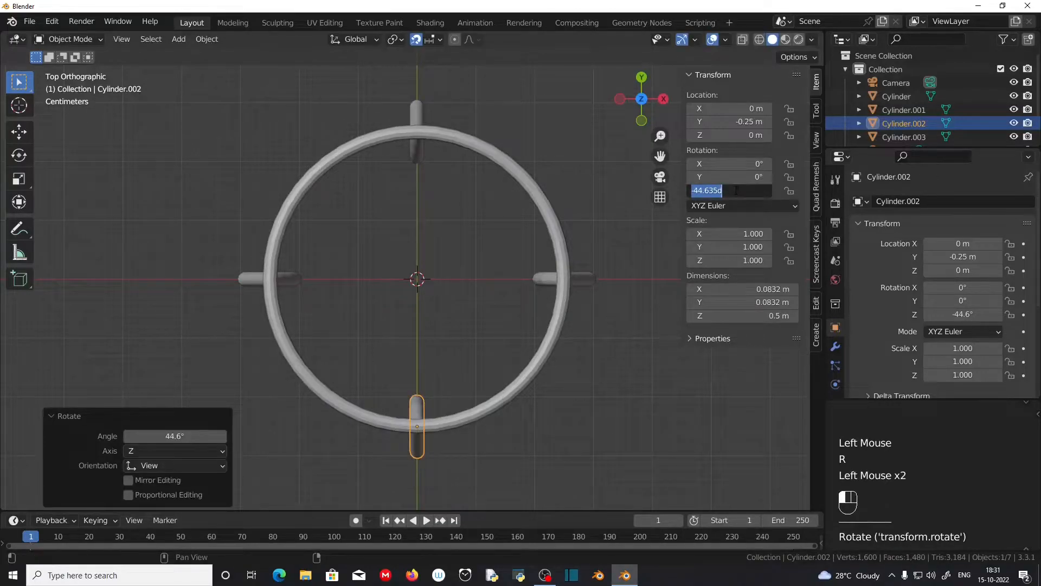
{"action": "key", "text": "BackSpace"}
{"action": "type", "text": "-45"}
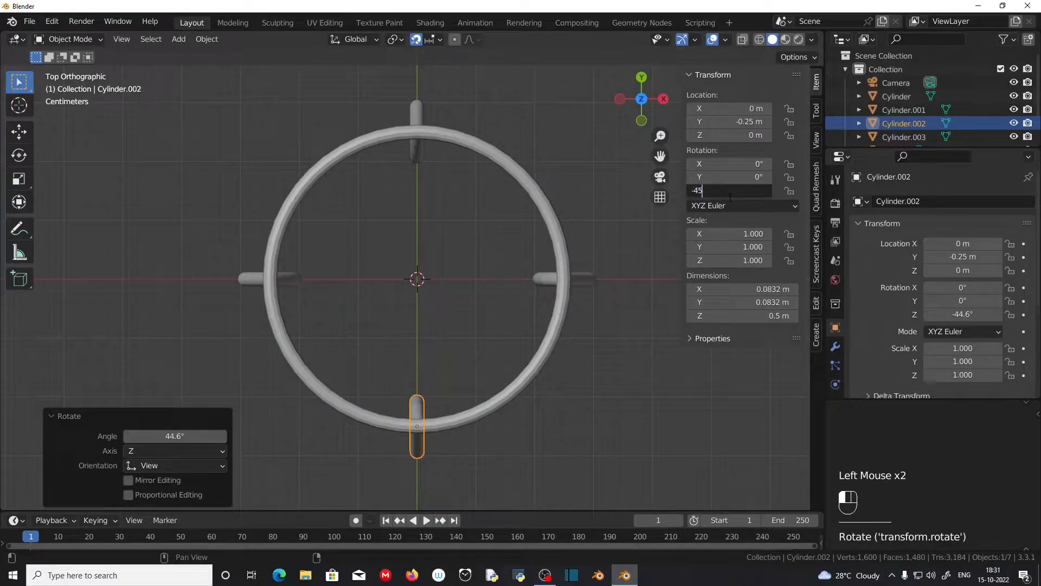
{"action": "key", "text": "Return"}
Select all four legs and rotate them together 45° about the global Z axis using the Median Point pivot.
{"action": "scroll", "coordinate": [482, 471], "scroll_direction": "down", "scroll_amount": 2}
{"action": "middle_click_drag", "start_coordinate": [482, 470], "coordinate": [260, 308]}
{"action": "scroll", "coordinate": [504, 466], "scroll_direction": "down", "scroll_amount": 1}
{"action": "left_click", "coordinate": [260, 308]}
{"action": "left_click_drag", "start_coordinate": [261, 308], "coordinate": [593, 476]}
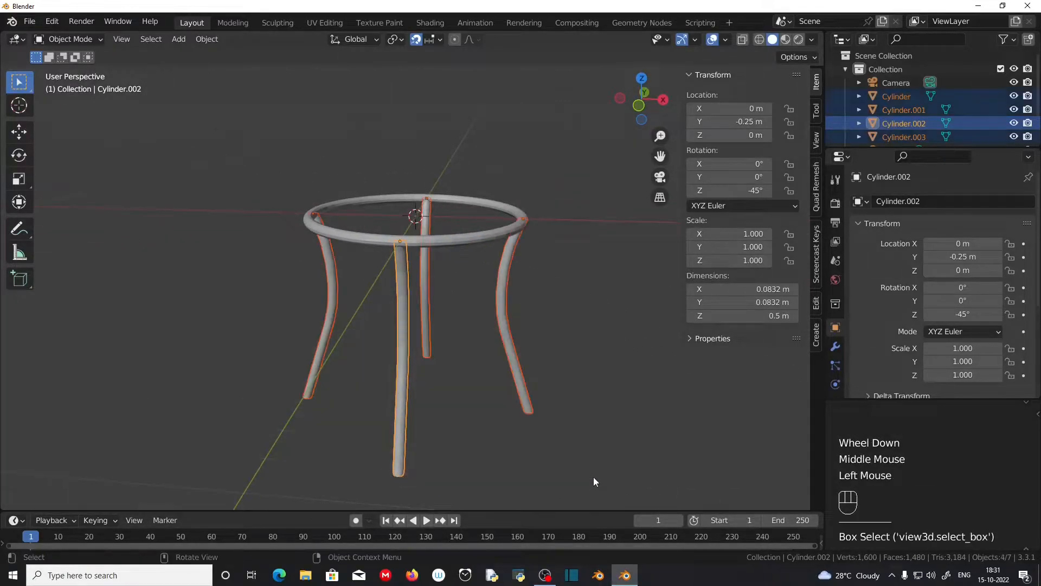
{"action": "left_click", "coordinate": [399, 39]}
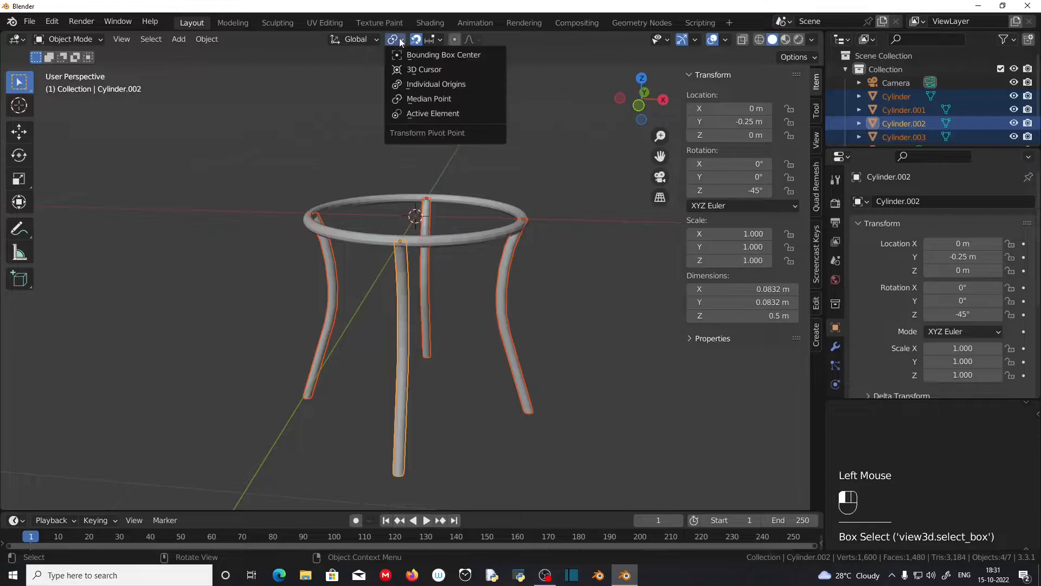
{"action": "left_click", "coordinate": [423, 100]}
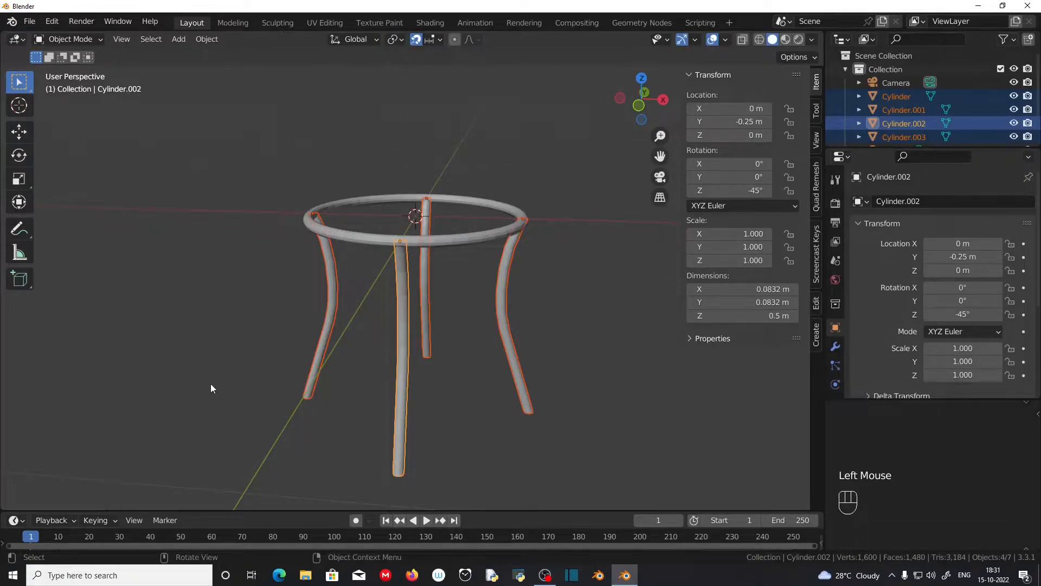
{"action": "key", "text": "r"}
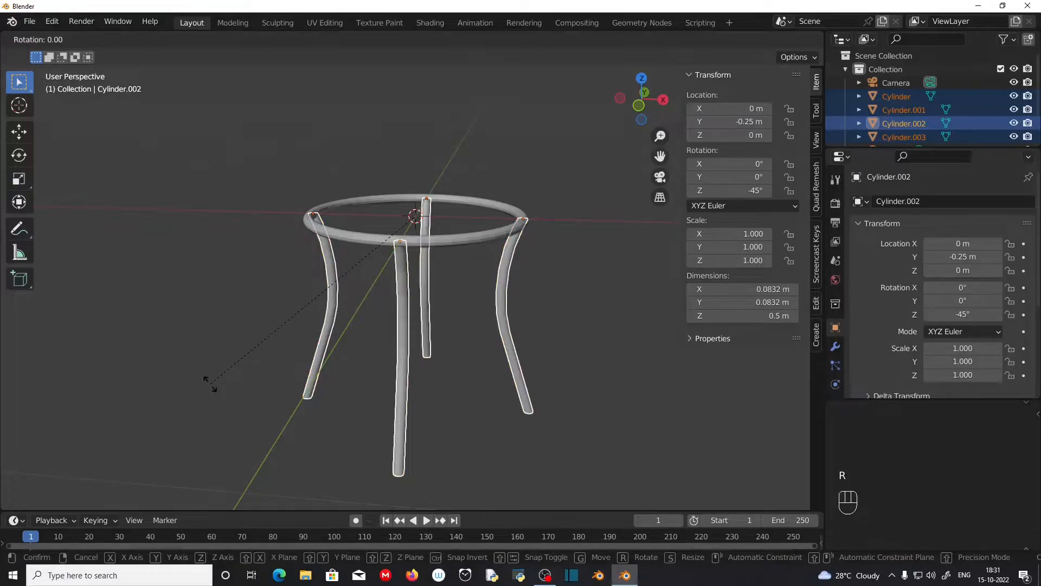
{"action": "key", "text": "z"}
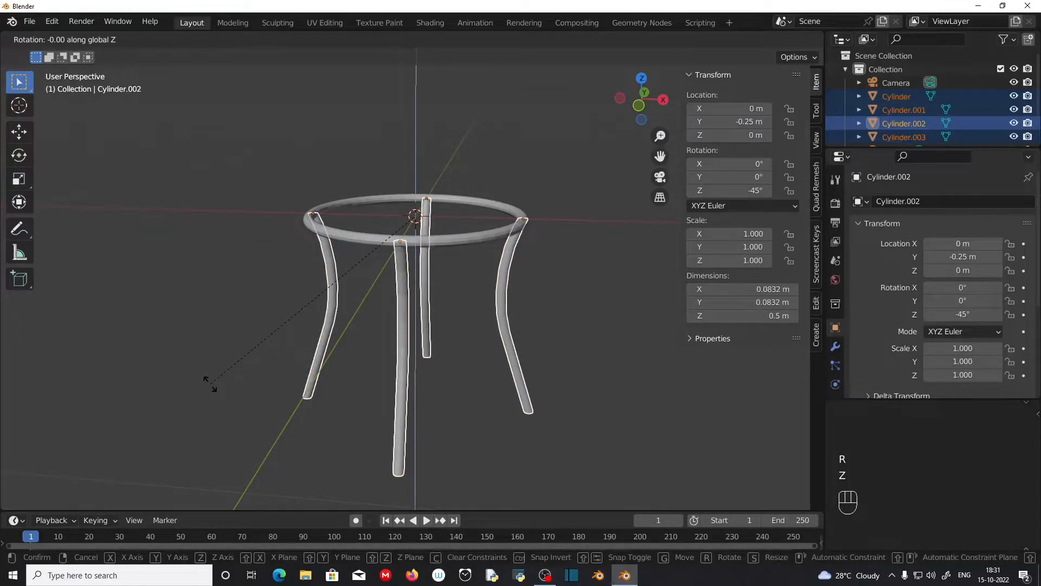
{"action": "key", "text": "KP_4"}
{"action": "key", "text": "KP_5"}
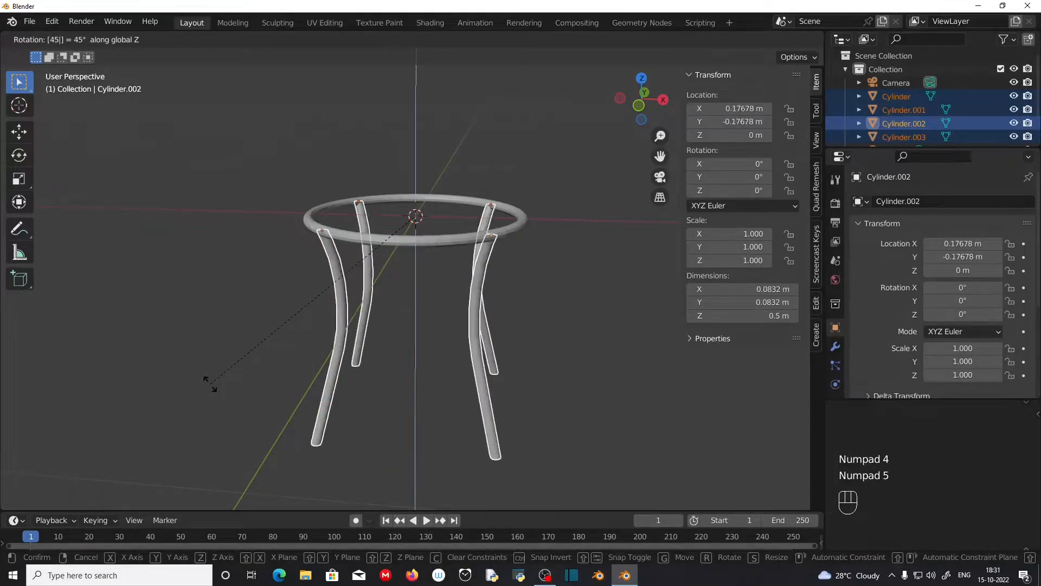
{"action": "key", "text": "KP_Enter"}
Select the two legs on the ring's negative X side and, in top view, move them outward about -0.0132 m along X.
{"action": "middle_click_drag", "start_coordinate": [211, 383], "coordinate": [372, 316]}
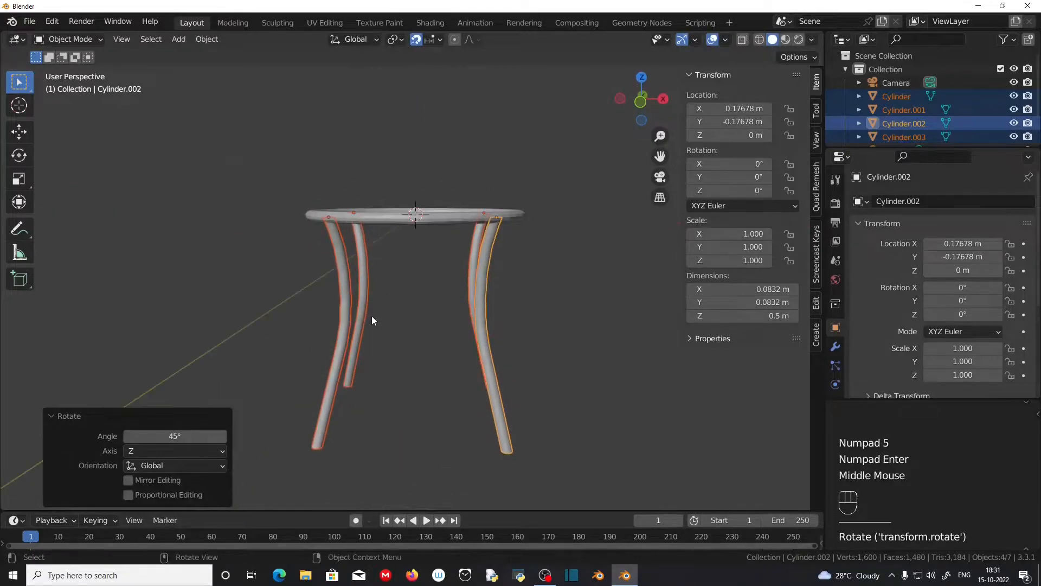
{"action": "key", "text": "KP_1"}
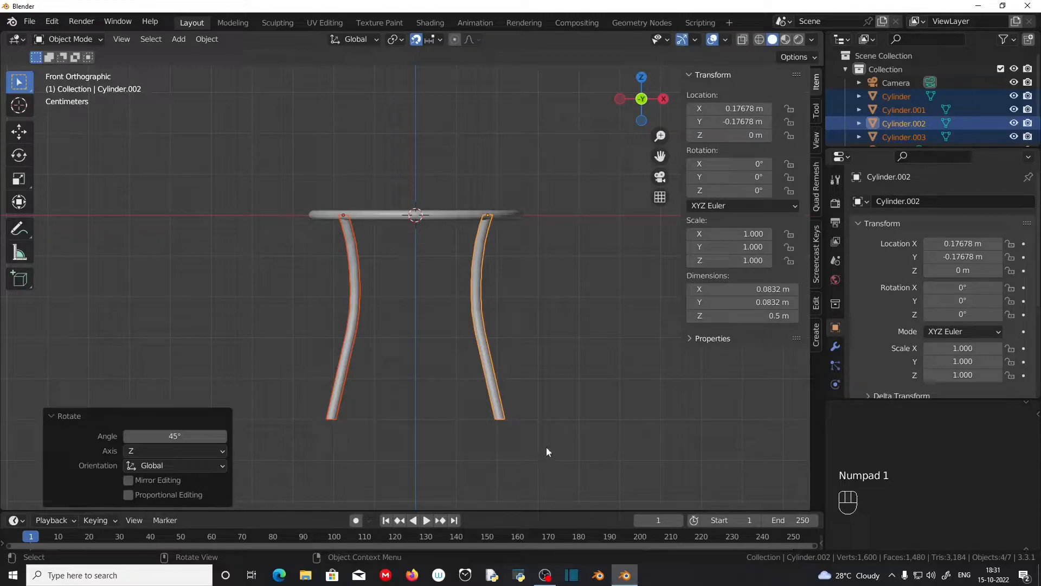
{"action": "middle_click_drag", "start_coordinate": [569, 330], "coordinate": [548, 342]}
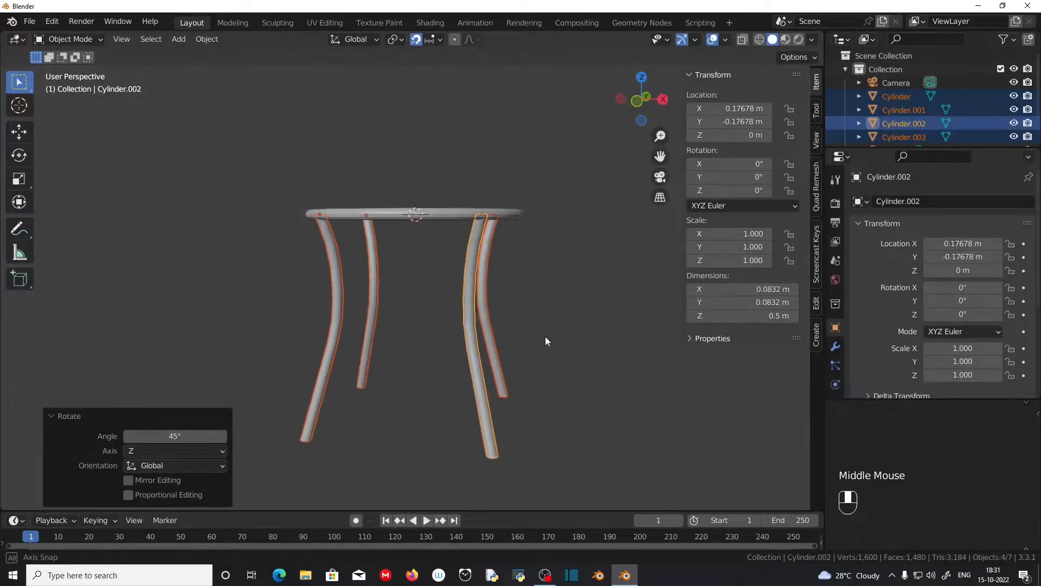
{"action": "middle_click_drag", "start_coordinate": [428, 353], "coordinate": [359, 398]}
{"action": "key", "text": "KP_1"}
{"action": "left_click_drag", "start_coordinate": [280, 295], "coordinate": [379, 439]}
{"action": "middle_click_drag", "start_coordinate": [428, 291], "coordinate": [424, 369]}
{"action": "scroll", "coordinate": [321, 360], "scroll_direction": "up", "scroll_amount": 2}
{"action": "middle_click_drag", "start_coordinate": [321, 360], "coordinate": [345, 342]}
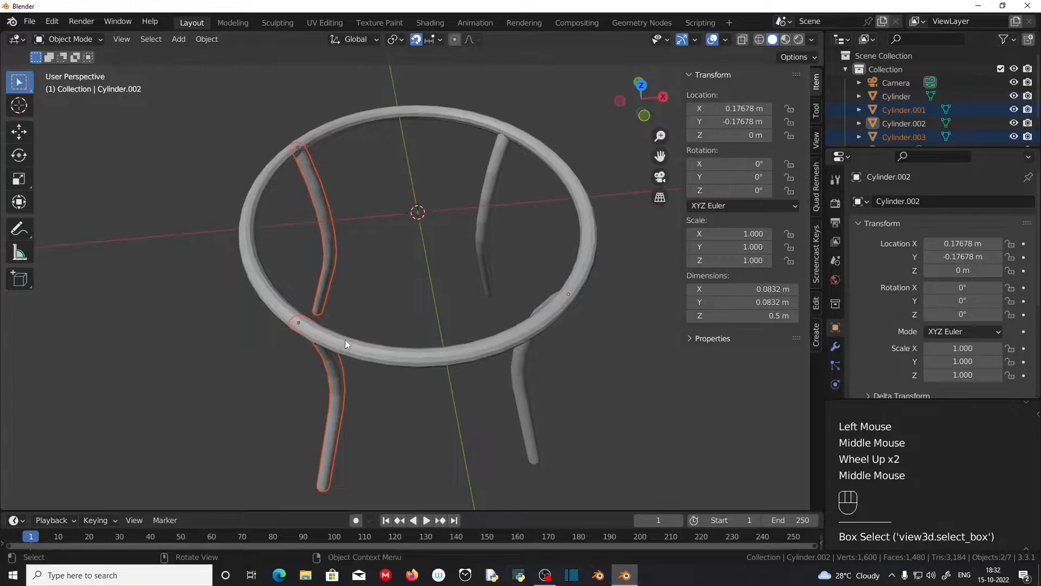
{"action": "key", "text": "KP_7"}
{"action": "scroll", "coordinate": [343, 336], "scroll_direction": "up", "scroll_amount": 3}
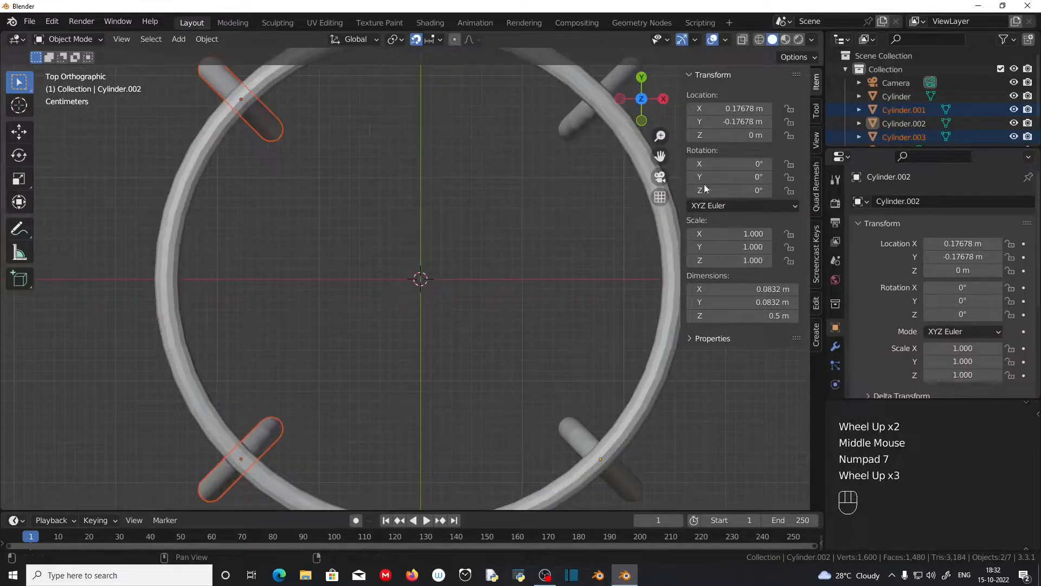
{"action": "key", "text": "n"}
{"action": "scroll", "coordinate": [408, 263], "scroll_direction": "down", "scroll_amount": 1}
{"action": "middle_click_drag", "start_coordinate": [408, 263], "coordinate": [380, 47], "text": "shift"}
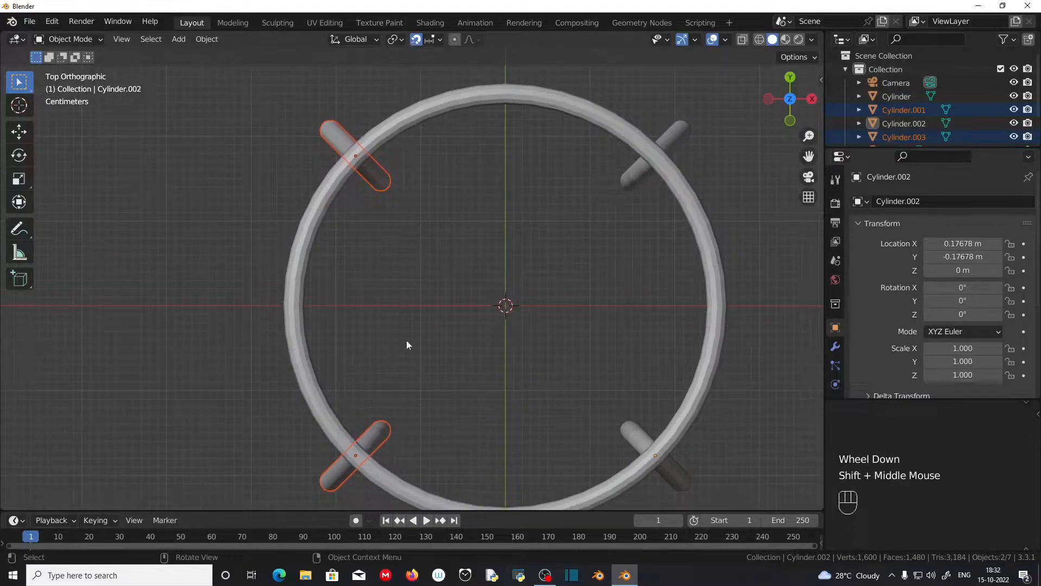
{"action": "key", "text": "g"}
{"action": "key", "text": "x"}
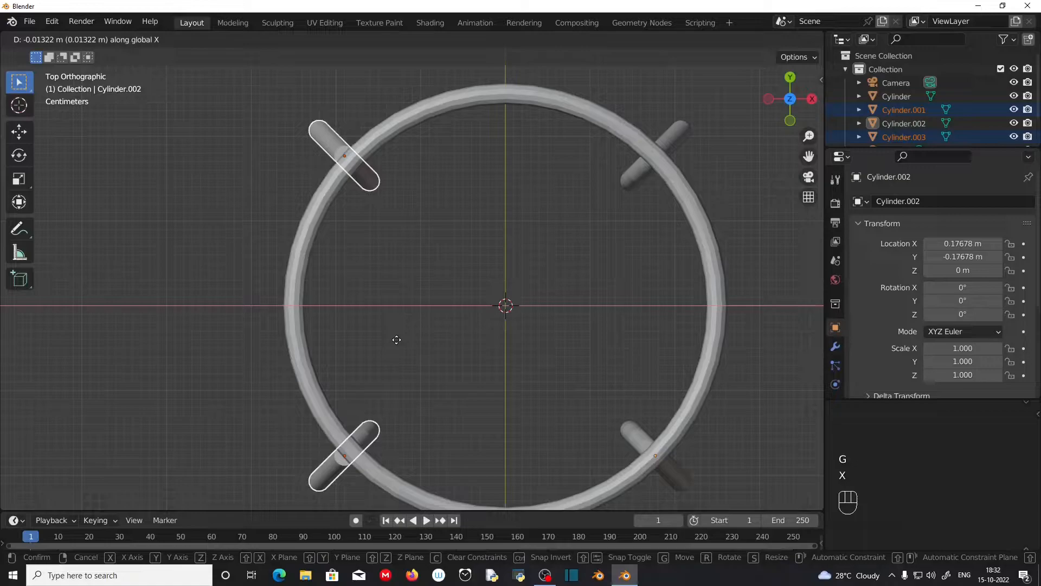
{"action": "left_click", "coordinate": [396, 340]}
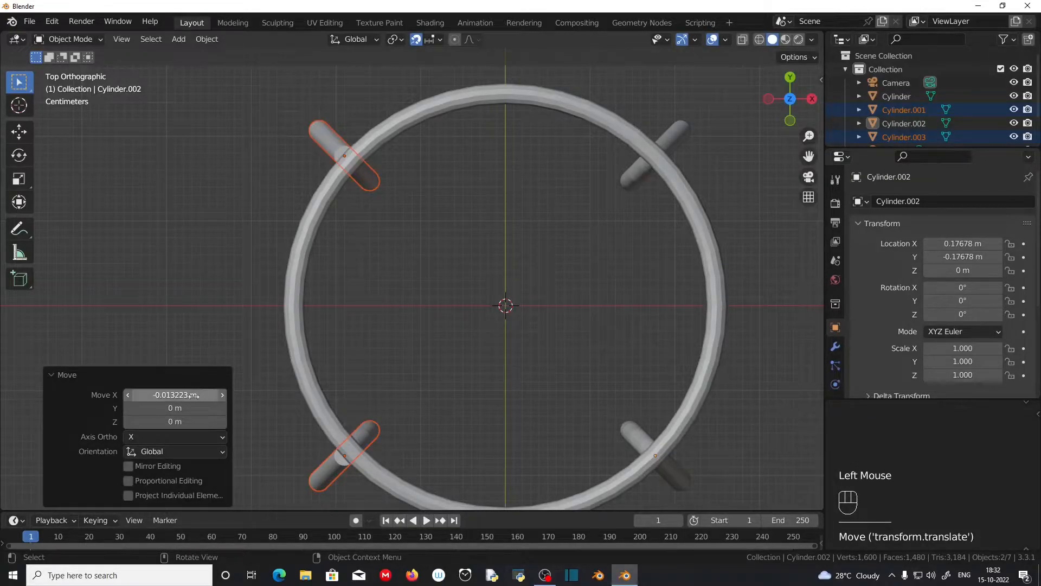
Select the two legs on the ring's negative X side and enter Edit Mode on both meshes together.
{"action": "middle_click_drag", "start_coordinate": [366, 359], "coordinate": [397, 343]}
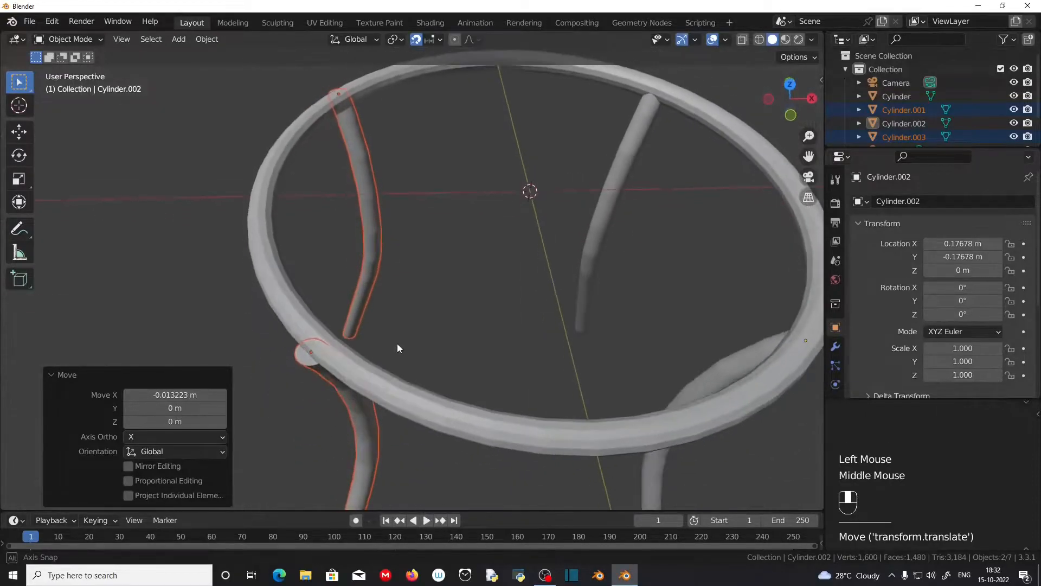
{"action": "scroll", "coordinate": [398, 344], "scroll_direction": "down", "scroll_amount": 2}
{"action": "left_click", "coordinate": [384, 396]}
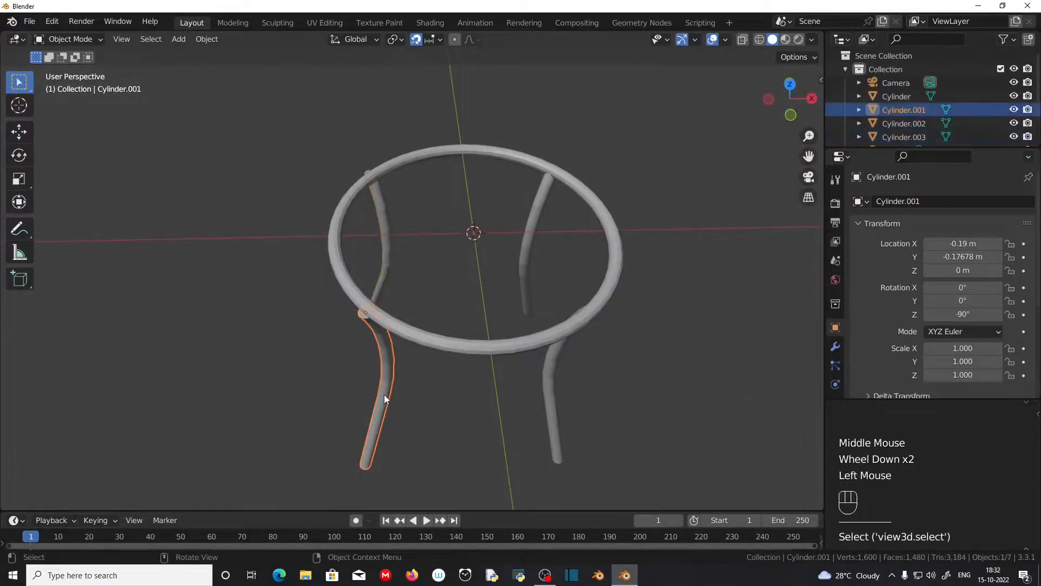
{"action": "left_click", "coordinate": [387, 229], "text": "shift"}
{"action": "middle_click_drag", "start_coordinate": [335, 294], "coordinate": [372, 337]}
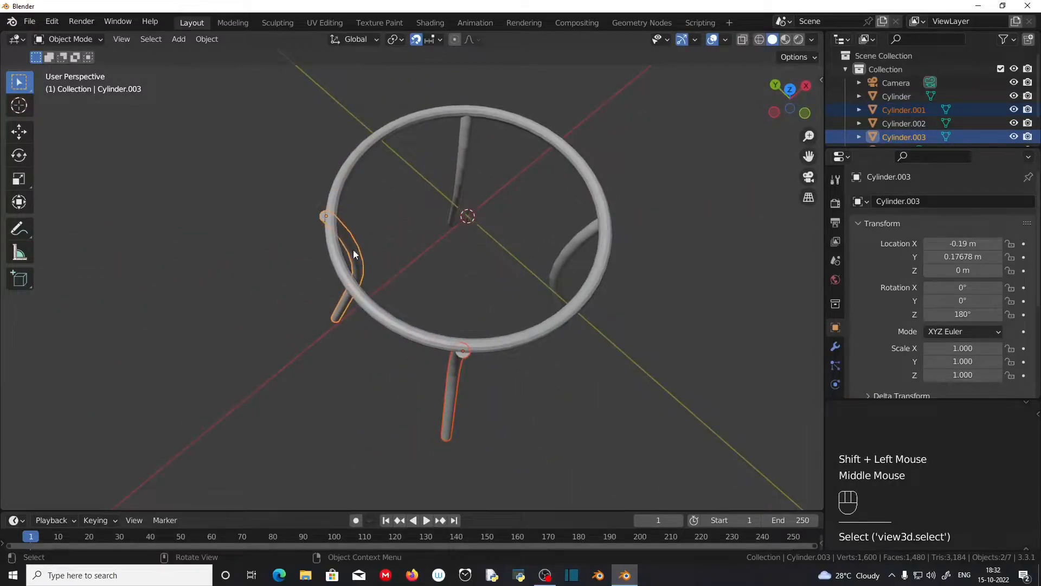
{"action": "middle_click_drag", "start_coordinate": [459, 361], "coordinate": [473, 334]}
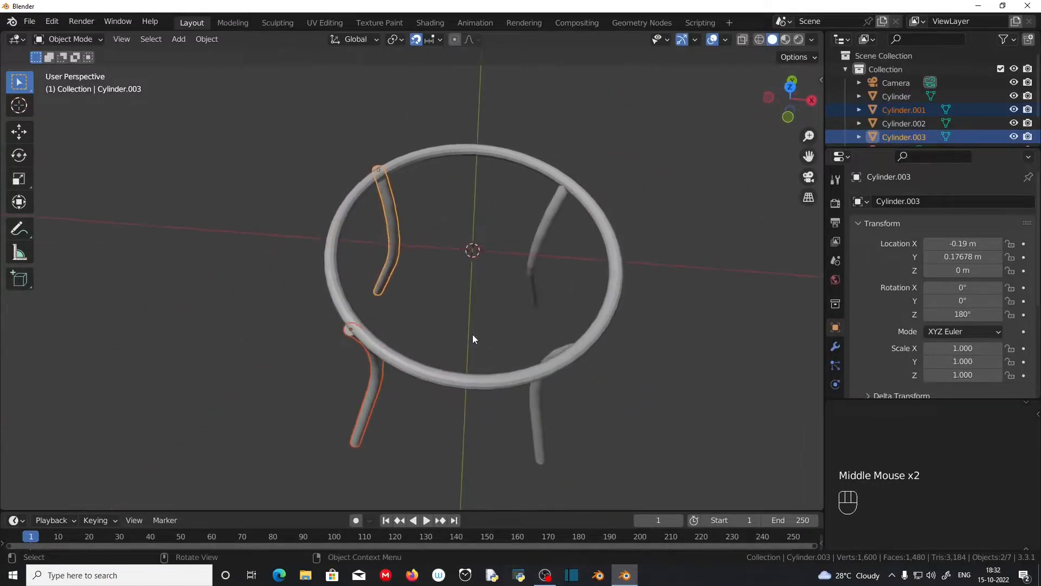
{"action": "key", "text": "Tab"}
{"action": "scroll", "coordinate": [348, 335], "scroll_direction": "up", "scroll_amount": 3}
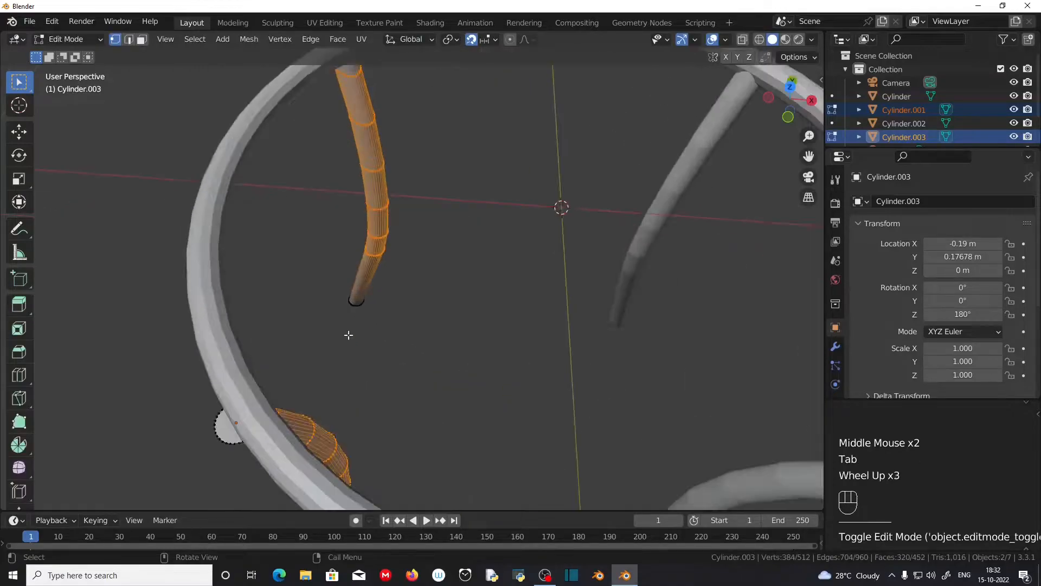
{"action": "scroll", "coordinate": [301, 343], "scroll_direction": "down", "scroll_amount": 2}
{"action": "middle_click_drag", "start_coordinate": [298, 341], "coordinate": [435, 342]}
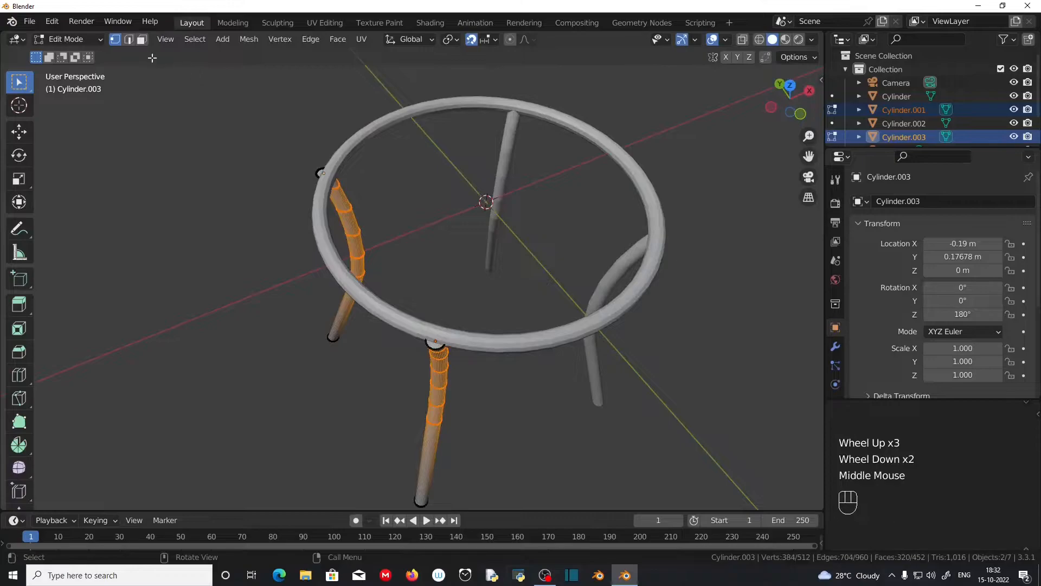
In face selection mode, select the upper end faces of both legs at the ring.
{"action": "left_click", "coordinate": [142, 40]}
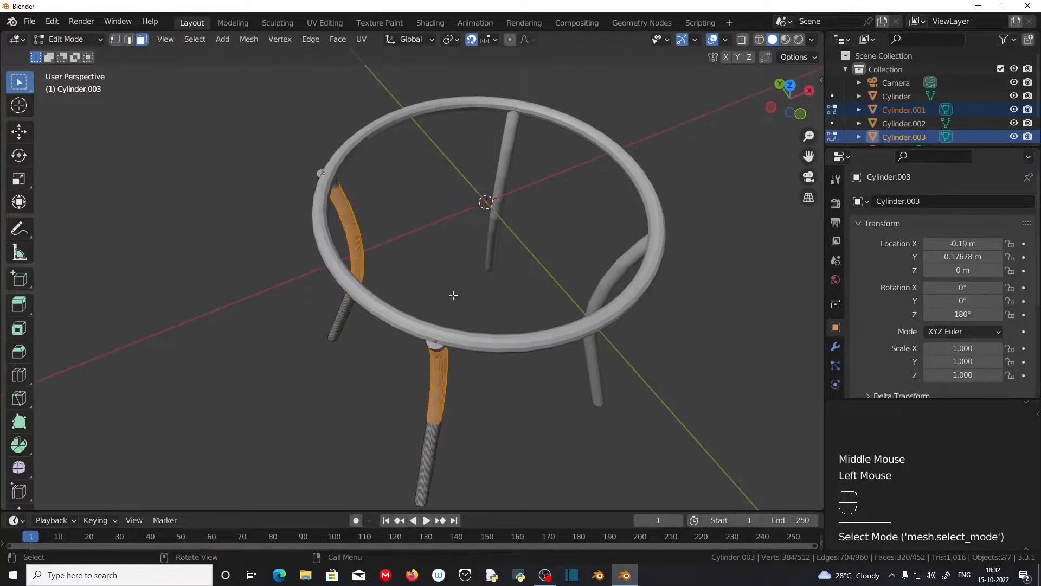
{"action": "left_click", "coordinate": [433, 345]}
{"action": "scroll", "coordinate": [360, 316], "scroll_direction": "up", "scroll_amount": 3}
{"action": "middle_click_drag", "start_coordinate": [360, 317], "coordinate": [362, 274]}
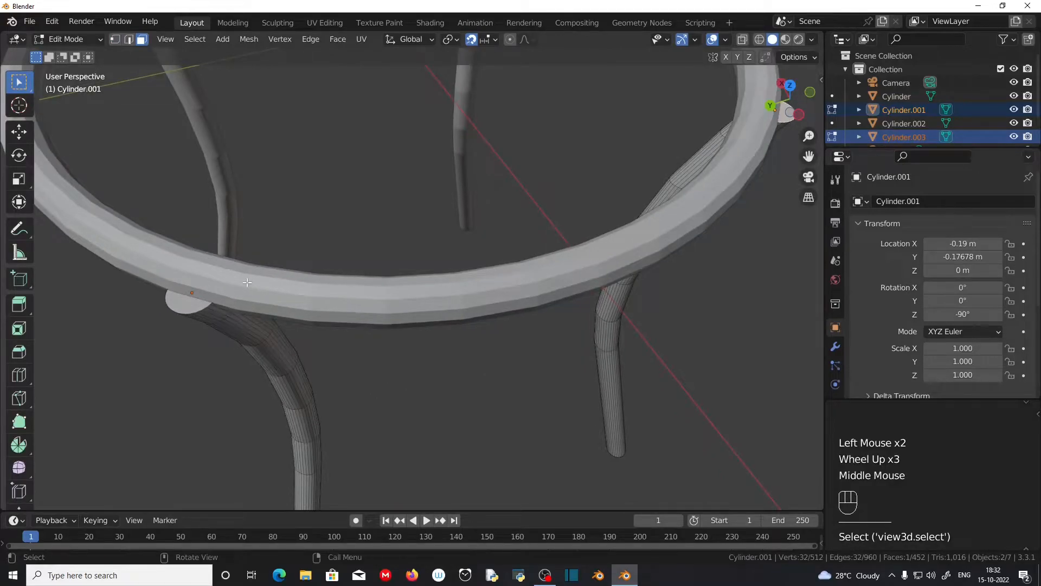
{"action": "left_click", "coordinate": [187, 303], "text": "shift"}
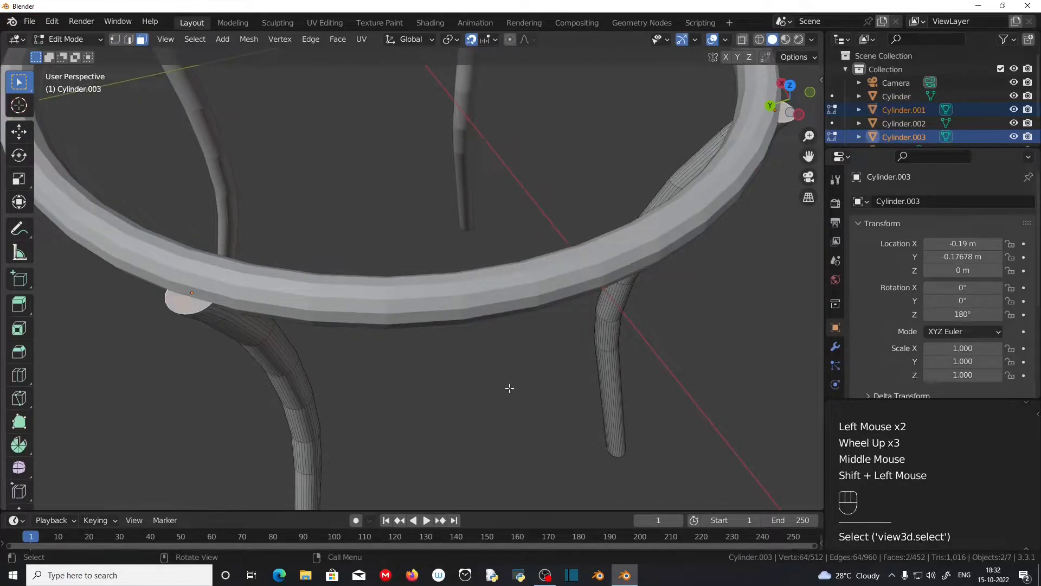
{"action": "scroll", "coordinate": [504, 386], "scroll_direction": "down", "scroll_amount": 2}
{"action": "scroll", "coordinate": [504, 386], "scroll_direction": "down", "scroll_amount": 1}
{"action": "middle_click_drag", "start_coordinate": [504, 386], "coordinate": [360, 305]}
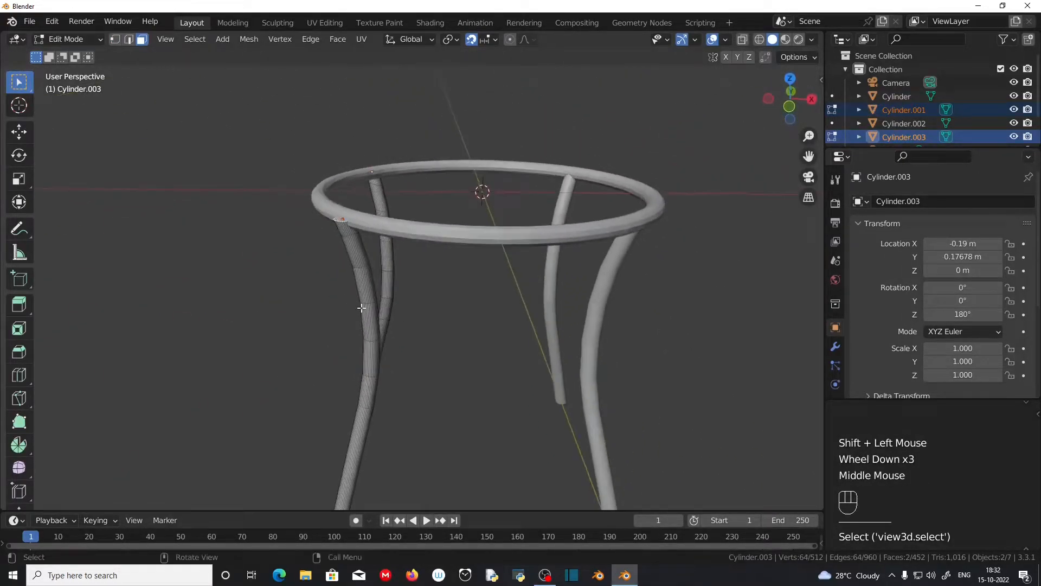
In front view, extrude the two selected end faces 0.7 m upward to form the backrest posts.
{"action": "key", "text": "KP_1"}
{"action": "scroll", "coordinate": [456, 258], "scroll_direction": "down", "scroll_amount": 3}
{"action": "middle_click_drag", "start_coordinate": [455, 259], "coordinate": [428, 351], "text": "shift"}
{"action": "scroll", "coordinate": [464, 344], "scroll_direction": "down", "scroll_amount": 1}
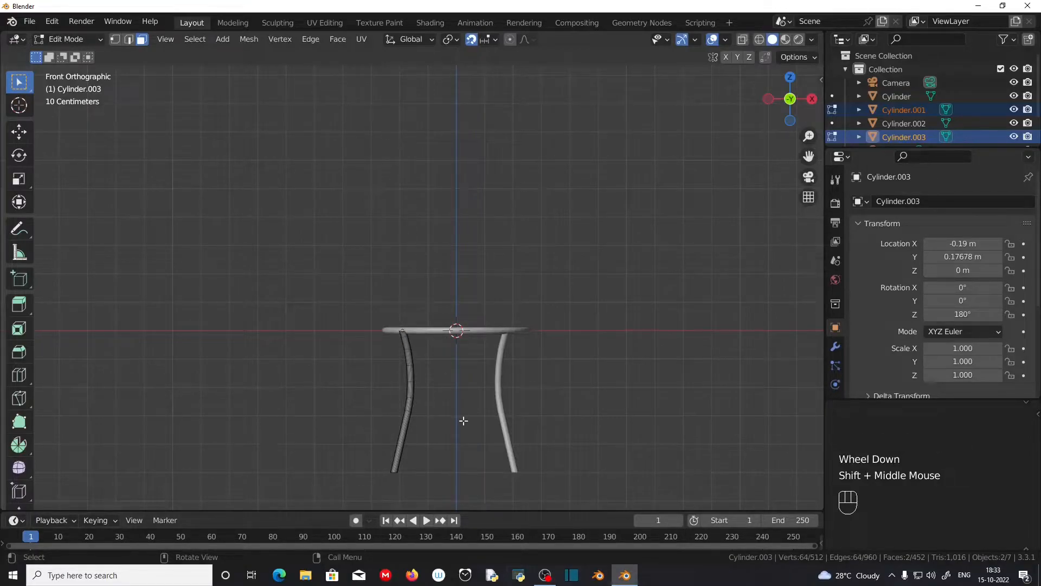
{"action": "key", "text": "e"}
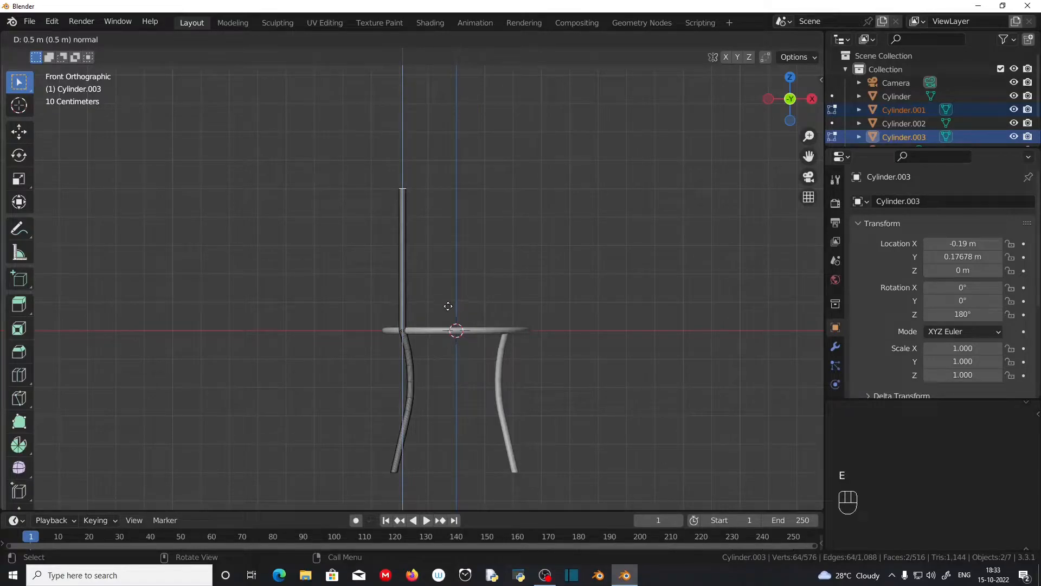
{"action": "left_click", "coordinate": [446, 267]}
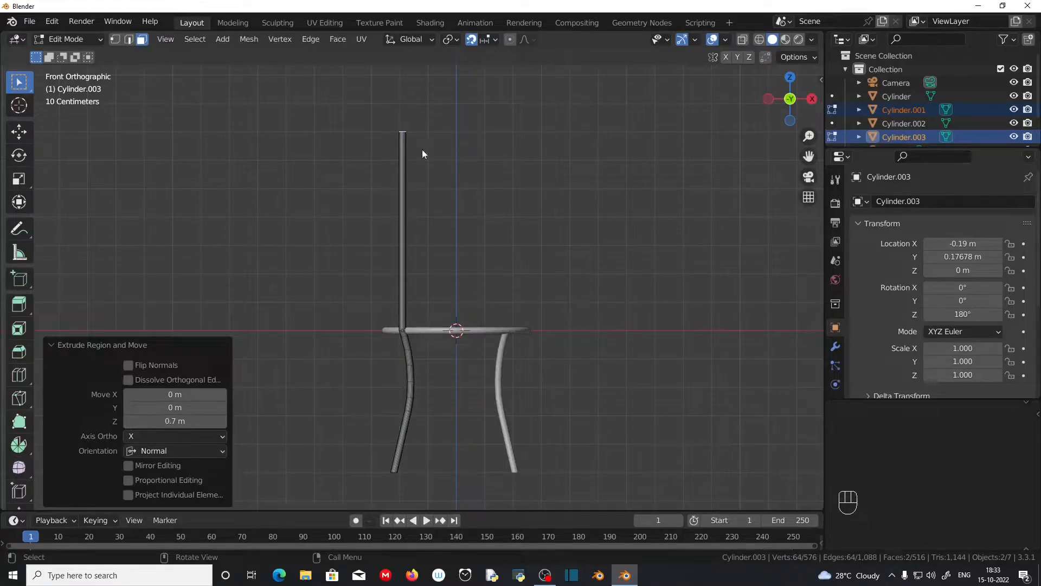
Move the top faces of both backrest posts -0.16 m along X so the posts lean backward.
{"action": "scroll", "coordinate": [422, 166], "scroll_direction": "up", "scroll_amount": 3}
{"action": "scroll", "coordinate": [467, 165], "scroll_direction": "down", "scroll_amount": 1}
{"action": "middle_click_drag", "start_coordinate": [472, 159], "coordinate": [487, 368], "text": "shift"}
{"action": "scroll", "coordinate": [469, 323], "scroll_direction": "up", "scroll_amount": 2}
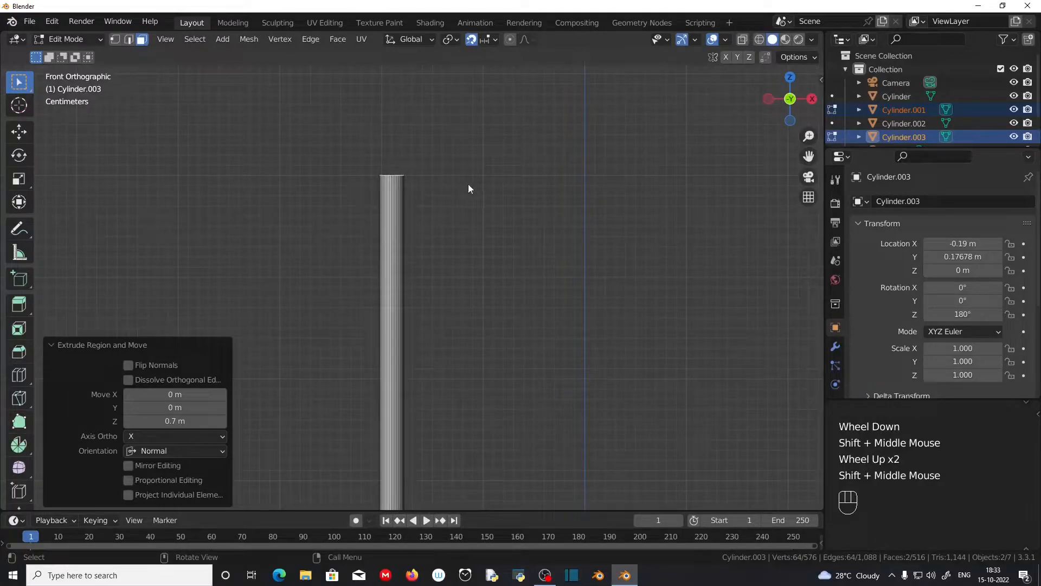
{"action": "key", "text": "g"}
{"action": "key", "text": "x"}
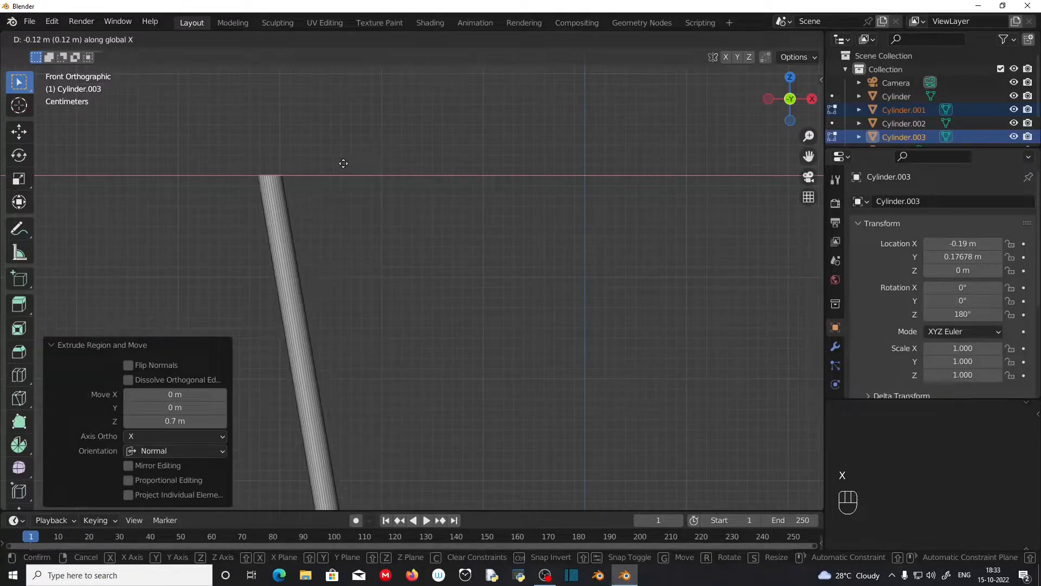
{"action": "left_click", "coordinate": [308, 159]}
{"action": "scroll", "coordinate": [402, 286], "scroll_direction": "down", "scroll_amount": 4}
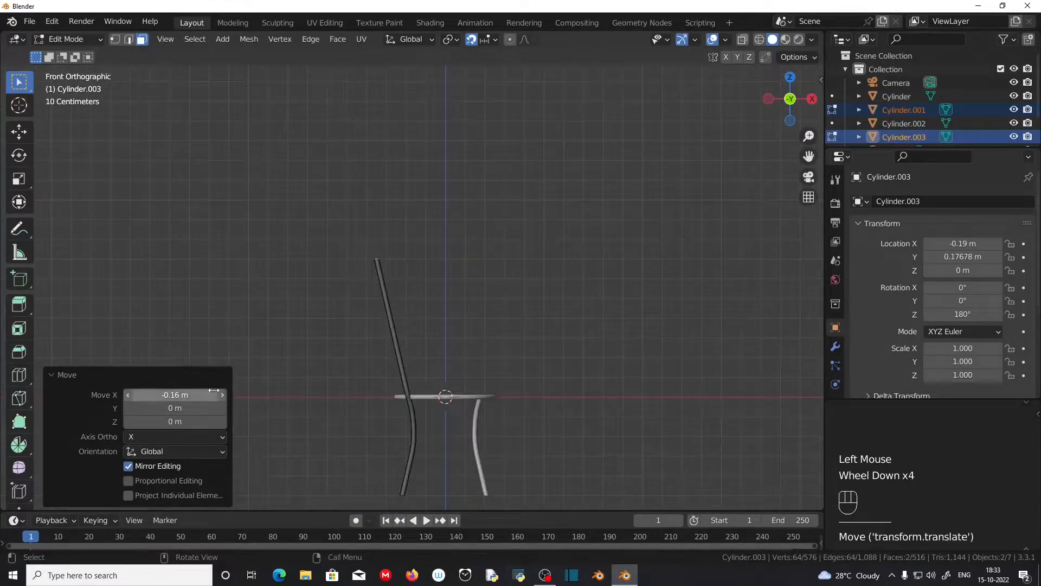
{"action": "scroll", "coordinate": [573, 327], "scroll_direction": "up", "scroll_amount": 2}
{"action": "middle_click_drag", "start_coordinate": [574, 328], "coordinate": [436, 361]}
{"action": "scroll", "coordinate": [441, 377], "scroll_direction": "down", "scroll_amount": 2}
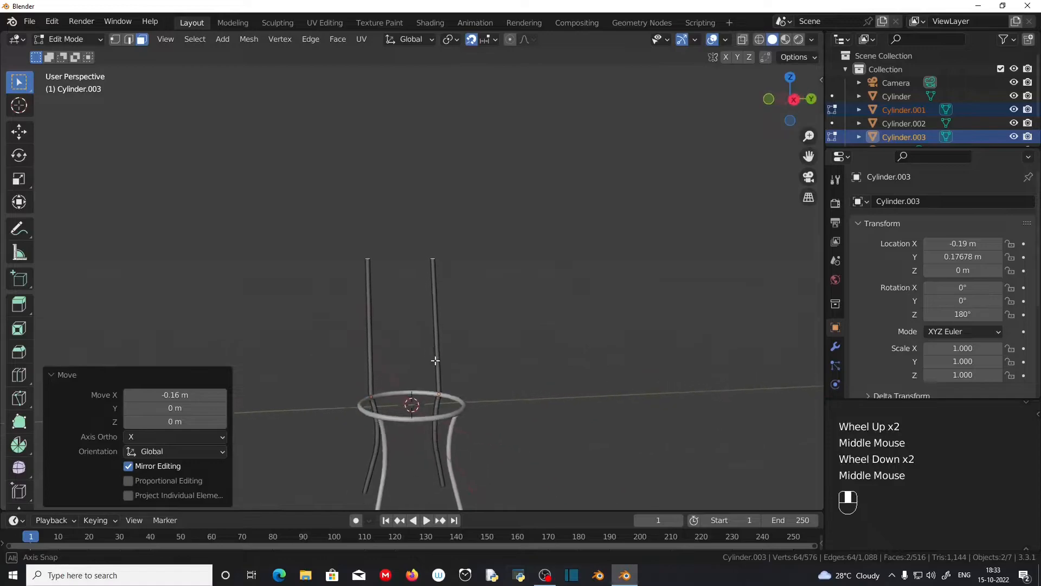
In wireframe shading and right view, move the top face of the positive Y post outward about 0.073 m along Y.
{"action": "left_click", "coordinate": [759, 39]}
{"action": "scroll", "coordinate": [581, 267], "scroll_direction": "up", "scroll_amount": 2}
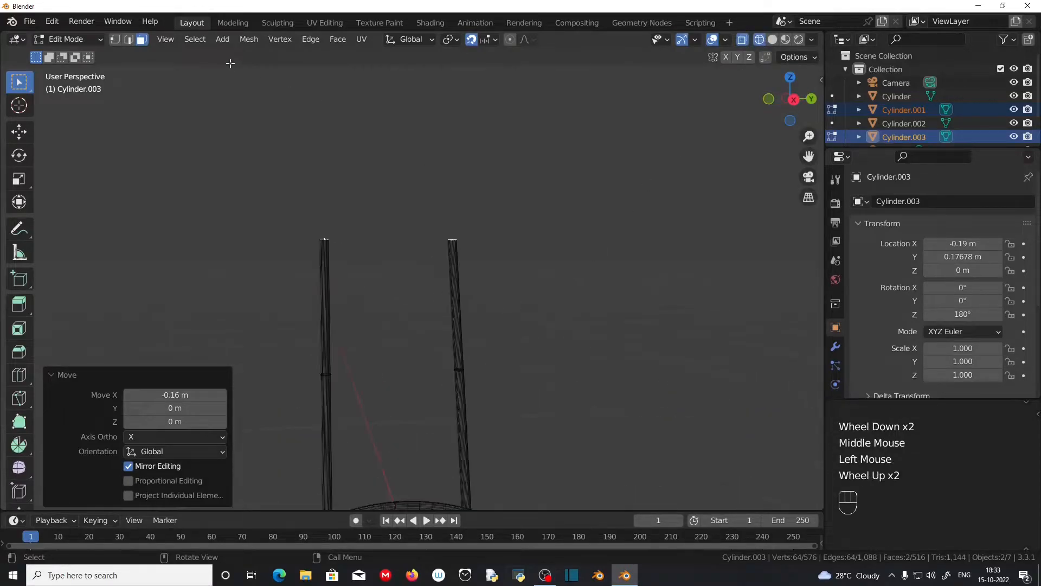
{"action": "scroll", "coordinate": [526, 302], "scroll_direction": "up", "scroll_amount": 2}
{"action": "left_click_drag", "start_coordinate": [448, 189], "coordinate": [506, 239]}
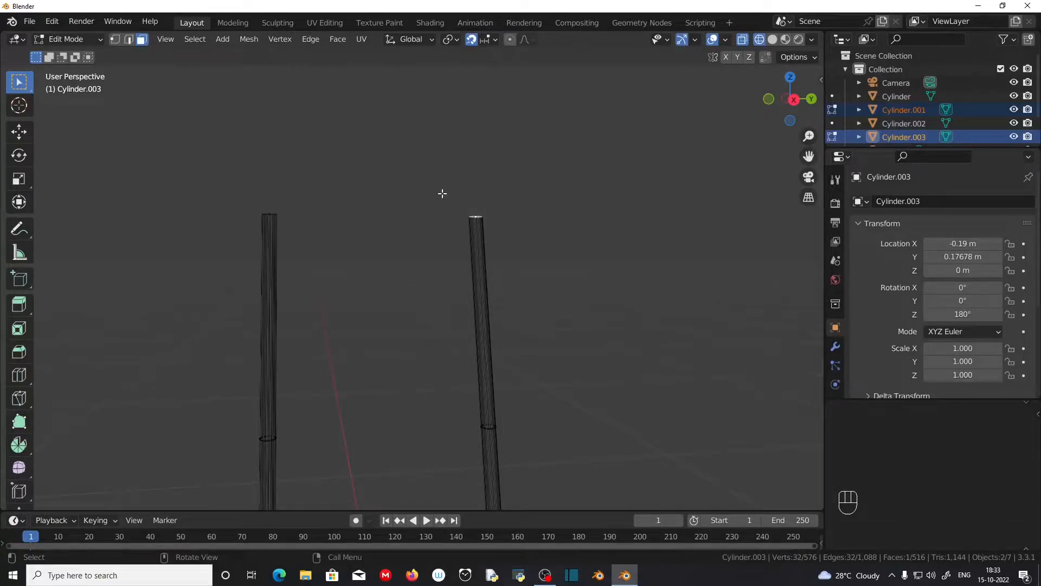
{"action": "key", "text": "KP_3"}
{"action": "key", "text": "g"}
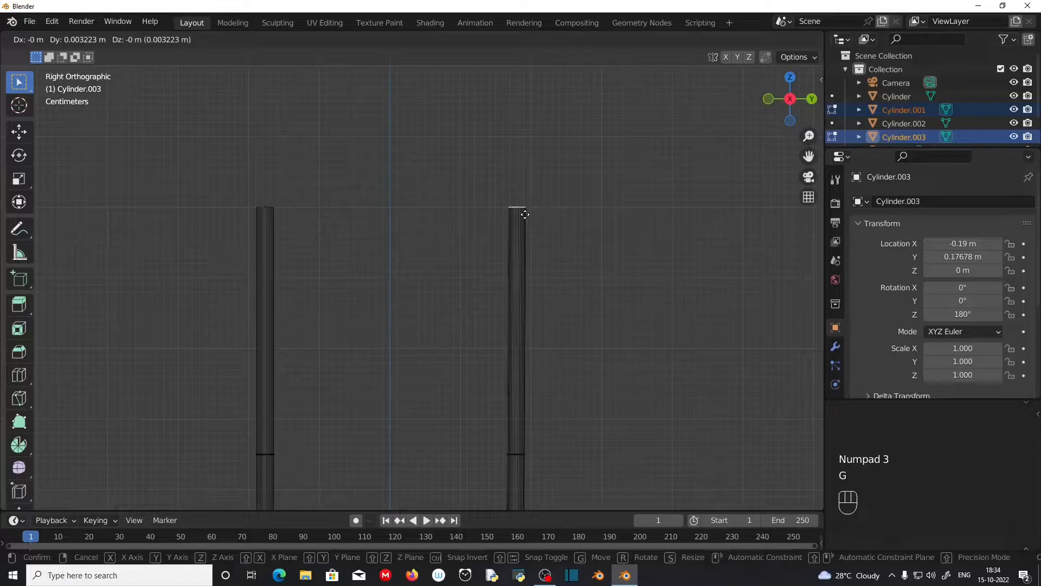
{"action": "key", "text": "y"}
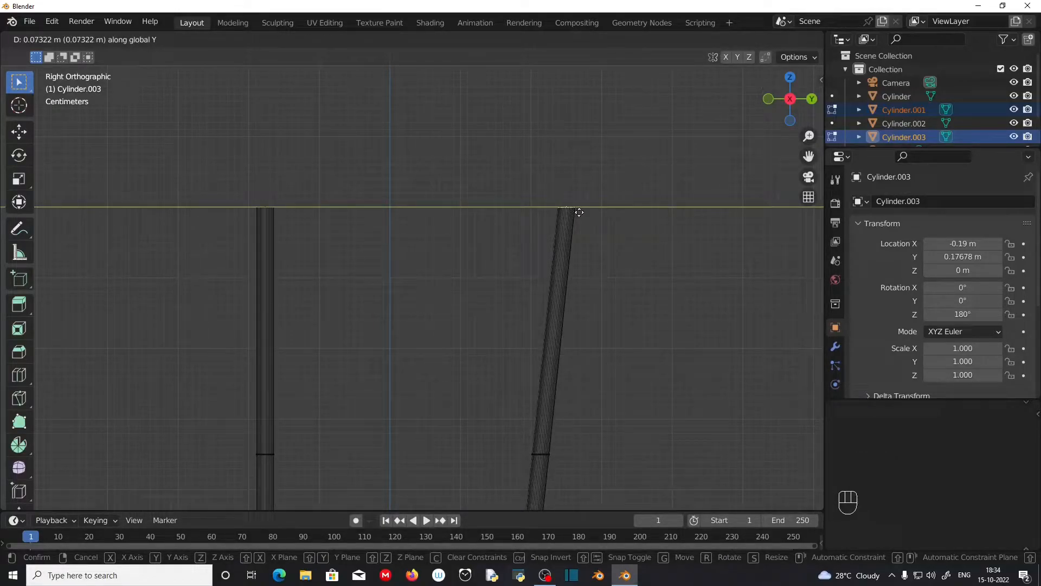
{"action": "left_click", "coordinate": [578, 212]}
Select the top face of the negative Y post and move it outward about -0.073 m along Y.
{"action": "left_click_drag", "start_coordinate": [201, 183], "coordinate": [313, 233]}
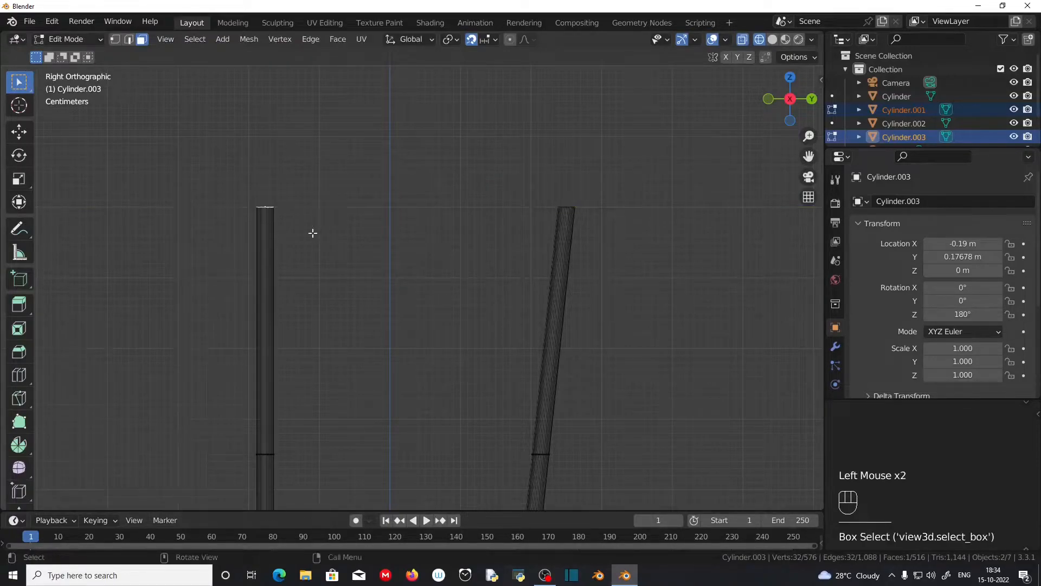
{"action": "key", "text": "g"}
{"action": "key", "text": "y"}
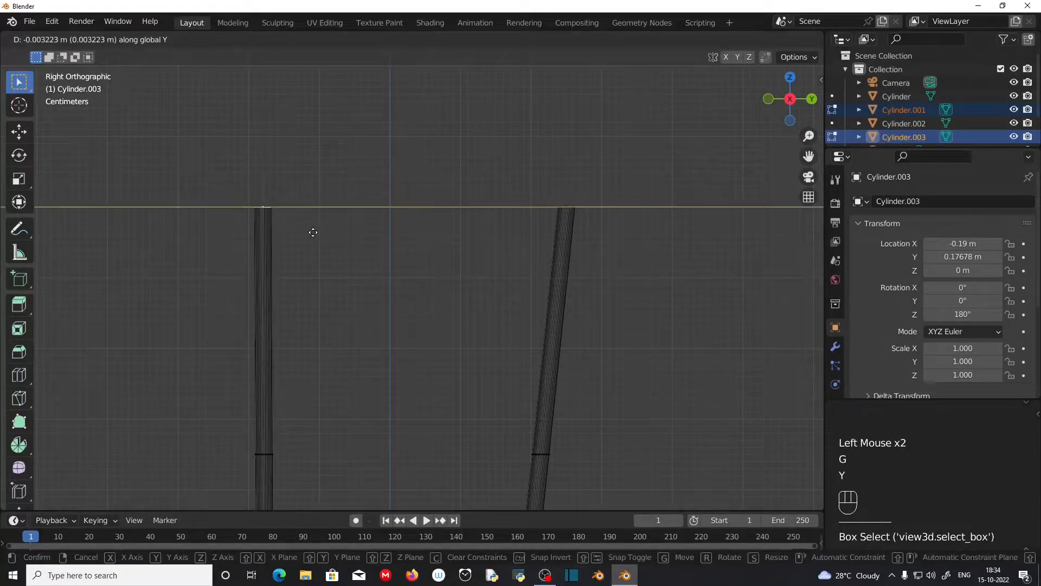
{"action": "left_click", "coordinate": [259, 219]}
{"action": "scroll", "coordinate": [261, 222], "scroll_direction": "down", "scroll_amount": 3}
{"action": "middle_click_drag", "start_coordinate": [261, 223], "coordinate": [414, 284]}
{"action": "scroll", "coordinate": [478, 286], "scroll_direction": "up", "scroll_amount": 3}
{"action": "middle_click_drag", "start_coordinate": [478, 287], "coordinate": [472, 321]}
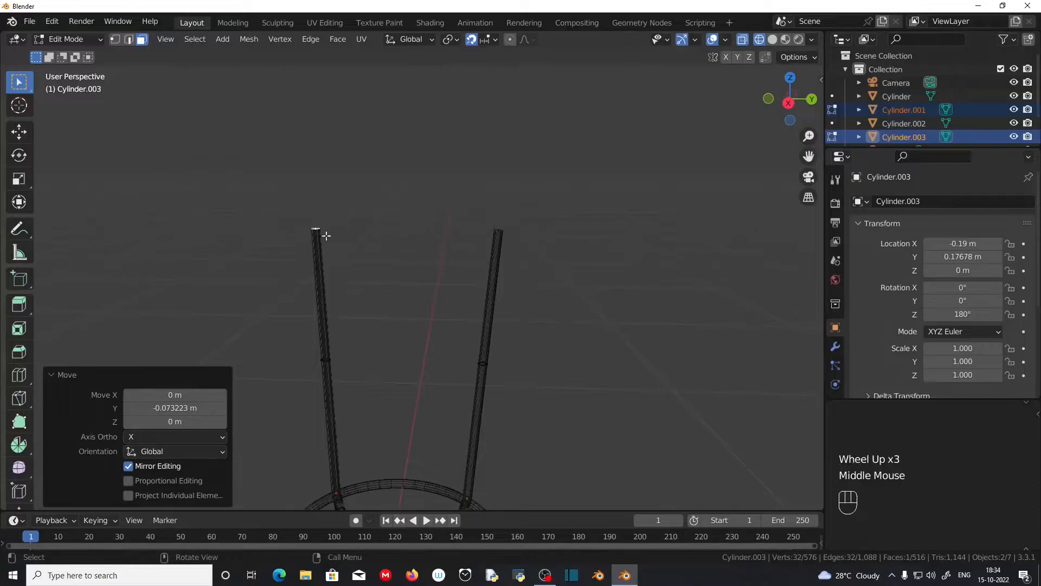
Select the top faces of both posts and snap the 3D cursor to the midpoint of the selection.
{"action": "left_click_drag", "start_coordinate": [277, 203], "coordinate": [553, 256]}
{"action": "scroll", "coordinate": [493, 242], "scroll_direction": "up", "scroll_amount": 2}
{"action": "middle_click_drag", "start_coordinate": [493, 242], "coordinate": [451, 240]}
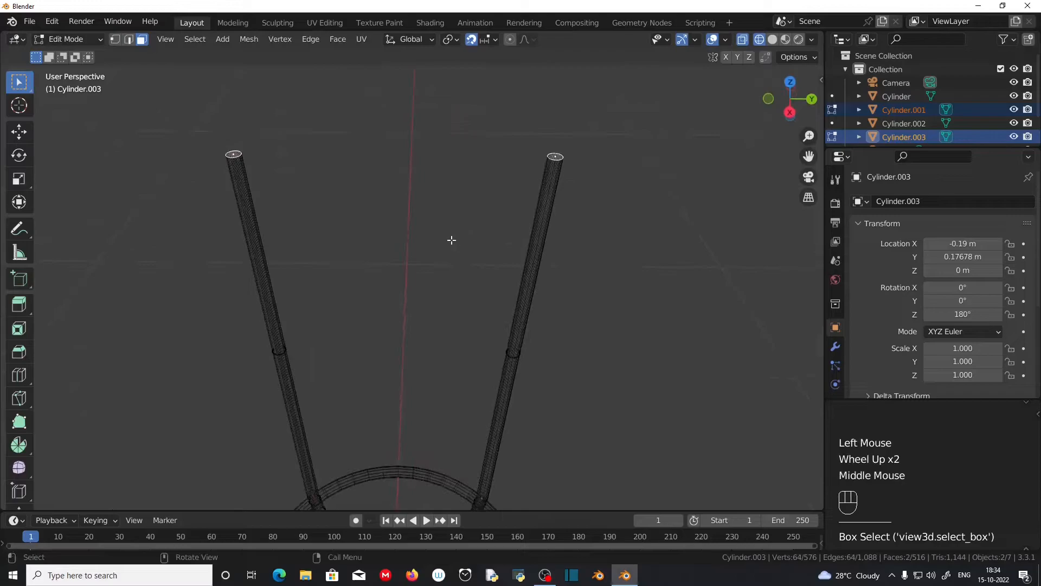
{"action": "key", "text": "shift+s"}
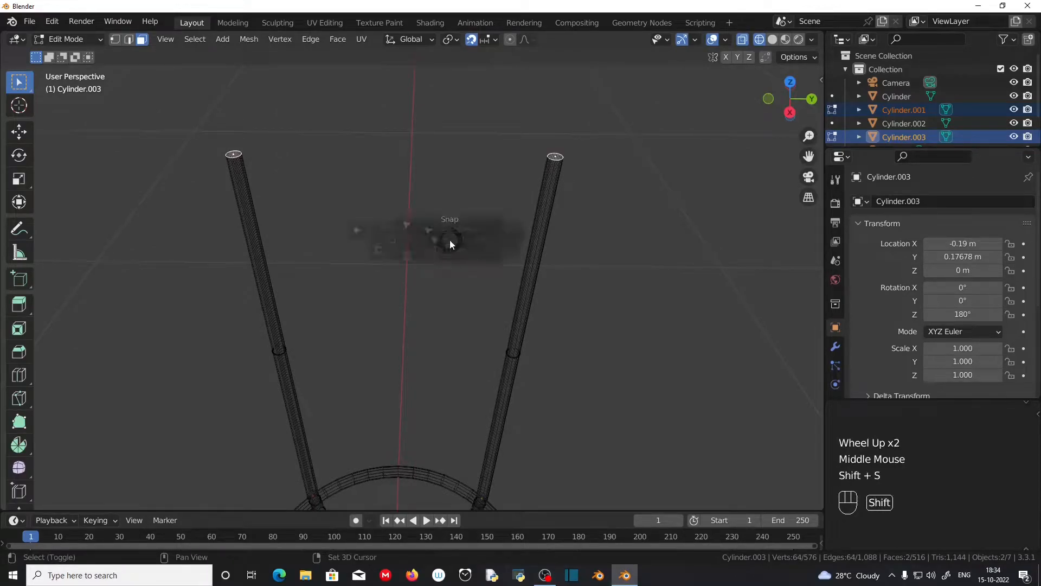
{"action": "key", "text": "shift+s"}
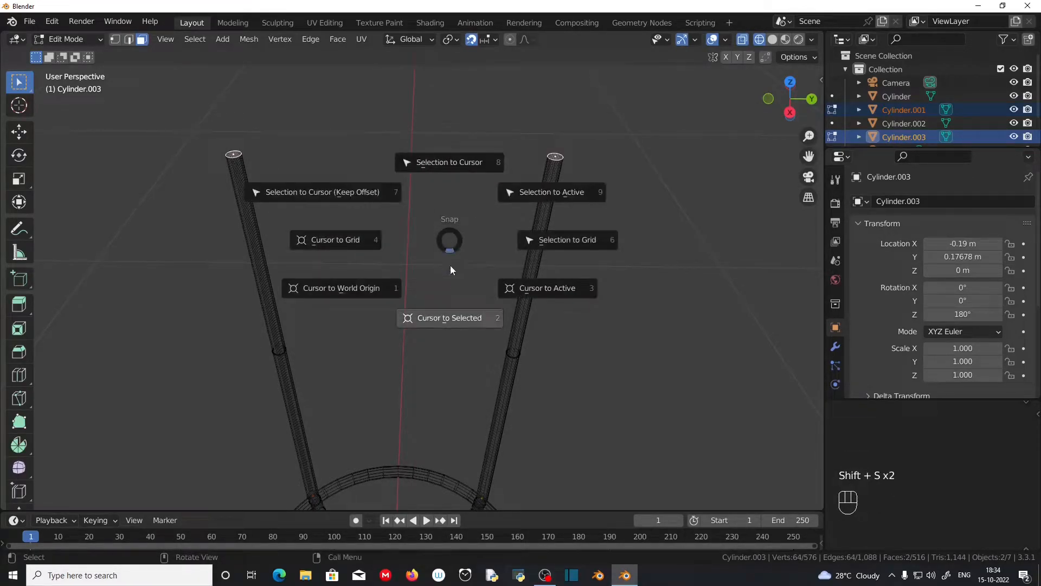
{"action": "left_click", "coordinate": [451, 319]}
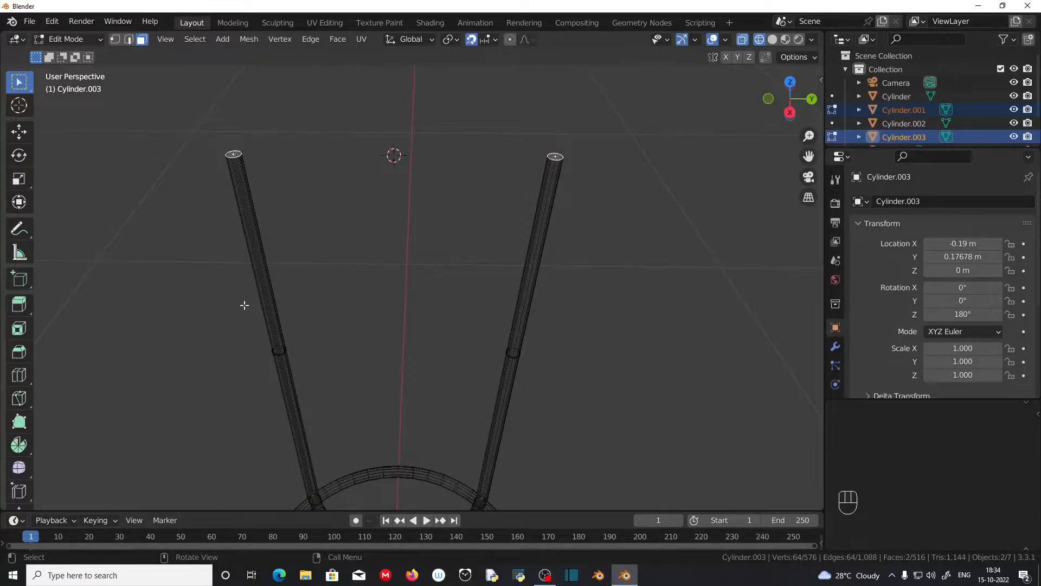
Return to Object Mode with solid shading and add a cylinder with a 0.015 m radius at the 3D cursor.
{"action": "key", "text": "Tab"}
{"action": "left_click", "coordinate": [772, 41]}
{"action": "scroll", "coordinate": [382, 301], "scroll_direction": "up", "scroll_amount": 2}
{"action": "middle_click_drag", "start_coordinate": [381, 311], "coordinate": [369, 275]}
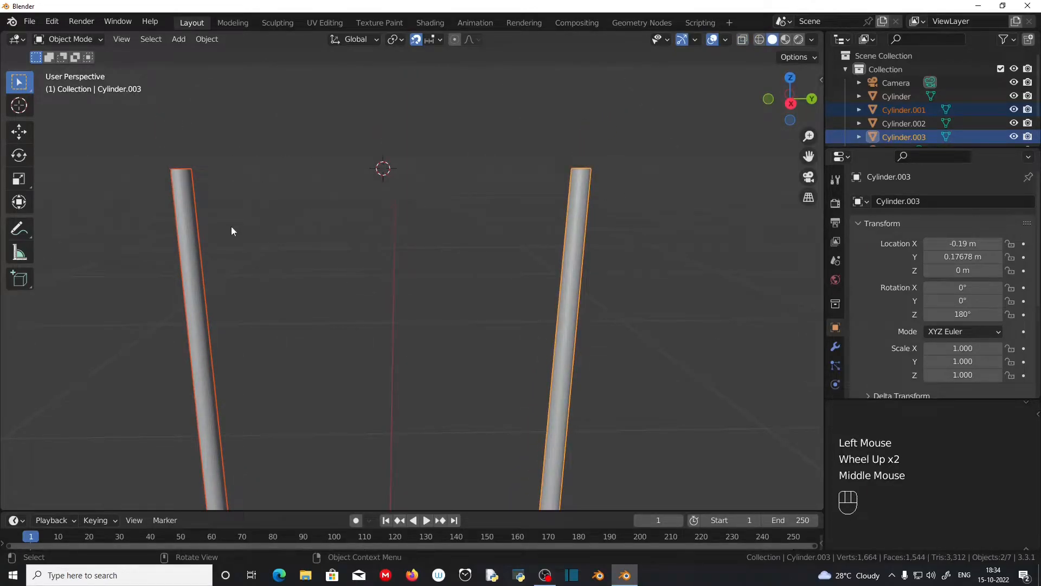
{"action": "key", "text": "shift+a"}
{"action": "mouse_move", "coordinate": [198, 217]}
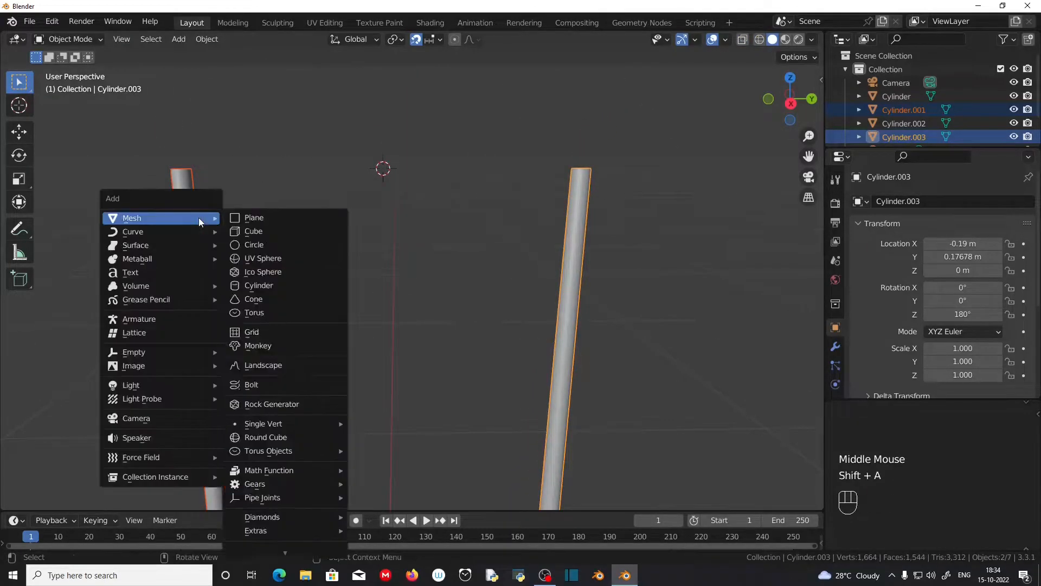
{"action": "left_click", "coordinate": [272, 286]}
{"action": "left_click", "coordinate": [188, 354]}
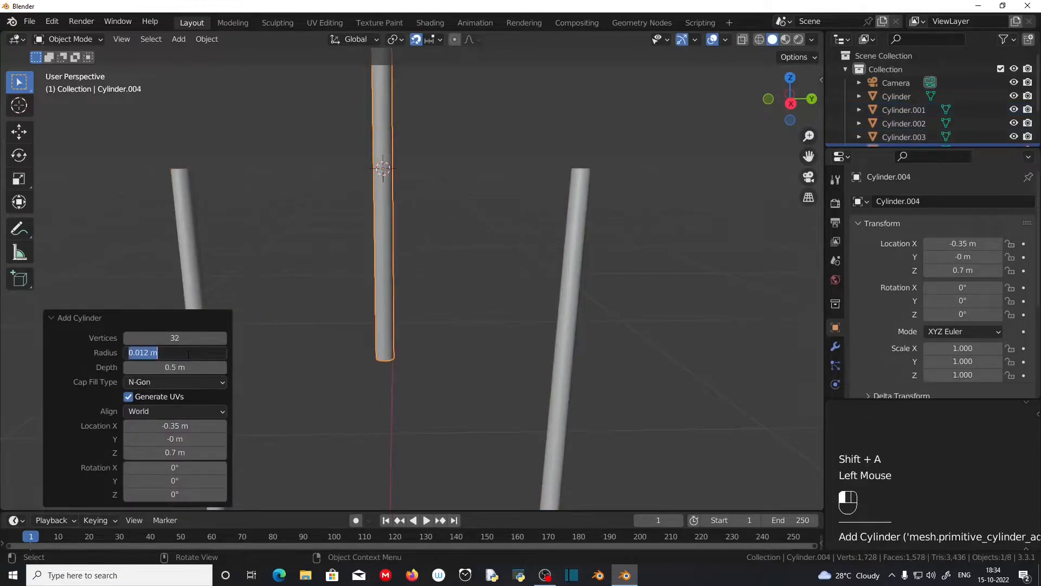
{"action": "type", "text": ".015"}
{"action": "left_click", "coordinate": [62, 338]}
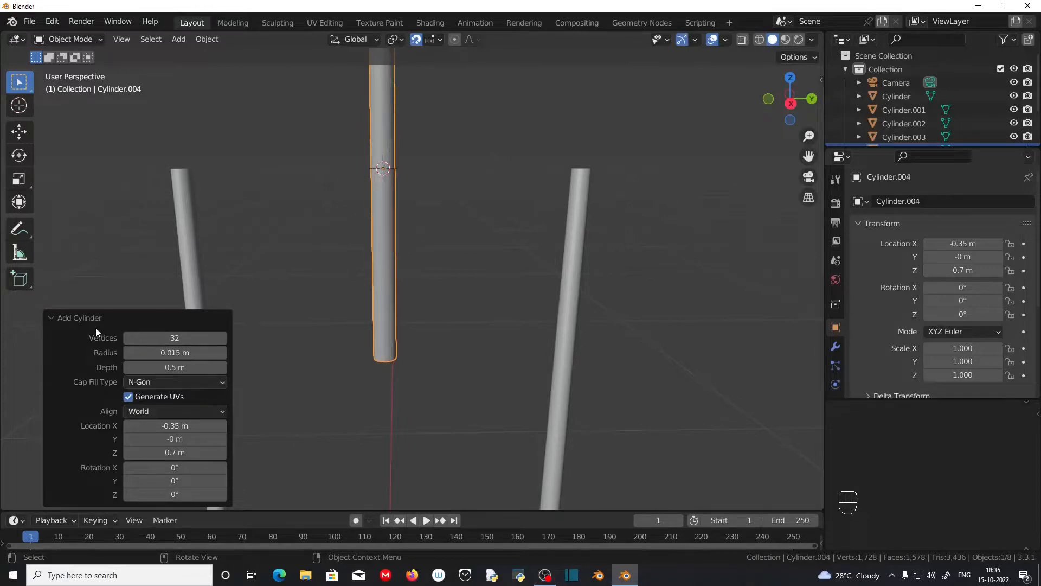
{"action": "left_click", "coordinate": [51, 318]}
In right view, rotate the new cylinder 90° about the global X axis so it lies across the post tops.
{"action": "key", "text": "KP_3"}
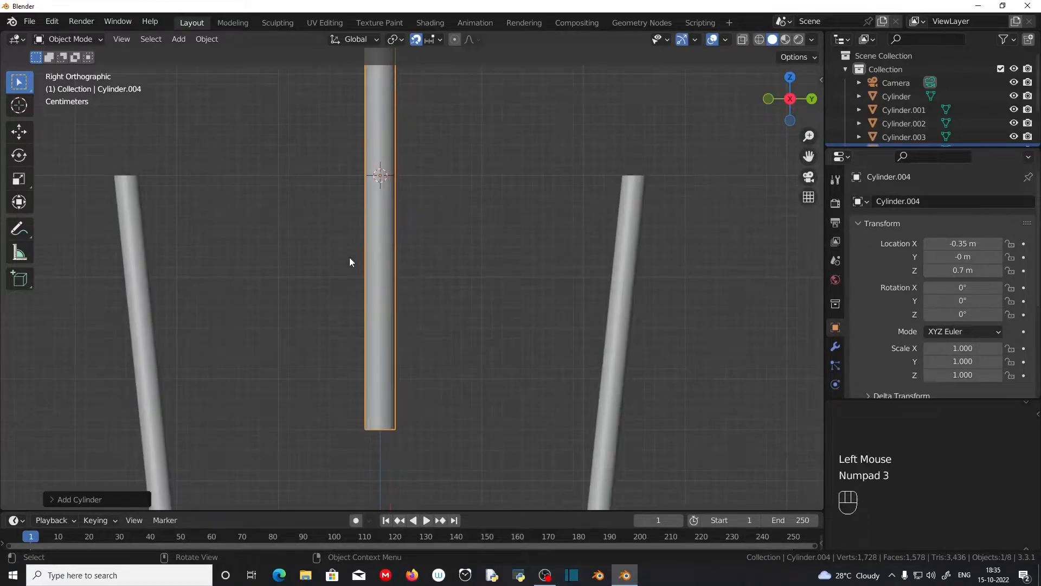
{"action": "scroll", "coordinate": [361, 293], "scroll_direction": "down", "scroll_amount": 2}
{"action": "key", "text": "r"}
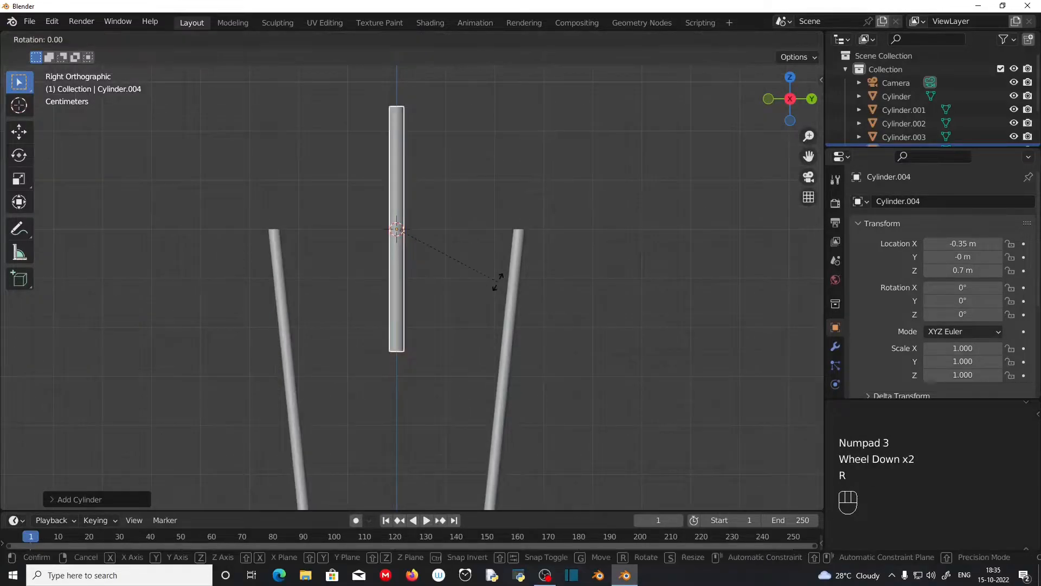
{"action": "key", "text": "x"}
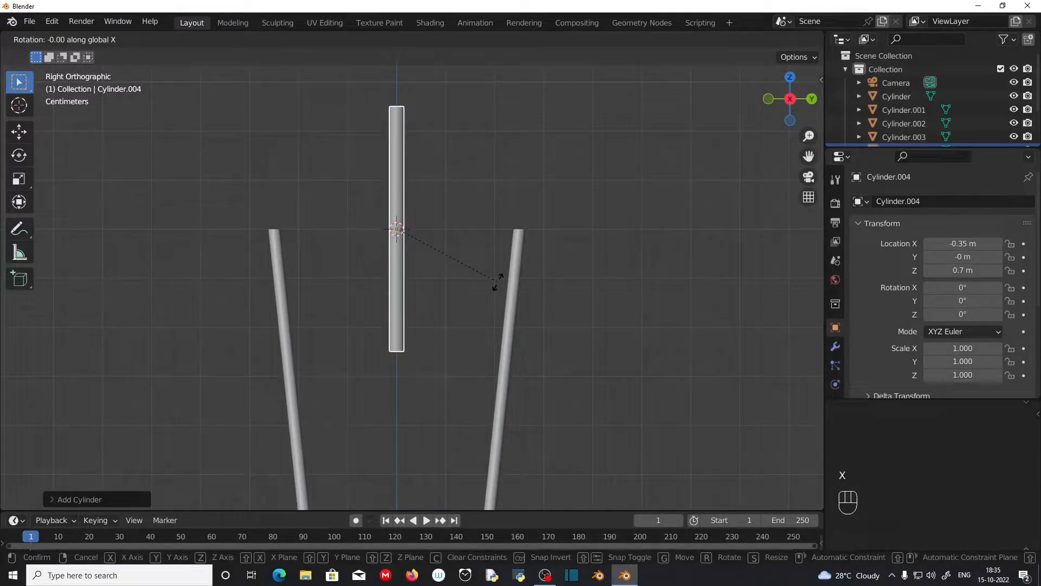
{"action": "key", "text": "KP_9"}
{"action": "key", "text": "KP_0"}
{"action": "key", "text": "KP_Enter"}
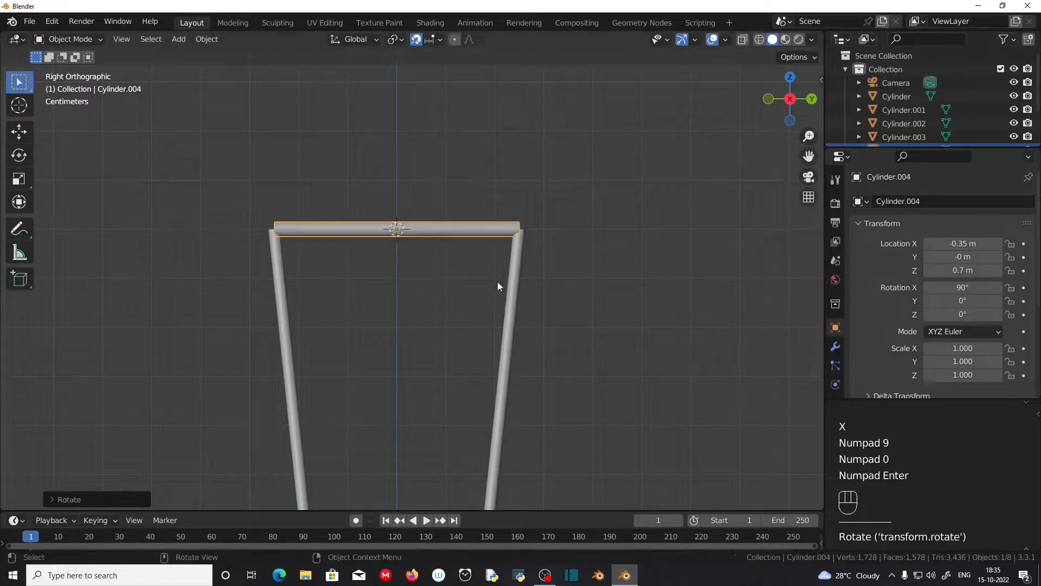
Scale the horizontal cylinder along Y by about 1.192 so its ends extend past both posts.
{"action": "scroll", "coordinate": [478, 282], "scroll_direction": "up", "scroll_amount": 2}
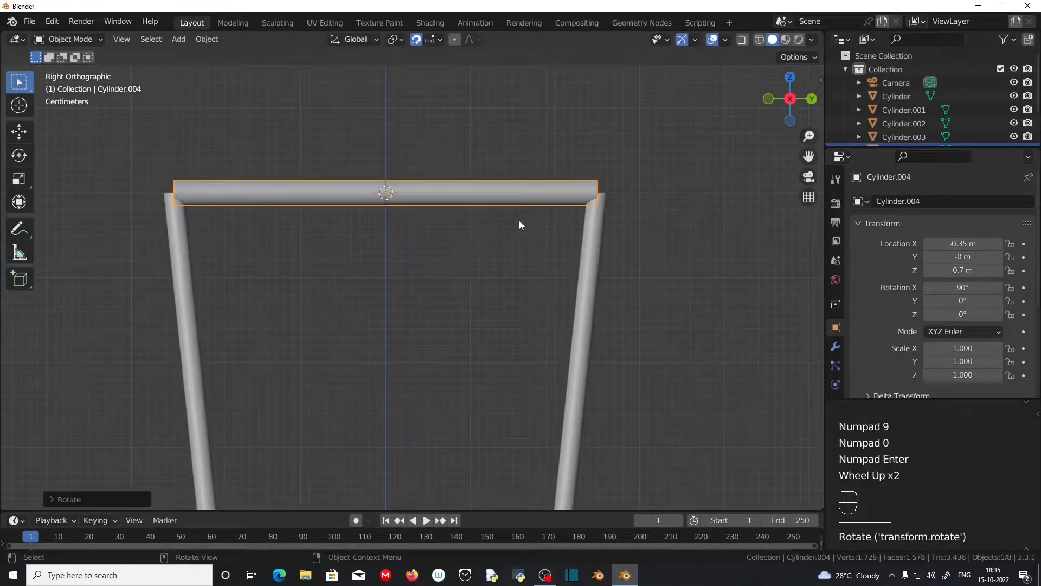
{"action": "scroll", "coordinate": [519, 220], "scroll_direction": "up", "scroll_amount": 1}
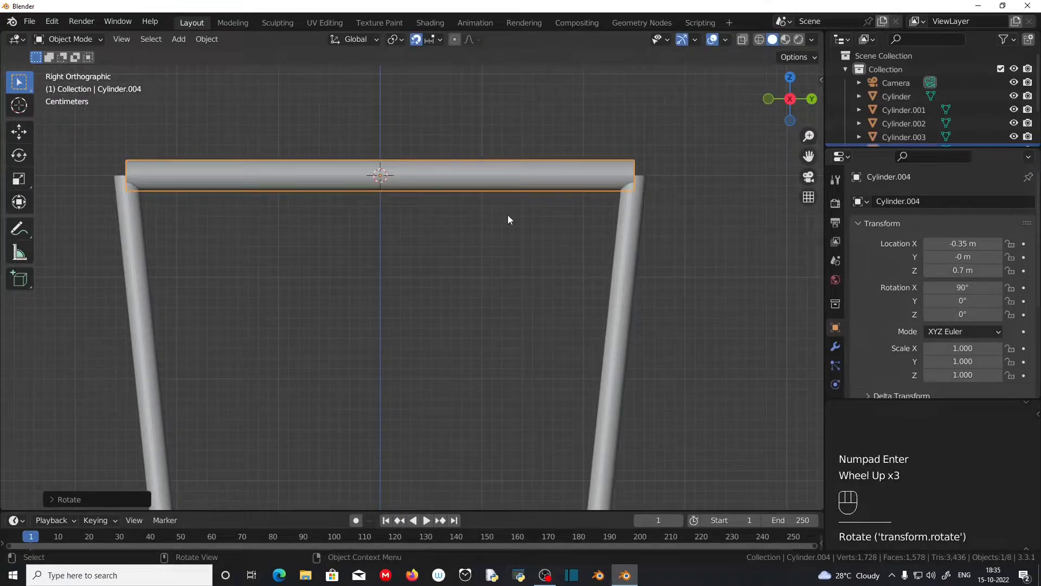
{"action": "key", "text": "s"}
{"action": "key", "text": "y"}
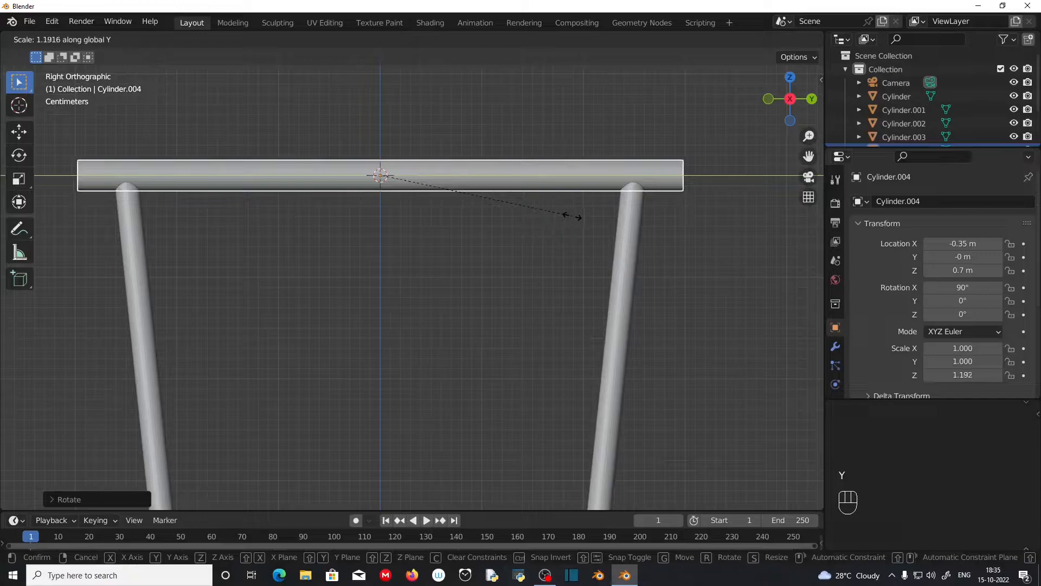
{"action": "left_click", "coordinate": [572, 217]}
{"action": "scroll", "coordinate": [362, 262], "scroll_direction": "down", "scroll_amount": 3}
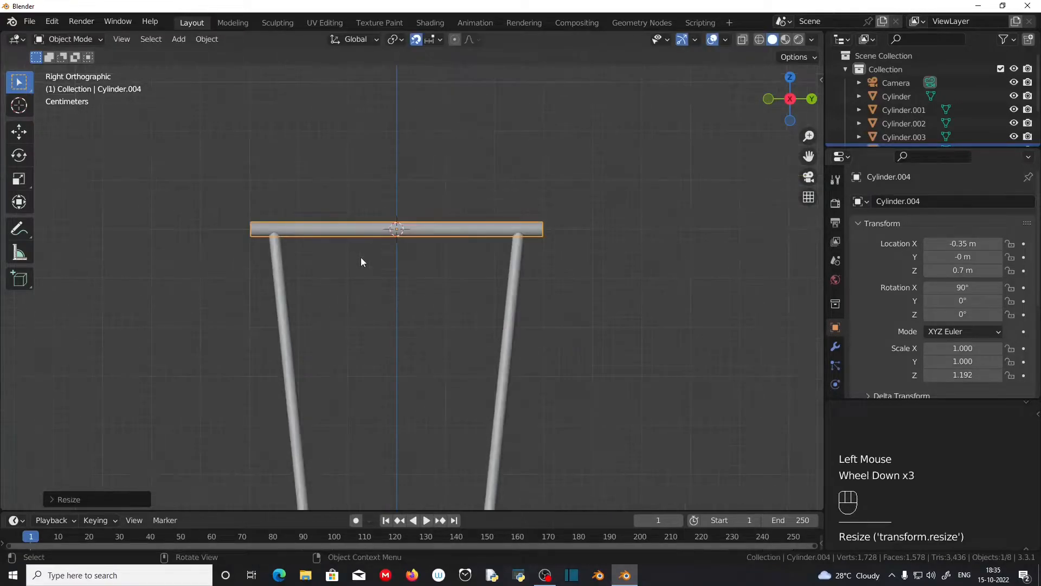
Enter Edit Mode on the top rail, turn off snapping and add one centred loop cut around its middle.
{"action": "middle_click_drag", "start_coordinate": [377, 263], "coordinate": [337, 236]}
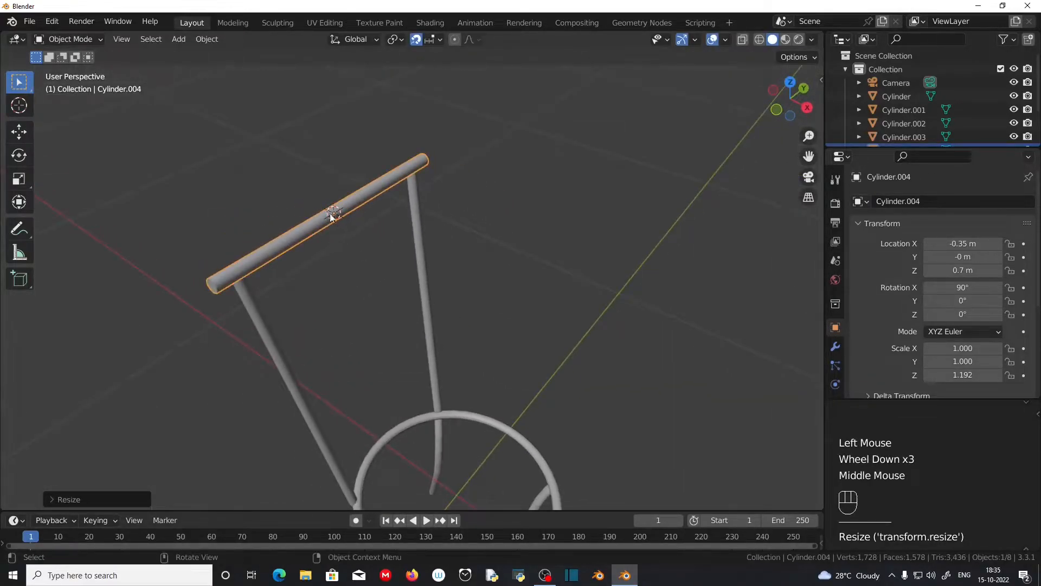
{"action": "scroll", "coordinate": [329, 222], "scroll_direction": "up", "scroll_amount": 3}
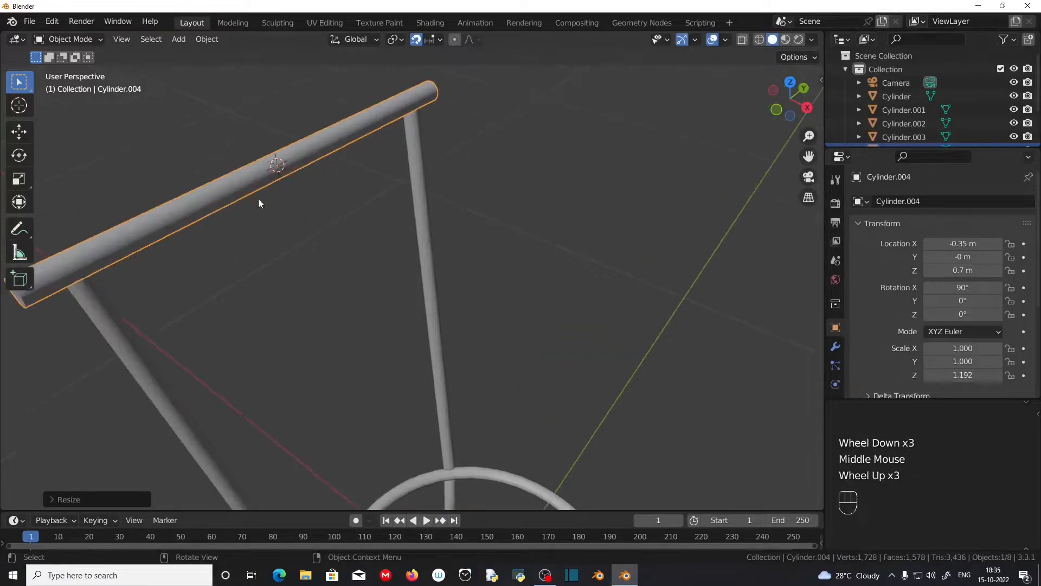
{"action": "left_click", "coordinate": [224, 196]}
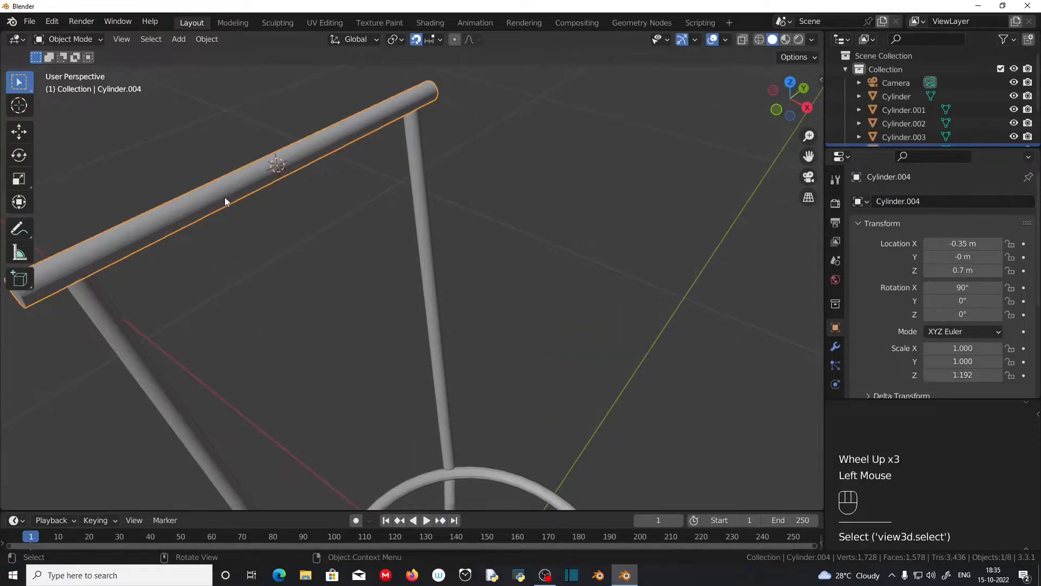
{"action": "key", "text": "Tab"}
{"action": "scroll", "coordinate": [297, 214], "scroll_direction": "up", "scroll_amount": 1}
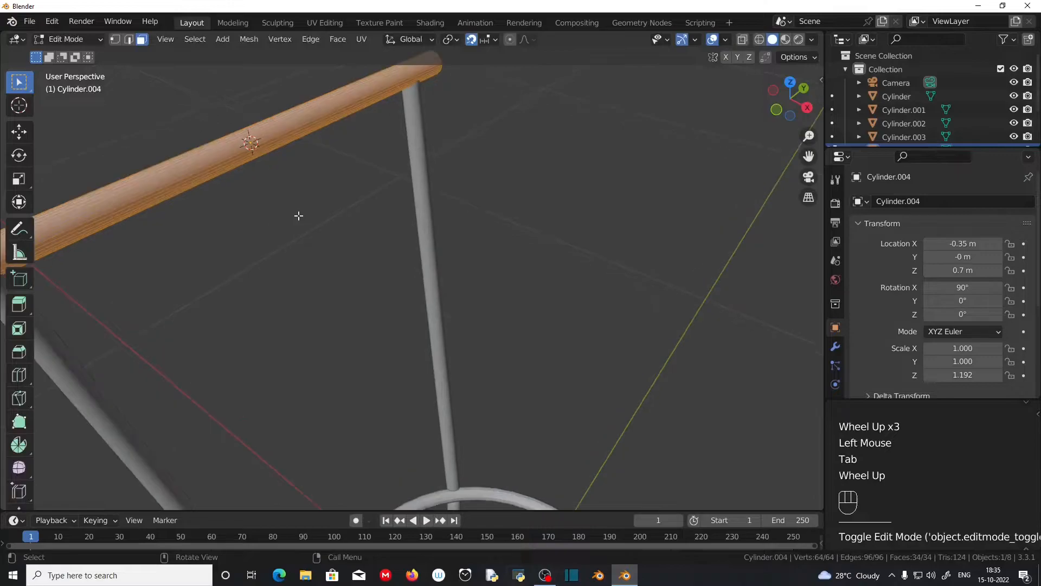
{"action": "scroll", "coordinate": [298, 214], "scroll_direction": "down", "scroll_amount": 1}
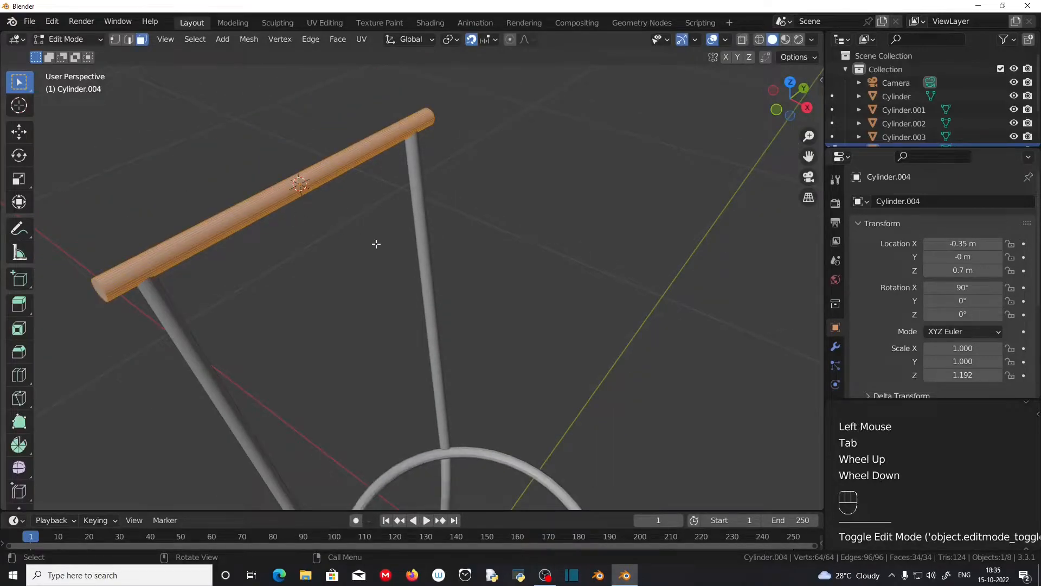
{"action": "left_click", "coordinate": [470, 41]}
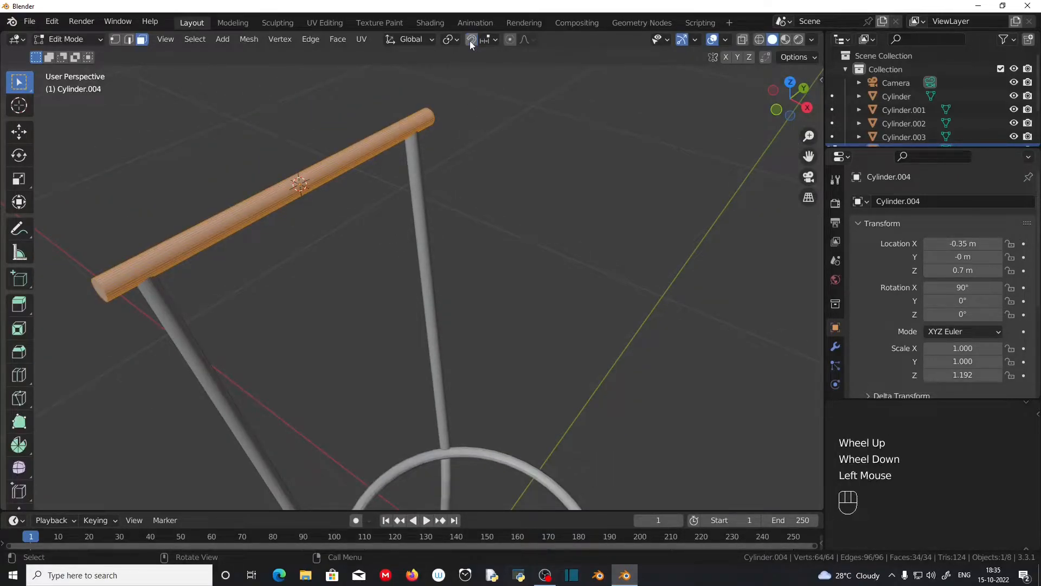
{"action": "key", "text": "ctrl+r"}
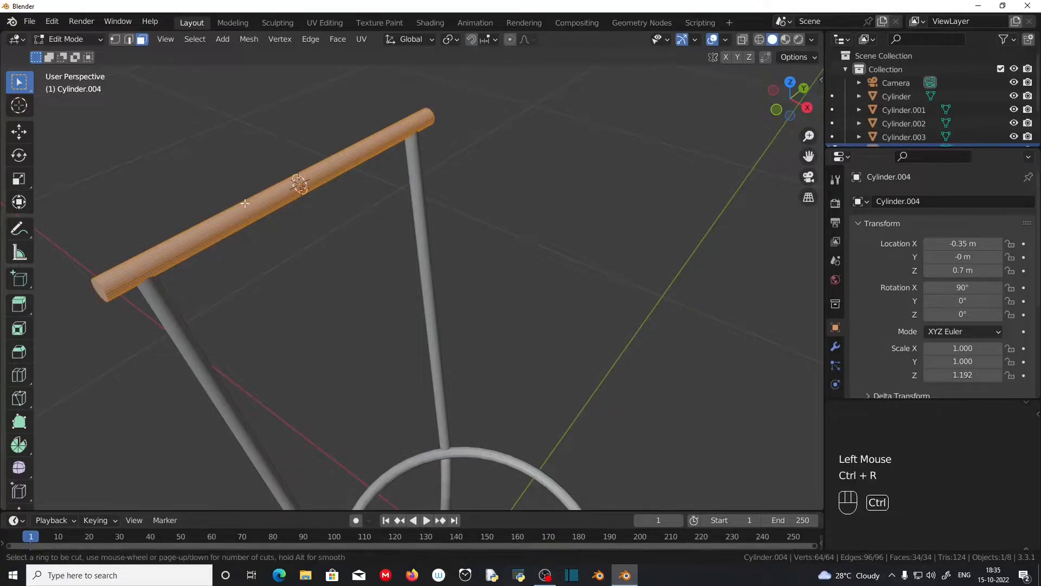
{"action": "left_click", "coordinate": [303, 182]}
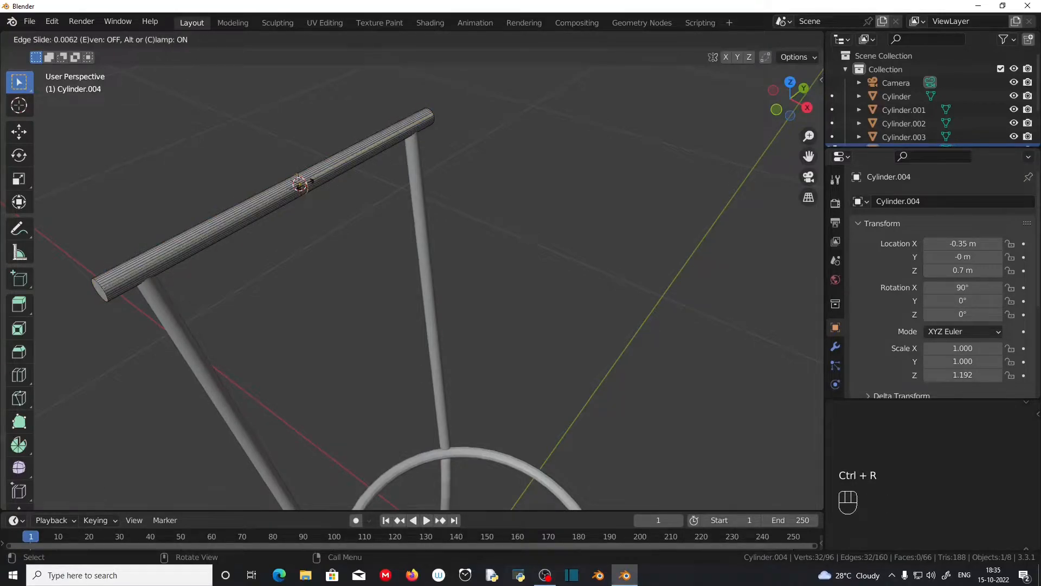
{"action": "right_click", "coordinate": [302, 183]}
{"action": "scroll", "coordinate": [287, 215], "scroll_direction": "up", "scroll_amount": 2}
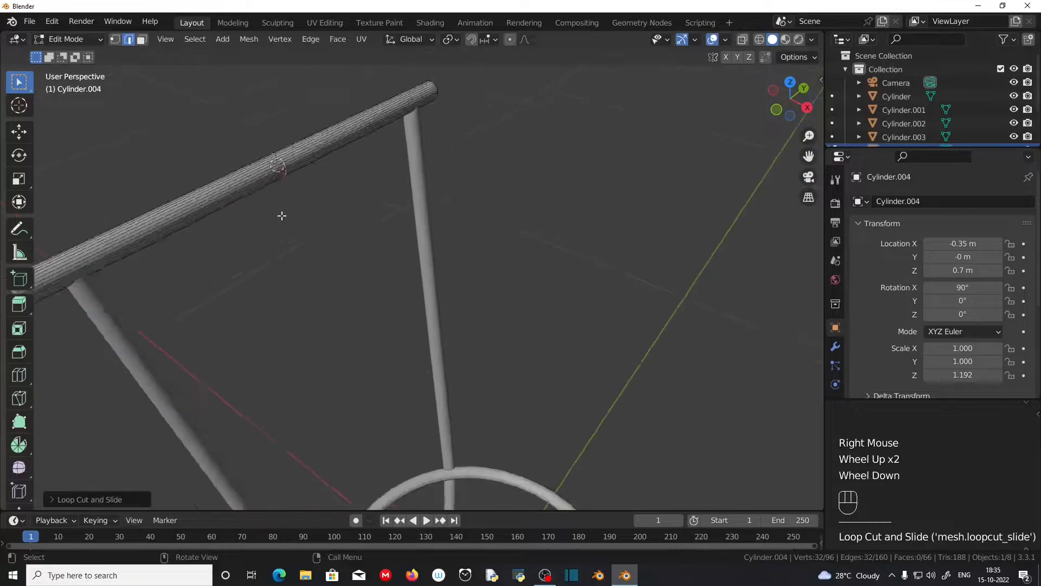
{"action": "scroll", "coordinate": [315, 182], "scroll_direction": "down", "scroll_amount": 2}
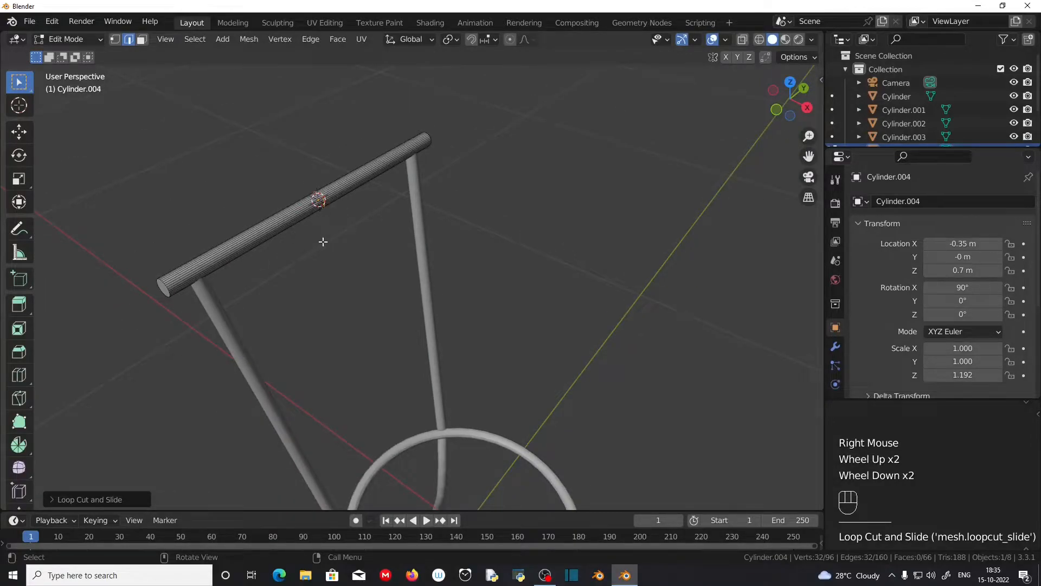
Move the middle edge loop of the top rail -0.05 m along X.
{"action": "key", "text": "g"}
{"action": "key", "text": "x"}
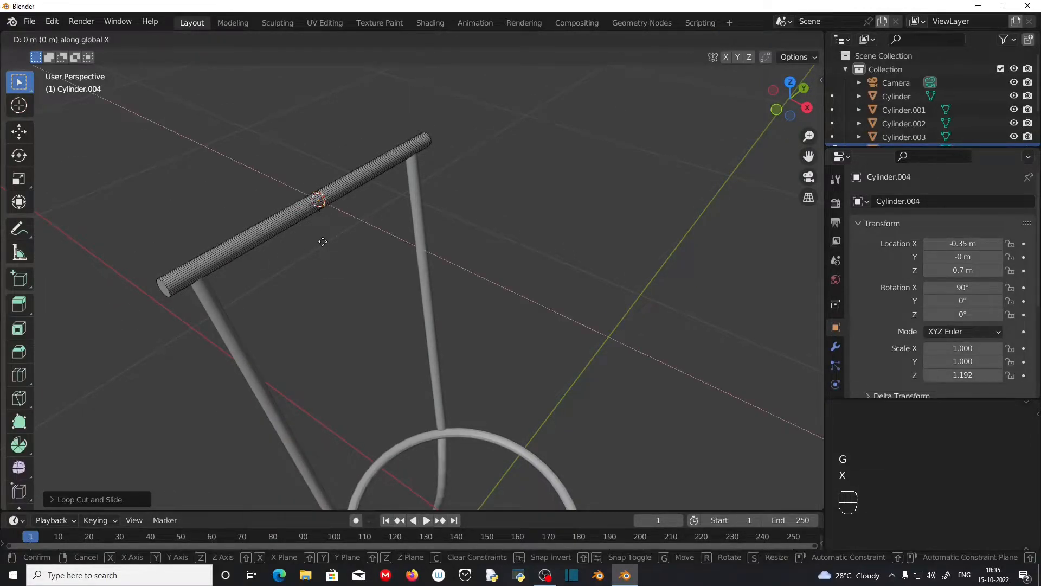
{"action": "key", "text": "KP_Subtract"}
{"action": "key", "text": "KP_Decimal"}
{"action": "key", "text": "KP_0"}
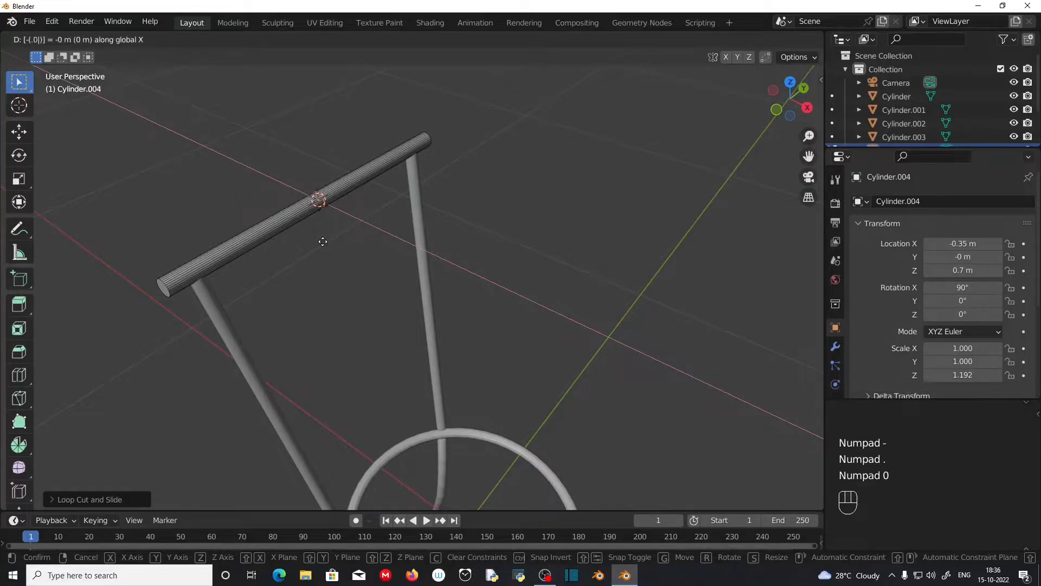
{"action": "key", "text": "KP_5"}
{"action": "key", "text": "KP_Enter"}
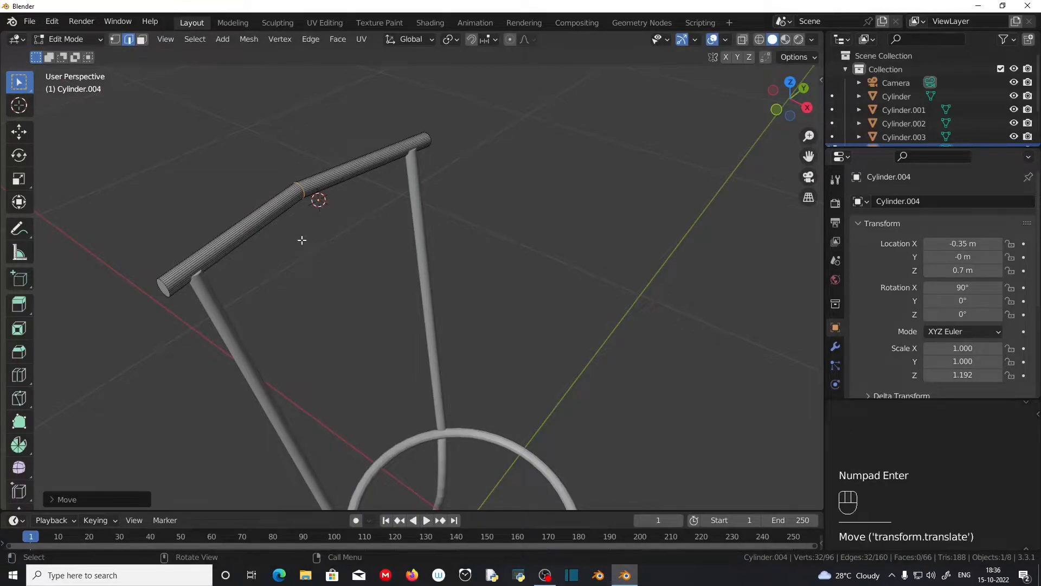
Raise the middle edge loop of the top rail by 0.05 m along Z and expand the move settings.
{"action": "key", "text": "g"}
{"action": "key", "text": "z"}
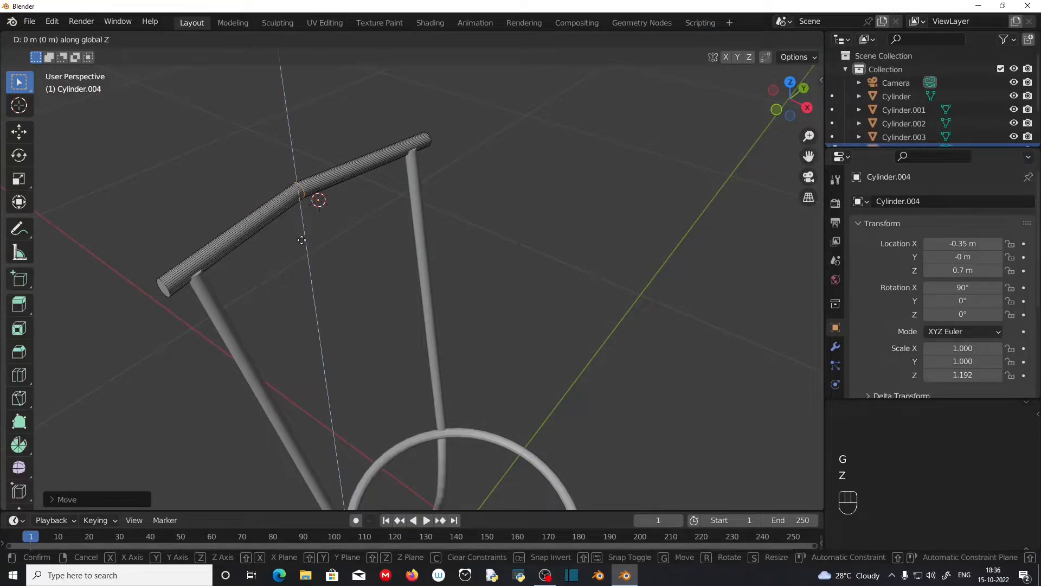
{"action": "key", "text": "KP_Decimal"}
{"action": "key", "text": "KP_0"}
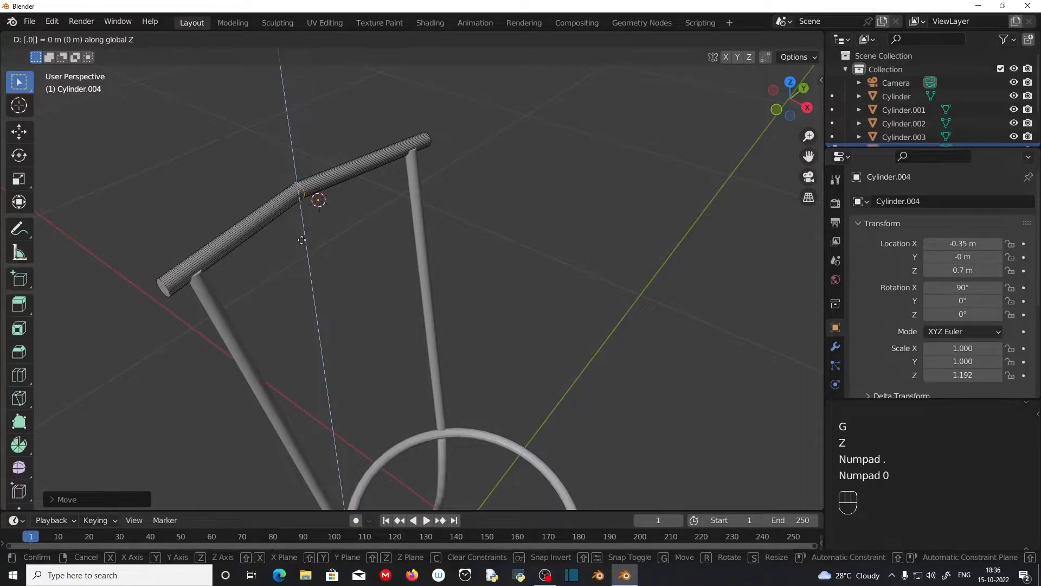
{"action": "key", "text": "KP_5"}
{"action": "key", "text": "KP_Enter"}
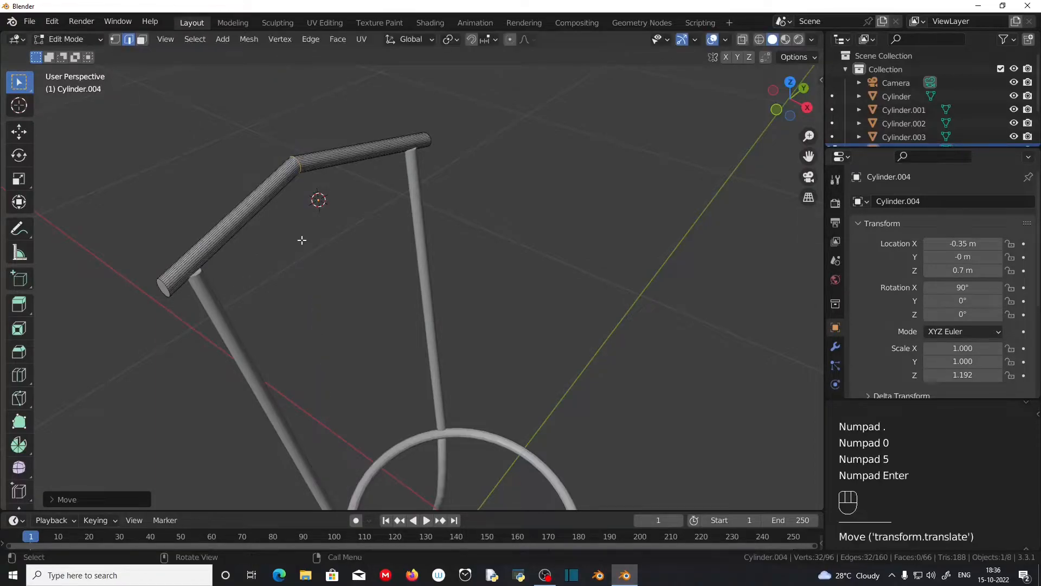
{"action": "left_click", "coordinate": [68, 498]}
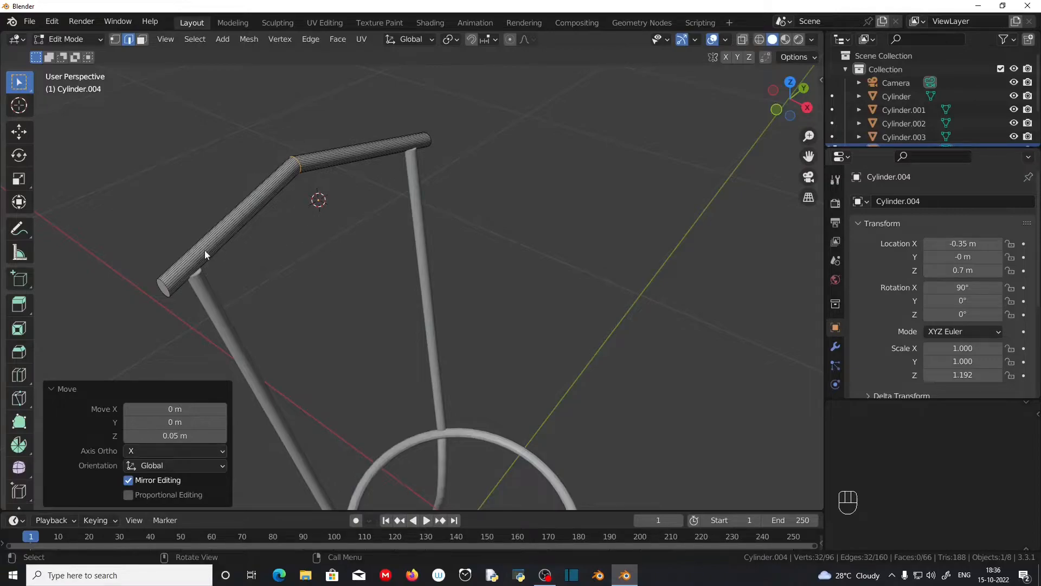
In wireframe shading, select the rail's middle edge loop and bevel it about 0.184 m wide with 5 segments.
{"action": "middle_click_drag", "start_coordinate": [305, 207], "coordinate": [399, 228]}
{"action": "scroll", "coordinate": [382, 163], "scroll_direction": "up", "scroll_amount": 3}
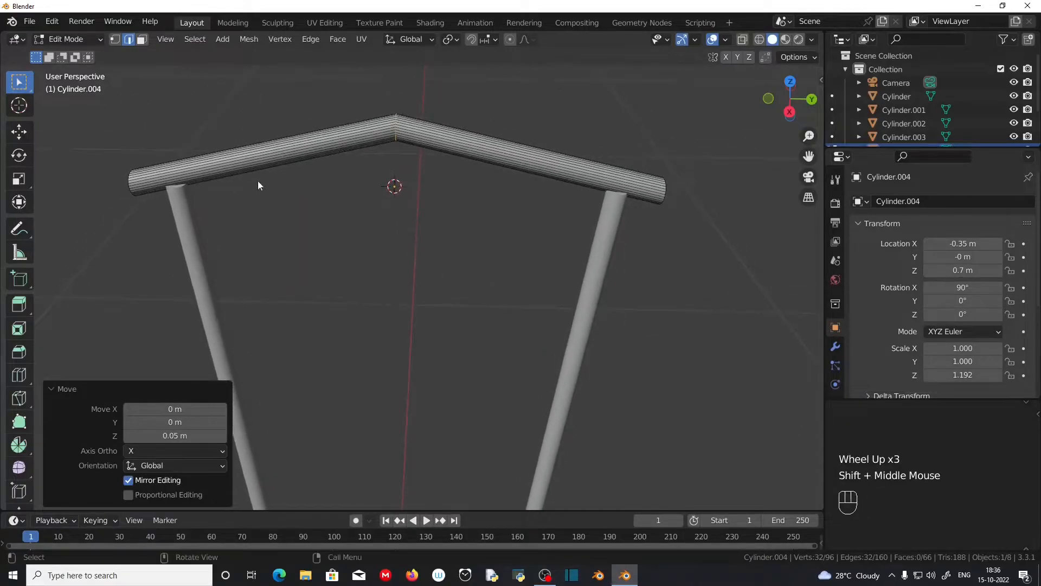
{"action": "left_click", "coordinate": [760, 39]}
{"action": "left_click_drag", "start_coordinate": [370, 94], "coordinate": [462, 197]}
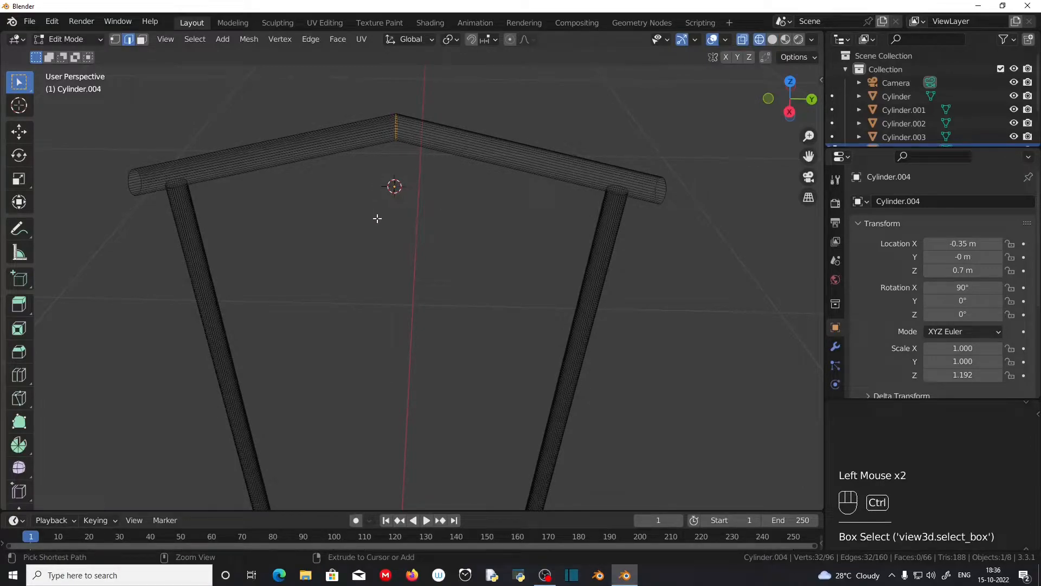
{"action": "key", "text": "ctrl+b"}
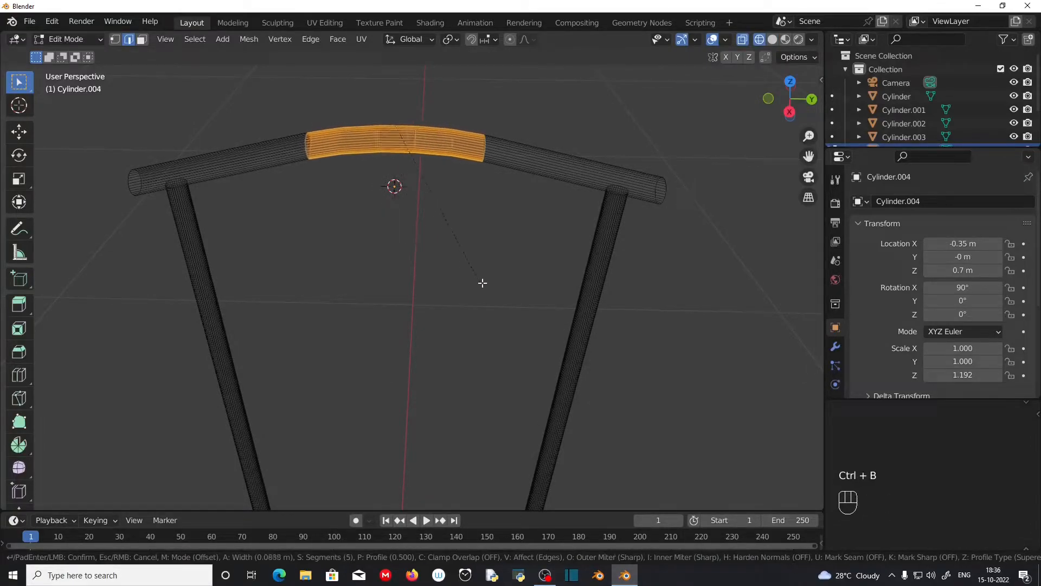
{"action": "left_click", "coordinate": [556, 341]}
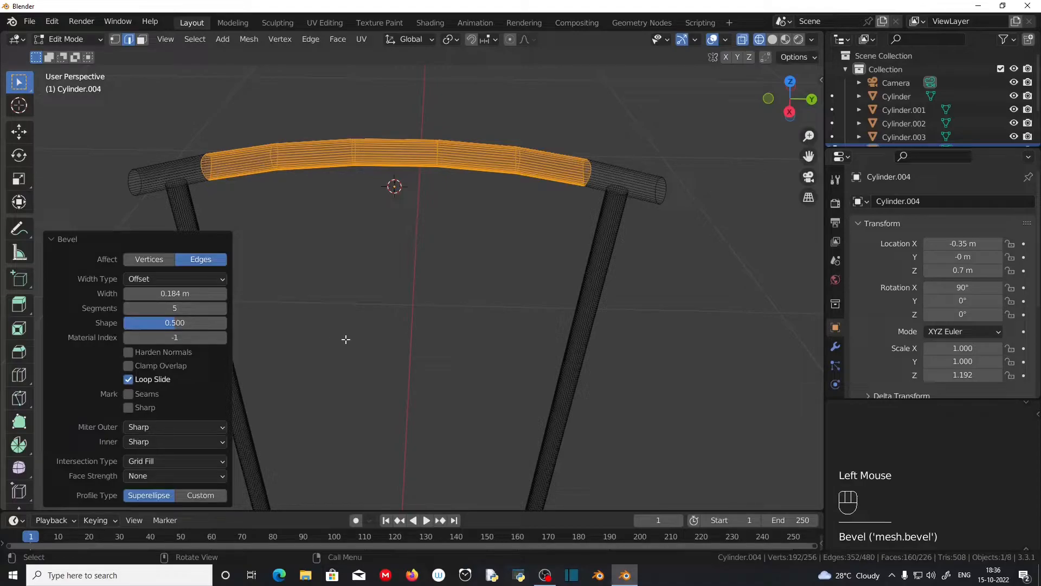
Return to solid shading and, in face select mode, select the end faces at both ends of the curved rail.
{"action": "scroll", "coordinate": [383, 323], "scroll_direction": "down", "scroll_amount": 1}
{"action": "mouse_move", "coordinate": [384, 323]}
{"action": "middle_mouse_down"}
{"action": "mouse_move", "coordinate": [413, 321]}
{"action": "mouse_move", "coordinate": [400, 304]}
{"action": "middle_mouse_up"}
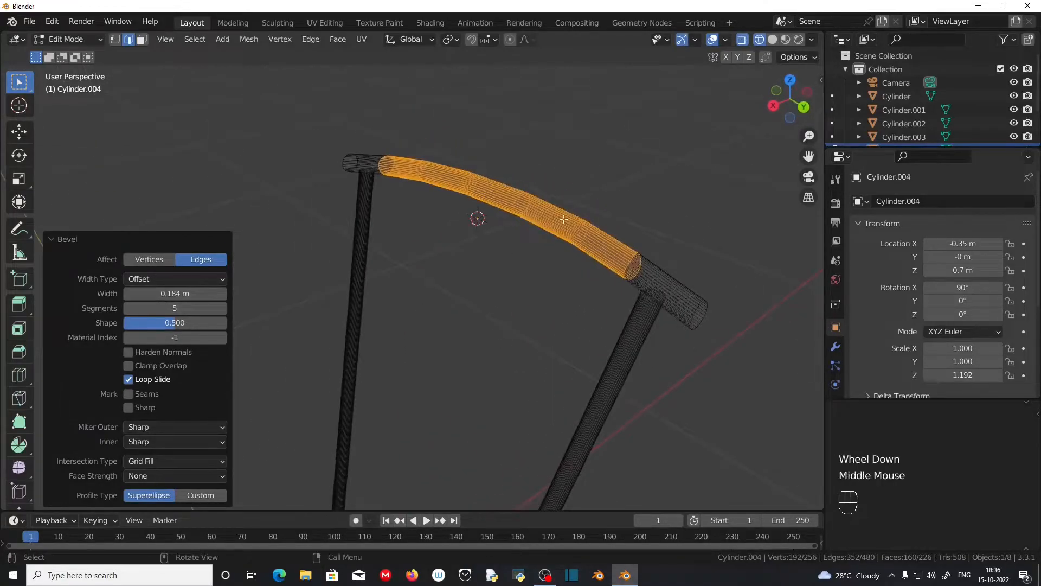
{"action": "left_click", "coordinate": [773, 39]}
{"action": "middle_click_drag", "start_coordinate": [608, 234], "coordinate": [517, 246]}
{"action": "left_click", "coordinate": [141, 39]}
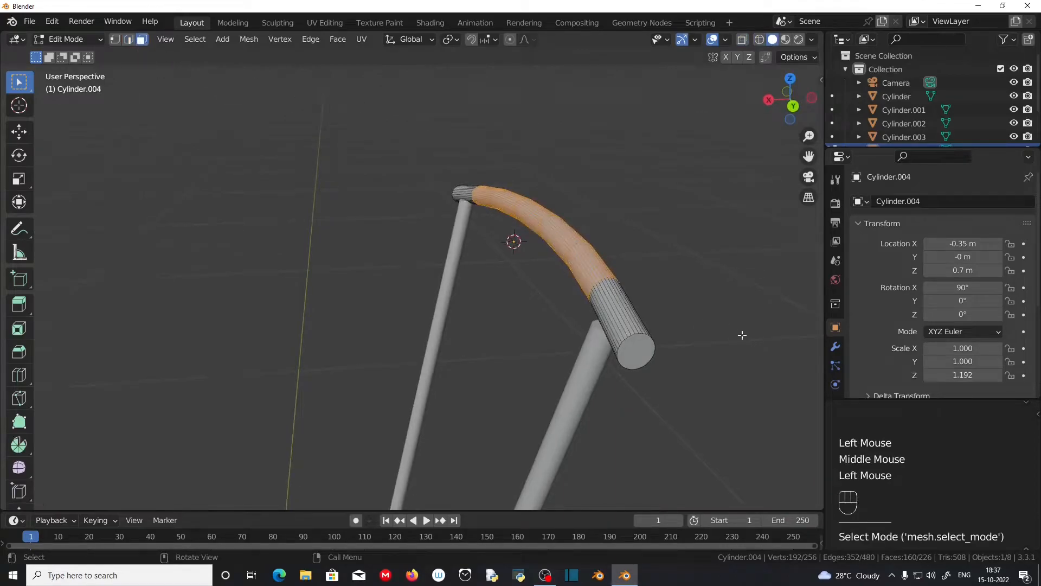
{"action": "left_click", "coordinate": [643, 355]}
{"action": "middle_click_drag", "start_coordinate": [451, 337], "coordinate": [705, 330]}
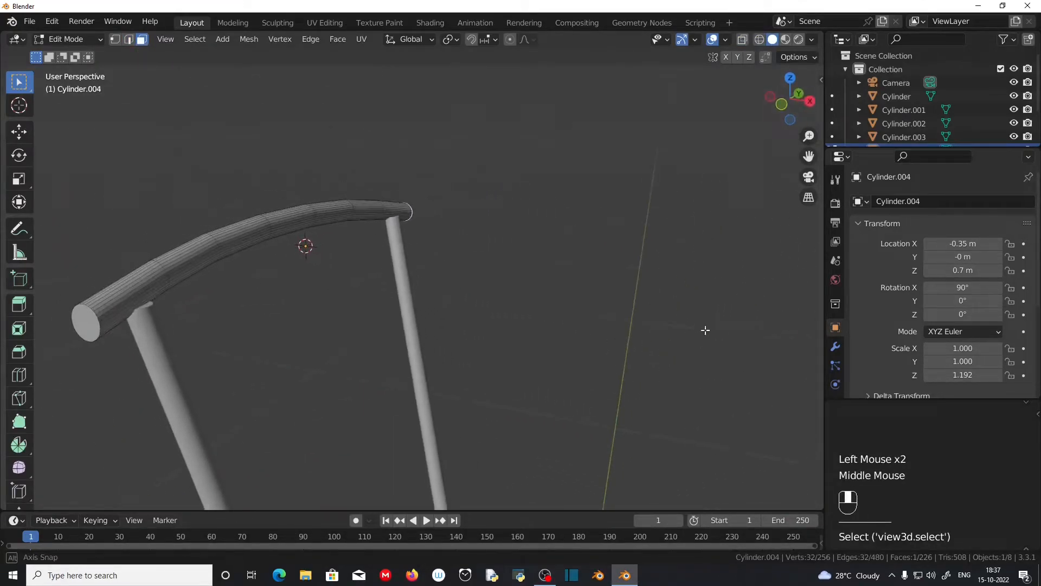
{"action": "left_click", "coordinate": [86, 323], "text": "shift"}
{"action": "middle_click_drag", "start_coordinate": [351, 341], "coordinate": [320, 341]}
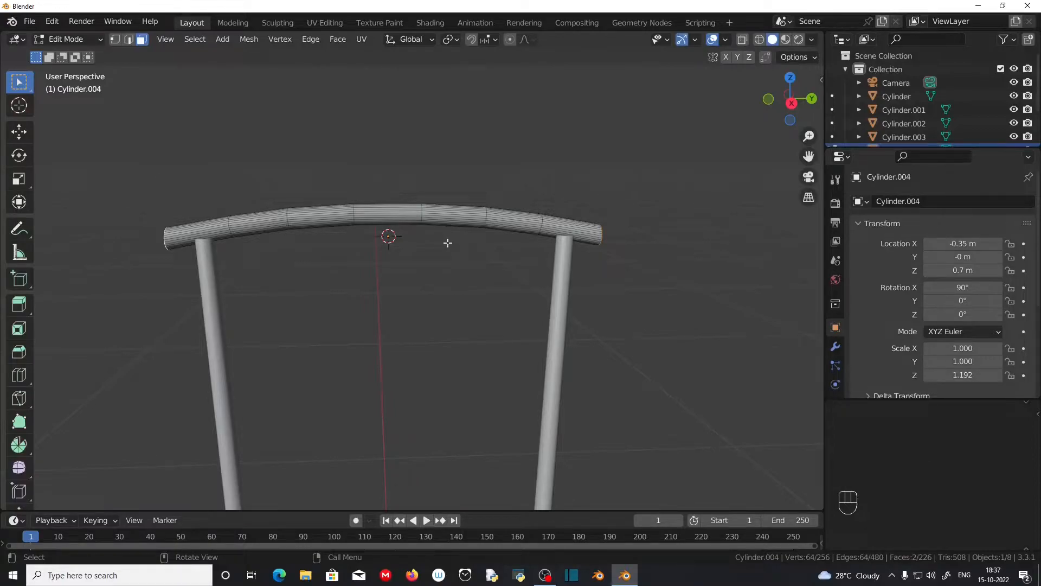
In the right orthographic view, extrude the rail's two end faces along their normals with an offset of 0.02 m.
{"action": "key", "text": "KP_3"}
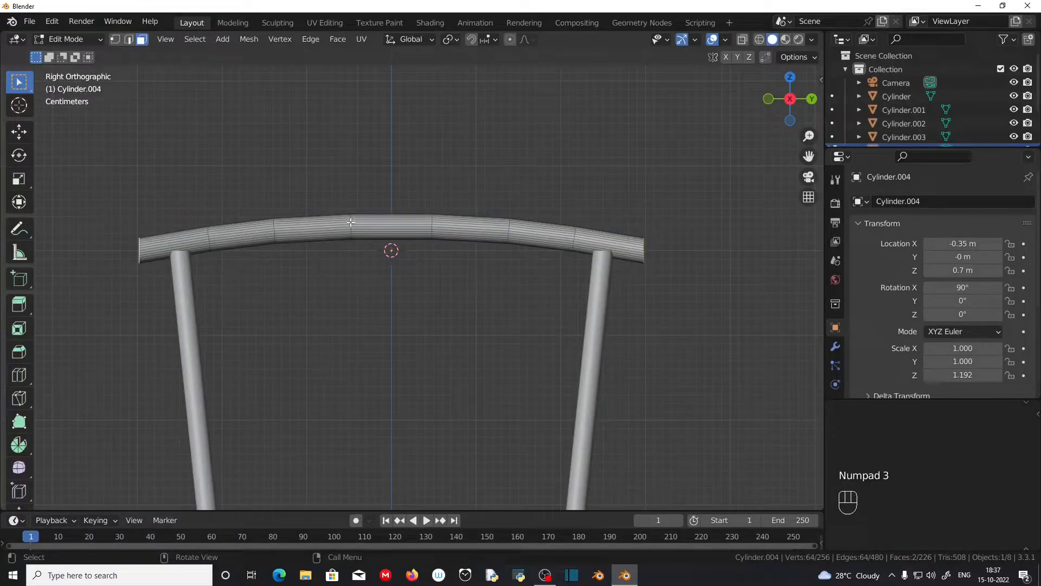
{"action": "key", "text": "alt+e"}
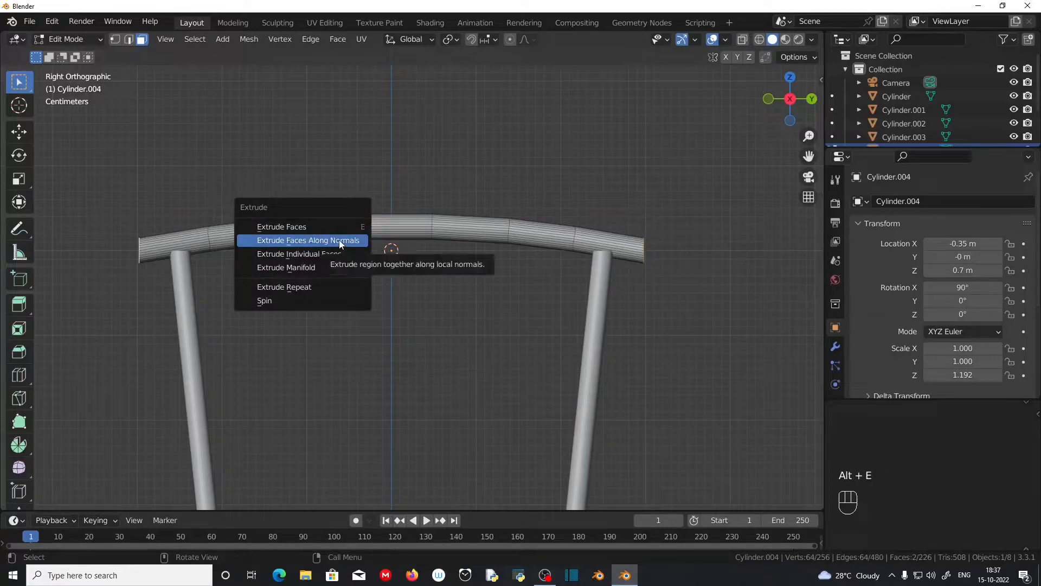
{"action": "left_click", "coordinate": [340, 241]}
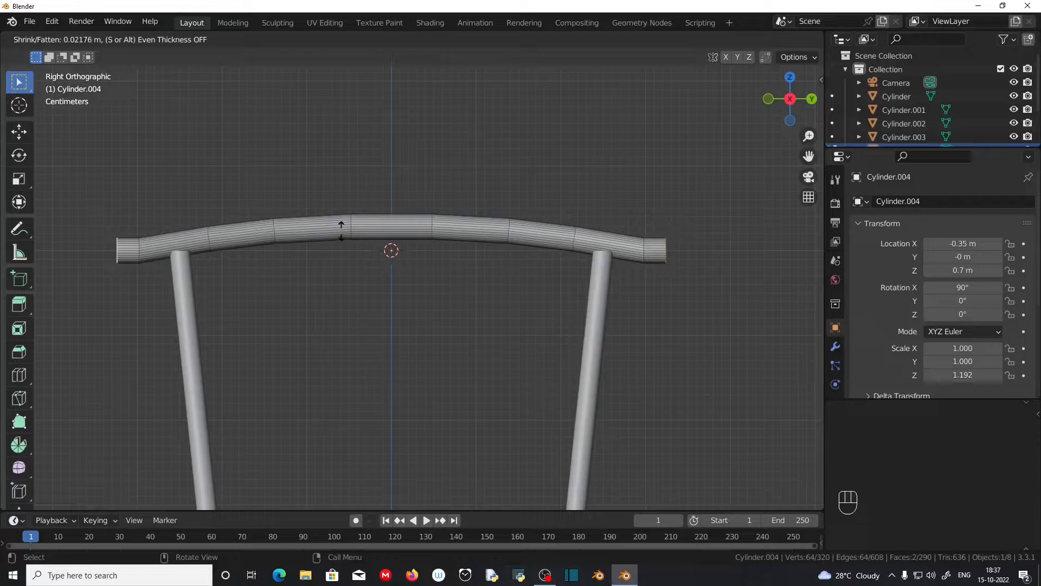
{"action": "left_click", "coordinate": [342, 231]}
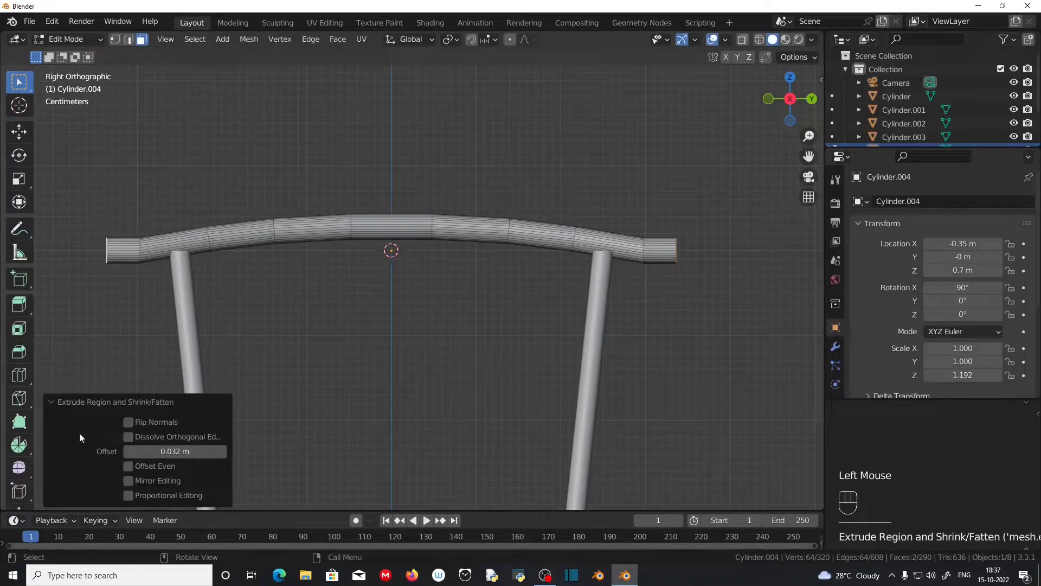
{"action": "double_click", "coordinate": [180, 452]}
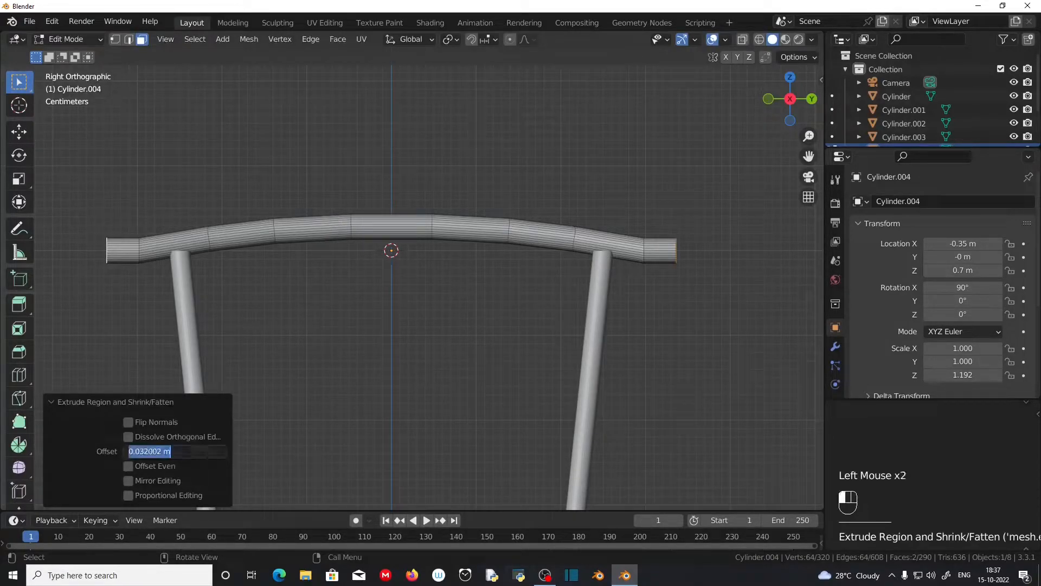
{"action": "type", "text": ".02"}
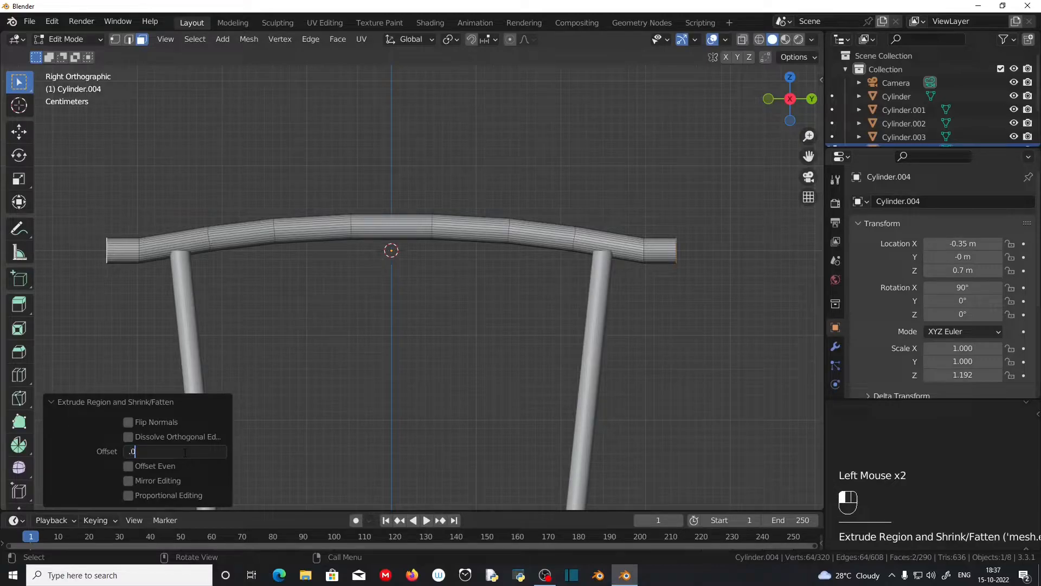
{"action": "key", "text": "Return"}
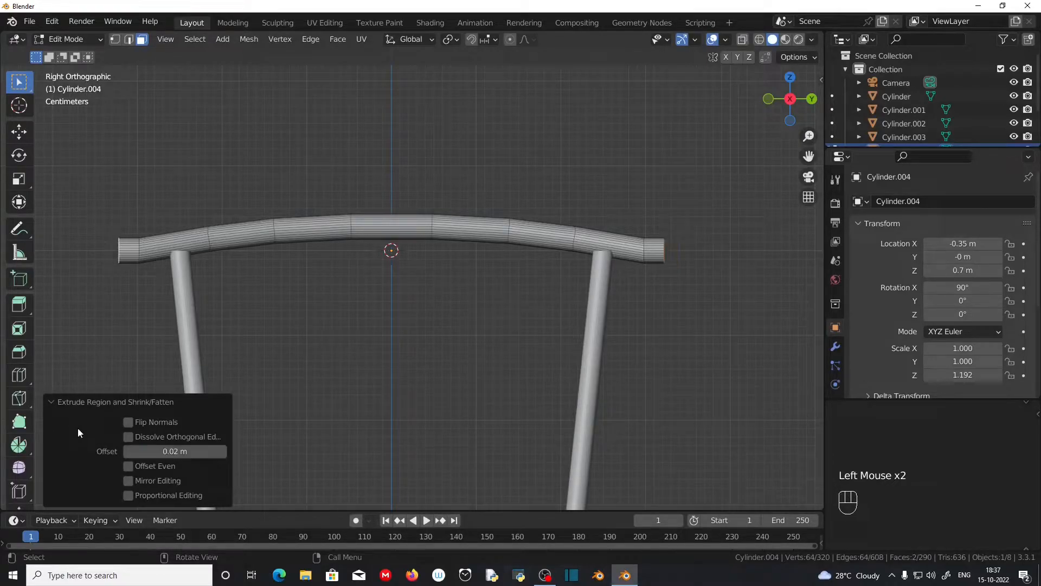
Add one edge loop around the newly extruded section at the rail's +Y end, with a slide factor of -0.4.
{"action": "scroll", "coordinate": [576, 319], "scroll_direction": "up", "scroll_amount": 2}
{"action": "middle_click_drag", "start_coordinate": [576, 319], "coordinate": [786, 249]}
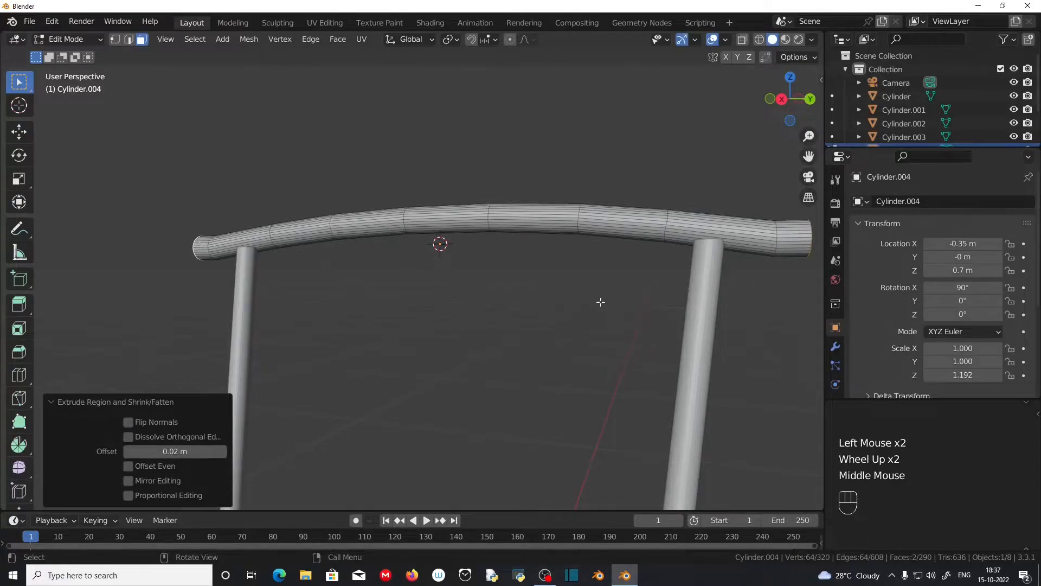
{"action": "middle_click_drag", "start_coordinate": [595, 304], "coordinate": [383, 335], "text": "shift"}
{"action": "scroll", "coordinate": [657, 312], "scroll_direction": "up", "scroll_amount": 1}
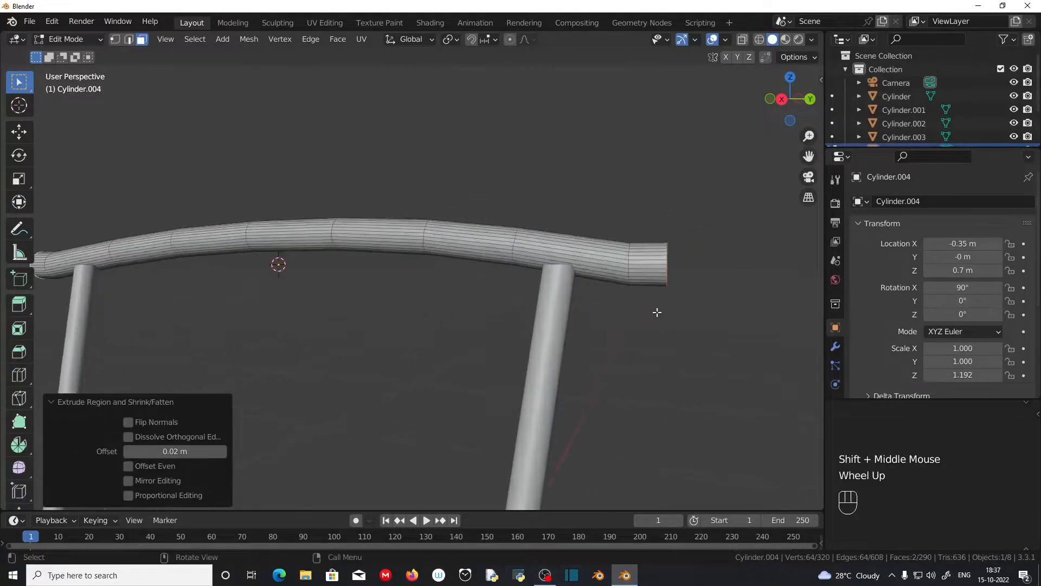
{"action": "key", "text": "ctrl+r"}
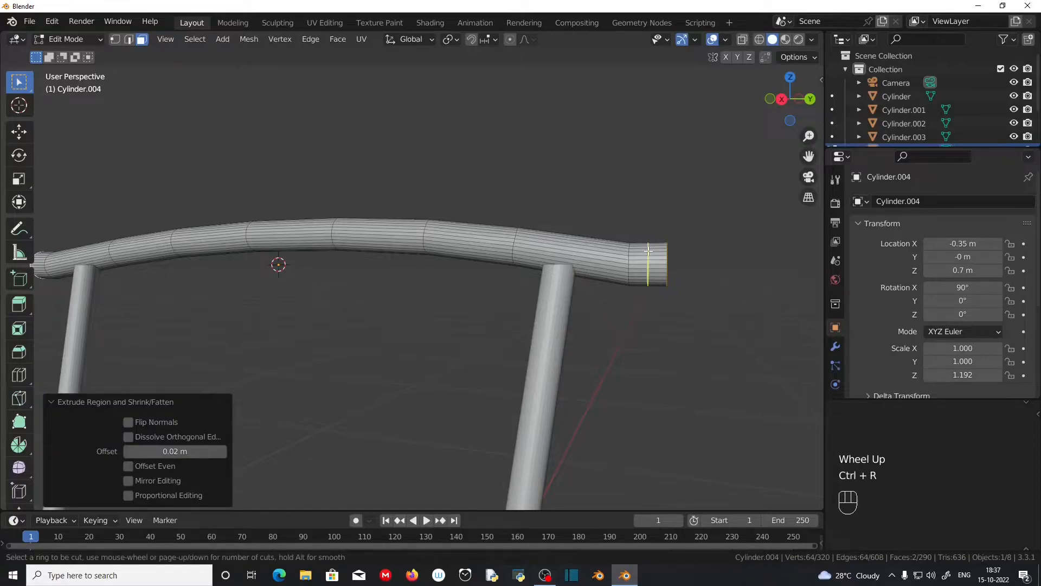
{"action": "left_click", "coordinate": [649, 251]}
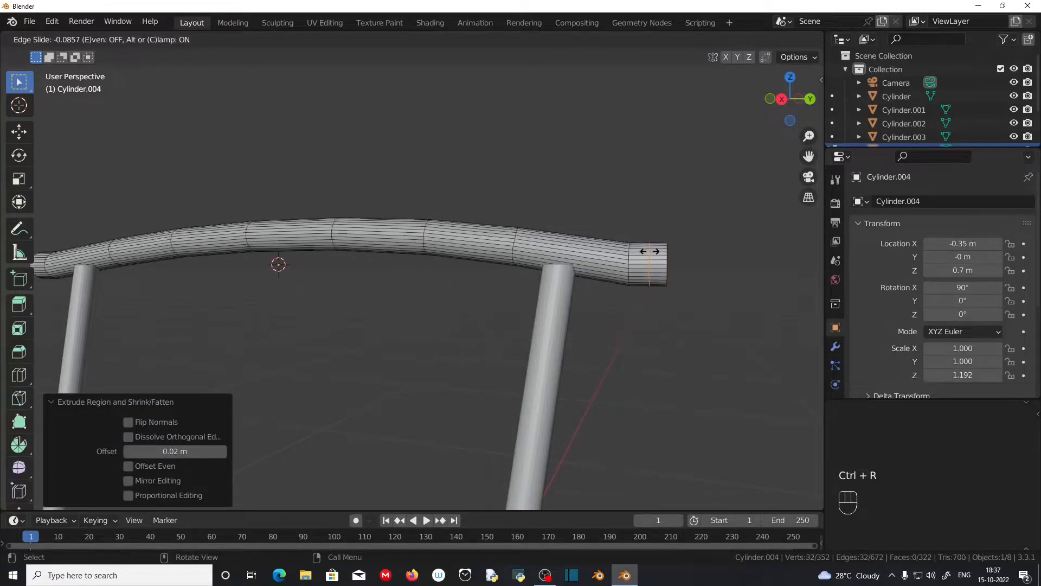
{"action": "left_click", "coordinate": [657, 254]}
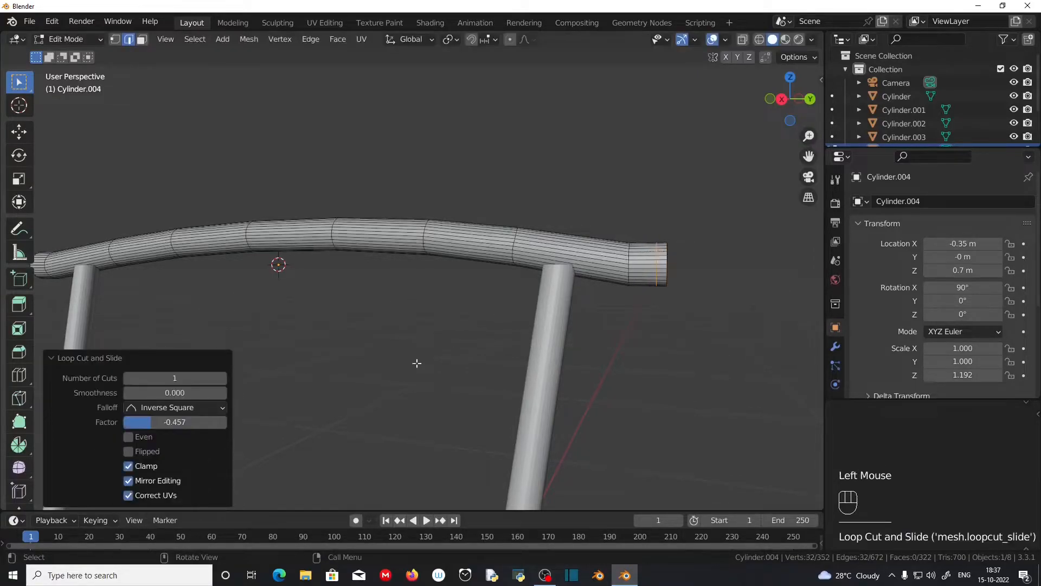
{"action": "double_click", "coordinate": [163, 423]}
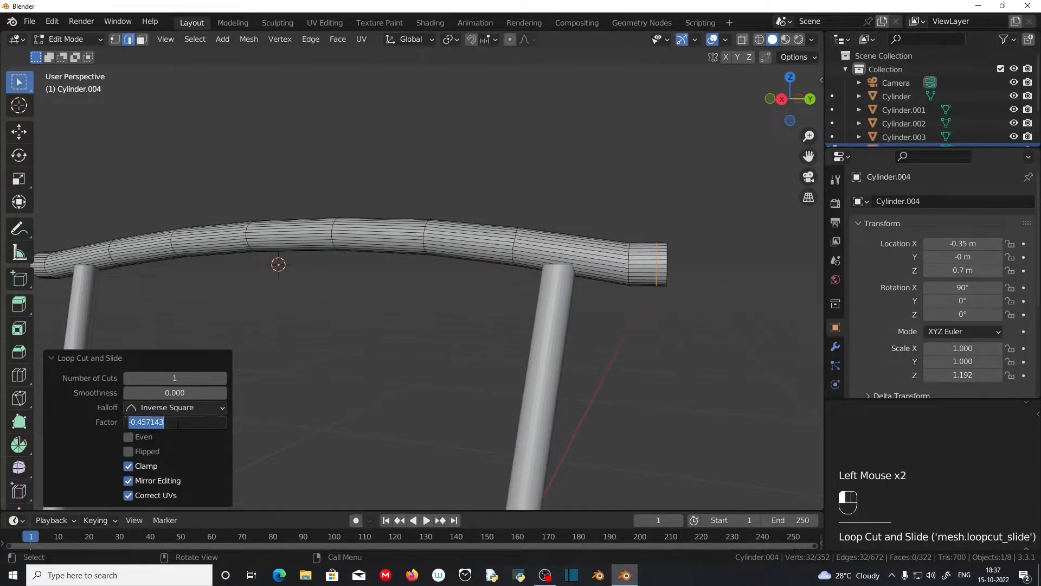
{"action": "key", "text": "BackSpace"}
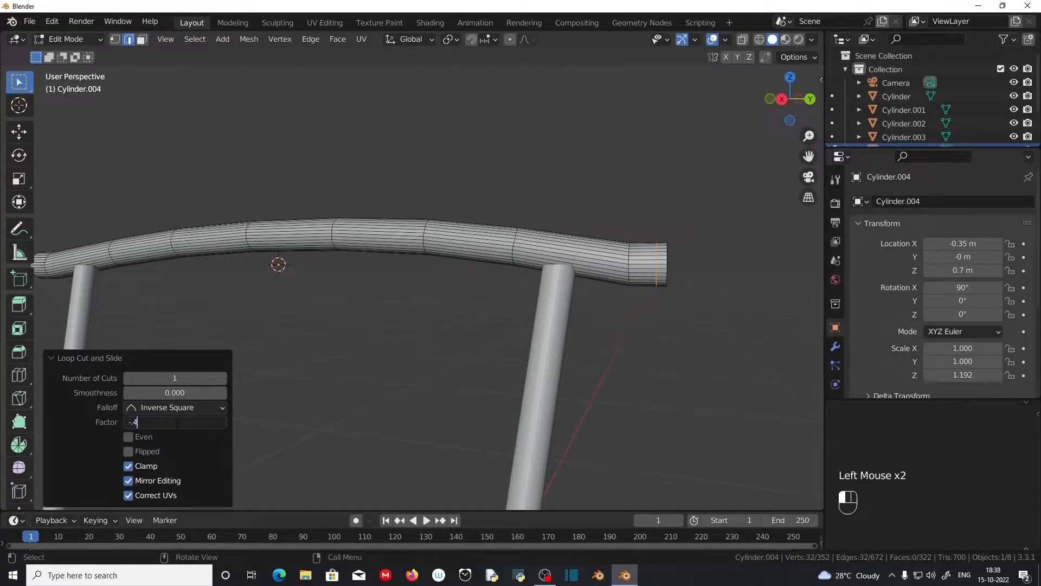
{"action": "key", "text": "Return"}
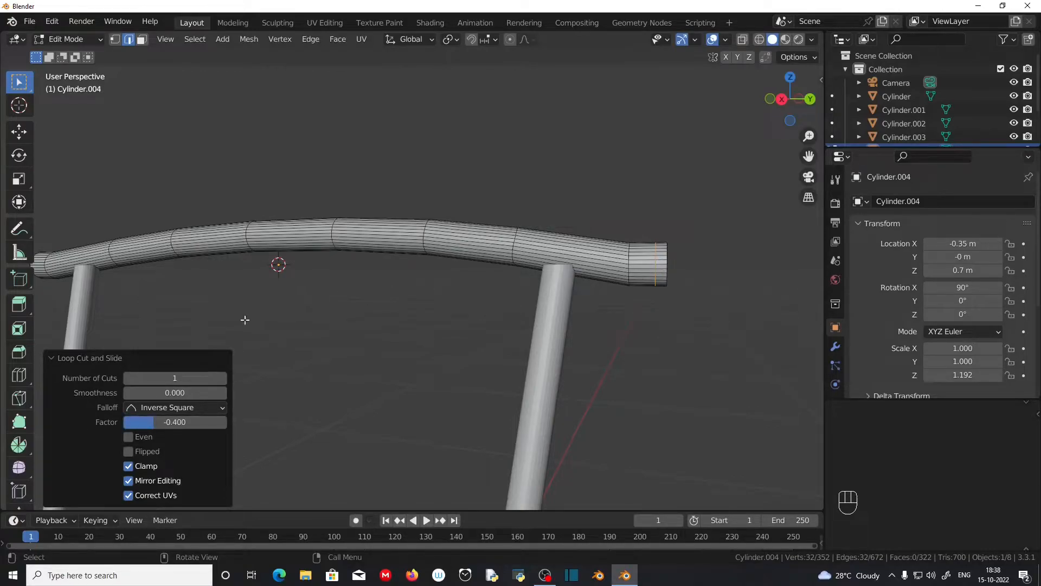
Add a matching edge loop around the extruded section at the rail's -Y end, with a slide factor of -0.4.
{"action": "middle_click_drag", "start_coordinate": [192, 318], "coordinate": [560, 345], "text": "shift"}
{"action": "key", "text": "ctrl"}
{"action": "key", "text": "ctrl+r"}
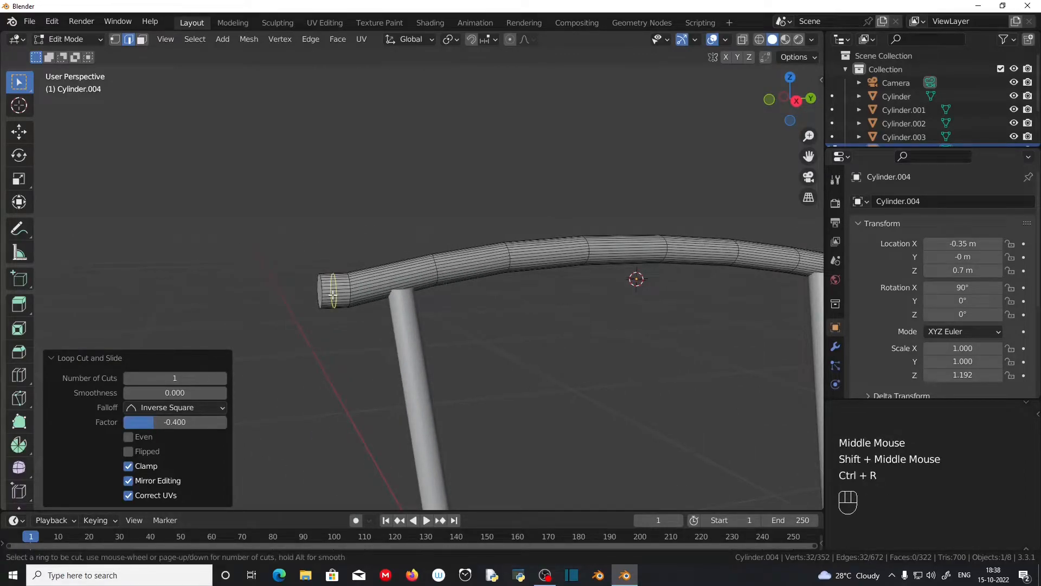
{"action": "left_click", "coordinate": [333, 294]}
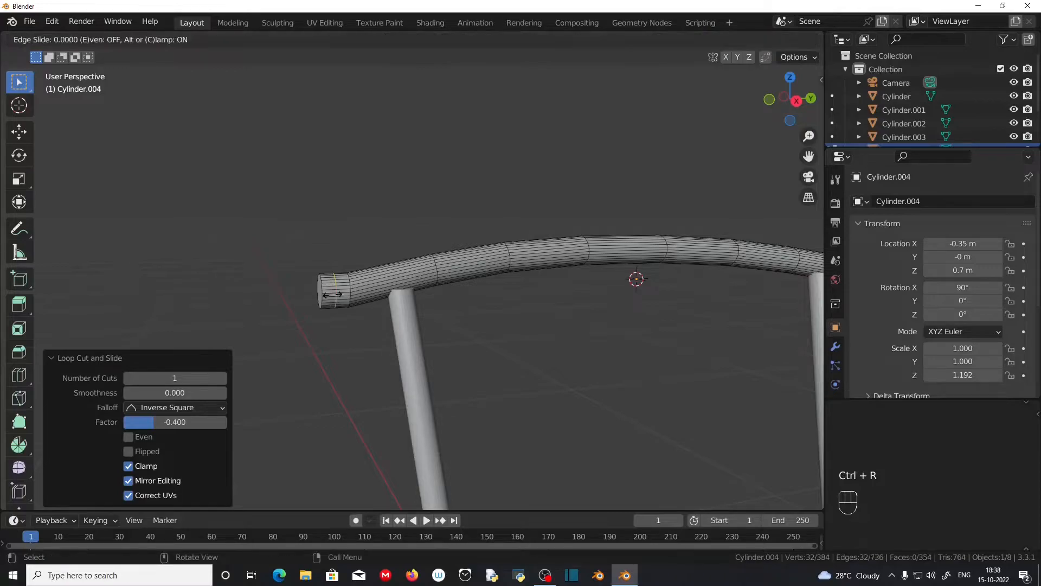
{"action": "left_click", "coordinate": [327, 296]}
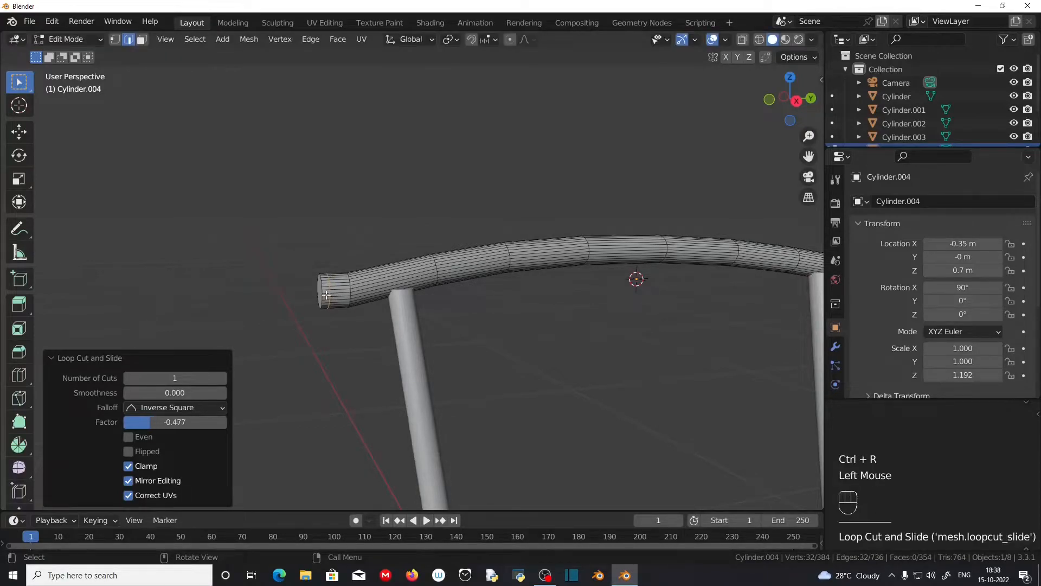
{"action": "double_click", "coordinate": [198, 421]}
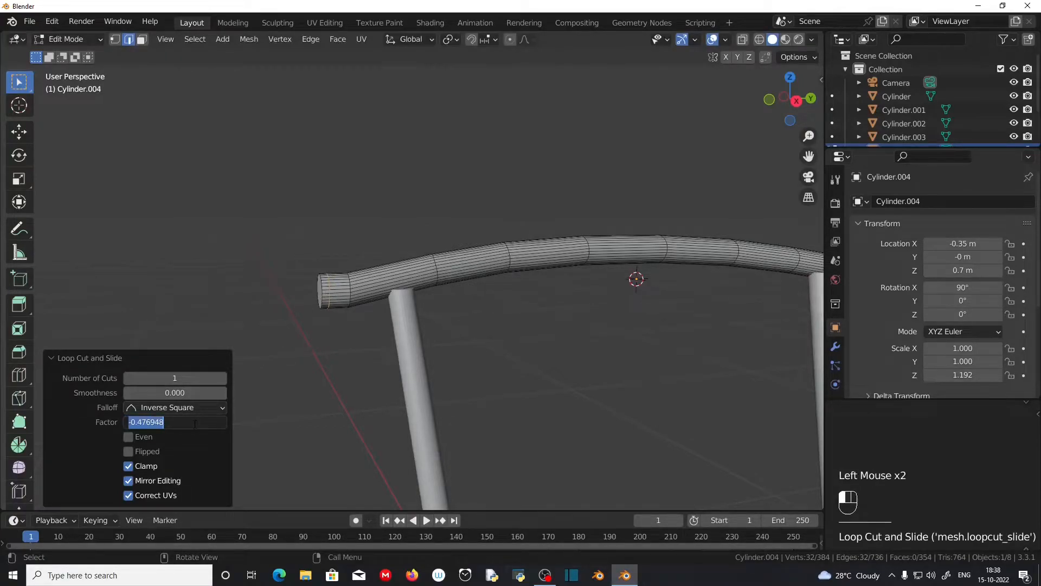
{"action": "key", "text": "BackSpace"}
In face select mode, collapse the end face at the rail's -Y end to a point by scaling it to 0.
{"action": "scroll", "coordinate": [164, 93], "scroll_direction": "up", "scroll_amount": 2}
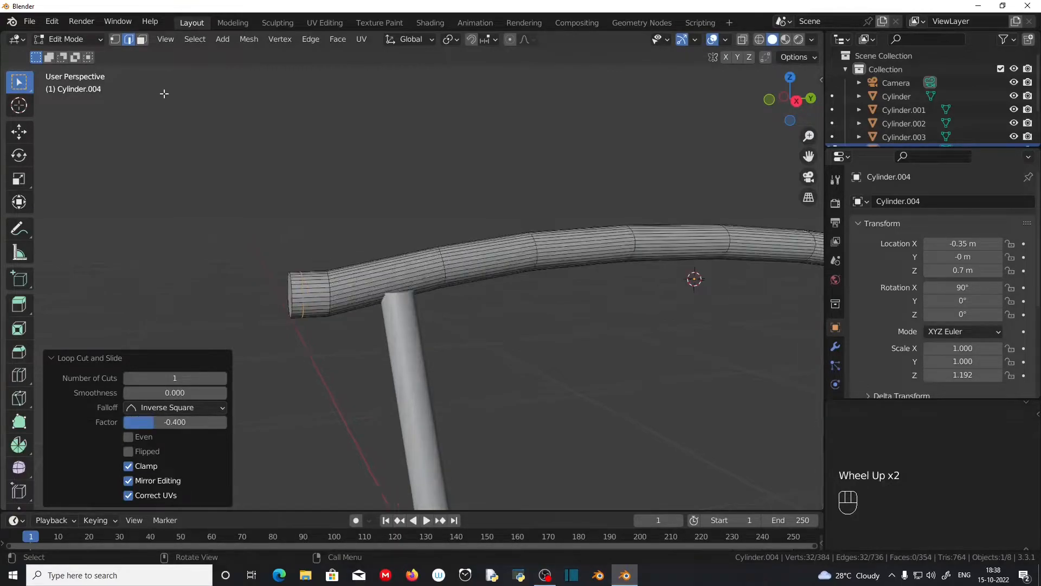
{"action": "left_click", "coordinate": [142, 39]}
{"action": "middle_click_drag", "start_coordinate": [280, 286], "coordinate": [199, 309]}
{"action": "left_click", "coordinate": [200, 308]}
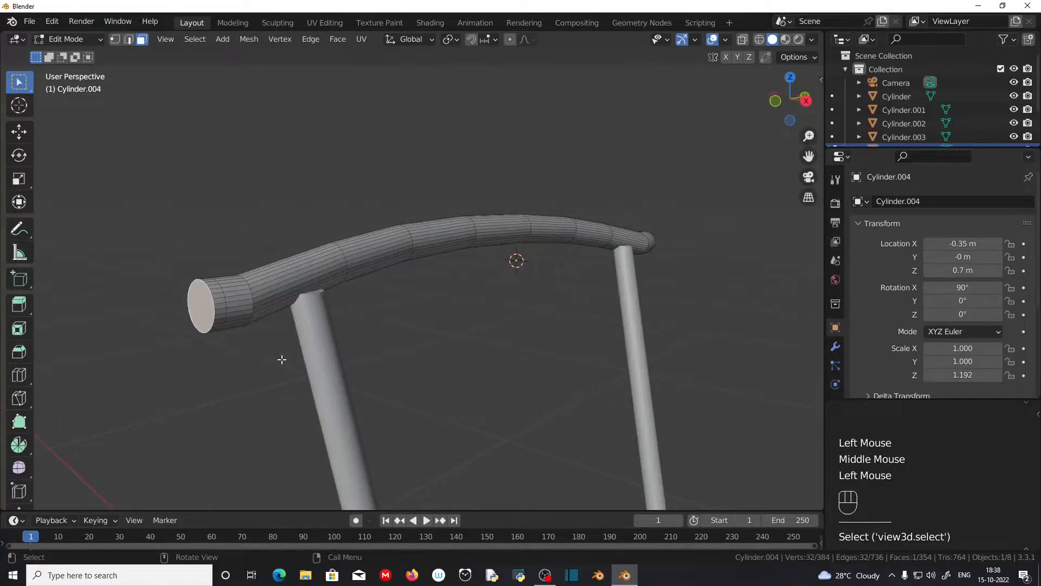
{"action": "key", "text": "s"}
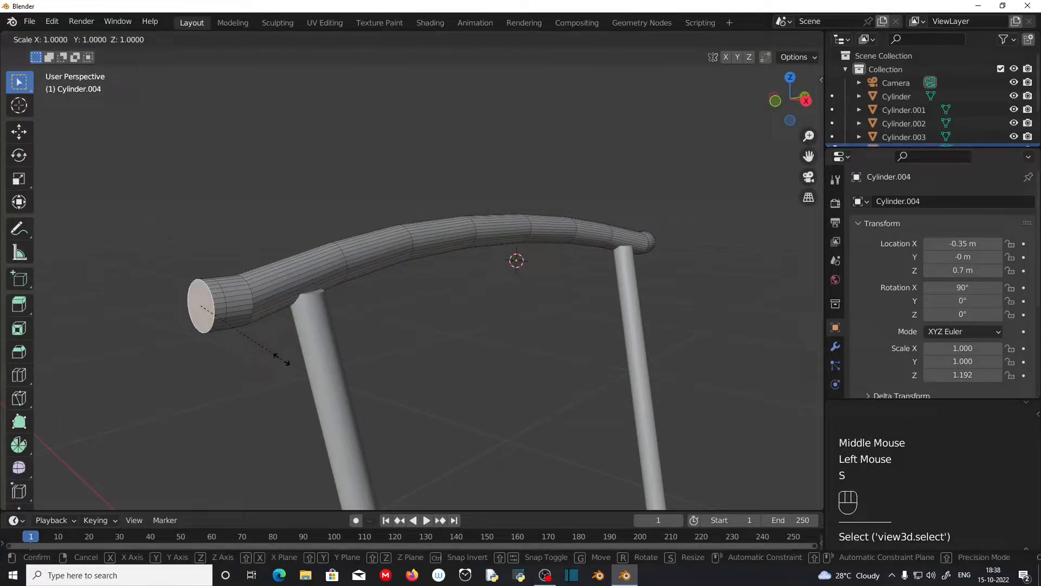
{"action": "key", "text": "KP_0"}
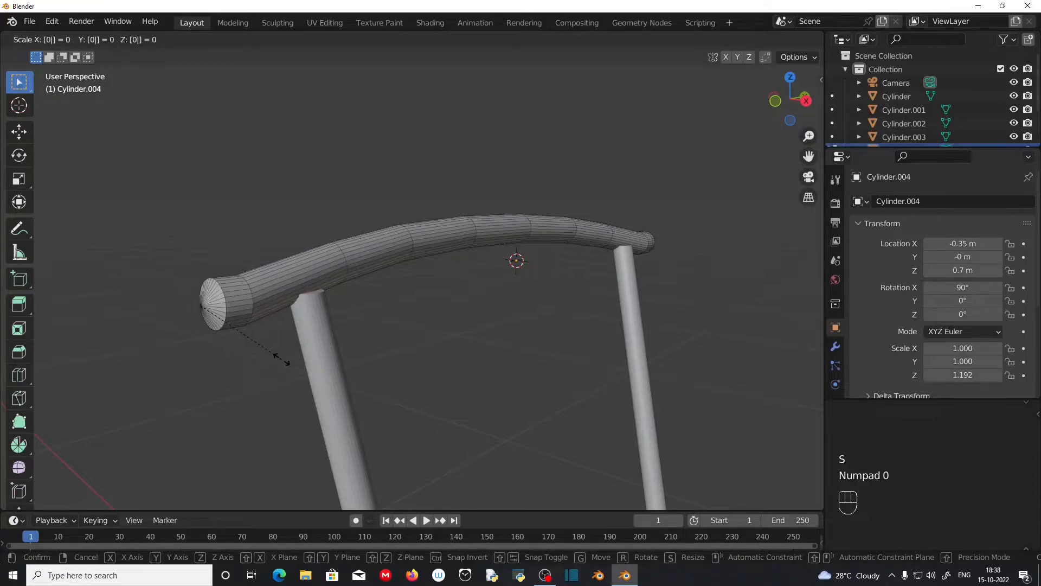
{"action": "key", "text": "KP_Enter"}
Collapse the end face at the rail's opposite, +Y end to a point by scaling it to 0.
{"action": "middle_click_drag", "start_coordinate": [193, 344], "coordinate": [167, 362]}
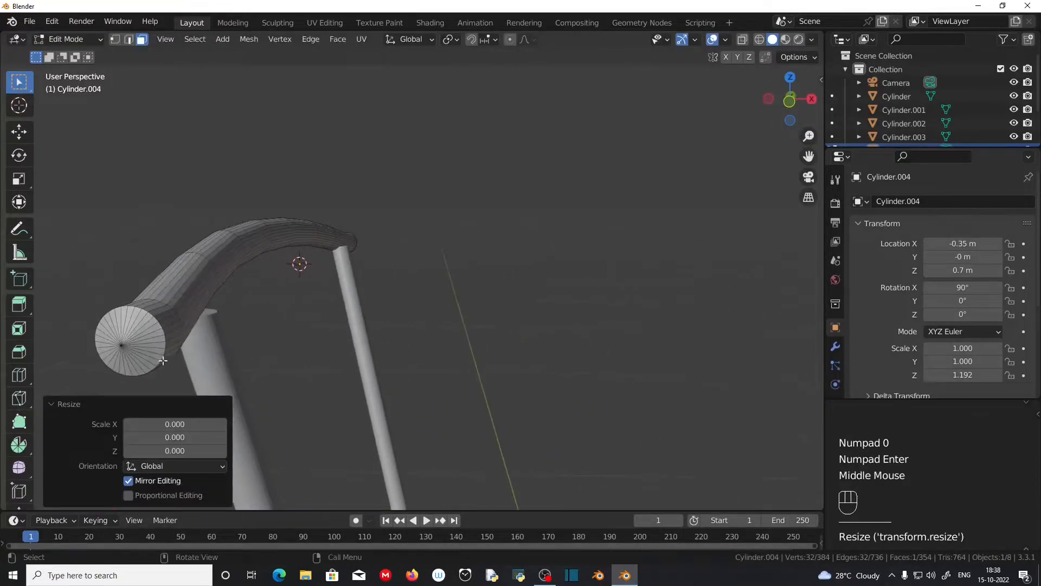
{"action": "middle_click_drag", "start_coordinate": [464, 359], "coordinate": [564, 363]}
{"action": "middle_click_drag", "start_coordinate": [564, 364], "coordinate": [209, 337], "text": "shift"}
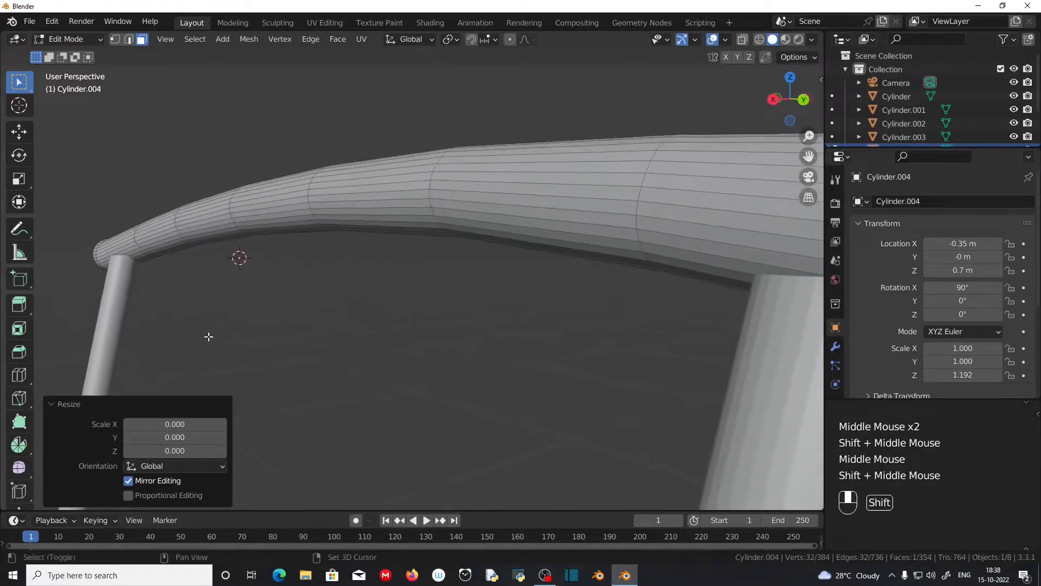
{"action": "scroll", "coordinate": [411, 336], "scroll_direction": "down", "scroll_amount": 2}
{"action": "left_click", "coordinate": [692, 291]}
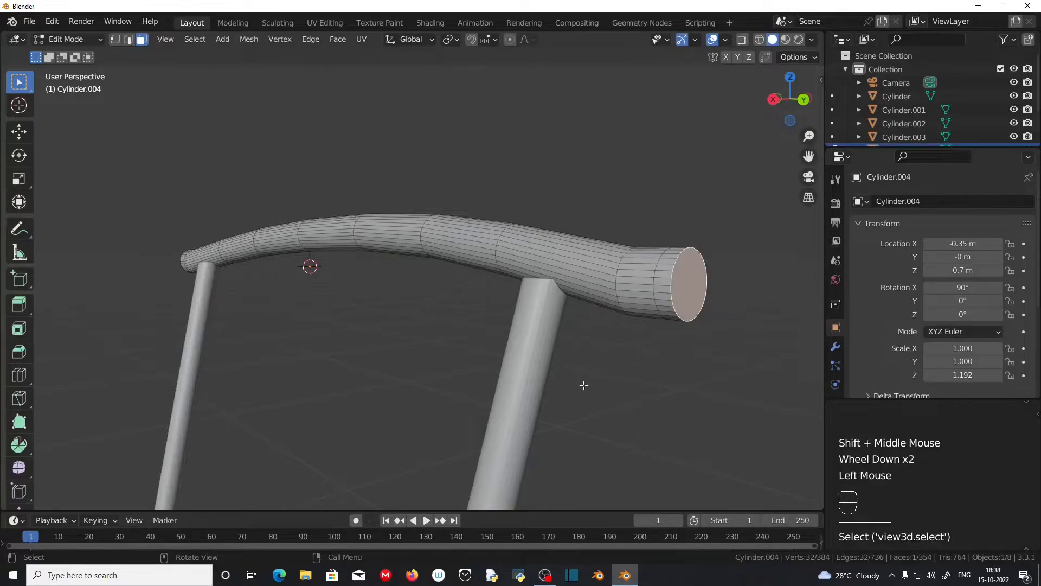
{"action": "key", "text": "s"}
{"action": "key", "text": "KP_0"}
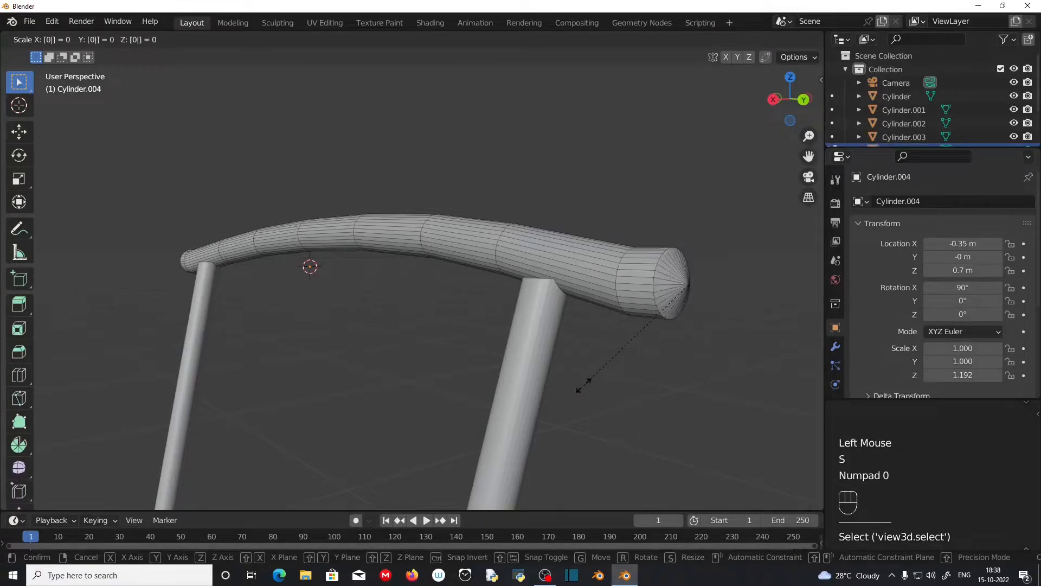
{"action": "key", "text": "KP_Enter"}
In edge select mode, select the edge loop around the pointed cap at the +Y end and bevel it about 0.0126 m wide with 5 segments.
{"action": "scroll", "coordinate": [641, 297], "scroll_direction": "down", "scroll_amount": 2}
{"action": "middle_click_drag", "start_coordinate": [581, 383], "coordinate": [604, 344]}
{"action": "scroll", "coordinate": [640, 298], "scroll_direction": "up", "scroll_amount": 2}
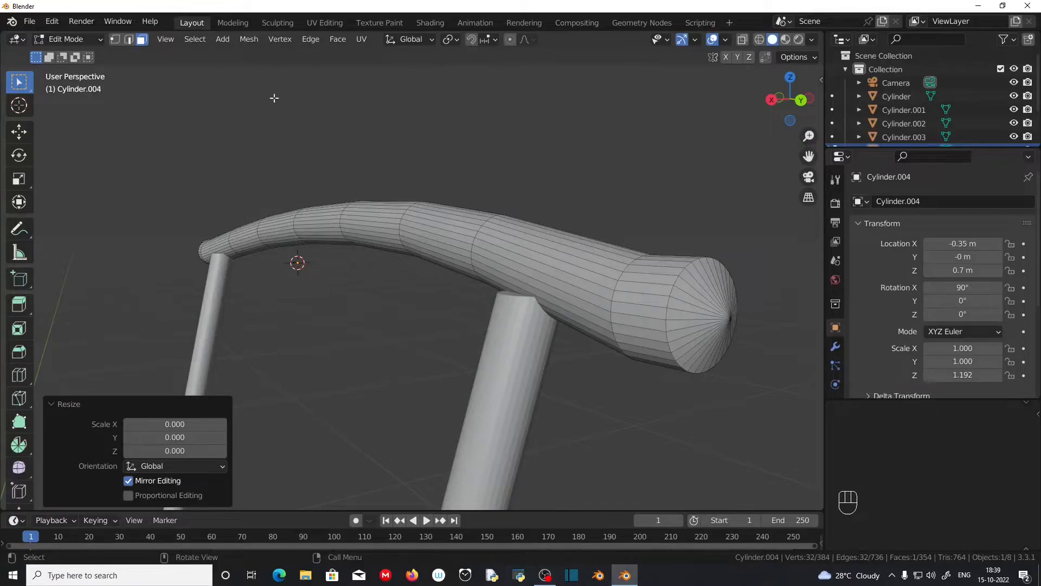
{"action": "left_click", "coordinate": [129, 41]}
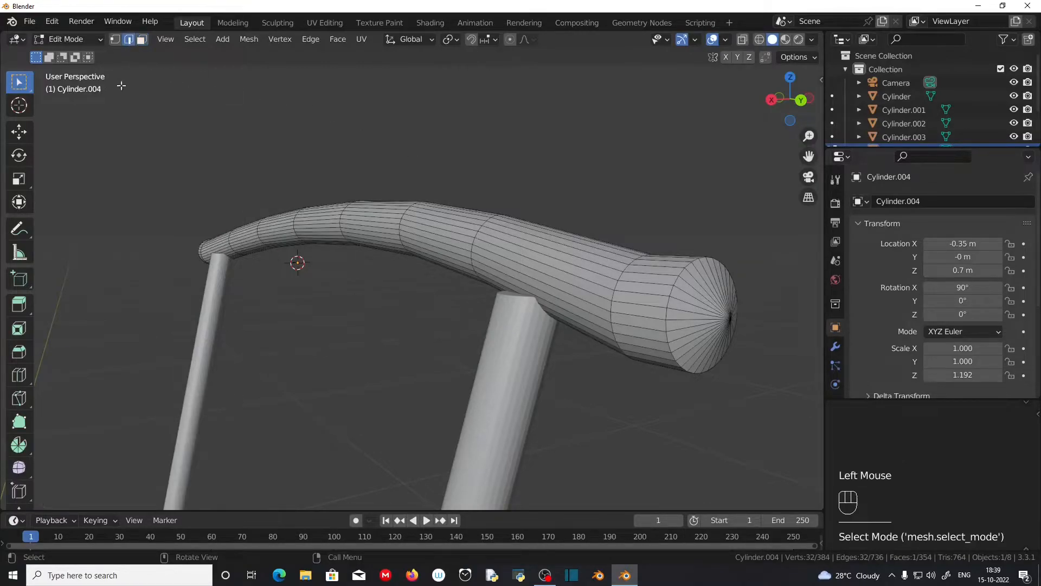
{"action": "key", "text": "alt"}
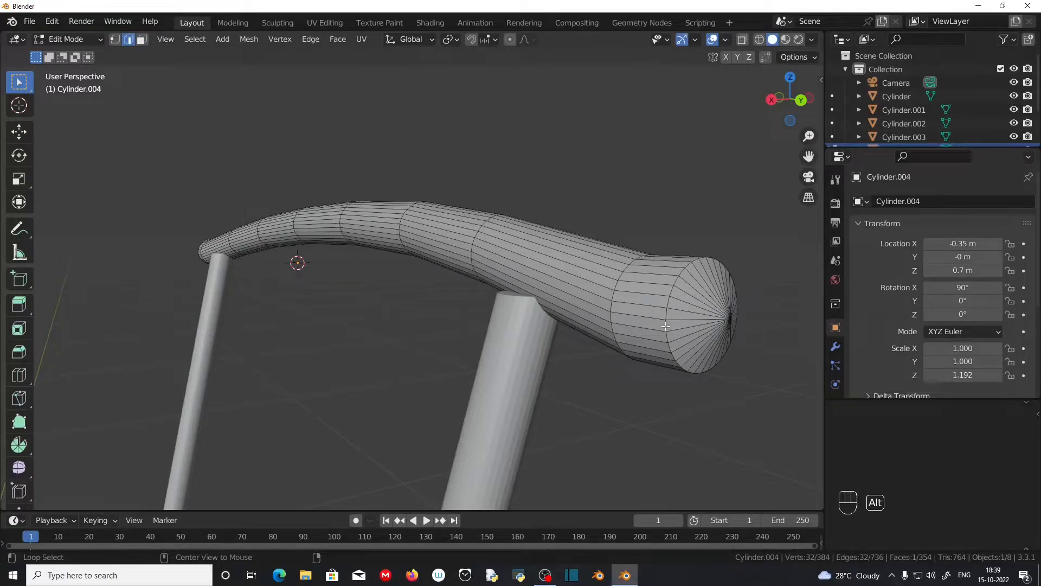
{"action": "left_click", "coordinate": [666, 326], "text": "alt"}
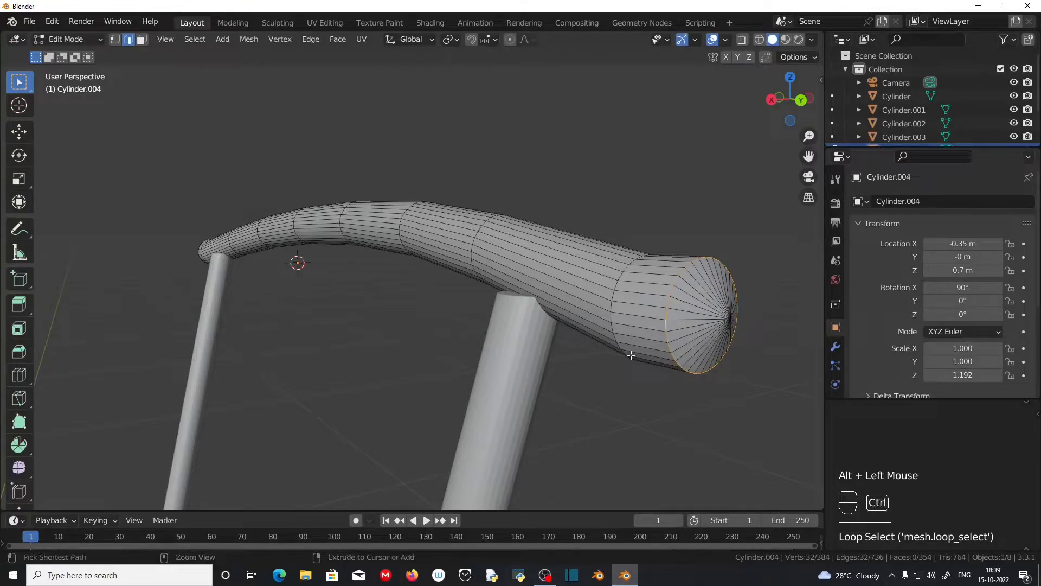
{"action": "key", "text": "ctrl+b"}
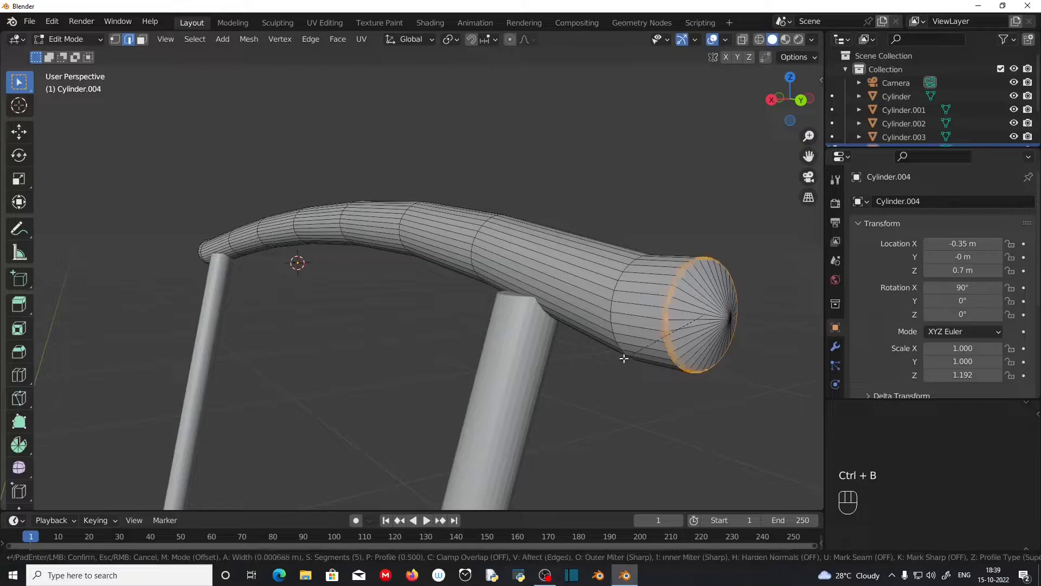
{"action": "left_click", "coordinate": [577, 370]}
Select the edge loop around the pointed cap at the rail's -Y end and bevel it about 0.013 m wide with 5 segments.
{"action": "middle_click_drag", "start_coordinate": [424, 326], "coordinate": [532, 353]}
{"action": "scroll", "coordinate": [494, 346], "scroll_direction": "down", "scroll_amount": 2}
{"action": "middle_click_drag", "start_coordinate": [333, 327], "coordinate": [484, 342], "text": "shift"}
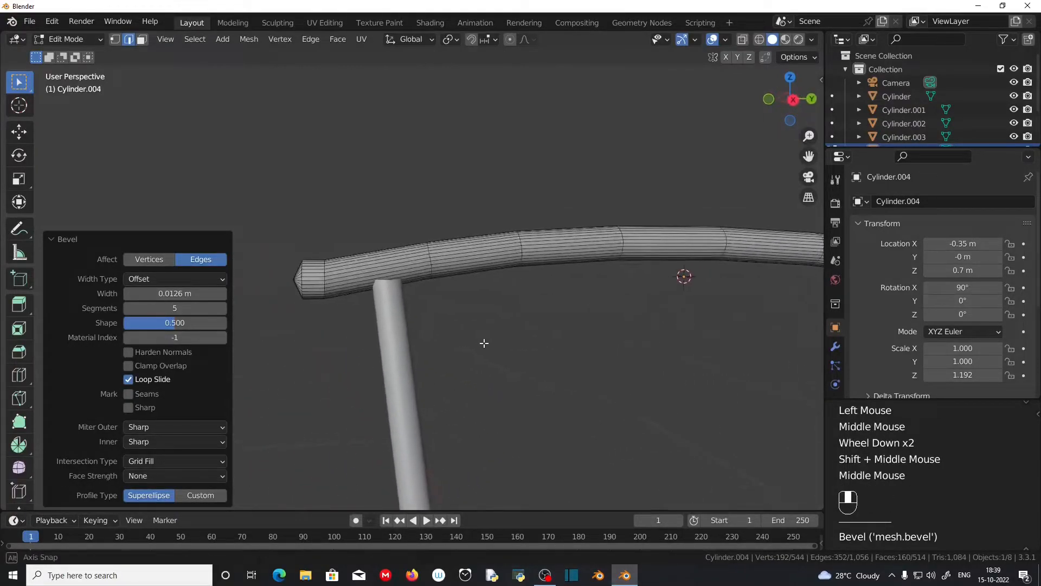
{"action": "middle_click_drag", "start_coordinate": [428, 290], "coordinate": [569, 314], "text": "shift"}
{"action": "scroll", "coordinate": [595, 320], "scroll_direction": "up", "scroll_amount": 3}
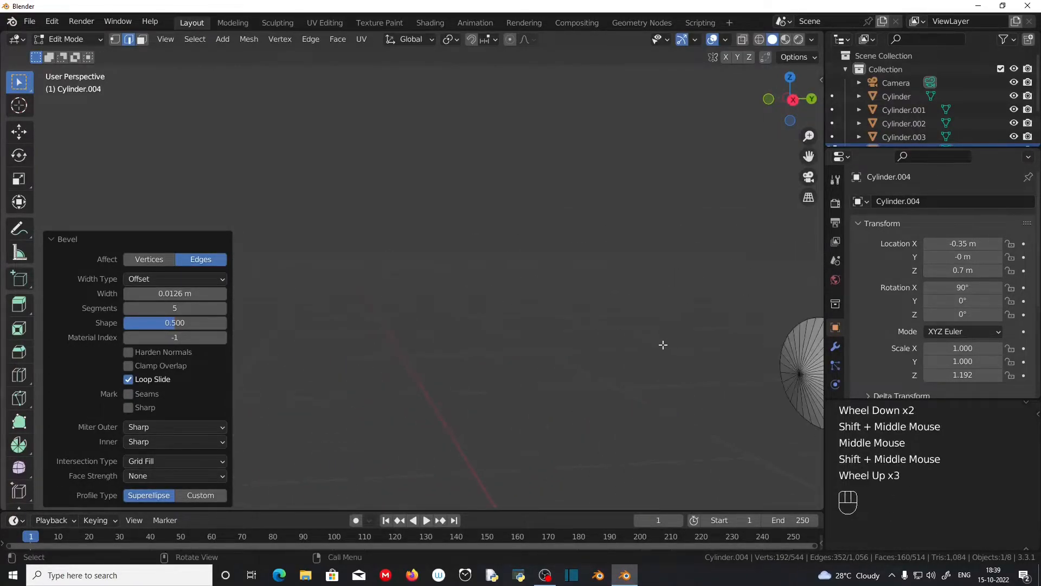
{"action": "middle_click_drag", "start_coordinate": [664, 344], "coordinate": [678, 304]}
{"action": "left_click", "coordinate": [759, 40]}
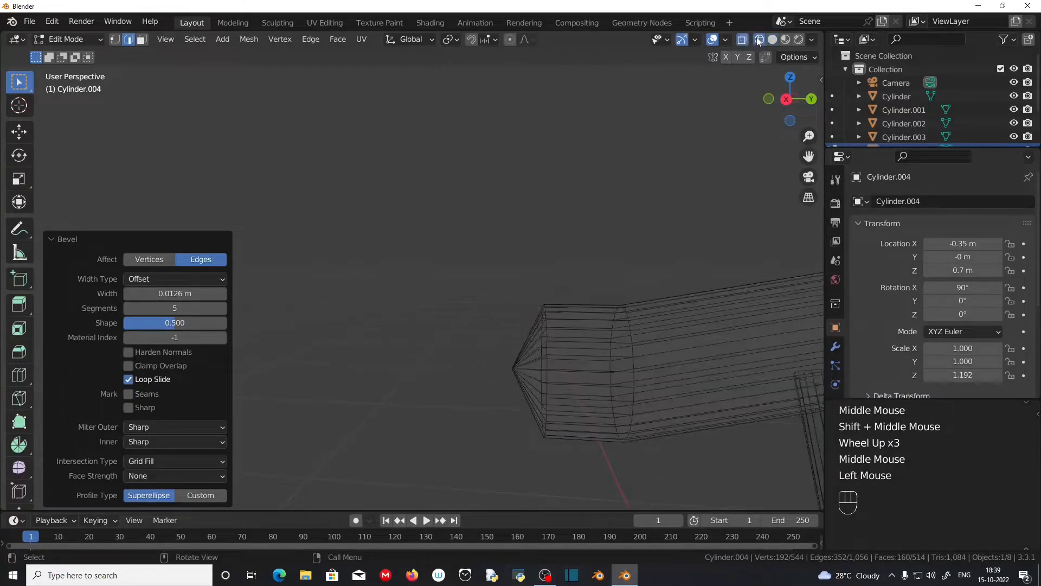
{"action": "left_click_drag", "start_coordinate": [528, 280], "coordinate": [572, 476]}
{"action": "mouse_move", "coordinate": [569, 433]}
{"action": "middle_mouse_down"}
{"action": "mouse_move", "coordinate": [584, 425]}
{"action": "mouse_move", "coordinate": [565, 428]}
{"action": "middle_mouse_up"}
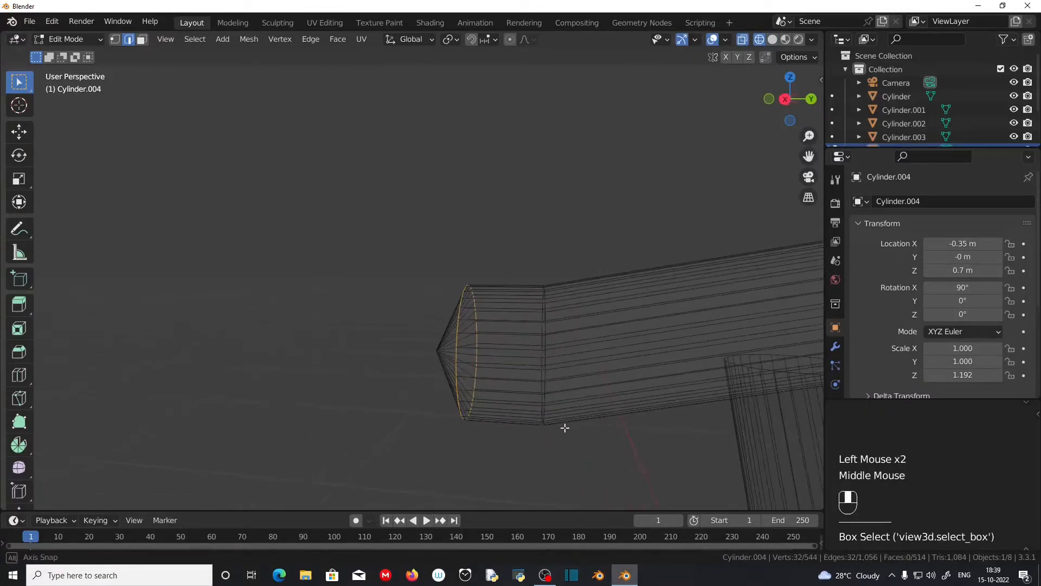
{"action": "left_click", "coordinate": [772, 39]}
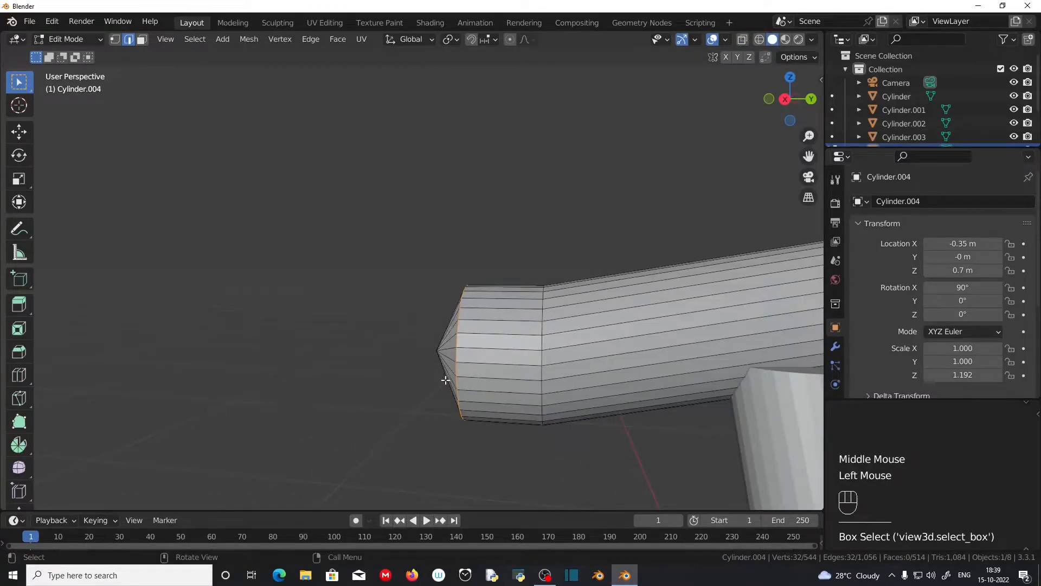
{"action": "key", "text": "ctrl+b"}
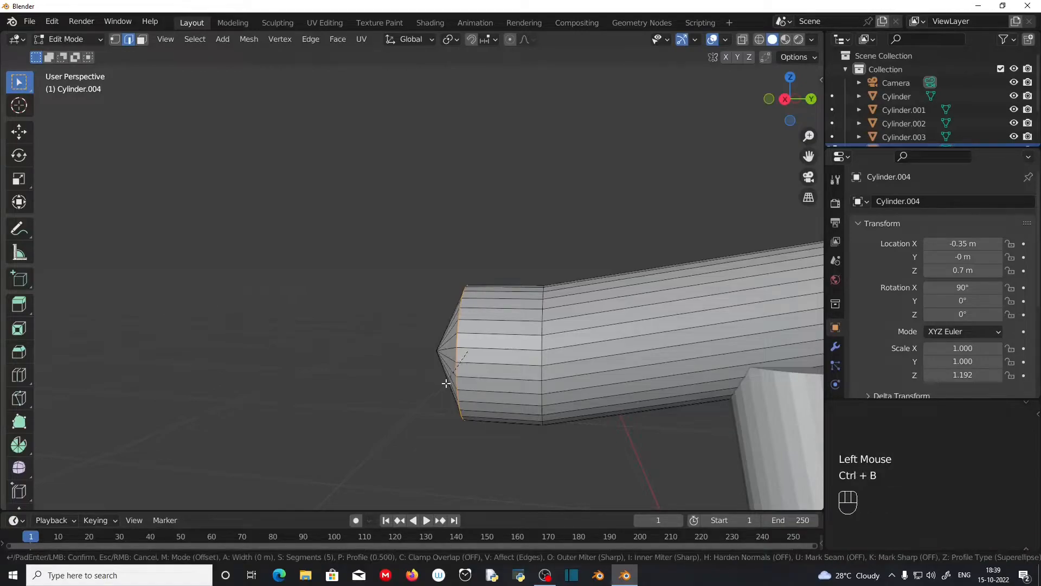
{"action": "left_click", "coordinate": [409, 433]}
Examine the beveled caps at both ends of the top rail from several angles.
{"action": "middle_click_drag", "start_coordinate": [404, 408], "coordinate": [472, 409]}
{"action": "scroll", "coordinate": [472, 408], "scroll_direction": "down", "scroll_amount": 3}
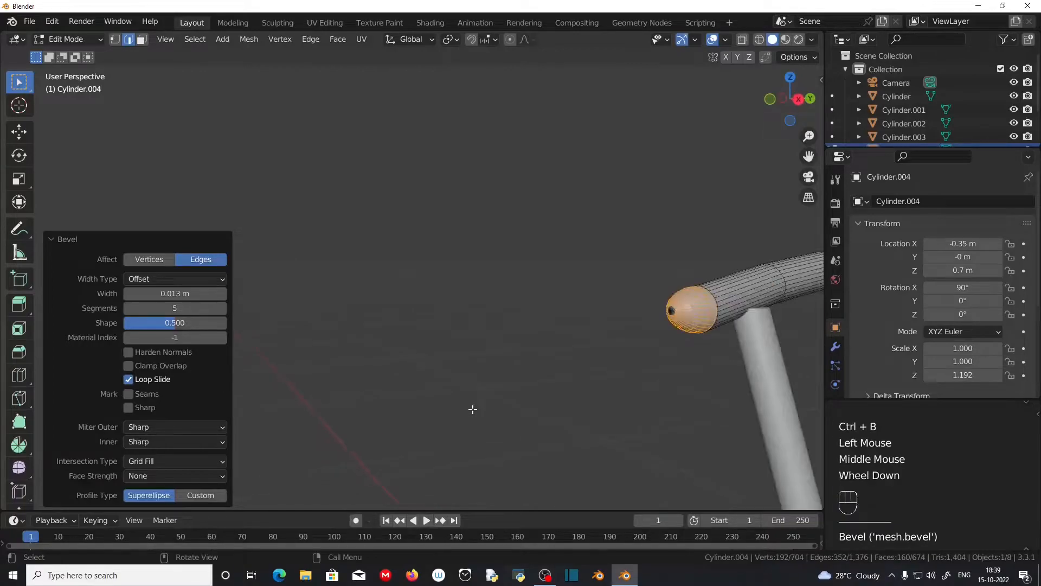
{"action": "middle_click_drag", "start_coordinate": [550, 386], "coordinate": [477, 389]}
{"action": "scroll", "coordinate": [476, 388], "scroll_direction": "down", "scroll_amount": 2}
{"action": "middle_click_drag", "start_coordinate": [461, 332], "coordinate": [684, 367]}
{"action": "scroll", "coordinate": [677, 376], "scroll_direction": "up", "scroll_amount": 1}
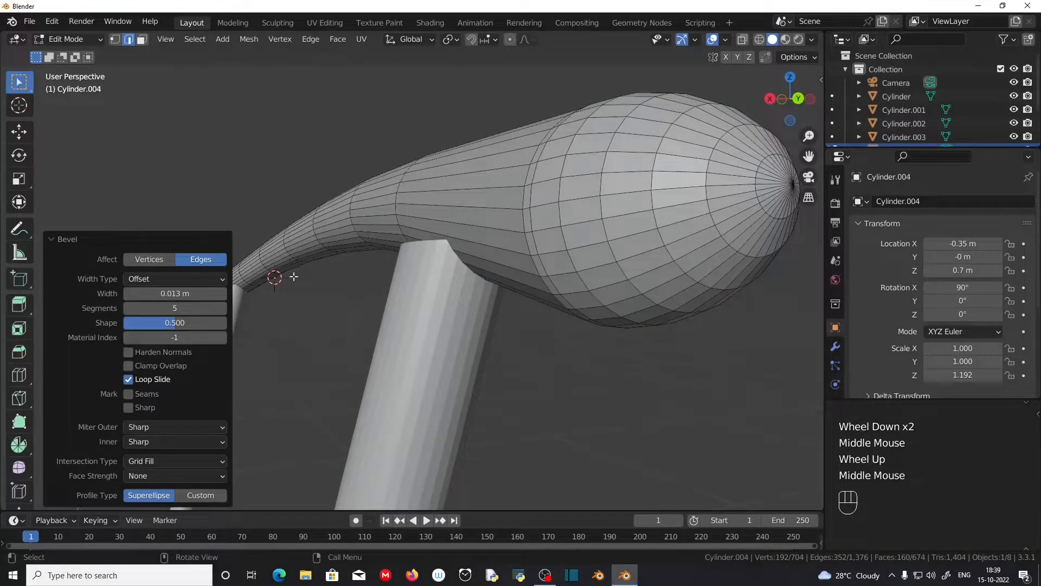
{"action": "scroll", "coordinate": [365, 321], "scroll_direction": "down", "scroll_amount": 3}
{"action": "middle_click_drag", "start_coordinate": [365, 321], "coordinate": [462, 321]}
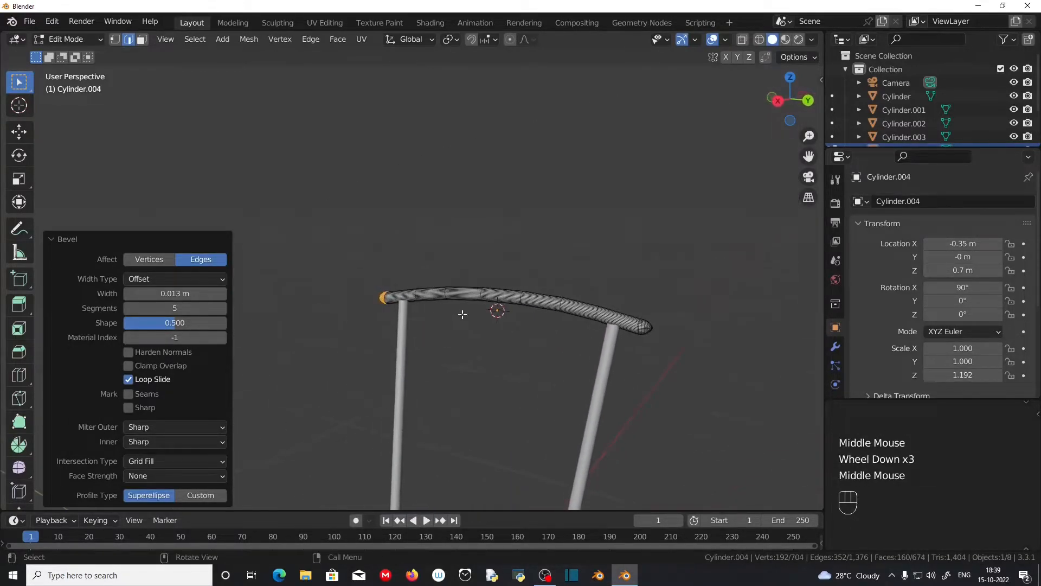
Merge all of the top rail's vertices by distance at 0.0001 m and return to object mode.
{"action": "key", "text": "a"}
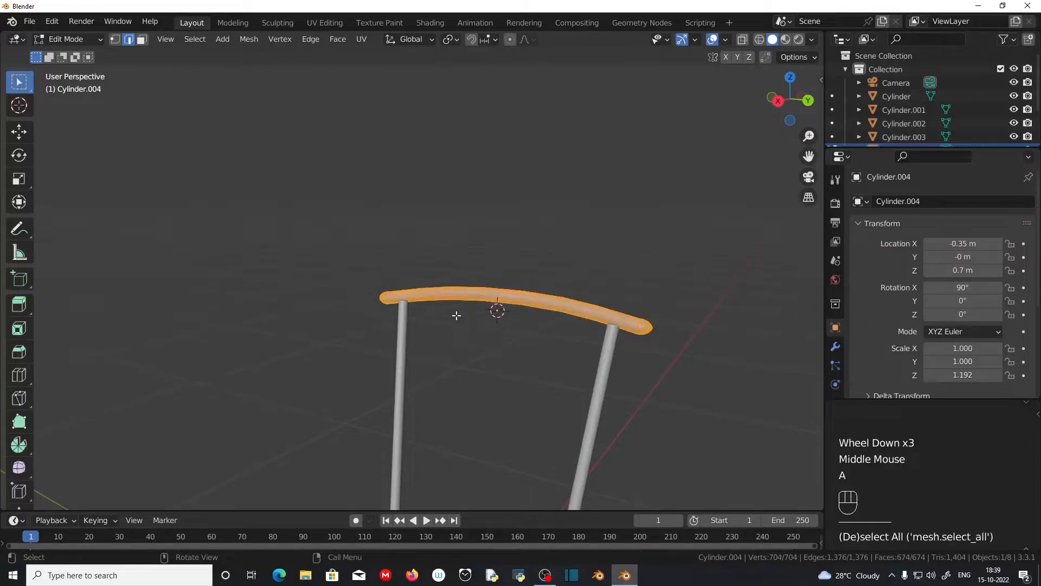
{"action": "key", "text": "m"}
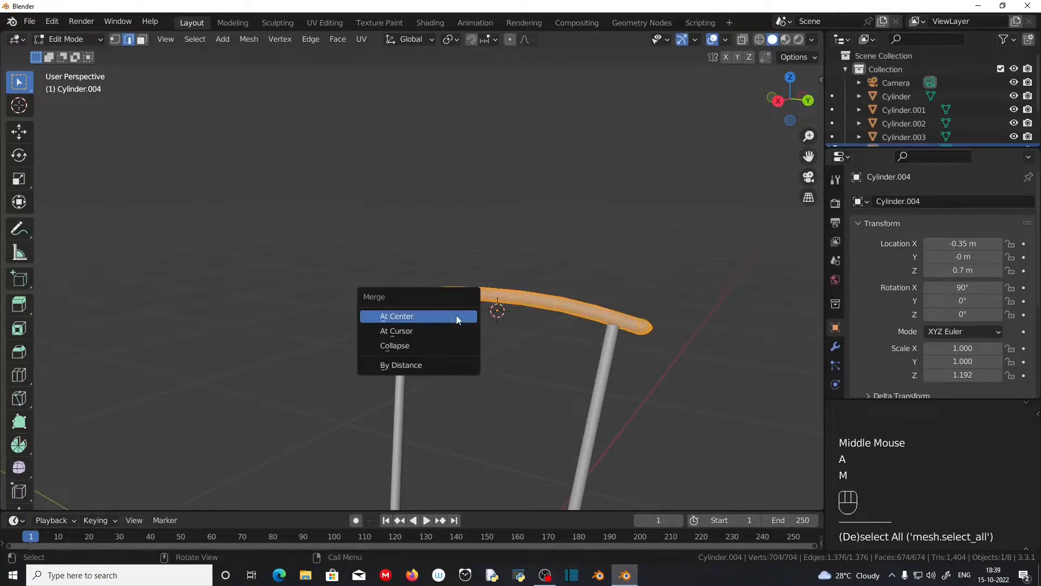
{"action": "left_click", "coordinate": [437, 365]}
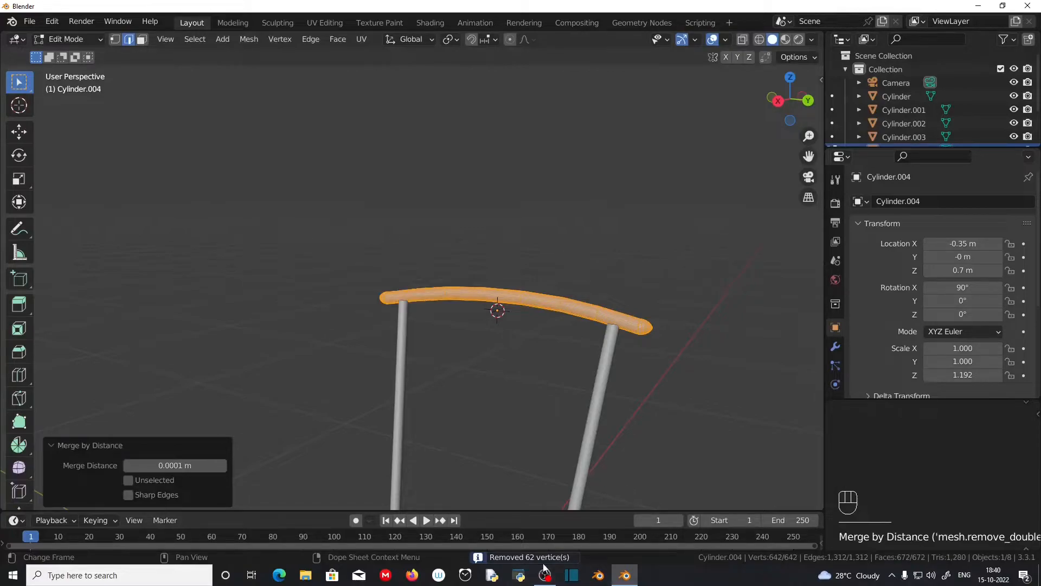
{"action": "mouse_move", "coordinate": [550, 362]}
{"action": "middle_mouse_down"}
{"action": "mouse_move", "coordinate": [499, 350]}
{"action": "mouse_move", "coordinate": [551, 343]}
{"action": "middle_mouse_up"}
{"action": "scroll", "coordinate": [551, 343], "scroll_direction": "down", "scroll_amount": 2}
{"action": "middle_click_drag", "start_coordinate": [467, 338], "coordinate": [506, 347]}
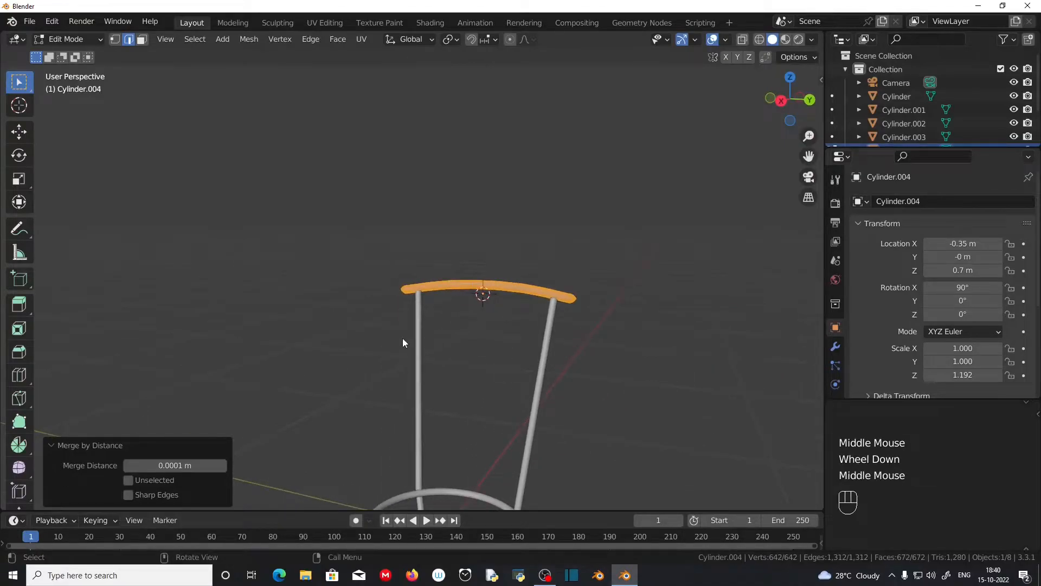
{"action": "key", "text": "Tab"}
In the right orthographic view, add a 32-vertex cylinder of 0.015 m radius and 0.5 m depth at the 3D cursor, centred on the top rail.
{"action": "scroll", "coordinate": [474, 355], "scroll_direction": "up", "scroll_amount": 3}
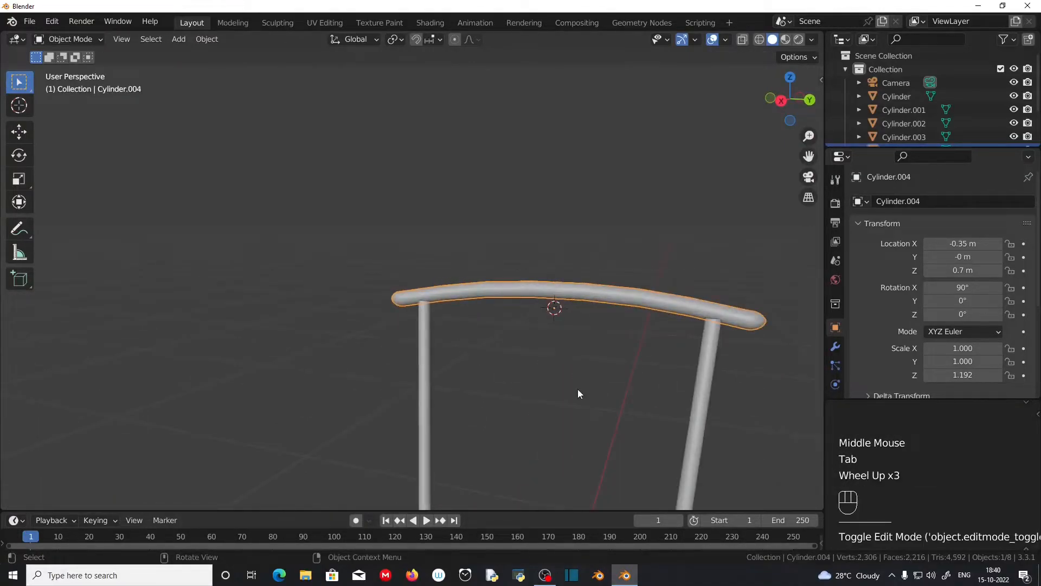
{"action": "middle_click_drag", "start_coordinate": [578, 389], "coordinate": [502, 335], "text": "shift"}
{"action": "scroll", "coordinate": [387, 309], "scroll_direction": "down", "scroll_amount": 2}
{"action": "middle_click_drag", "start_coordinate": [386, 309], "coordinate": [425, 294]}
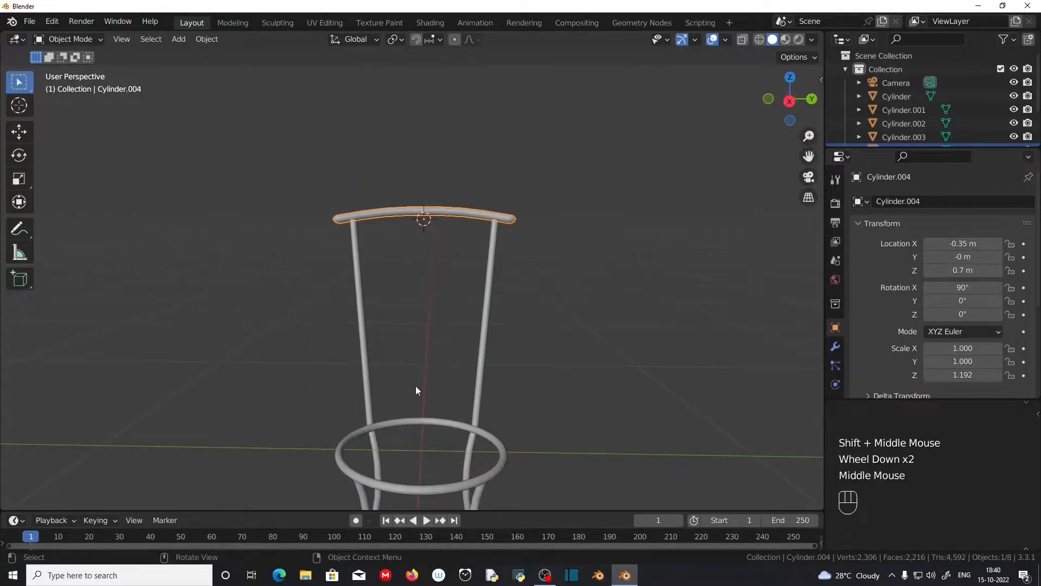
{"action": "scroll", "coordinate": [441, 298], "scroll_direction": "up", "scroll_amount": 2}
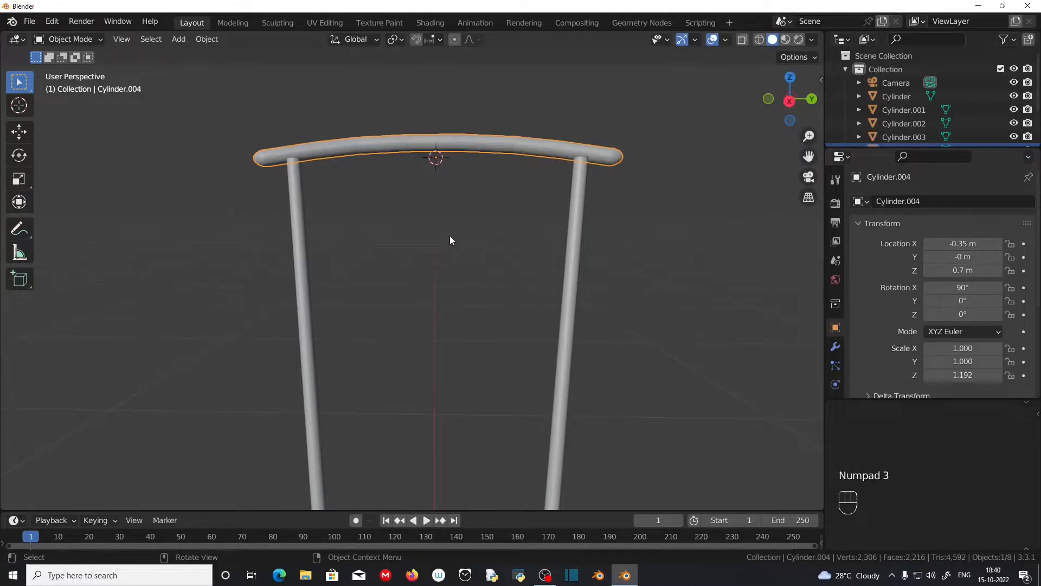
{"action": "key", "text": "KP_3"}
{"action": "scroll", "coordinate": [450, 238], "scroll_direction": "up", "scroll_amount": 2}
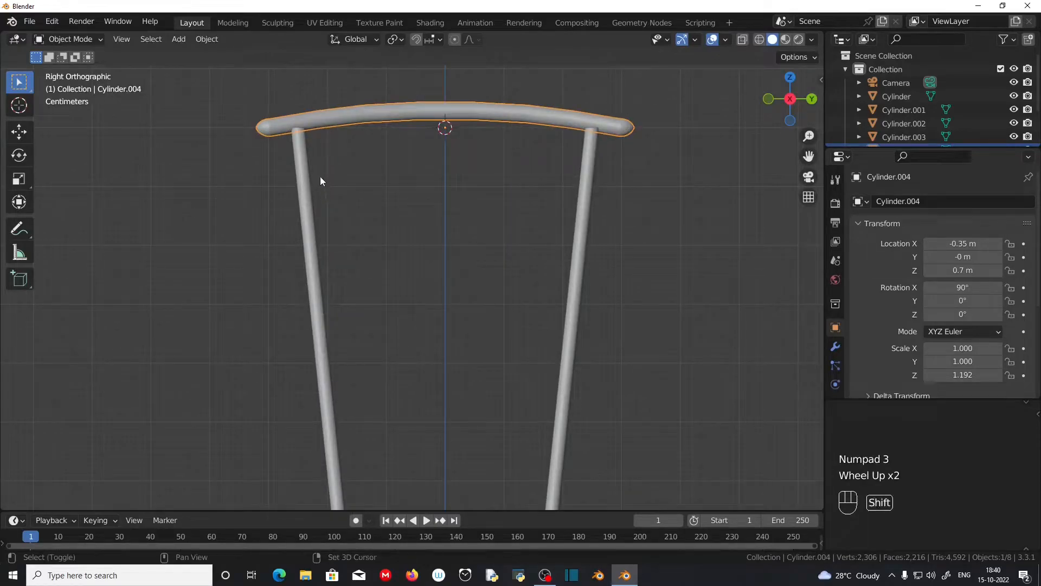
{"action": "key", "text": "shift+a"}
{"action": "mouse_move", "coordinate": [319, 173]}
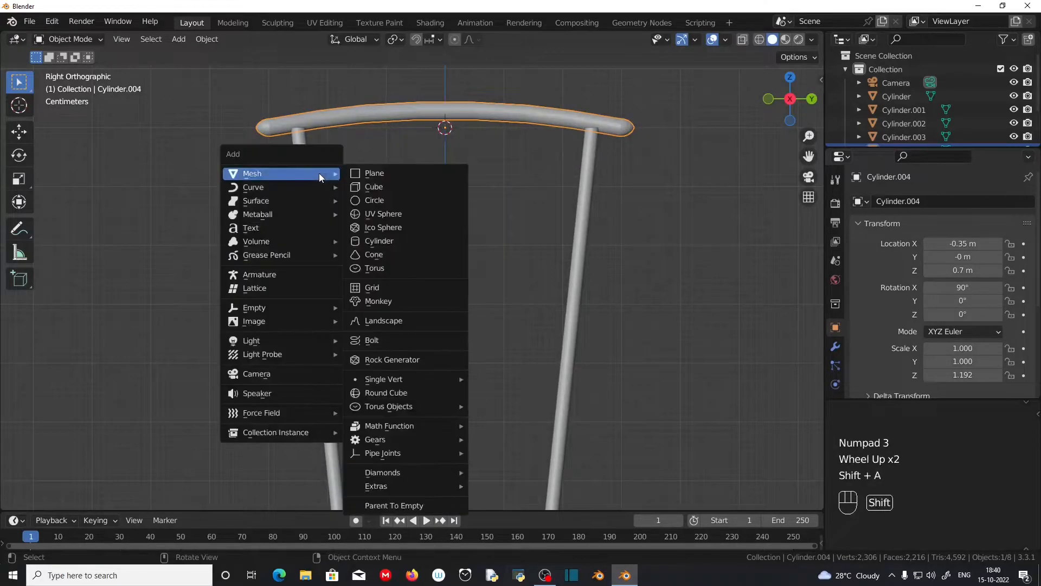
{"action": "left_click", "coordinate": [396, 241]}
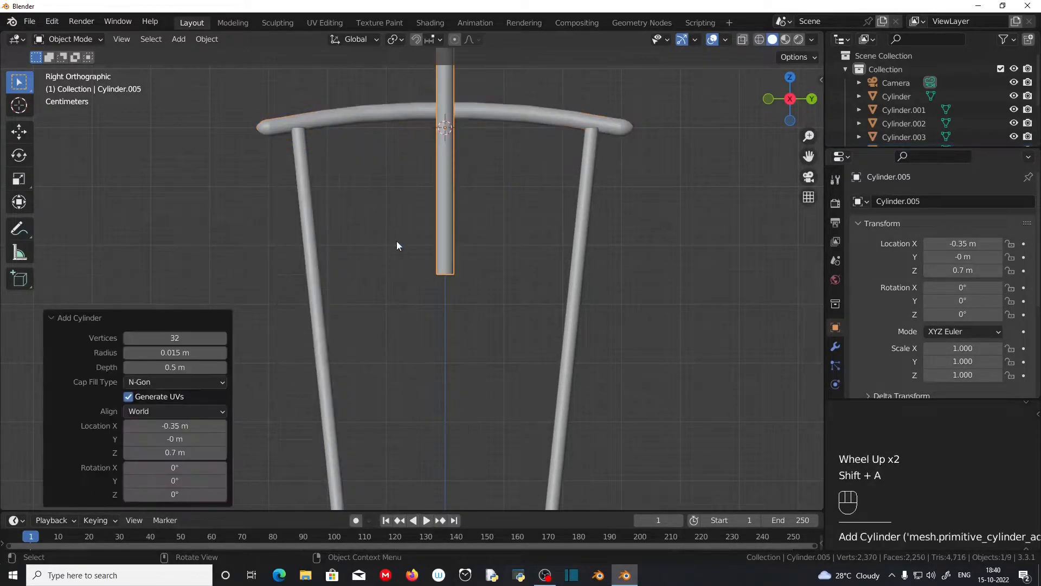
Set the new cylinder's radius to 0.01 m.
{"action": "left_click", "coordinate": [181, 354]}
{"action": "key", "text": "BackSpace"}
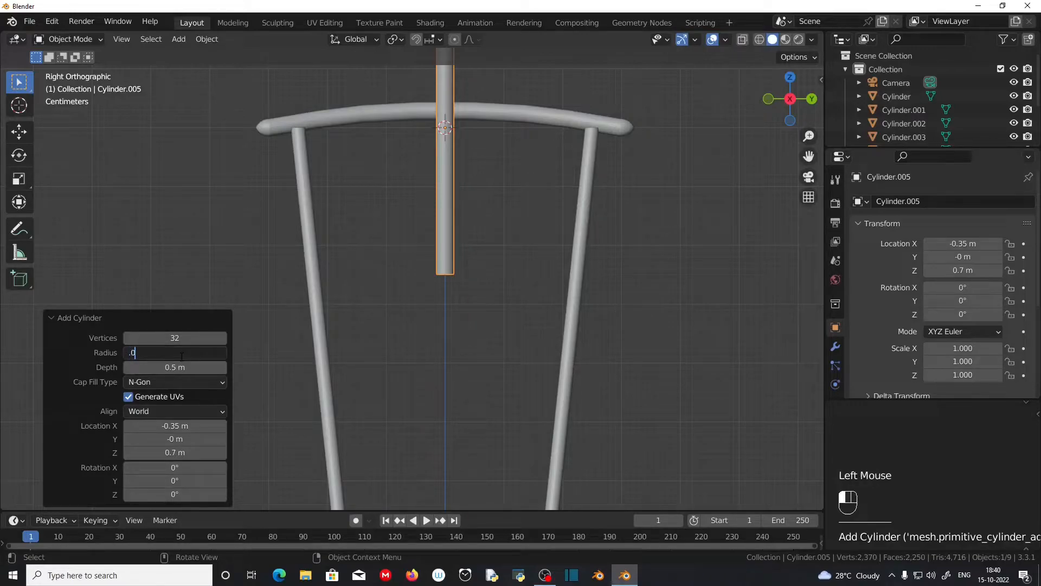
{"action": "key", "text": "Return"}
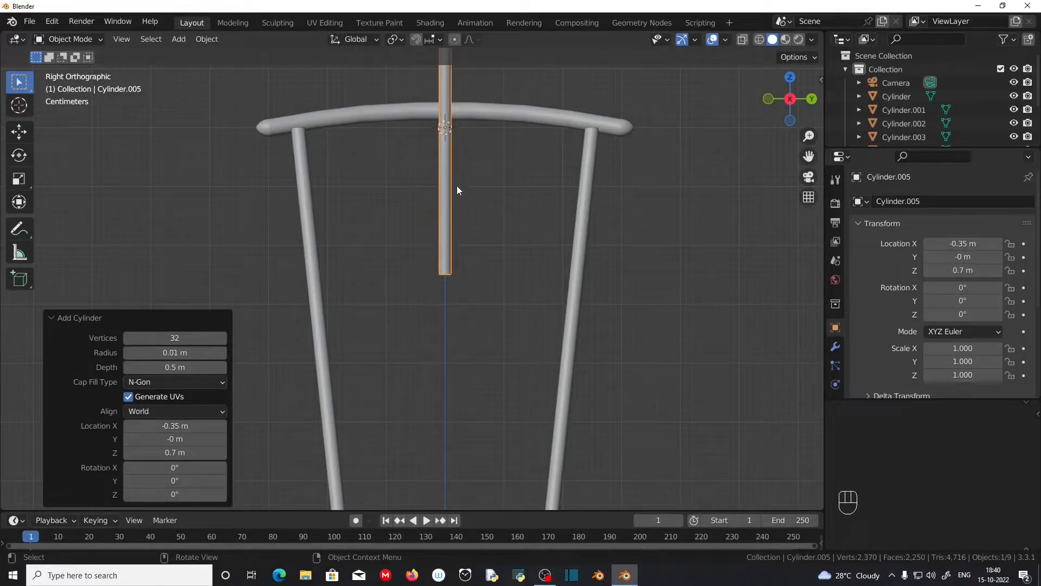
Rotate the thin cylinder 90° about the global X axis so it lies horizontally between the backrest posts.
{"action": "key", "text": "r"}
{"action": "key", "text": "x"}
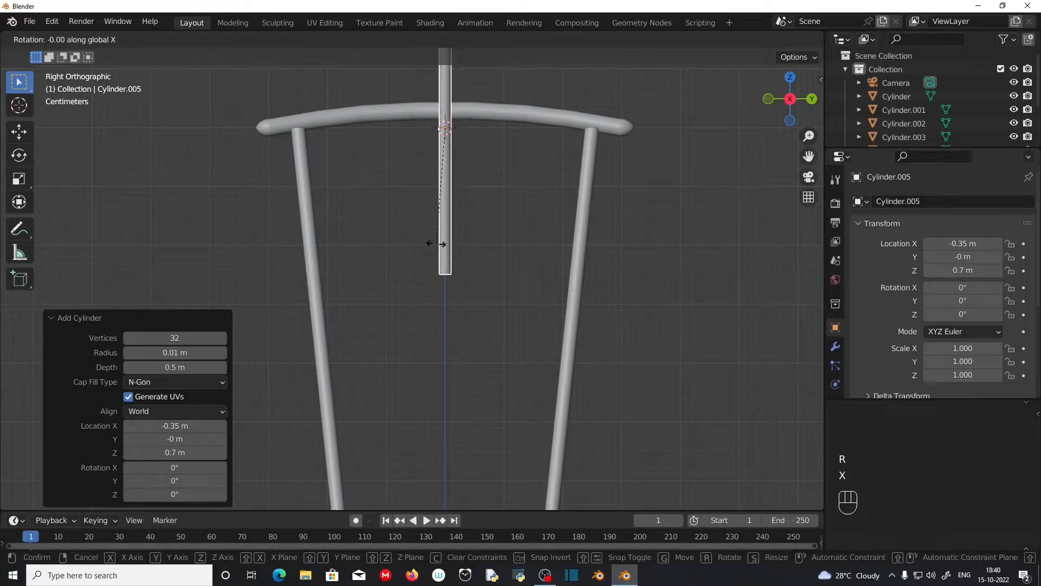
{"action": "key", "text": "KP_9"}
{"action": "key", "text": "KP_0"}
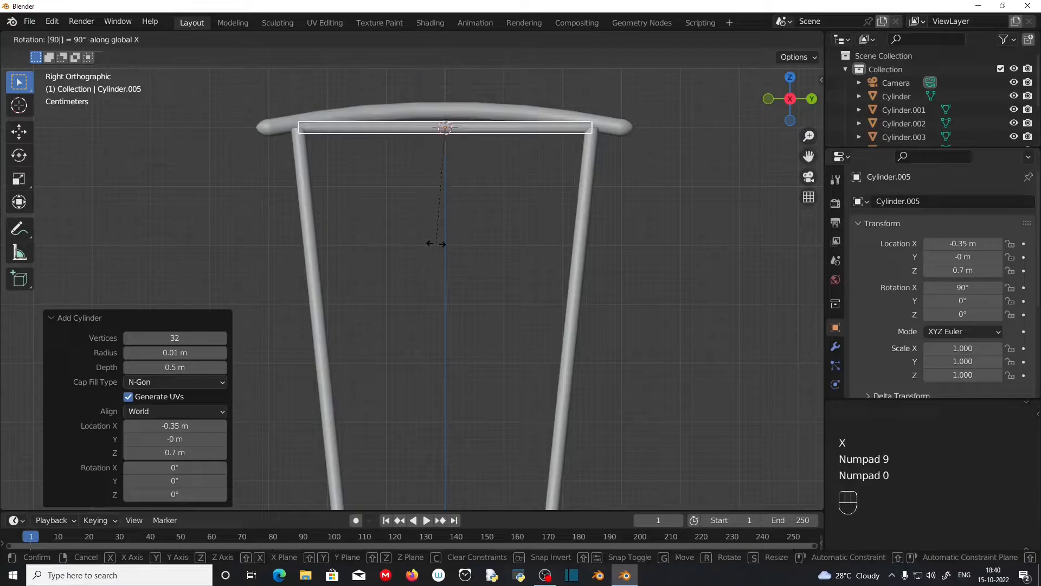
{"action": "key", "text": "KP_Enter"}
In wireframe display, lower the crossbar along Z and snap it to the grid at a height of 0.5 m.
{"action": "left_click", "coordinate": [760, 40]}
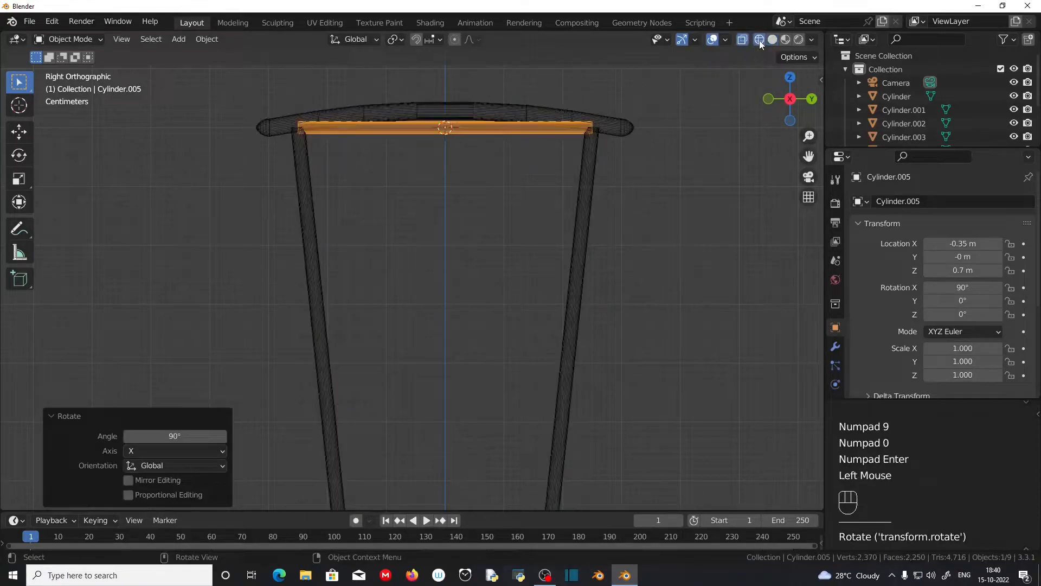
{"action": "scroll", "coordinate": [407, 170], "scroll_direction": "up", "scroll_amount": 1}
{"action": "key", "text": "g"}
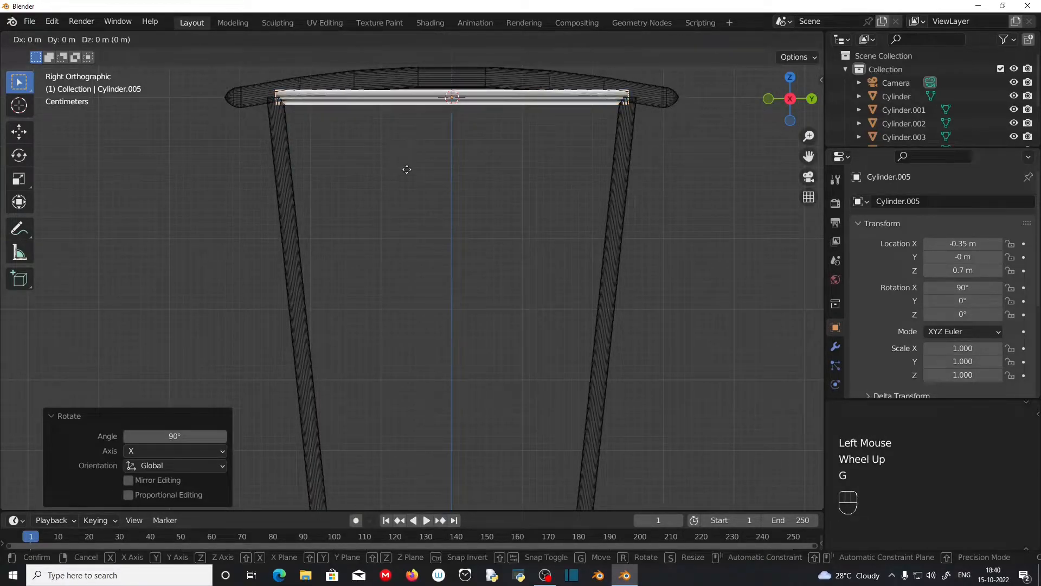
{"action": "key", "text": "z"}
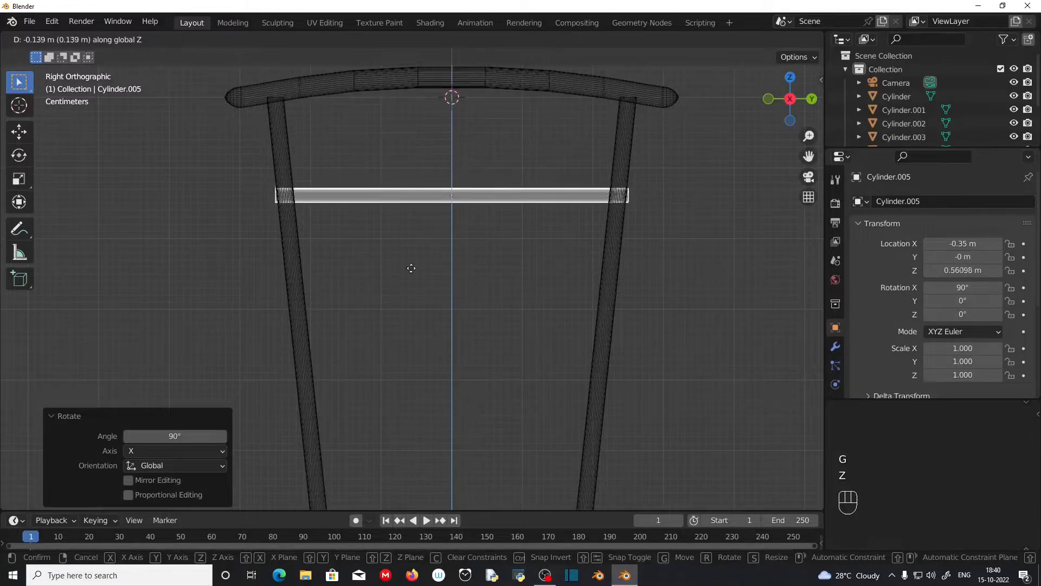
{"action": "left_click", "coordinate": [412, 310]}
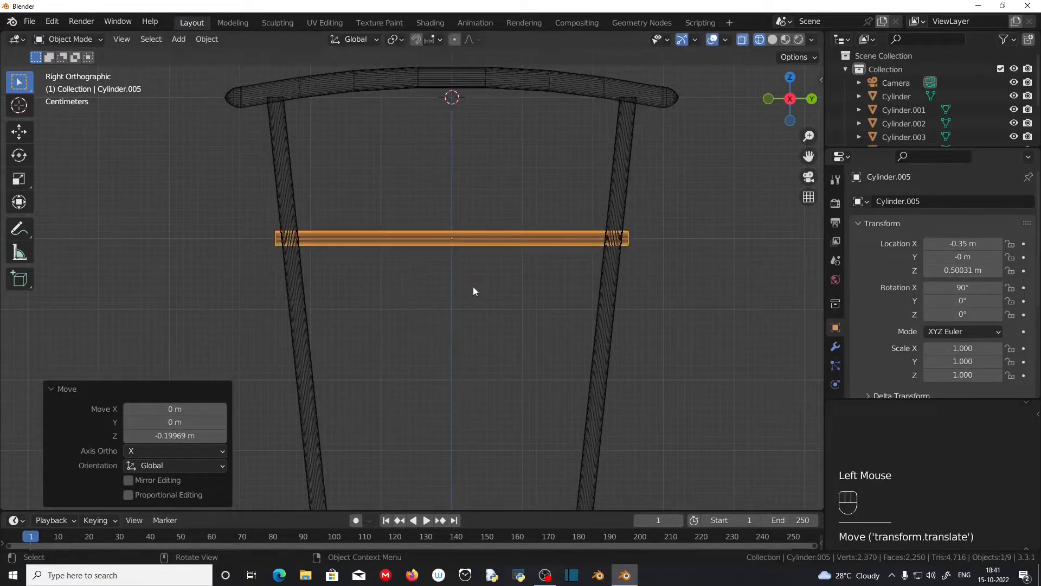
{"action": "left_click", "coordinate": [416, 39]}
{"action": "key", "text": "g"}
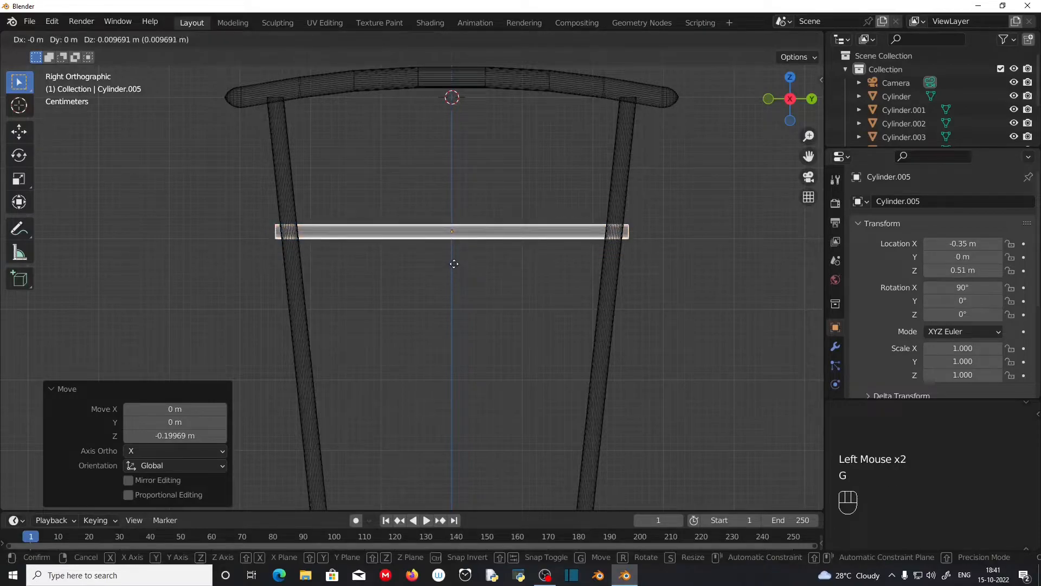
{"action": "left_click", "coordinate": [454, 265]}
Scale the crossbar along Y to about 0.919 so its ends sit inside the two backrest posts.
{"action": "scroll", "coordinate": [592, 273], "scroll_direction": "up", "scroll_amount": 2}
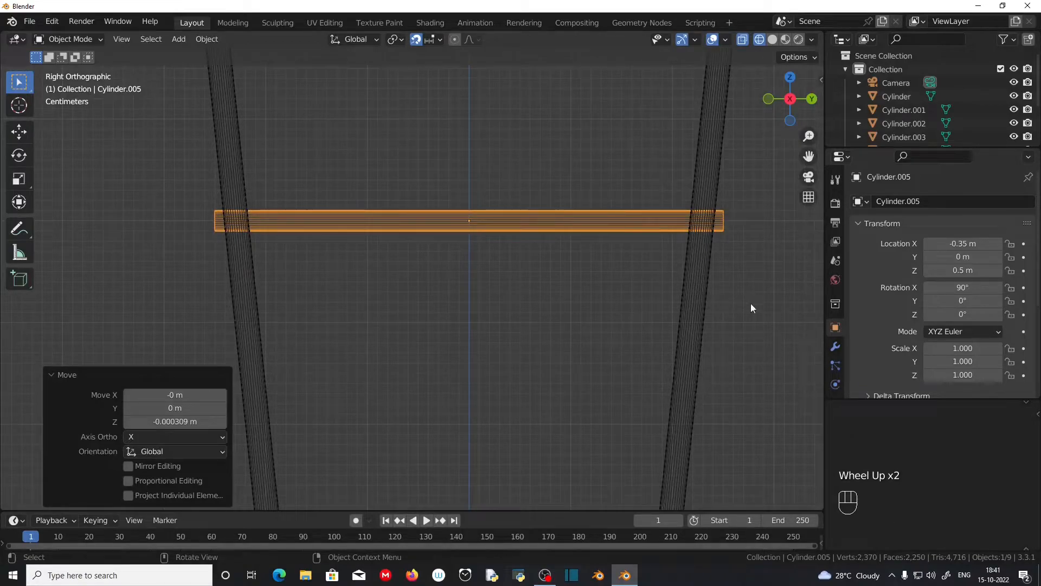
{"action": "key", "text": "s"}
{"action": "key", "text": "y"}
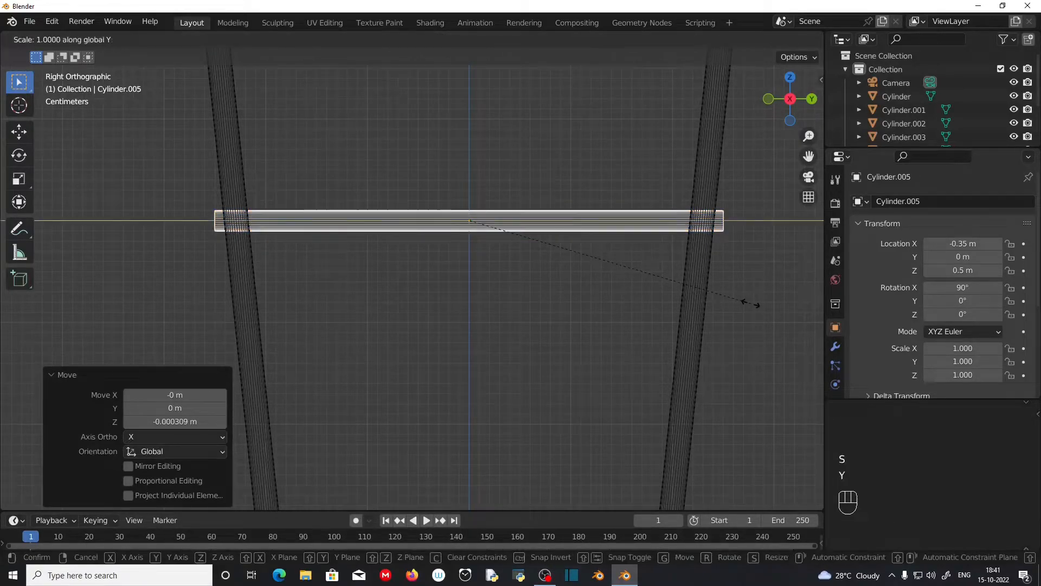
{"action": "left_click", "coordinate": [720, 301]}
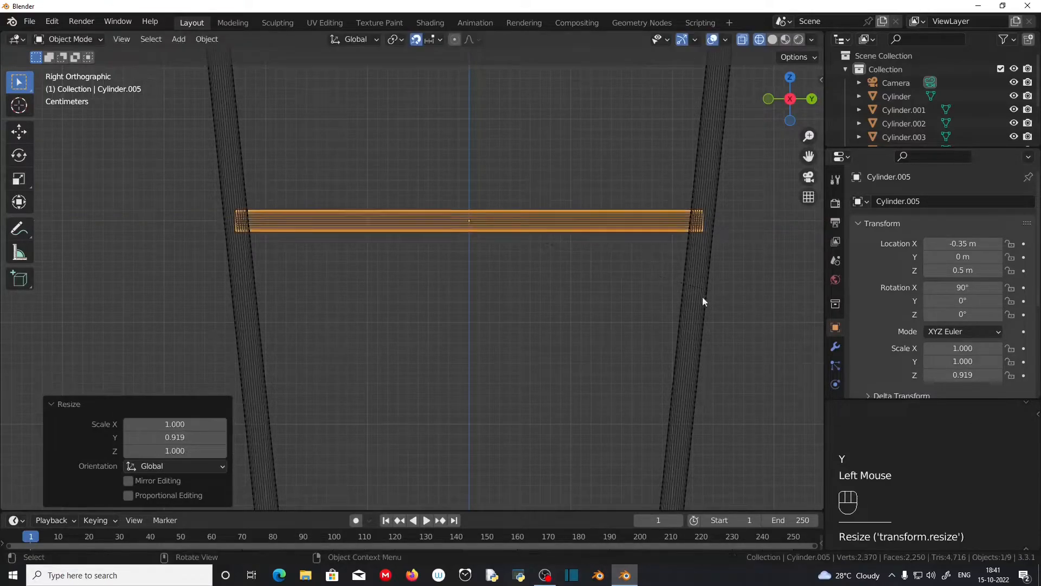
Return to solid display and add one centred loop cut across the middle of the crossbar's mesh.
{"action": "middle_click_drag", "start_coordinate": [501, 341], "coordinate": [493, 227], "text": "shift"}
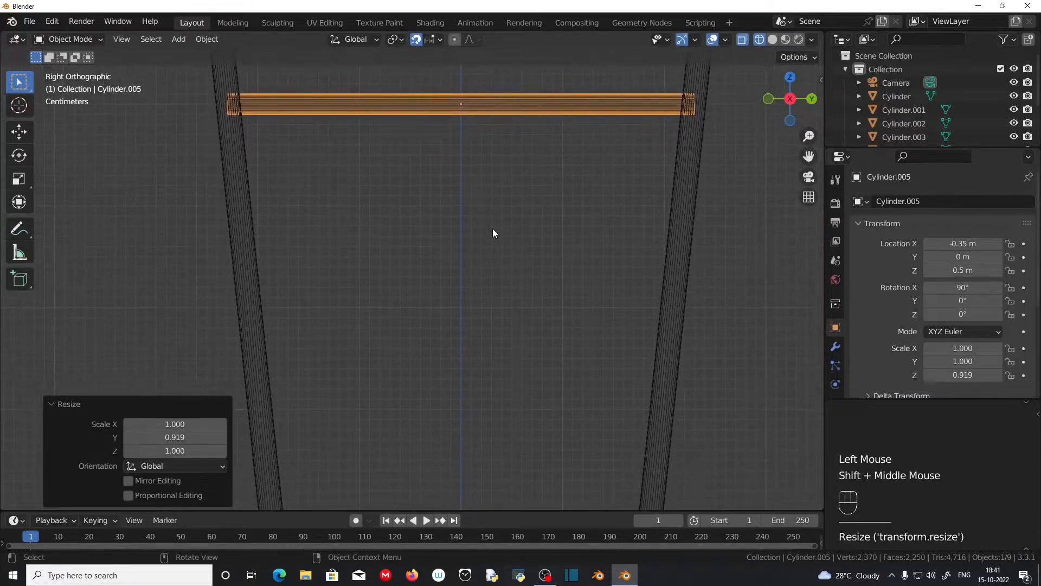
{"action": "scroll", "coordinate": [492, 228], "scroll_direction": "down", "scroll_amount": 2}
{"action": "middle_click_drag", "start_coordinate": [408, 269], "coordinate": [630, 282]}
{"action": "mouse_move", "coordinate": [605, 317]}
{"action": "middle_mouse_down"}
{"action": "mouse_move", "coordinate": [532, 280]}
{"action": "mouse_move", "coordinate": [570, 244]}
{"action": "middle_mouse_up"}
{"action": "left_click", "coordinate": [772, 40]}
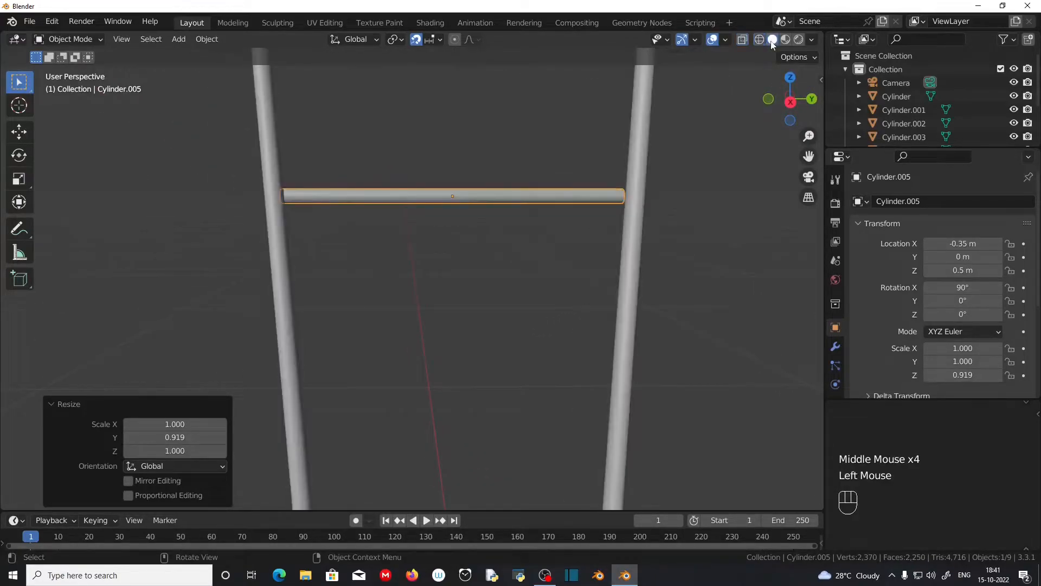
{"action": "scroll", "coordinate": [482, 262], "scroll_direction": "up", "scroll_amount": 1}
{"action": "middle_click_drag", "start_coordinate": [445, 225], "coordinate": [448, 202]}
{"action": "left_click", "coordinate": [449, 198]}
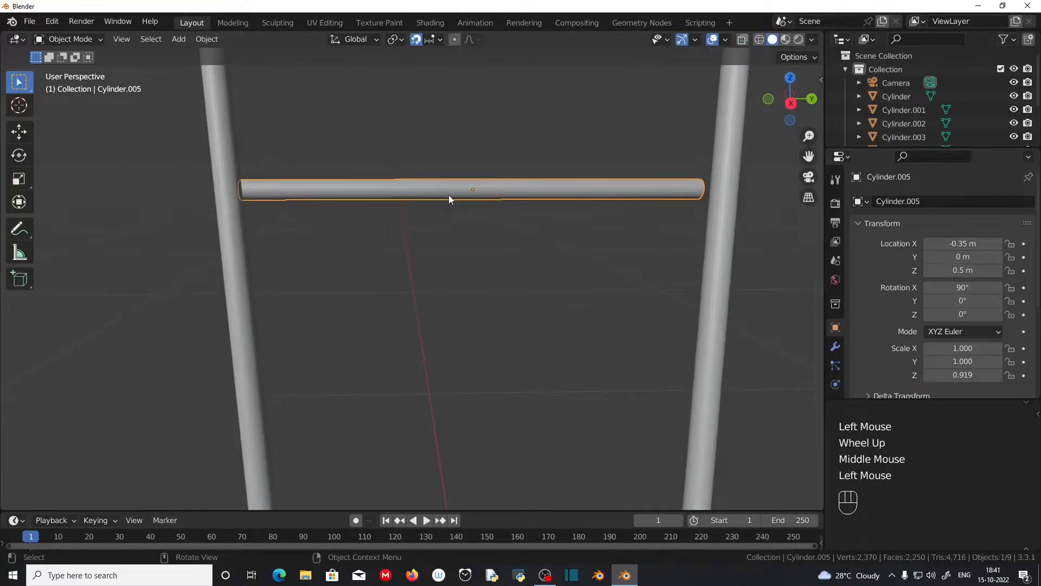
{"action": "key", "text": "Tab"}
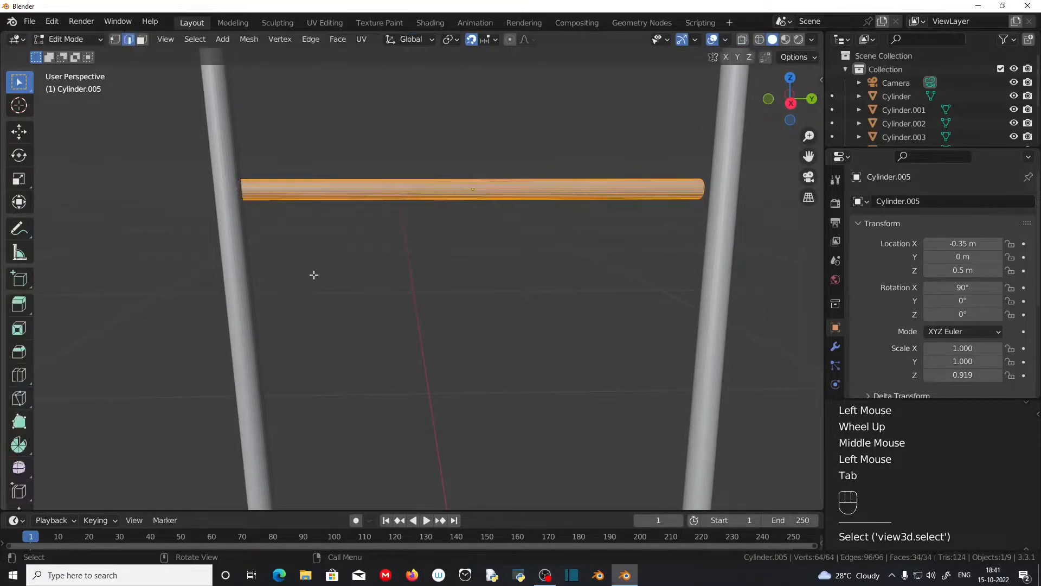
{"action": "key", "text": "ctrl+r"}
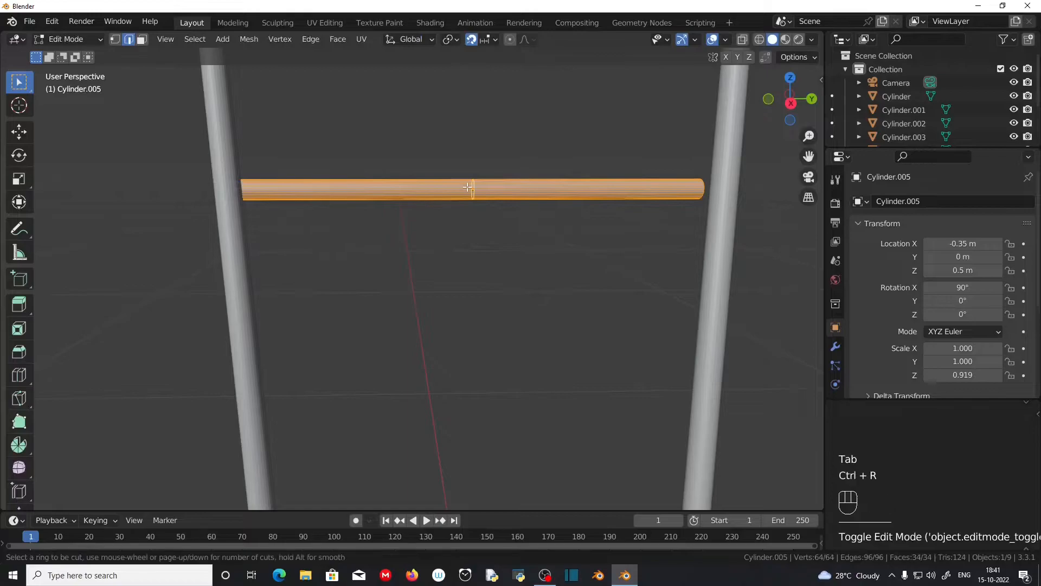
{"action": "left_click", "coordinate": [468, 187]}
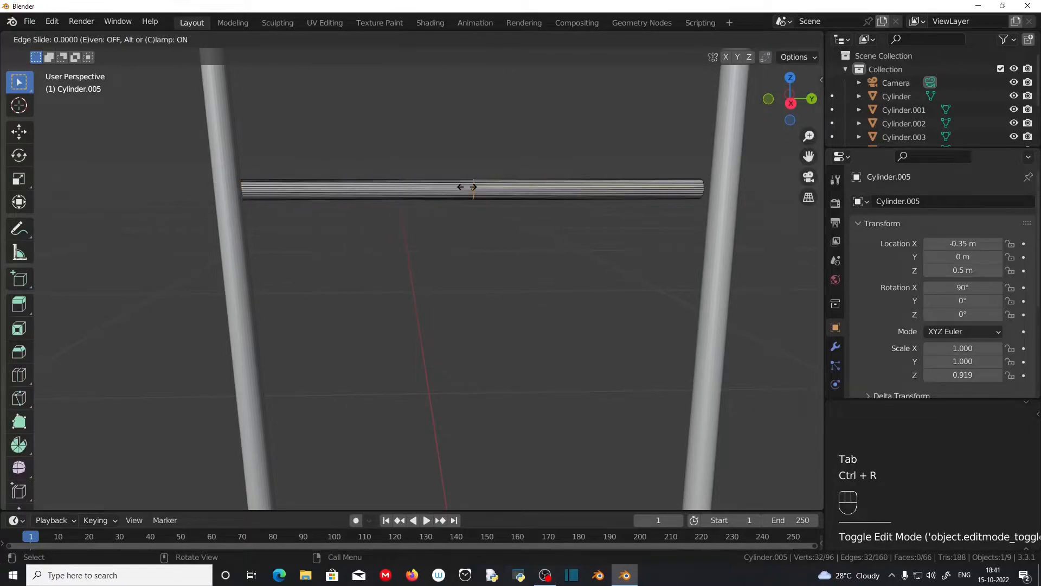
{"action": "right_click", "coordinate": [467, 187]}
Turn off snapping and move the crossbar's middle edge loop -0.05 m along the global X axis.
{"action": "middle_click_drag", "start_coordinate": [429, 268], "coordinate": [428, 299]}
{"action": "scroll", "coordinate": [429, 299], "scroll_direction": "up", "scroll_amount": 2}
{"action": "middle_click_drag", "start_coordinate": [443, 345], "coordinate": [468, 354]}
{"action": "scroll", "coordinate": [468, 355], "scroll_direction": "down", "scroll_amount": 2}
{"action": "key", "text": "g"}
{"action": "key", "text": "Escape"}
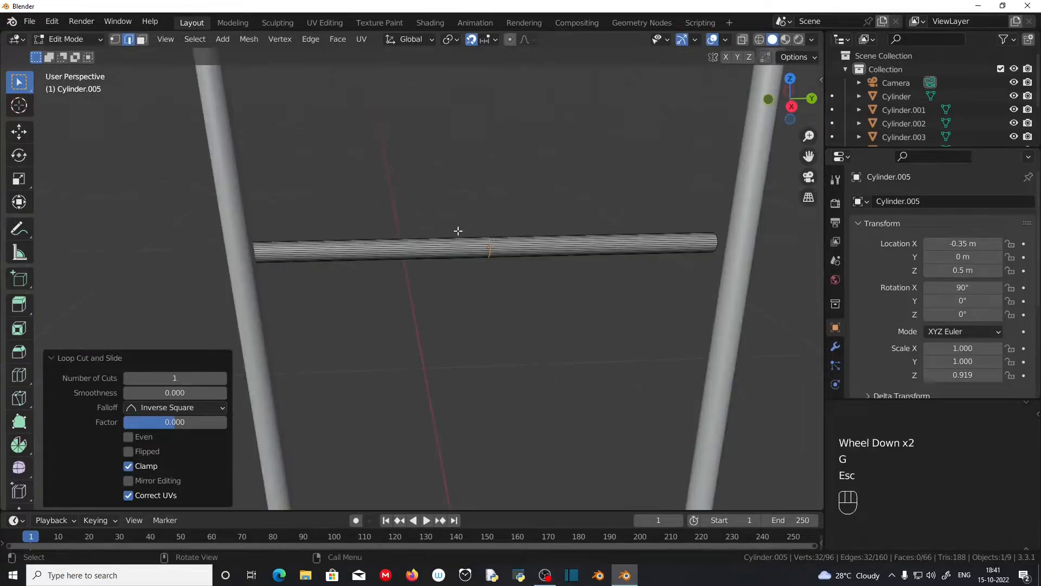
{"action": "left_click", "coordinate": [471, 42]}
{"action": "key", "text": "g"}
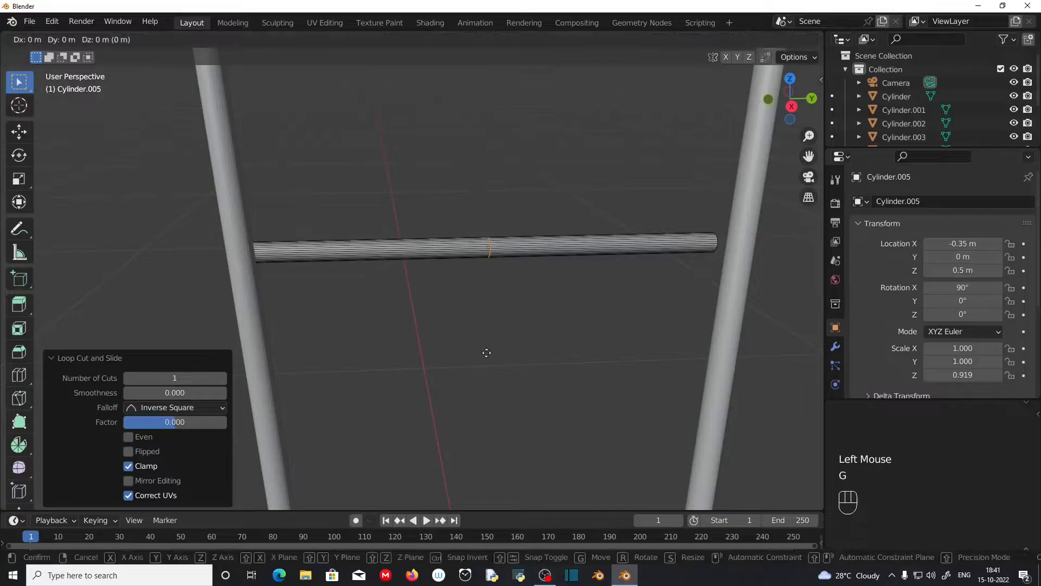
{"action": "key", "text": "x"}
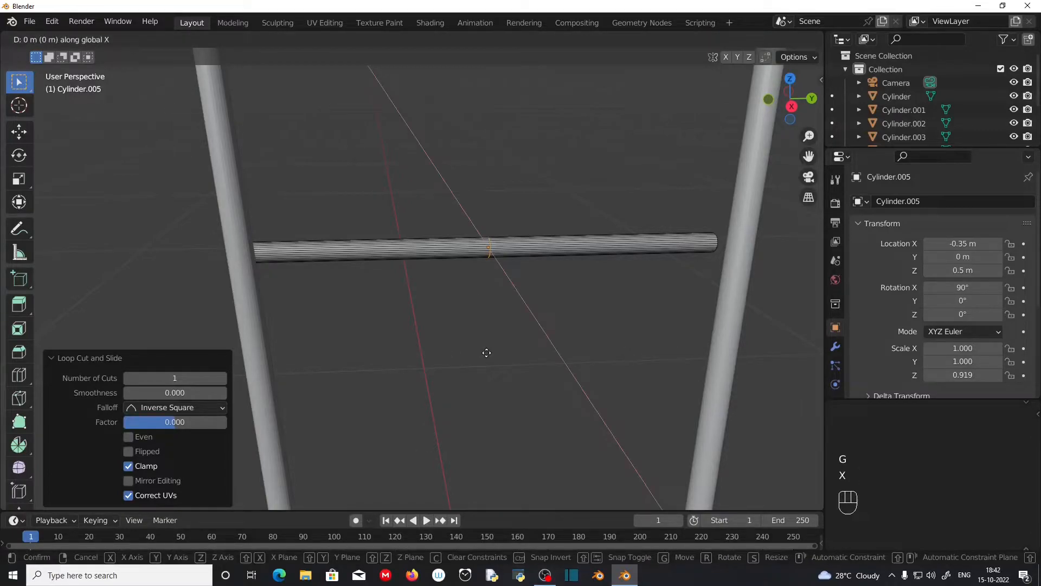
{"action": "type", "text": "-(.05"}
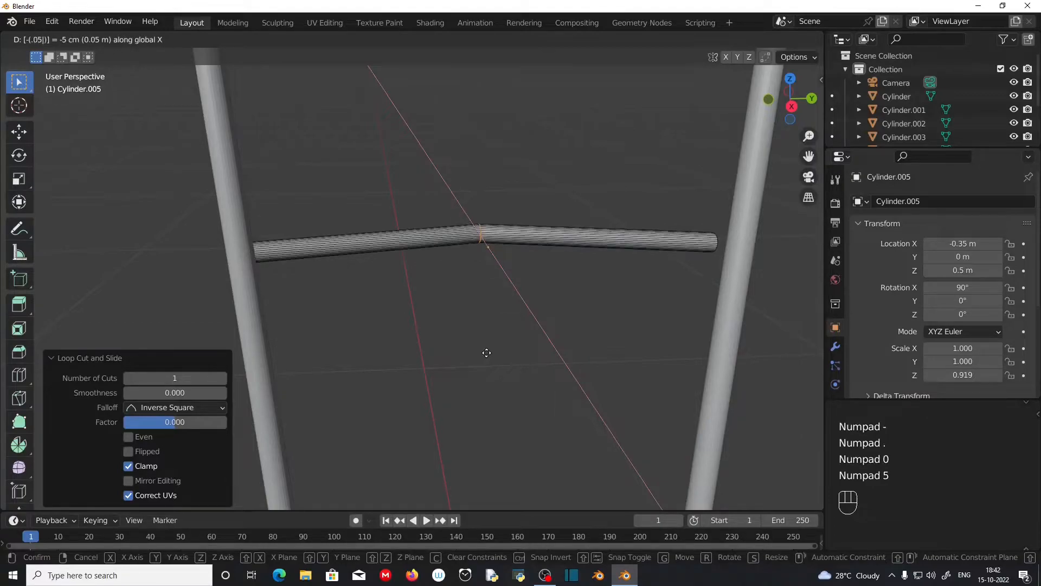
{"action": "key", "text": "KP_Enter"}
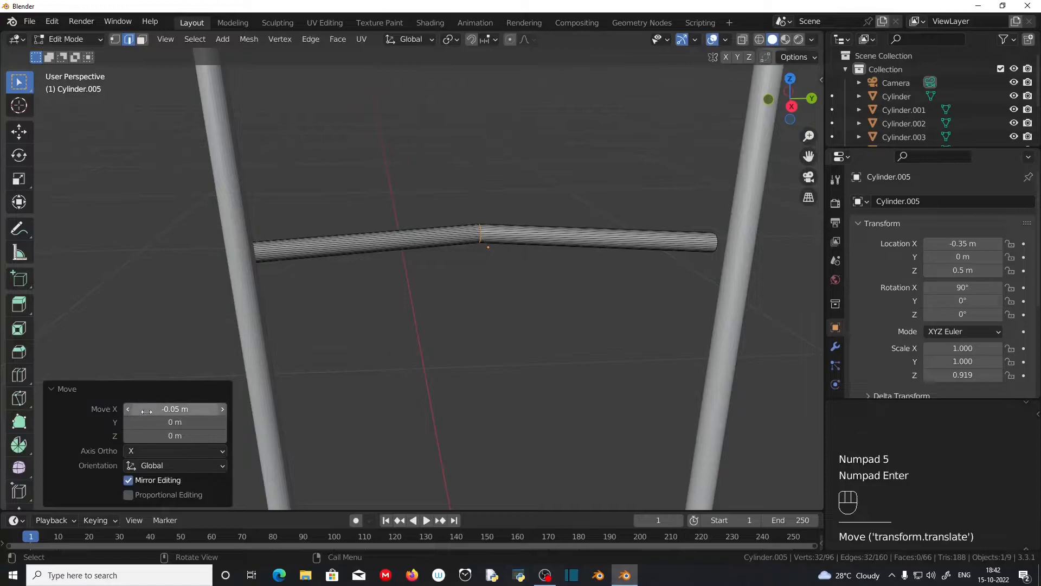
Bevel the crossbar's middle edge loop with a width of about 0.211 m and 5 segments, then leave mesh editing.
{"action": "middle_click_drag", "start_coordinate": [386, 330], "coordinate": [470, 315]}
{"action": "scroll", "coordinate": [469, 315], "scroll_direction": "up", "scroll_amount": 2}
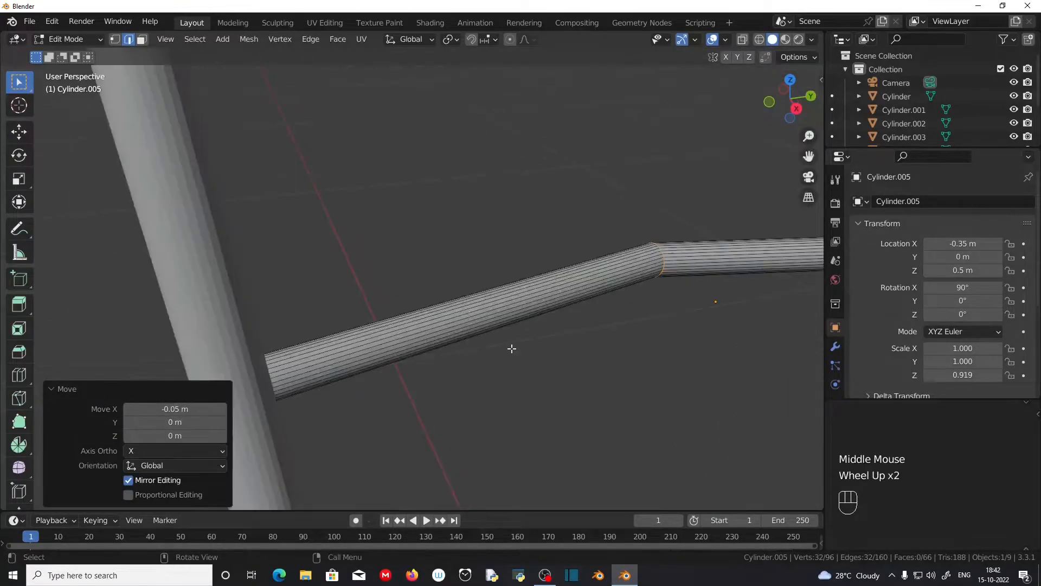
{"action": "middle_click_drag", "start_coordinate": [511, 347], "coordinate": [474, 344]}
{"action": "scroll", "coordinate": [464, 311], "scroll_direction": "down", "scroll_amount": 2}
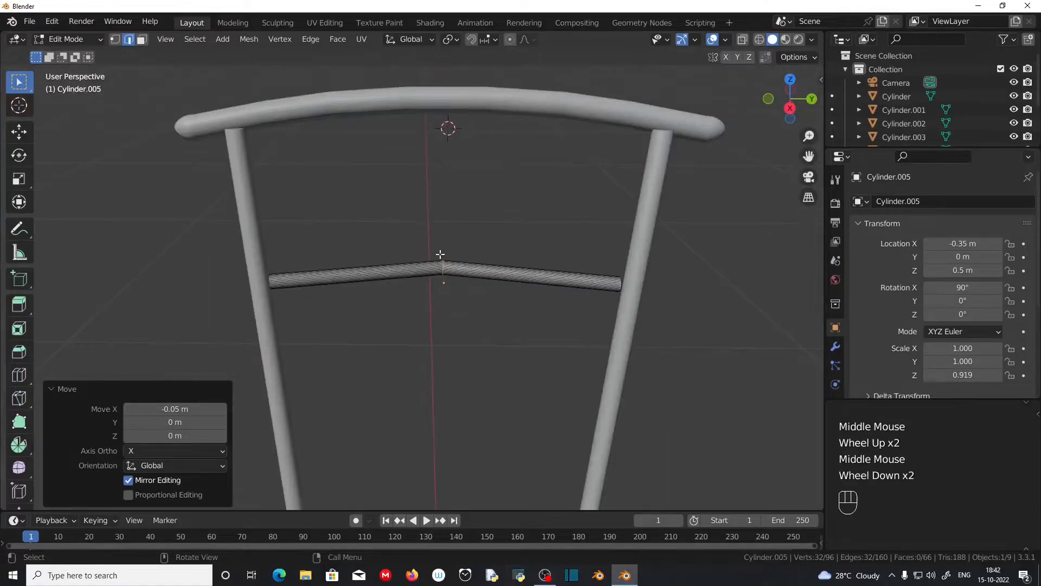
{"action": "key", "text": "ctrl+b"}
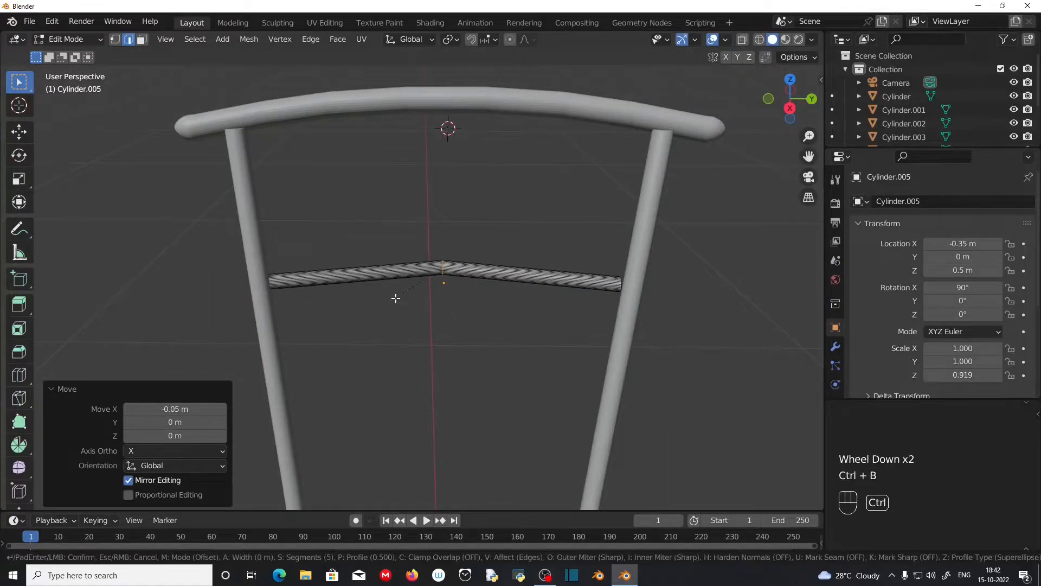
{"action": "left_click", "coordinate": [257, 355]}
{"action": "middle_click_drag", "start_coordinate": [412, 333], "coordinate": [546, 358]}
{"action": "key", "text": "KP_1"}
{"action": "middle_click_drag", "start_coordinate": [442, 321], "coordinate": [222, 208]}
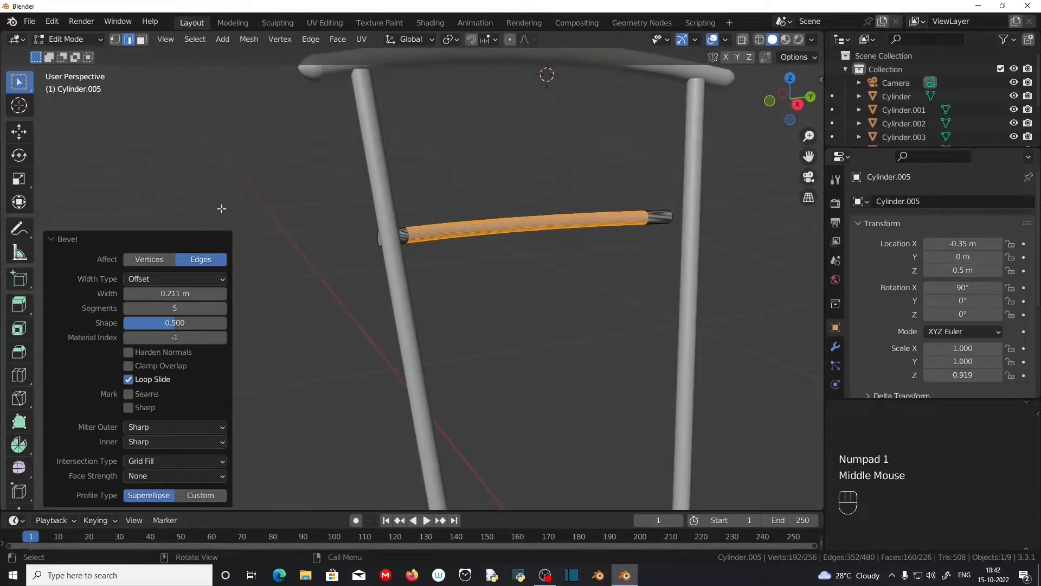
{"action": "key", "text": "Tab"}
Duplicate the curved crossbar in the right wireframe view with snapping on, placing the copy 0.15 m lower along Z.
{"action": "scroll", "coordinate": [431, 242], "scroll_direction": "down", "scroll_amount": 2}
{"action": "middle_click_drag", "start_coordinate": [431, 242], "coordinate": [454, 265]}
{"action": "key", "text": "KP_3"}
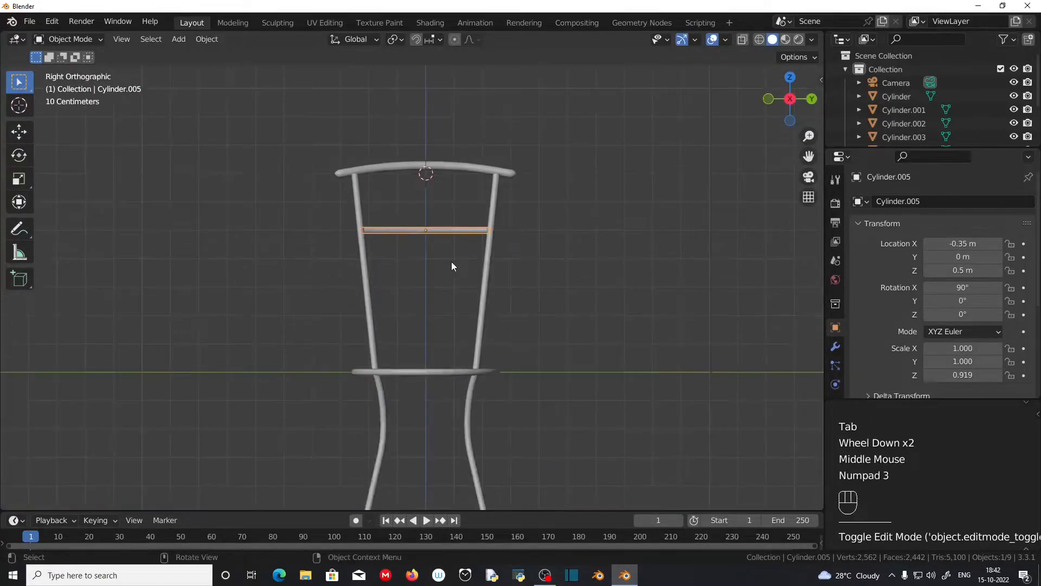
{"action": "scroll", "coordinate": [451, 266], "scroll_direction": "up", "scroll_amount": 4}
{"action": "left_click", "coordinate": [759, 40]}
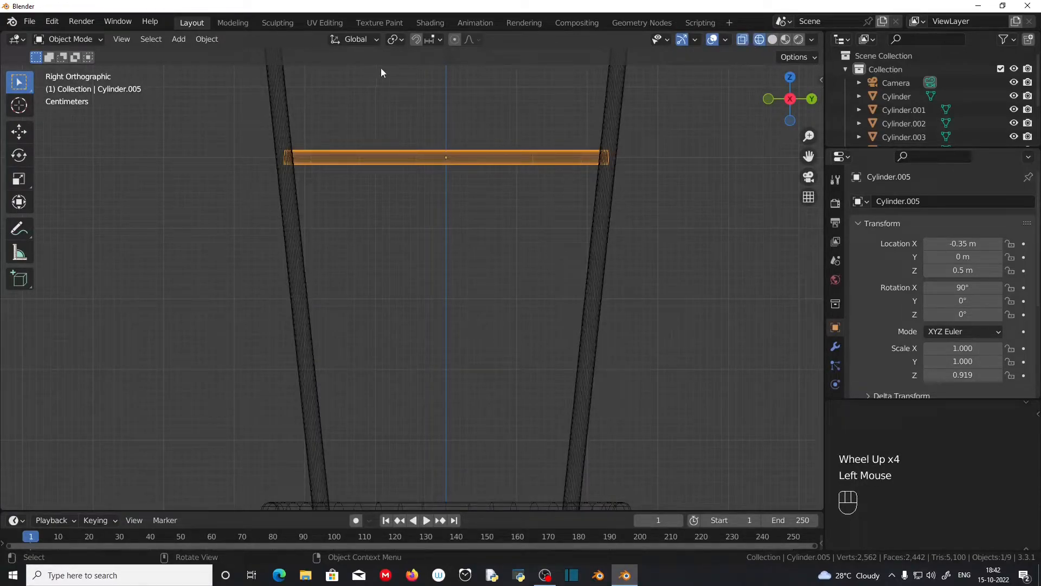
{"action": "left_click", "coordinate": [414, 39]}
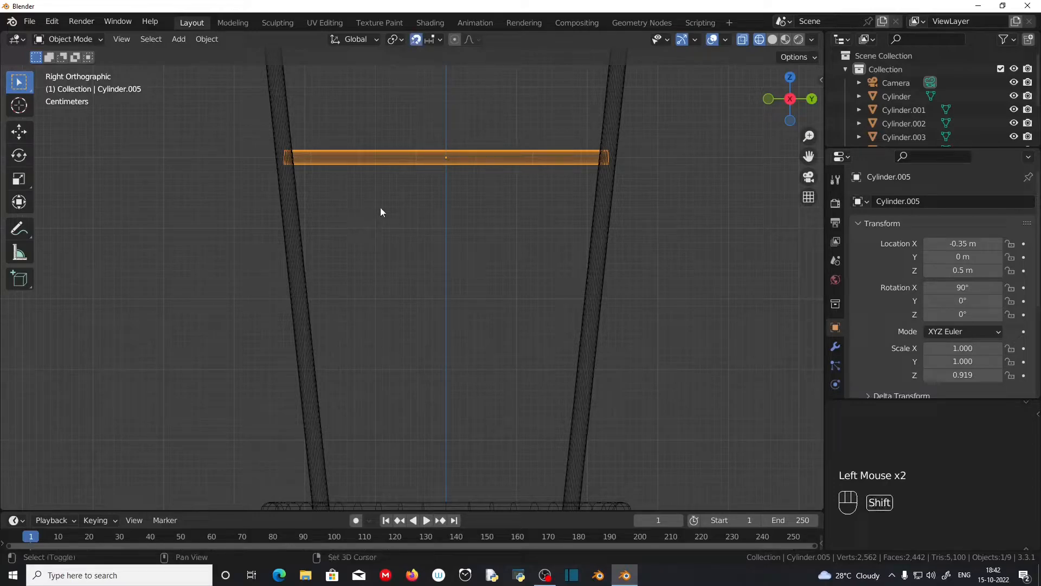
{"action": "key", "text": "shift+d"}
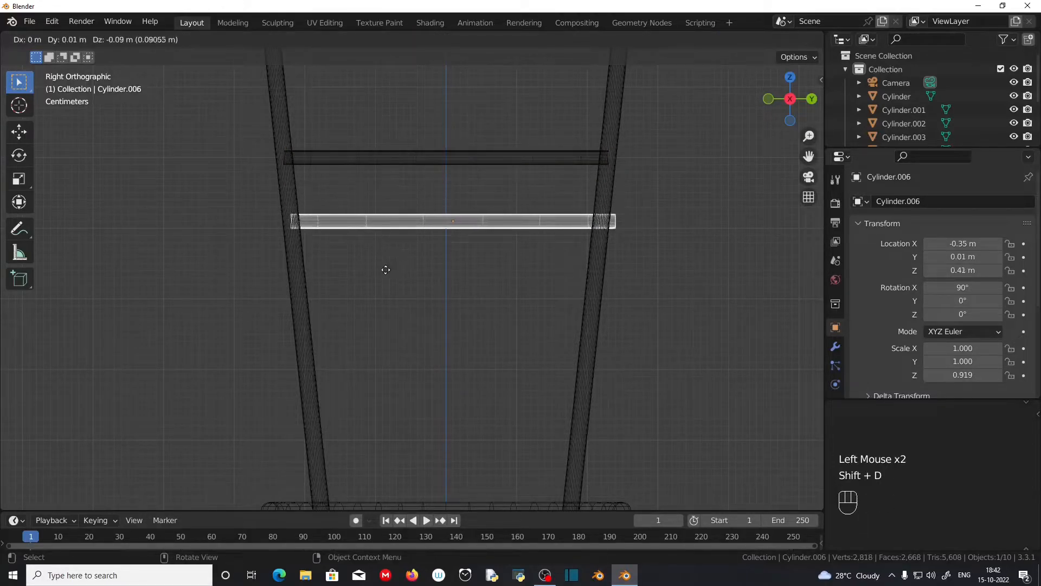
{"action": "key", "text": "z"}
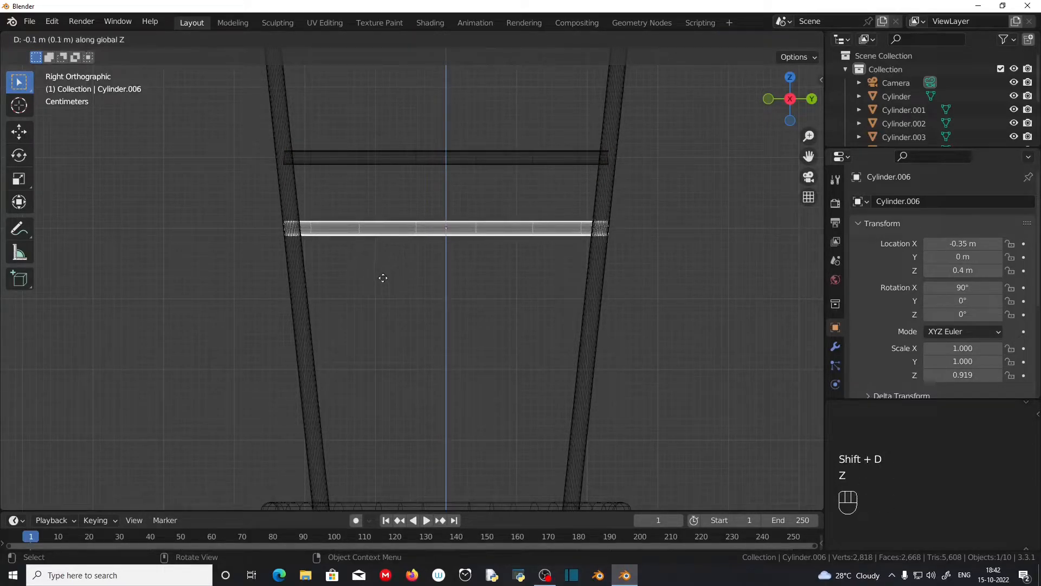
{"action": "left_click", "coordinate": [384, 315]}
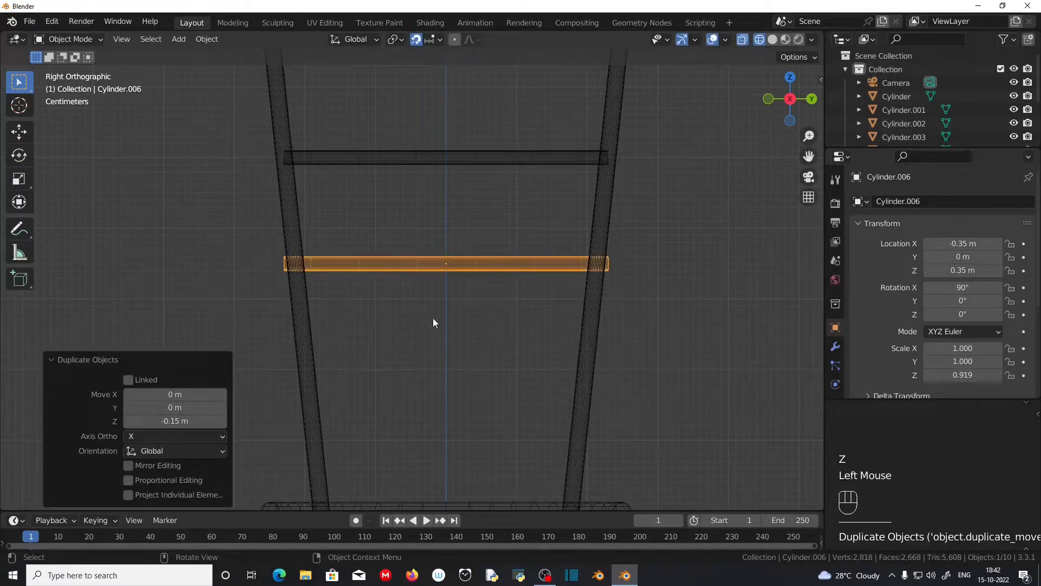
Duplicate the second backrest crossbar again, placing the copy 0.15 m lower along the global Z axis.
{"action": "key", "text": "shift"}
{"action": "key", "text": "shift+d"}
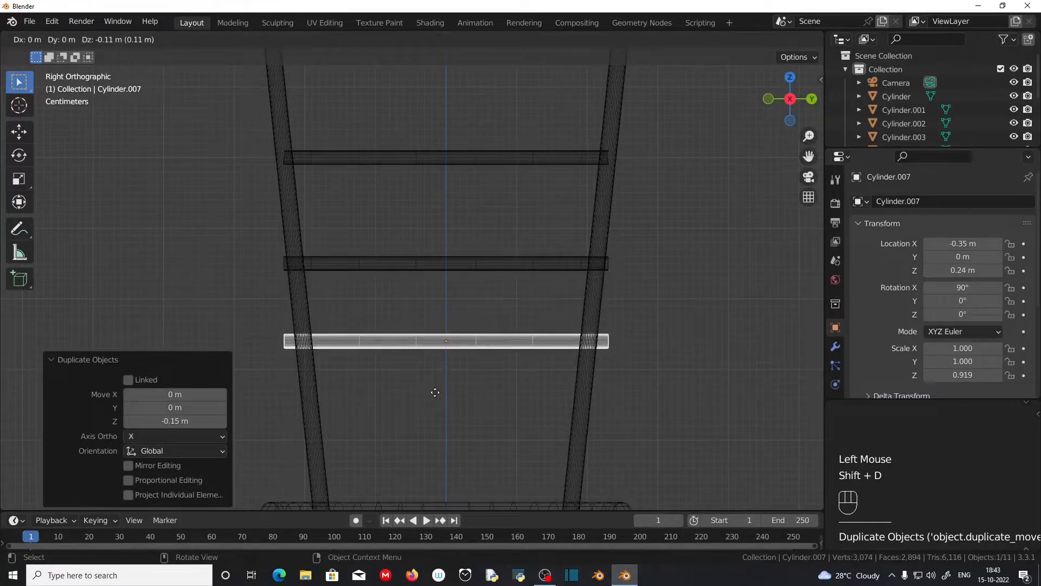
{"action": "key", "text": "z"}
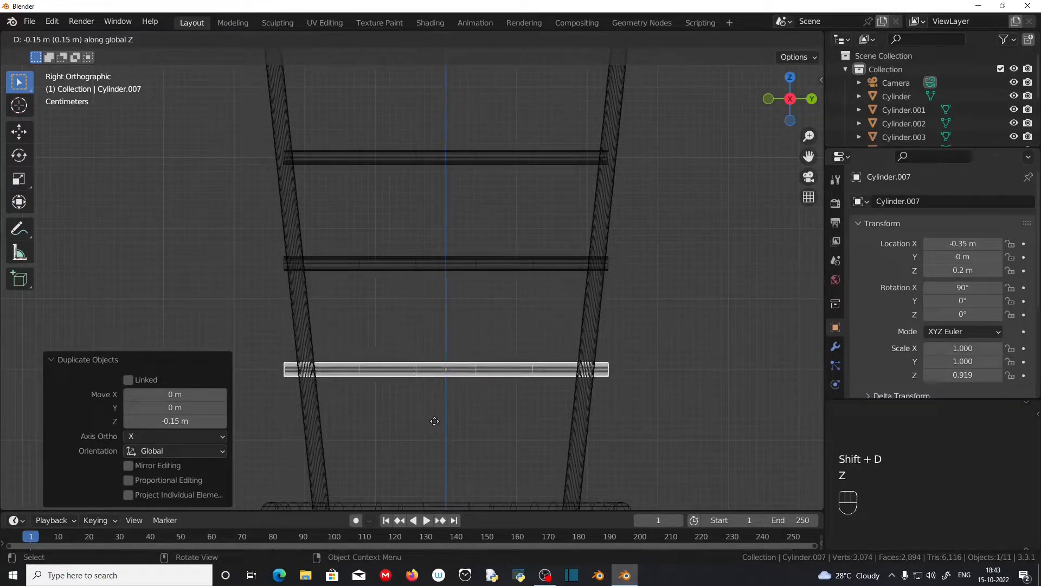
{"action": "left_click", "coordinate": [435, 421]}
Scale the lowest crossbar along the global Y axis by about 0.866 to fit between the posts.
{"action": "scroll", "coordinate": [560, 377], "scroll_direction": "up", "scroll_amount": 2}
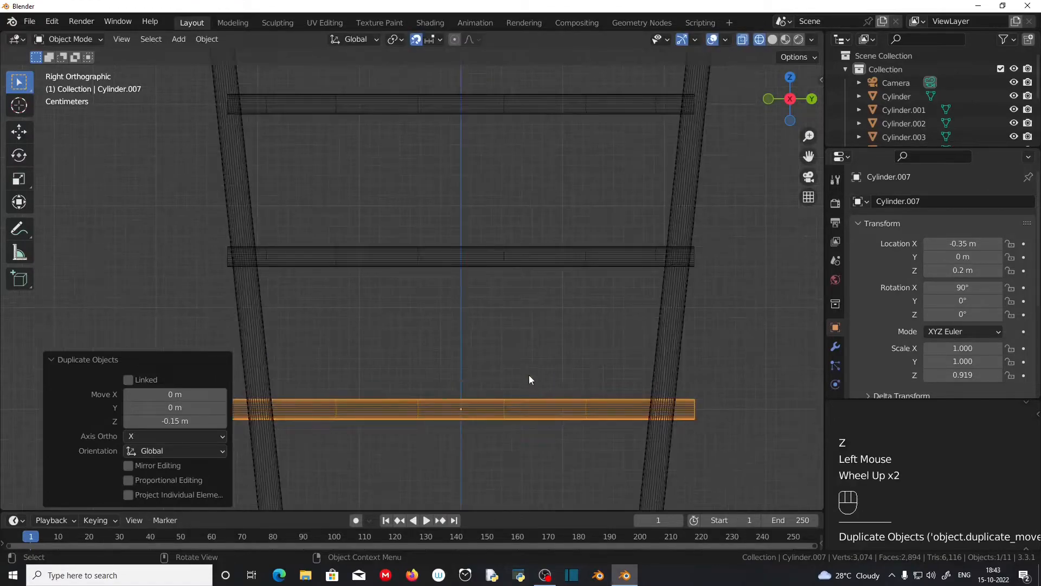
{"action": "middle_click_drag", "start_coordinate": [446, 367], "coordinate": [423, 245], "text": "shift"}
{"action": "left_click", "coordinate": [428, 265]}
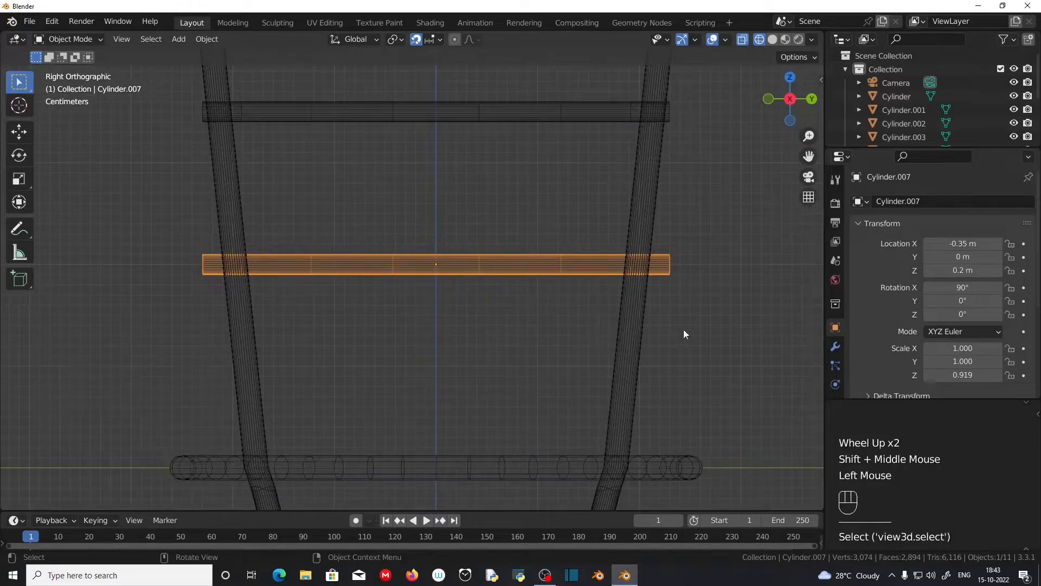
{"action": "key", "text": "s"}
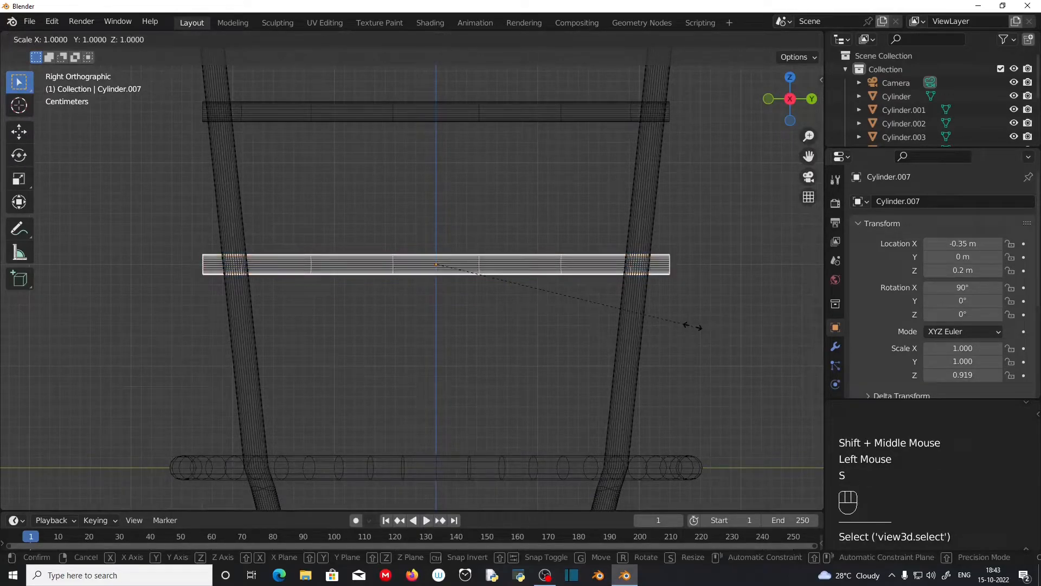
{"action": "key", "text": "y"}
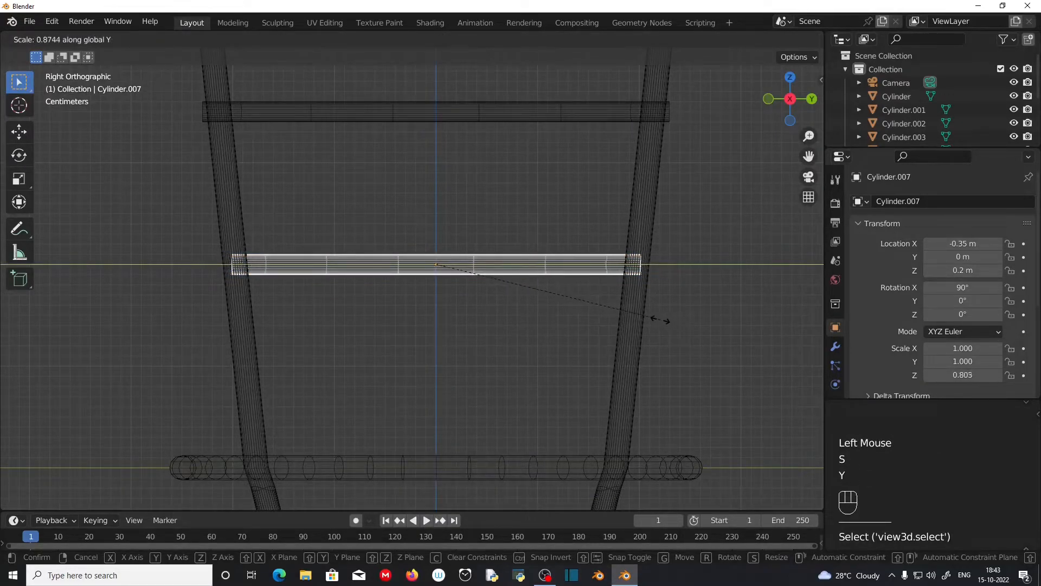
{"action": "left_click", "coordinate": [659, 319]}
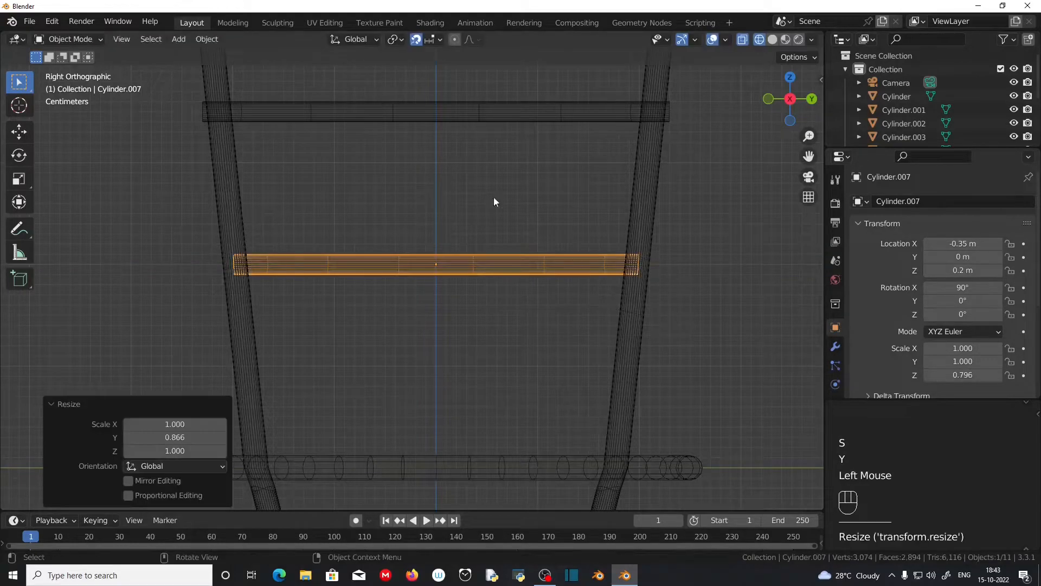
Scale the middle crossbar along the global Y axis by about 0.928 so its ends stay within the posts.
{"action": "left_click", "coordinate": [426, 119]}
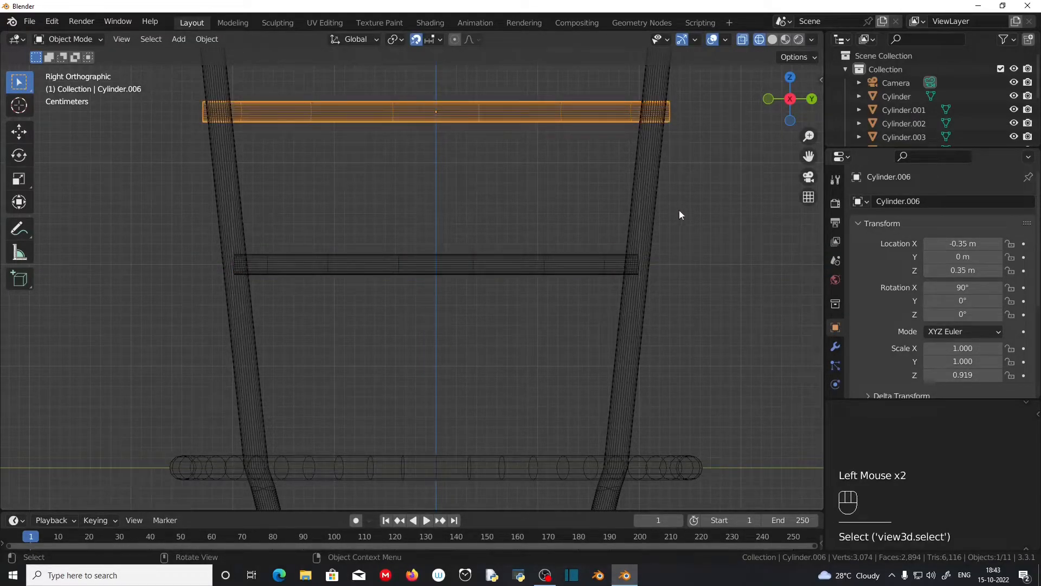
{"action": "key", "text": "s"}
{"action": "key", "text": "y"}
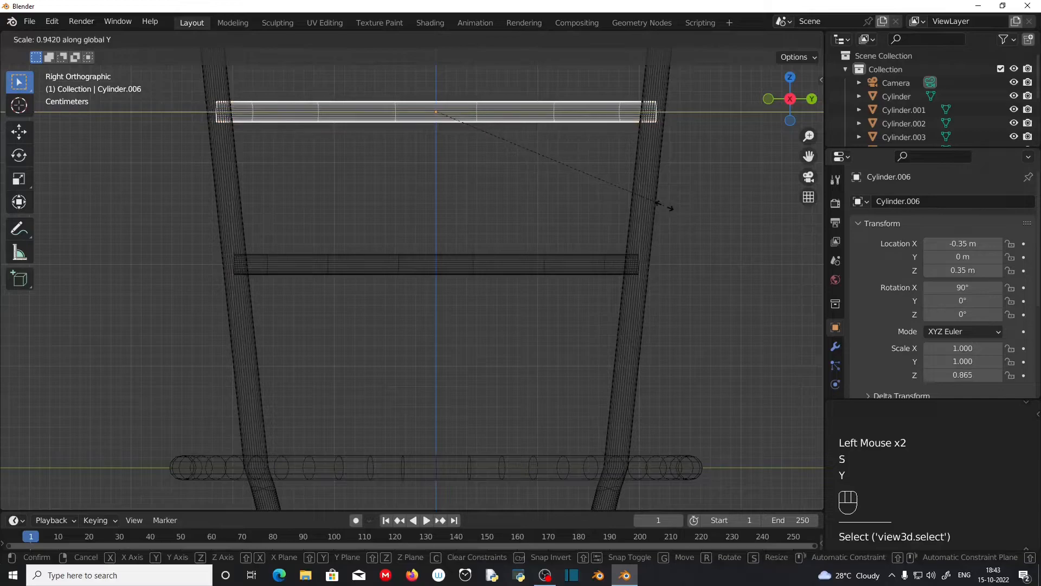
{"action": "left_click", "coordinate": [662, 206]}
In the front view, move the lowest crossbar about 0.114 m along X onto the slanted post, overriding the grid snap.
{"action": "scroll", "coordinate": [490, 206], "scroll_direction": "down", "scroll_amount": 2}
{"action": "middle_click_drag", "start_coordinate": [490, 206], "coordinate": [343, 316]}
{"action": "scroll", "coordinate": [321, 315], "scroll_direction": "down", "scroll_amount": 2}
{"action": "key", "text": "KP_1"}
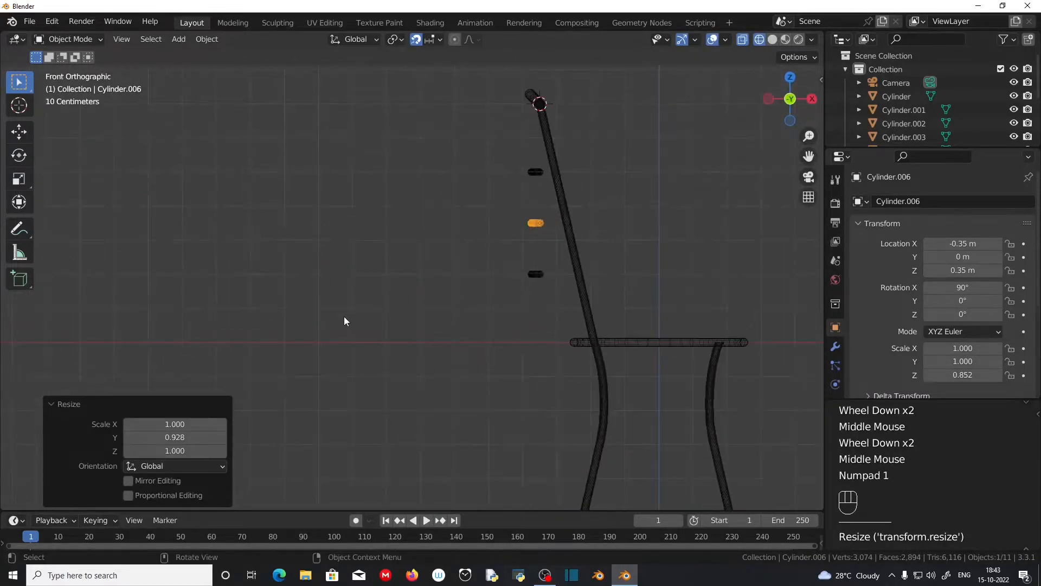
{"action": "scroll", "coordinate": [532, 283], "scroll_direction": "up", "scroll_amount": 2}
{"action": "middle_click_drag", "start_coordinate": [593, 308], "coordinate": [436, 280], "text": "shift"}
{"action": "scroll", "coordinate": [522, 256], "scroll_direction": "up", "scroll_amount": 2}
{"action": "left_click", "coordinate": [436, 280]}
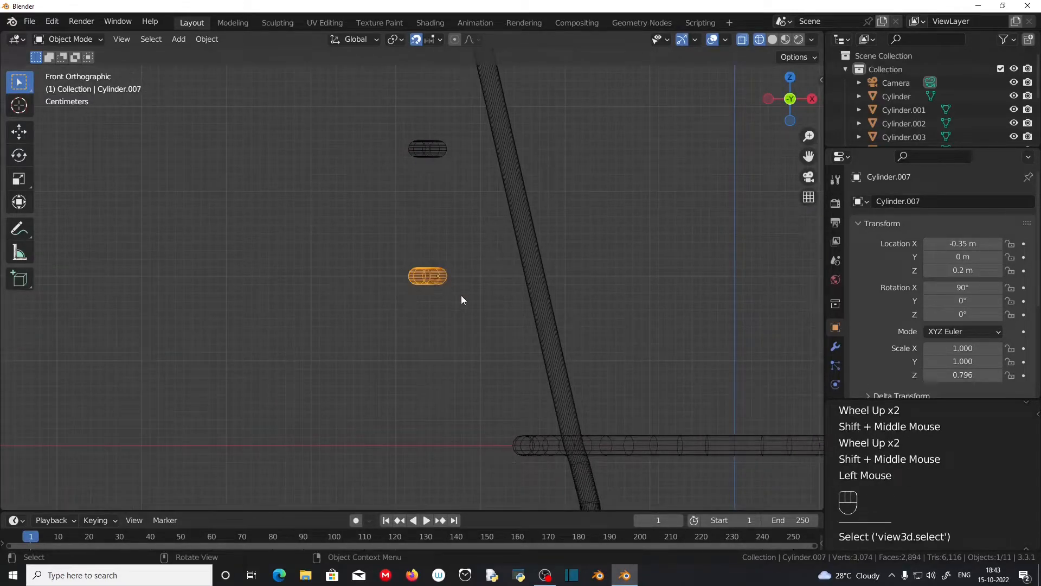
{"action": "key", "text": "g"}
{"action": "key", "text": "x"}
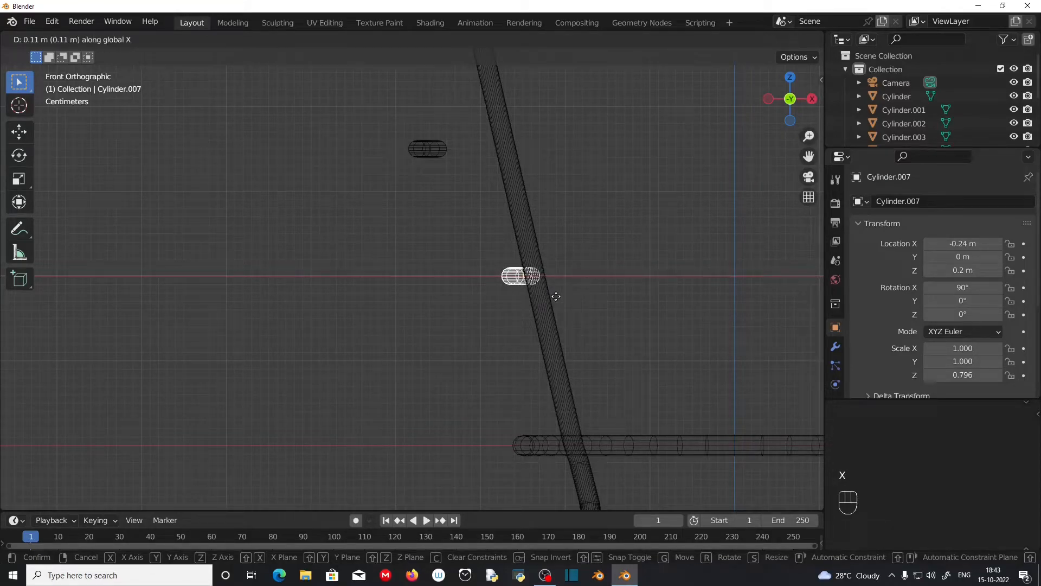
{"action": "key", "text": "ctrl"}
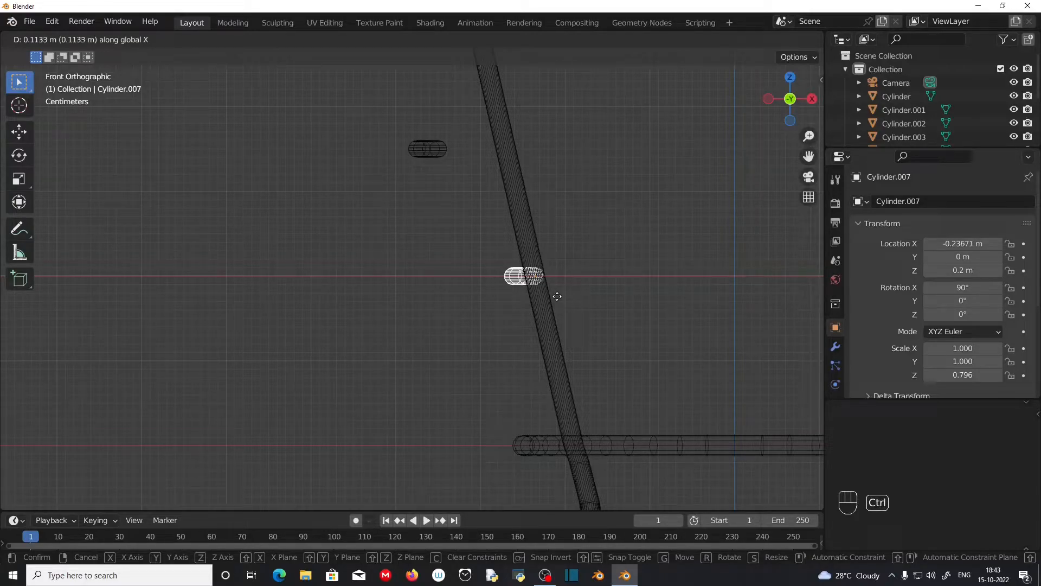
{"action": "left_click", "coordinate": [554, 292], "text": "ctrl"}
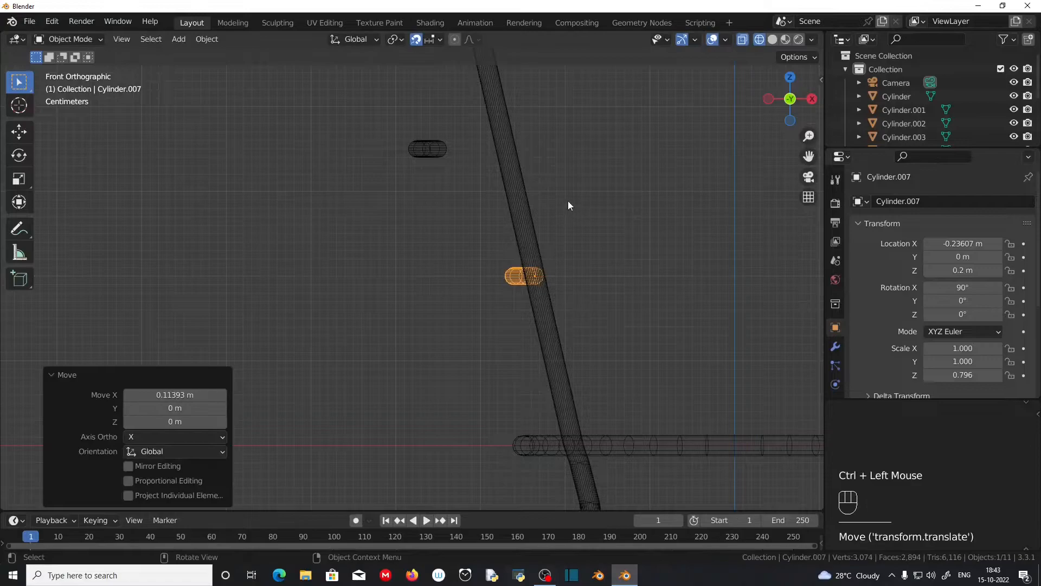
Move the middle crossbar about 0.079 m along X onto the slanted post, overriding the grid snap.
{"action": "middle_click_drag", "start_coordinate": [569, 206], "coordinate": [571, 263], "text": "shift"}
{"action": "left_click", "coordinate": [437, 225]}
{"action": "key", "text": "g"}
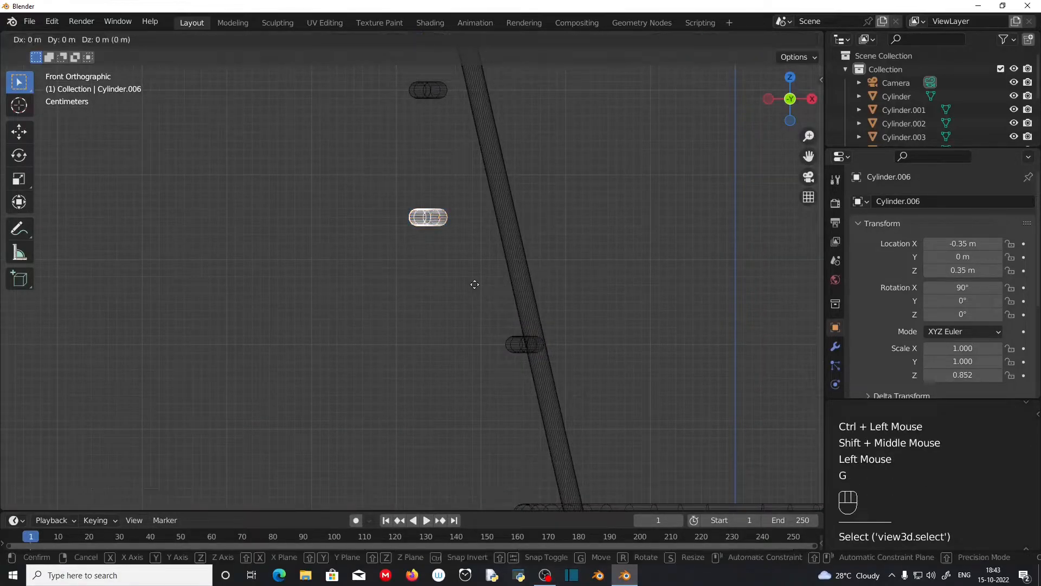
{"action": "key", "text": "x"}
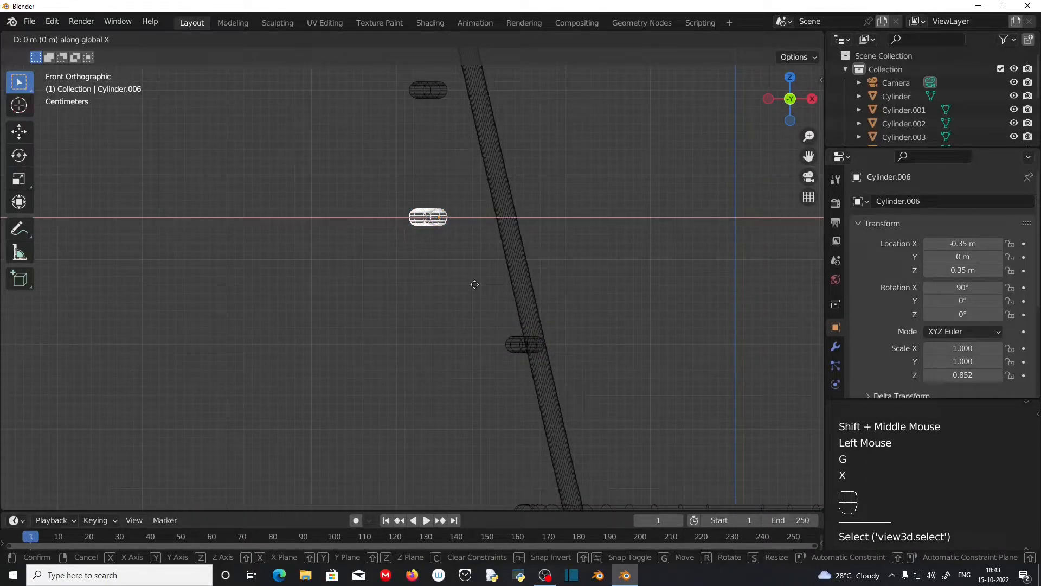
{"action": "left_click", "coordinate": [541, 281], "text": "ctrl"}
Move the uppermost of the three crossbars about 0.046 m along X onto the slanted post, overriding the grid snap.
{"action": "middle_click_drag", "start_coordinate": [567, 204], "coordinate": [553, 304], "text": "shift"}
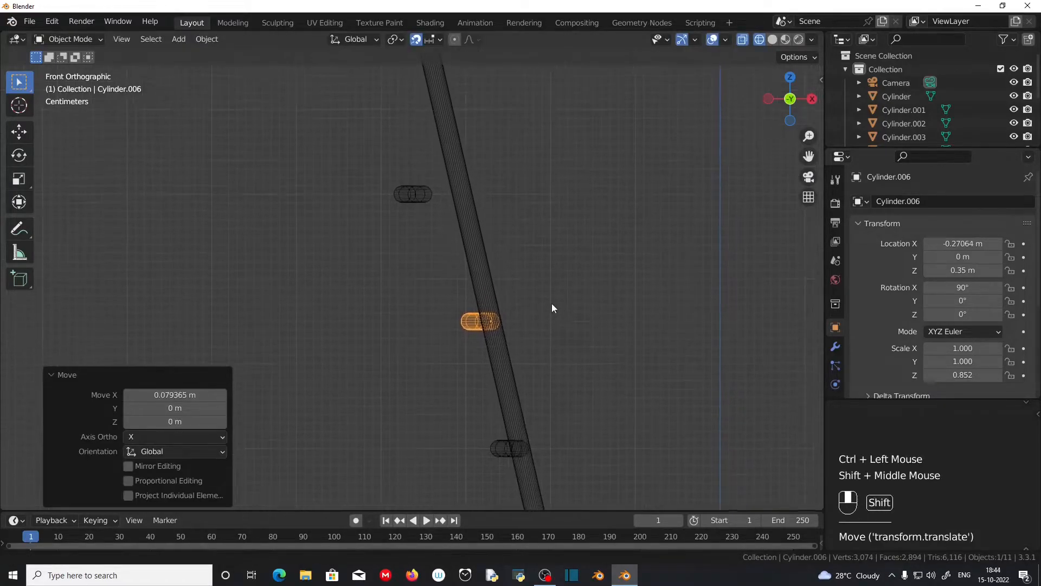
{"action": "left_click", "coordinate": [413, 194]}
{"action": "key", "text": "g"}
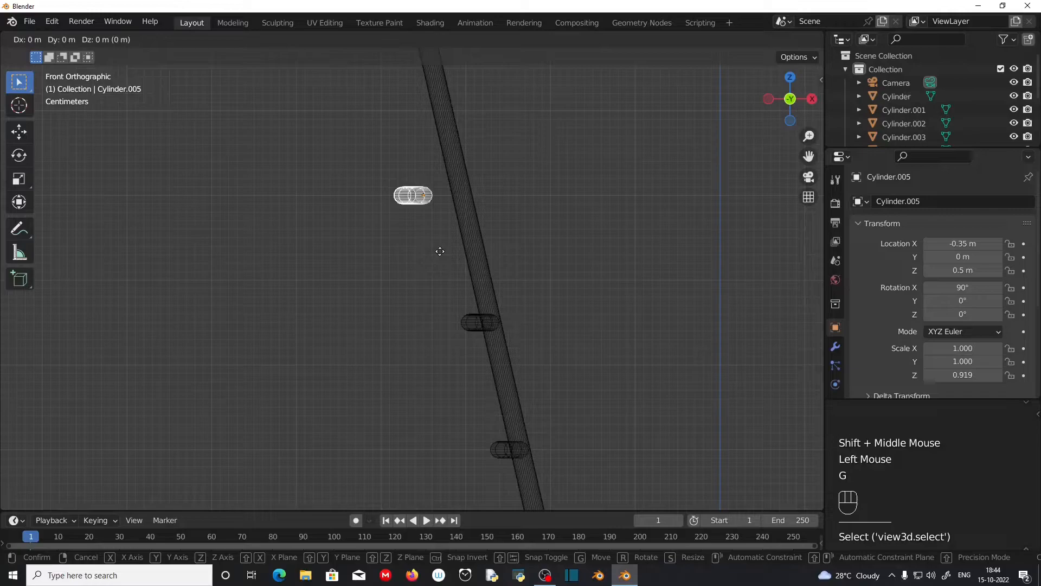
{"action": "key", "text": "x"}
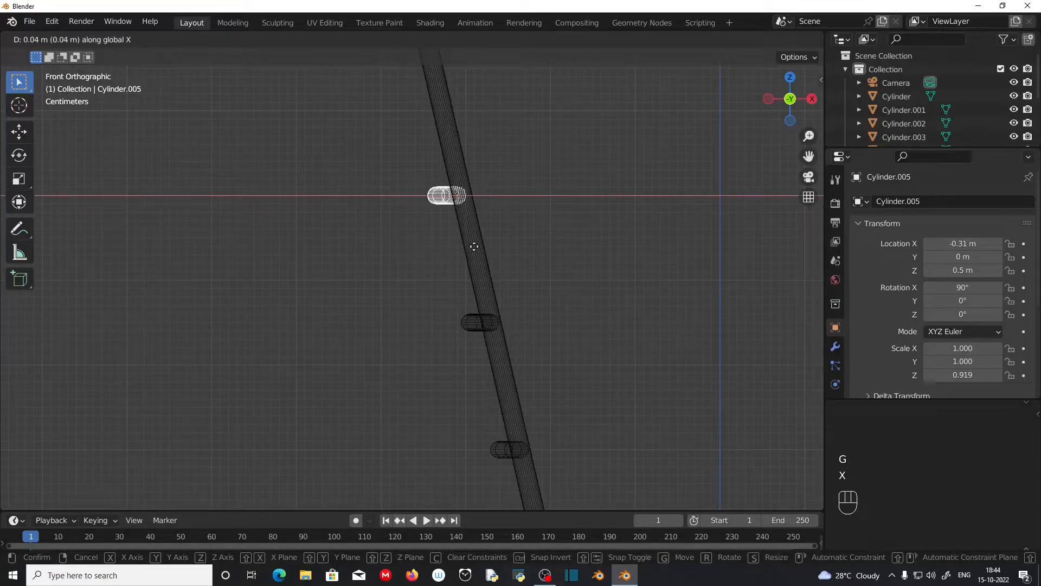
{"action": "key", "text": "ctrl"}
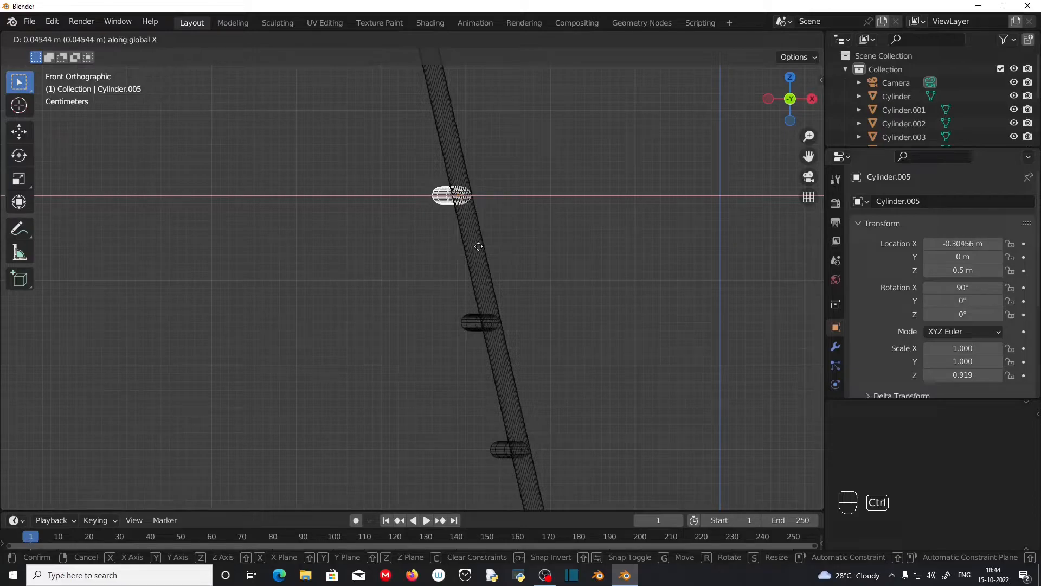
{"action": "left_click", "coordinate": [479, 246], "text": "ctrl"}
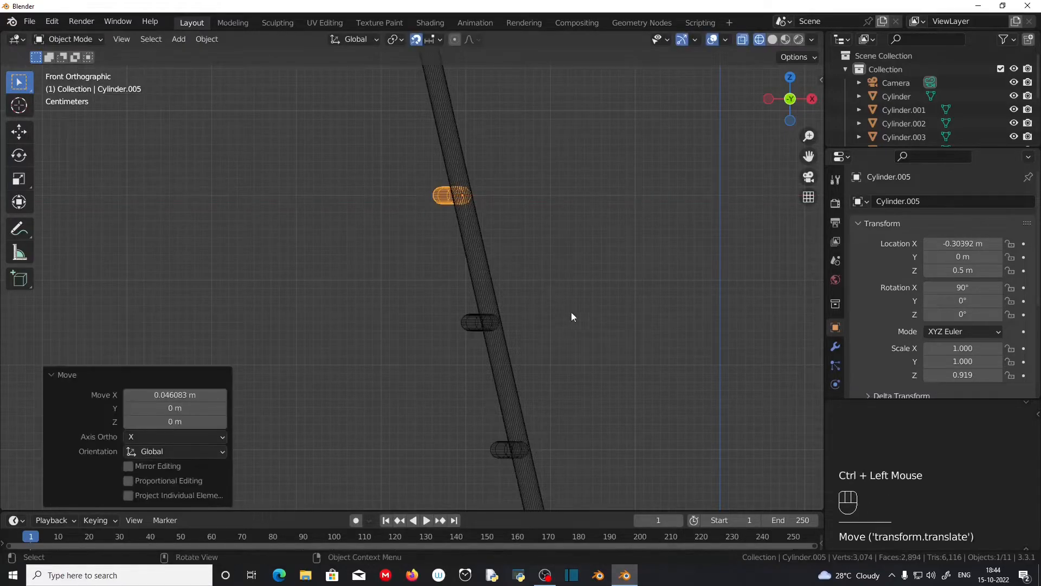
Return to solid display, deselect everything and check how the three crossbars meet the backrest posts.
{"action": "scroll", "coordinate": [576, 320], "scroll_direction": "down", "scroll_amount": 2}
{"action": "middle_click_drag", "start_coordinate": [576, 320], "coordinate": [389, 320]}
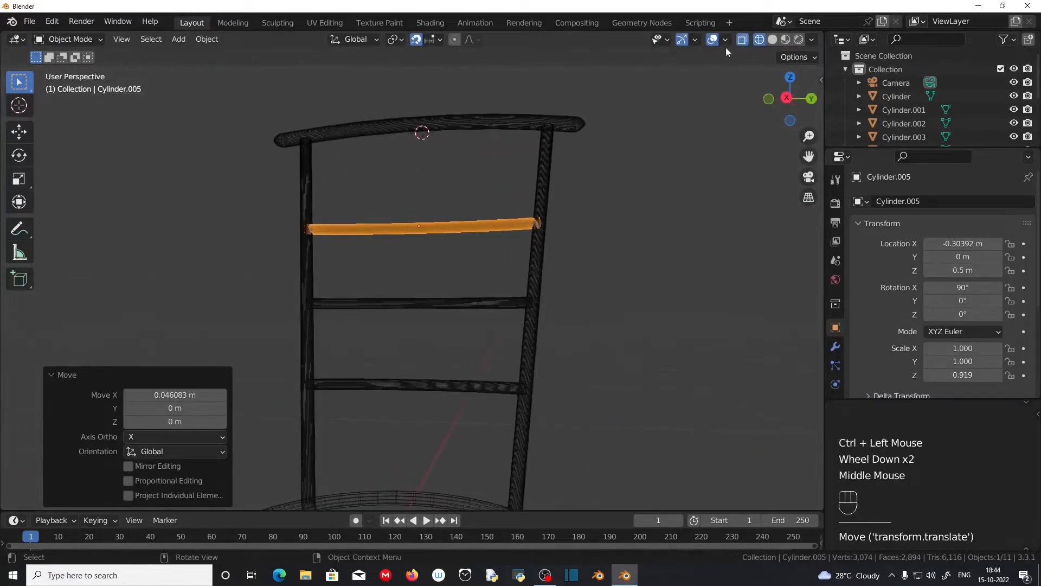
{"action": "left_click", "coordinate": [773, 39]}
{"action": "scroll", "coordinate": [411, 272], "scroll_direction": "up", "scroll_amount": 1}
{"action": "middle_click_drag", "start_coordinate": [471, 291], "coordinate": [770, 275]}
{"action": "left_click", "coordinate": [319, 249]}
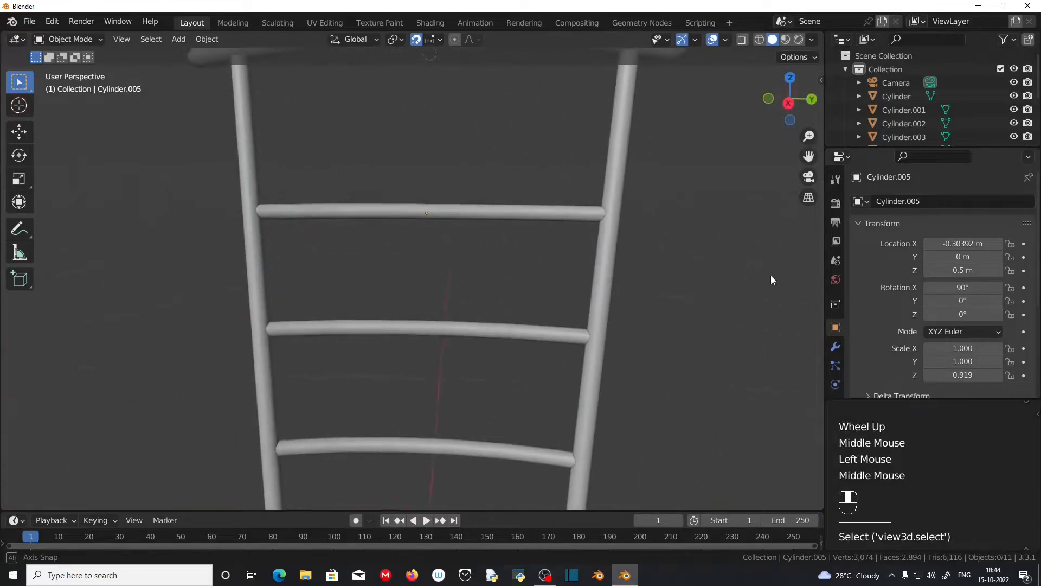
Duplicate the seat ring 0.19 m lower along Z in the front view and rotate the copy 18°.
{"action": "scroll", "coordinate": [488, 279], "scroll_direction": "down", "scroll_amount": 3}
{"action": "middle_click_drag", "start_coordinate": [454, 282], "coordinate": [522, 297]}
{"action": "key", "text": "KP_1"}
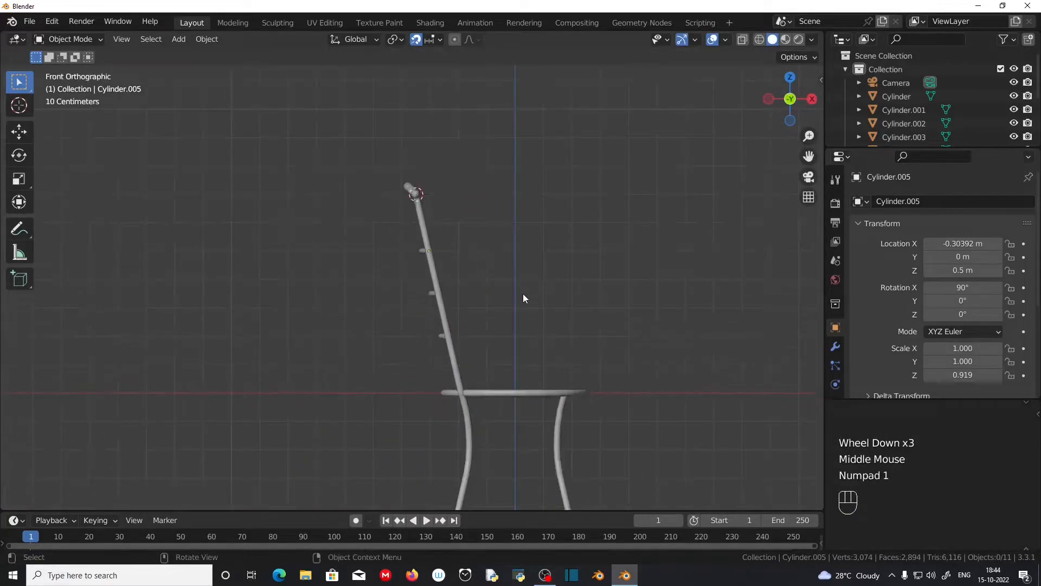
{"action": "middle_click_drag", "start_coordinate": [538, 385], "coordinate": [439, 259], "text": "shift"}
{"action": "scroll", "coordinate": [510, 217], "scroll_direction": "up", "scroll_amount": 2}
{"action": "left_click", "coordinate": [440, 253]}
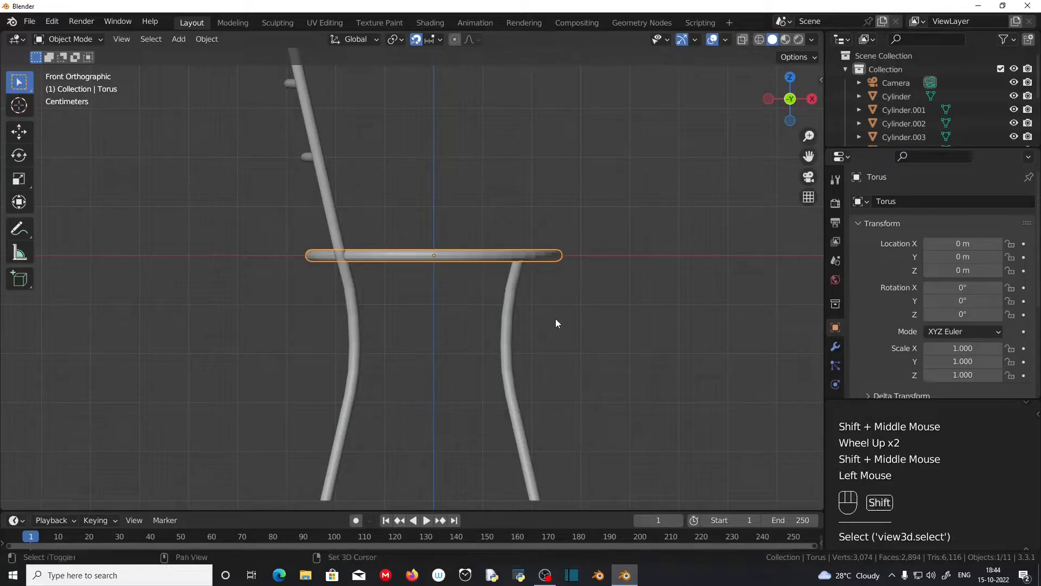
{"action": "key", "text": "shift+d"}
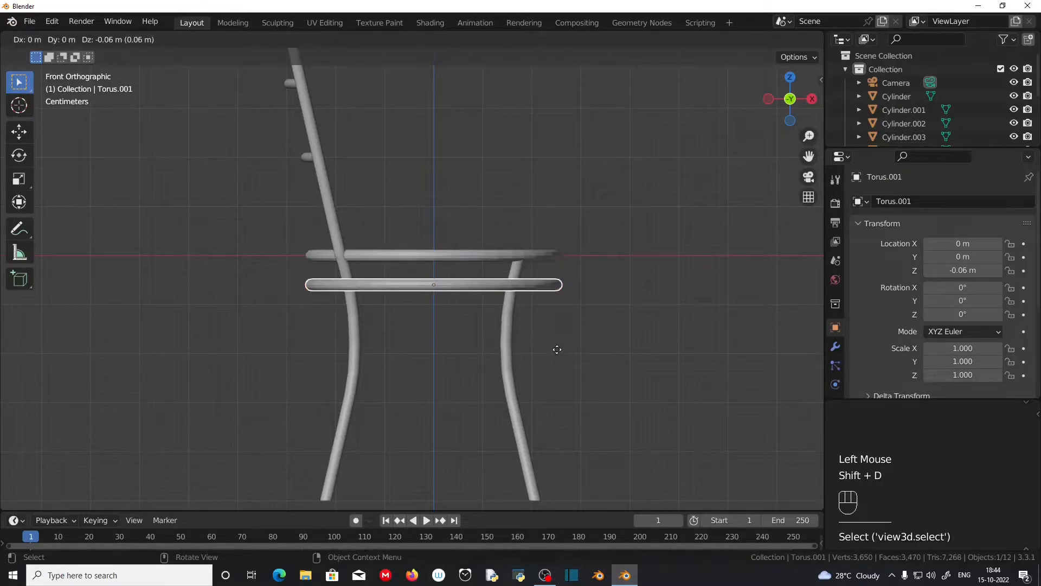
{"action": "key", "text": "z"}
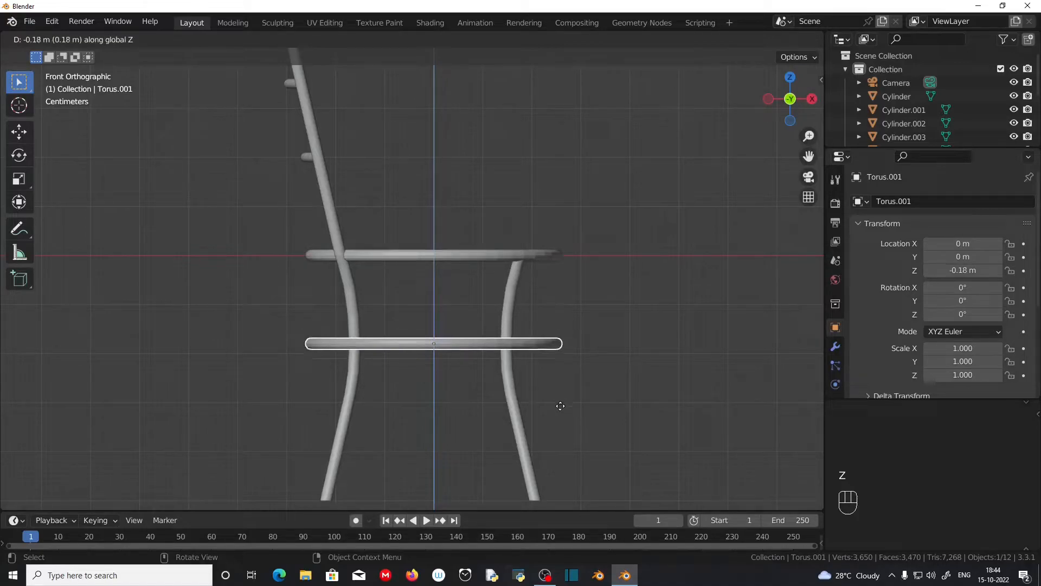
{"action": "left_click", "coordinate": [560, 411]}
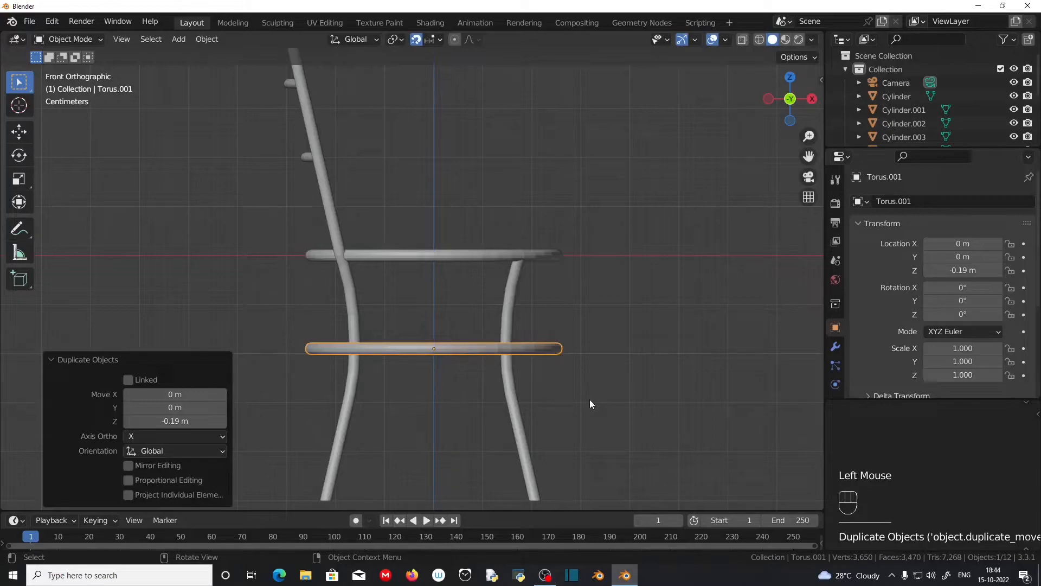
{"action": "key", "text": "r"}
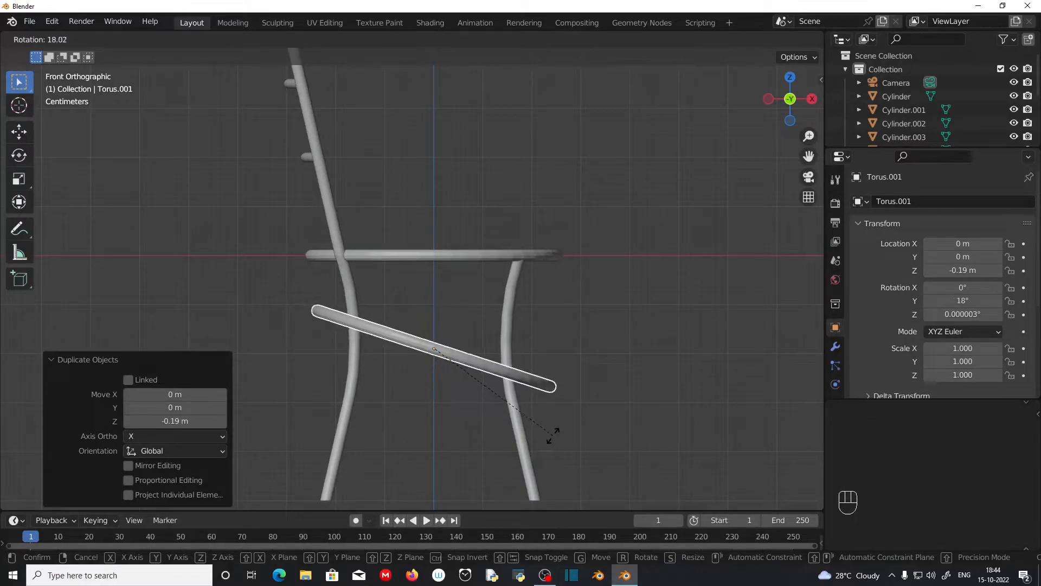
{"action": "left_click", "coordinate": [553, 435]}
Thin the tube of the tilted lower ring by about 0.0045 m, using Shrink/Fatten on its whole mesh.
{"action": "middle_click_drag", "start_coordinate": [367, 381], "coordinate": [276, 379]}
{"action": "scroll", "coordinate": [279, 380], "scroll_direction": "up", "scroll_amount": 2}
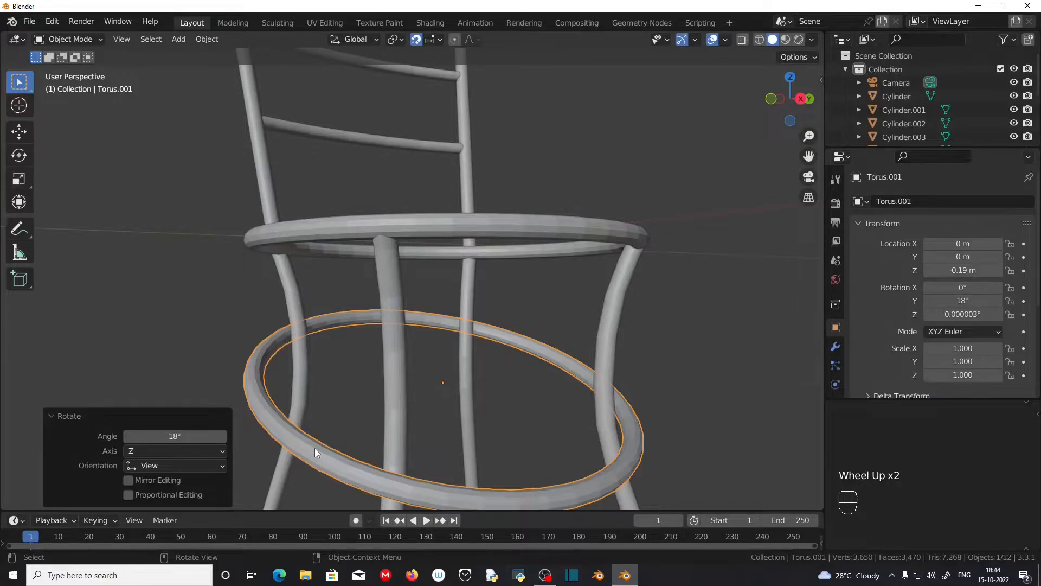
{"action": "key", "text": "Tab"}
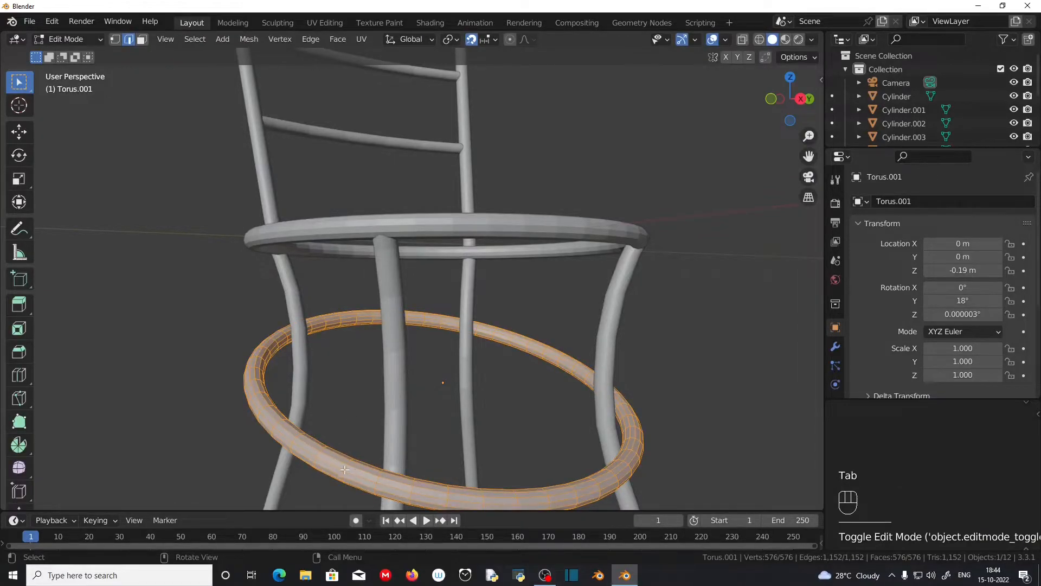
{"action": "middle_click_drag", "start_coordinate": [346, 467], "coordinate": [339, 374], "text": "shift"}
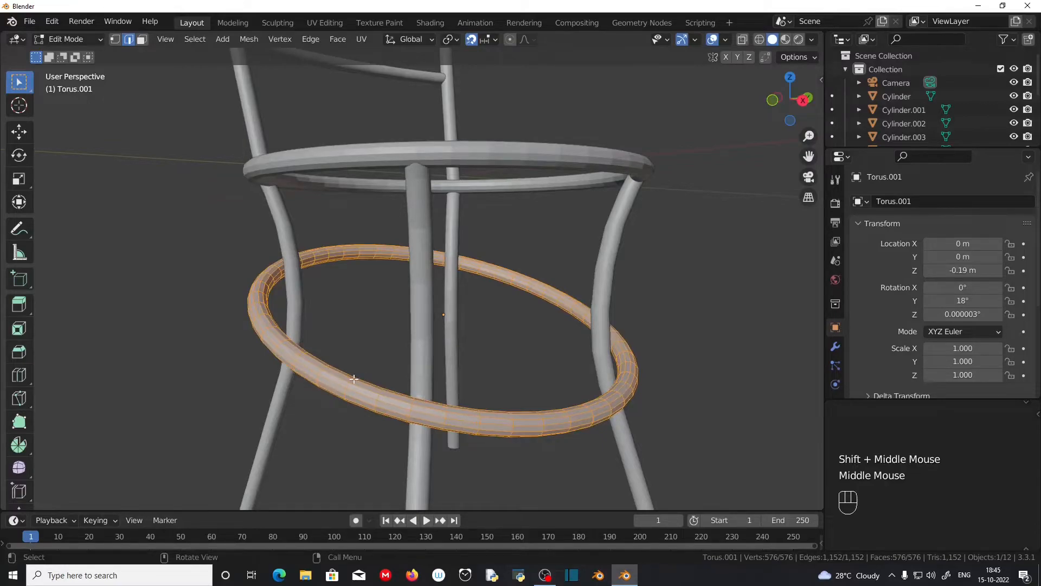
{"action": "key", "text": "a"}
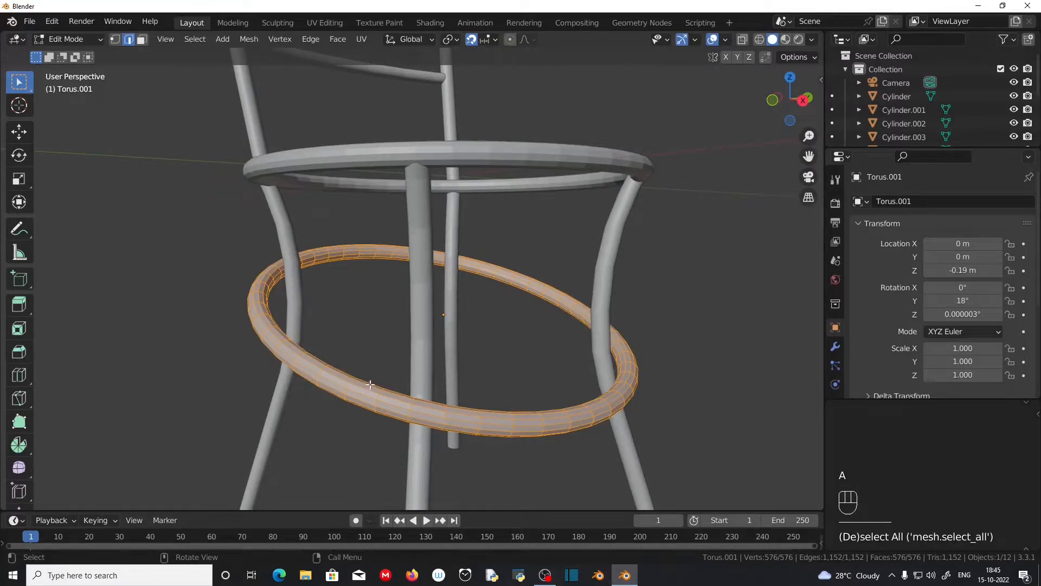
{"action": "key", "text": "alt+s"}
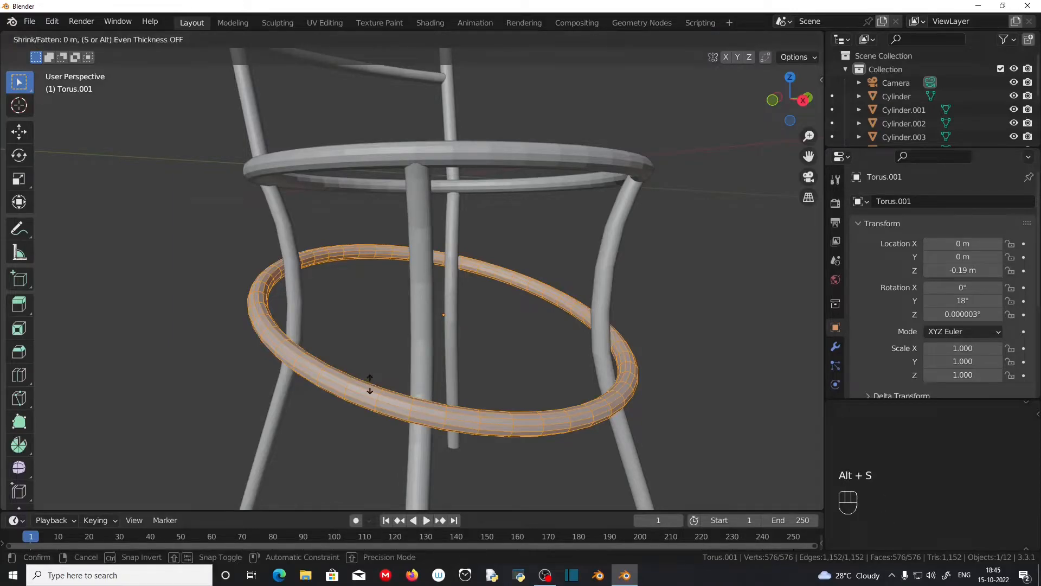
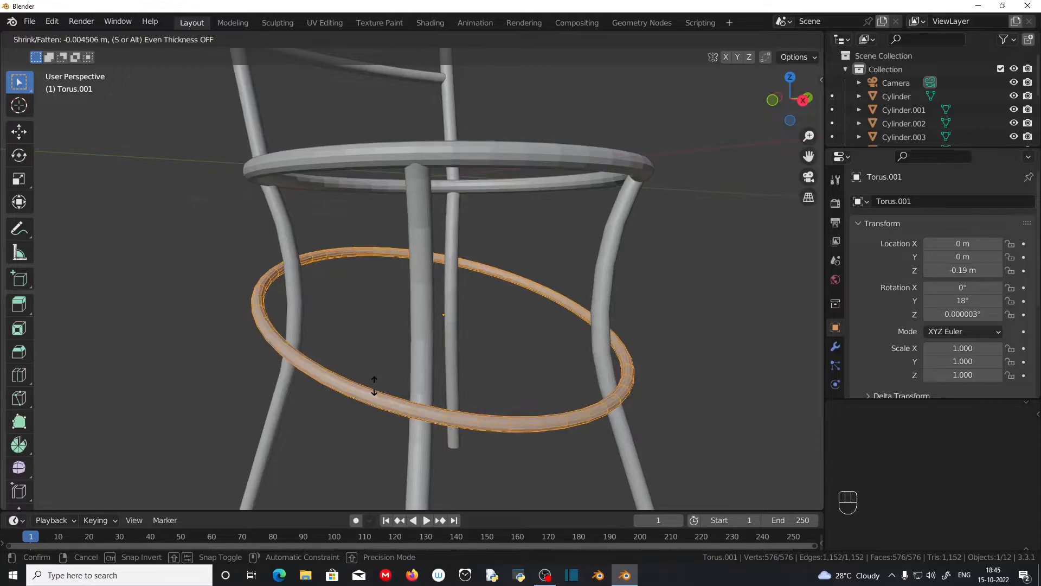
{"action": "left_click", "coordinate": [375, 386]}
Scale the lower ring's mesh uniformly to about 0.888 so it meets the chair legs.
{"action": "middle_click_drag", "start_coordinate": [502, 392], "coordinate": [538, 321]}
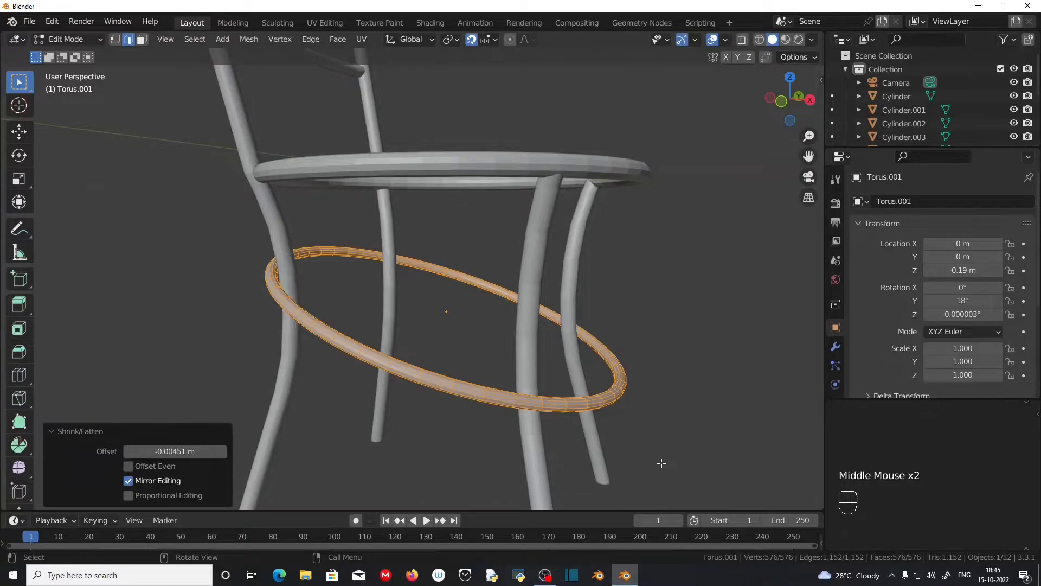
{"action": "key", "text": "s"}
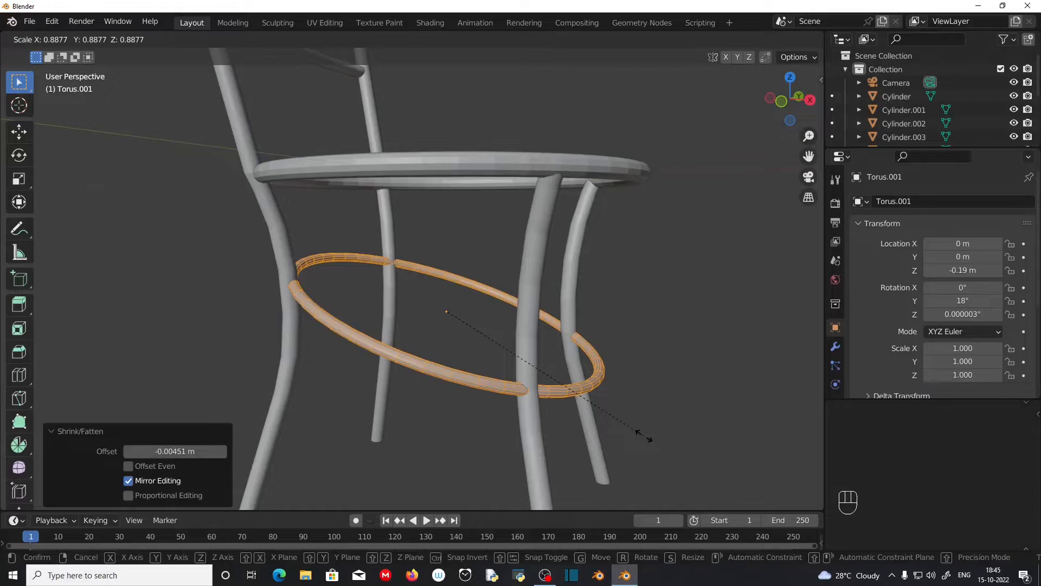
{"action": "left_click", "coordinate": [645, 434]}
Turn off snapping and move the lower ring's mesh about -0.006 m along X, finishing in Object Mode.
{"action": "middle_click_drag", "start_coordinate": [638, 450], "coordinate": [597, 461]}
{"action": "scroll", "coordinate": [578, 463], "scroll_direction": "up", "scroll_amount": 2}
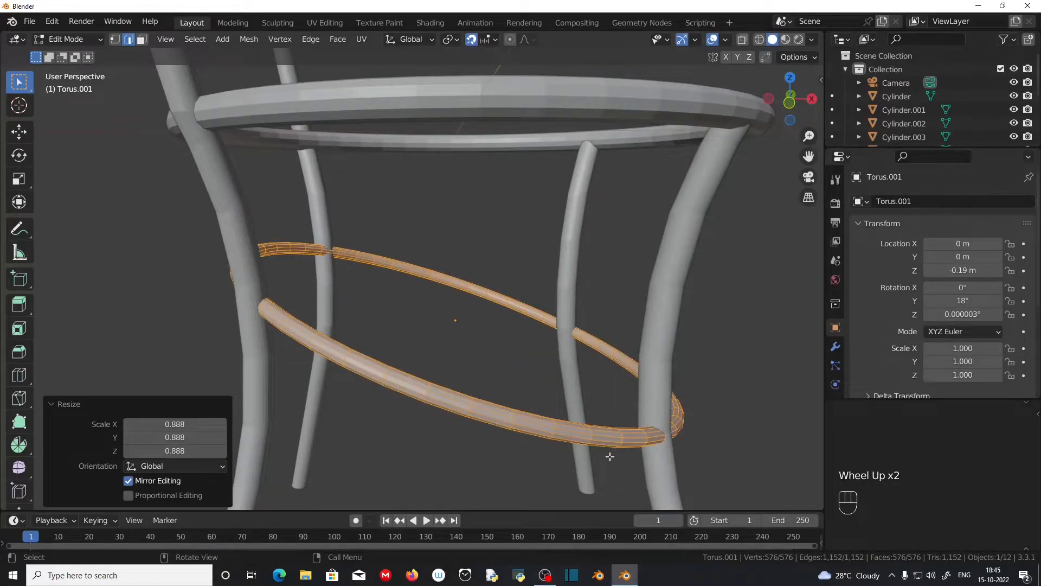
{"action": "key", "text": "g"}
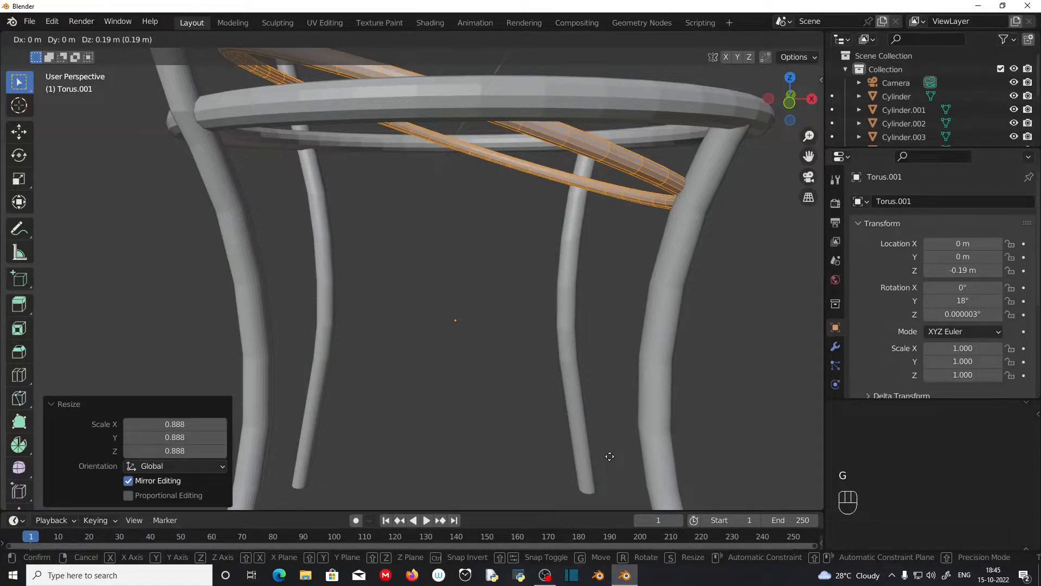
{"action": "key", "text": "Escape"}
{"action": "left_click", "coordinate": [472, 39]}
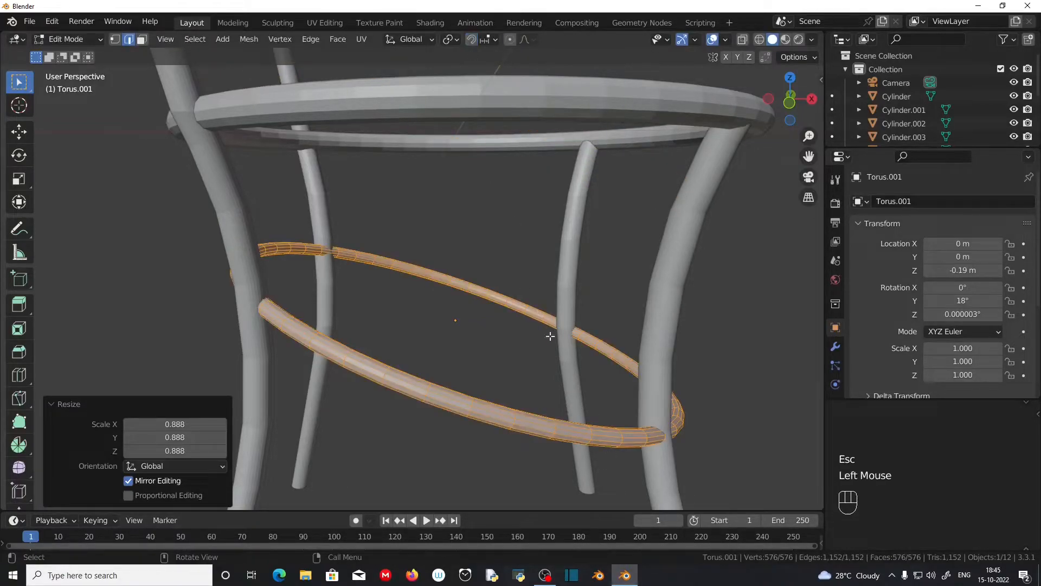
{"action": "key", "text": "g"}
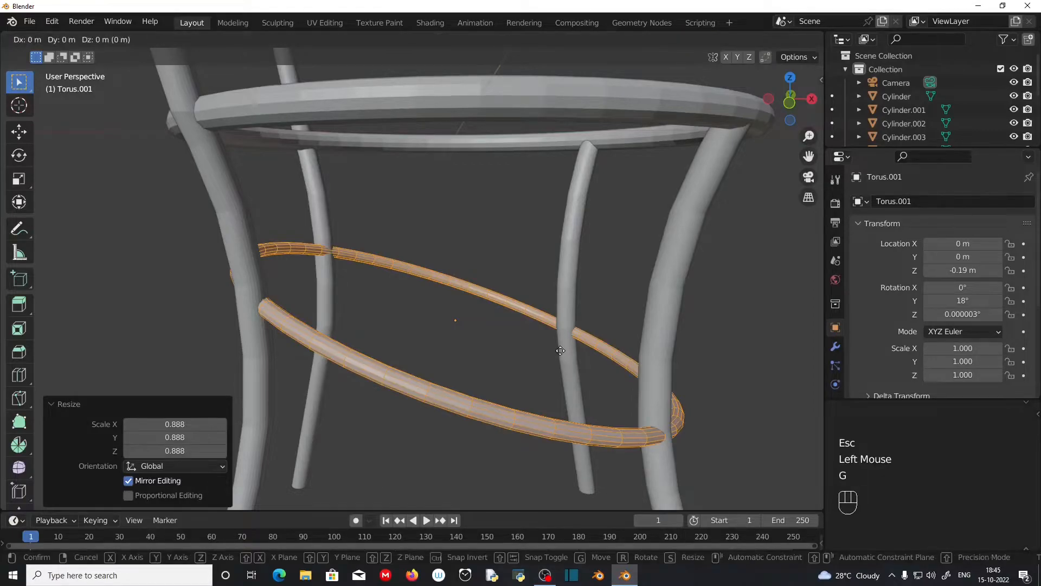
{"action": "key", "text": "x"}
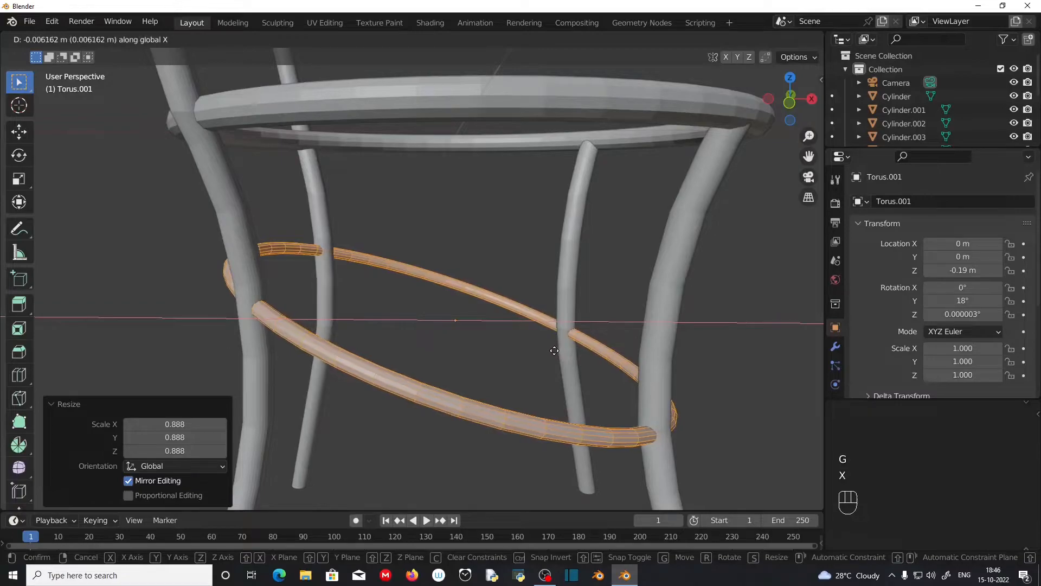
{"action": "left_click", "coordinate": [554, 351]}
{"action": "middle_click_drag", "start_coordinate": [588, 330], "coordinate": [428, 336]}
{"action": "scroll", "coordinate": [428, 336], "scroll_direction": "down", "scroll_amount": 2}
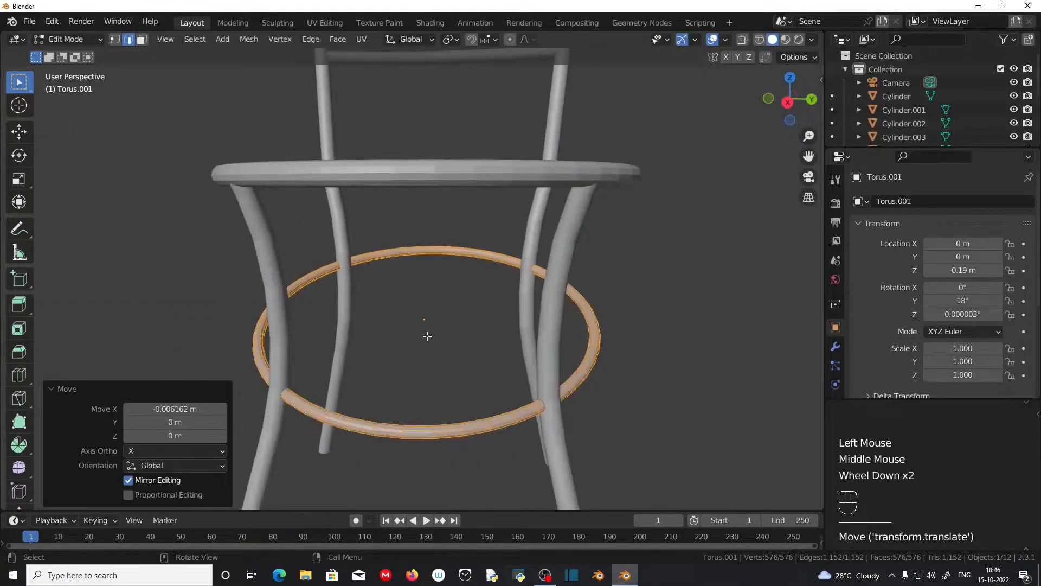
{"action": "key", "text": "Tab"}
Deselect the lower ring and examine from several sides how it fits against the four legs.
{"action": "left_click", "coordinate": [426, 356]}
{"action": "middle_click_drag", "start_coordinate": [425, 356], "coordinate": [792, 350]}
{"action": "scroll", "coordinate": [225, 368], "scroll_direction": "up", "scroll_amount": 2}
{"action": "scroll", "coordinate": [668, 335], "scroll_direction": "down", "scroll_amount": 1}
{"action": "middle_click_drag", "start_coordinate": [663, 337], "coordinate": [691, 337]}
{"action": "scroll", "coordinate": [377, 324], "scroll_direction": "down", "scroll_amount": 2}
{"action": "middle_click_drag", "start_coordinate": [640, 309], "coordinate": [543, 431], "text": "shift"}
{"action": "scroll", "coordinate": [614, 385], "scroll_direction": "up", "scroll_amount": 2}
{"action": "scroll", "coordinate": [614, 386], "scroll_direction": "down", "scroll_amount": 2}
{"action": "scroll", "coordinate": [509, 379], "scroll_direction": "up", "scroll_amount": 1}
{"action": "scroll", "coordinate": [542, 431], "scroll_direction": "down", "scroll_amount": 2}
{"action": "middle_click_drag", "start_coordinate": [543, 431], "coordinate": [461, 363]}
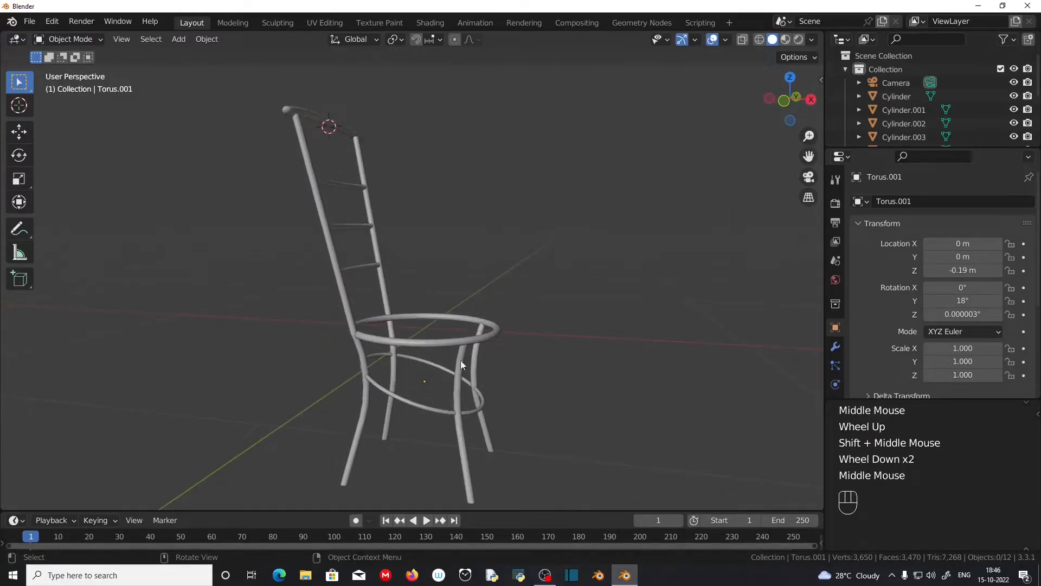
Snap the 3D cursor to the centre of the seat ring.
{"action": "left_click", "coordinate": [426, 346]}
{"action": "scroll", "coordinate": [478, 380], "scroll_direction": "up", "scroll_amount": 3}
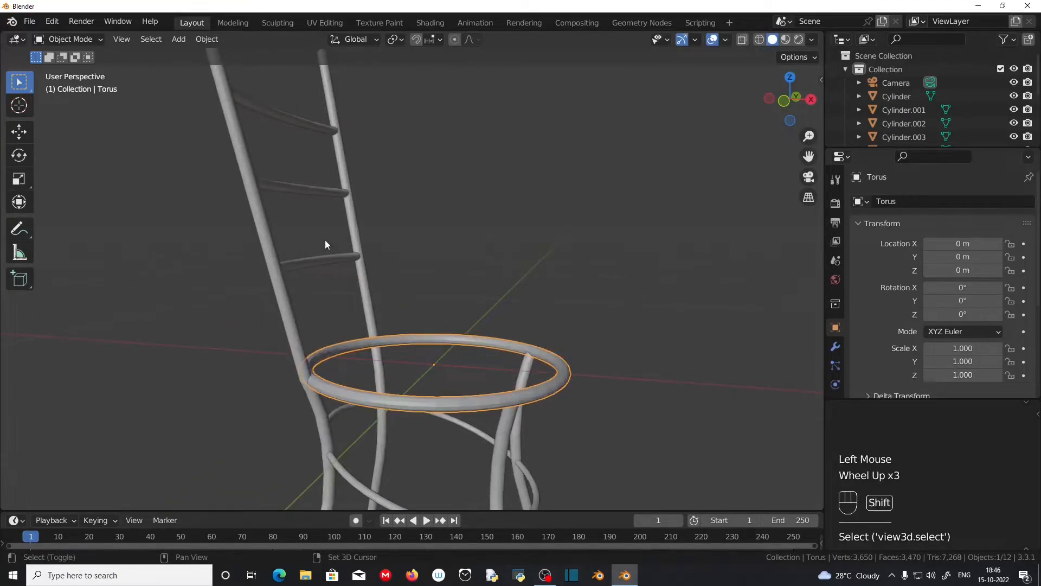
{"action": "key", "text": "shift+s"}
{"action": "key", "text": "shift+s"}
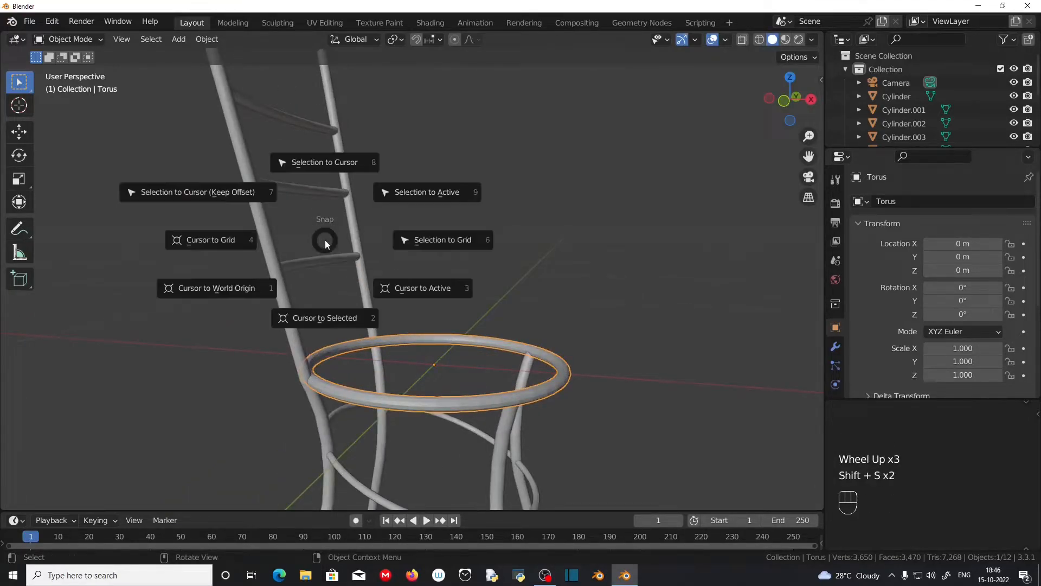
{"action": "left_click", "coordinate": [334, 320]}
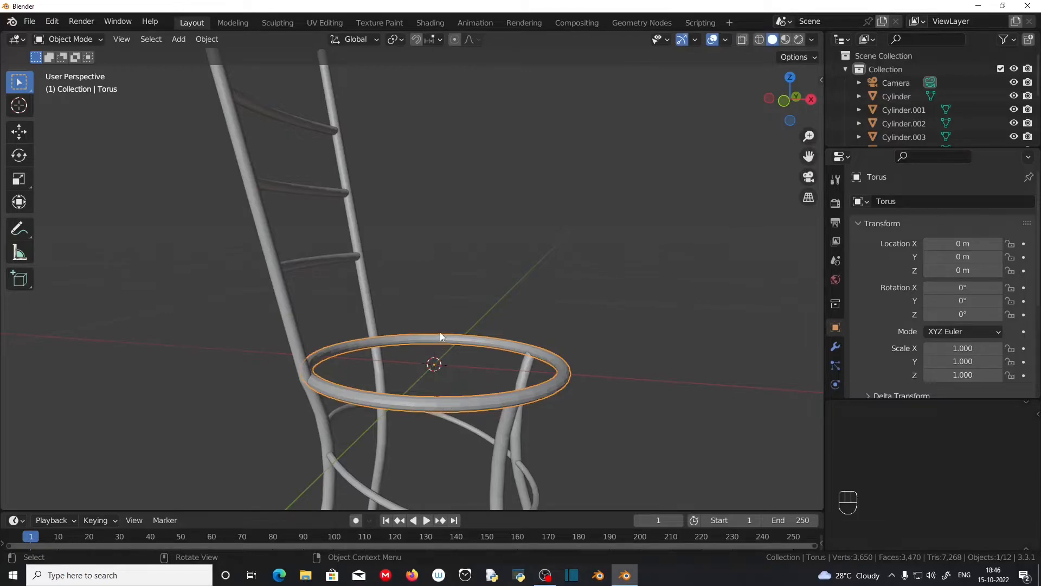
Add a cylinder at the seat ring's centre with a radius of 0.26 m and a depth of 0.08 m.
{"action": "scroll", "coordinate": [440, 332], "scroll_direction": "down", "scroll_amount": 2}
{"action": "mouse_move", "coordinate": [457, 351]}
{"action": "middle_mouse_down"}
{"action": "mouse_move", "coordinate": [468, 337]}
{"action": "mouse_move", "coordinate": [458, 350]}
{"action": "middle_mouse_up"}
{"action": "scroll", "coordinate": [457, 350], "scroll_direction": "up", "scroll_amount": 2}
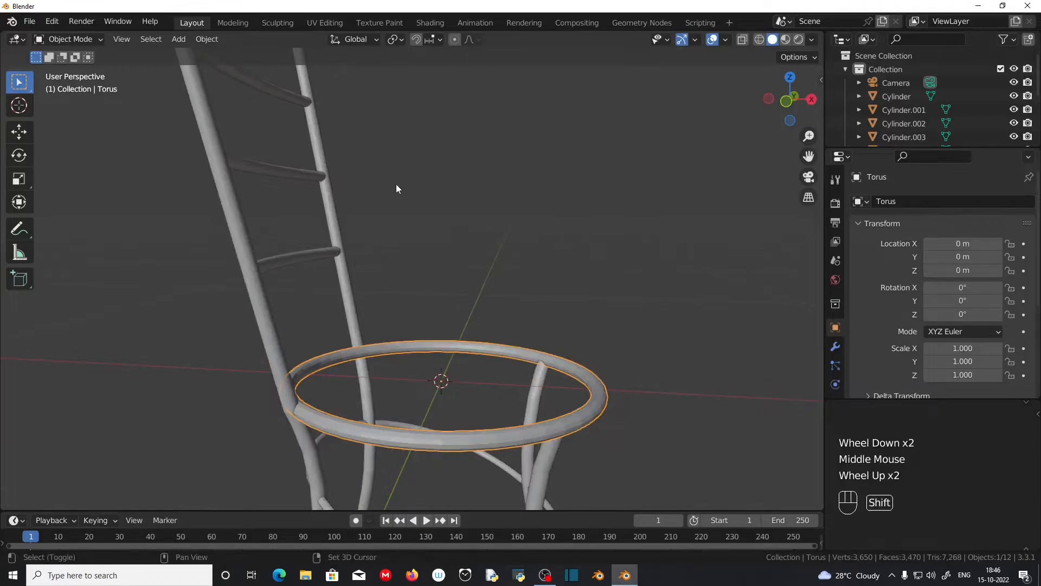
{"action": "key", "text": "shift+a"}
{"action": "mouse_move", "coordinate": [396, 184]}
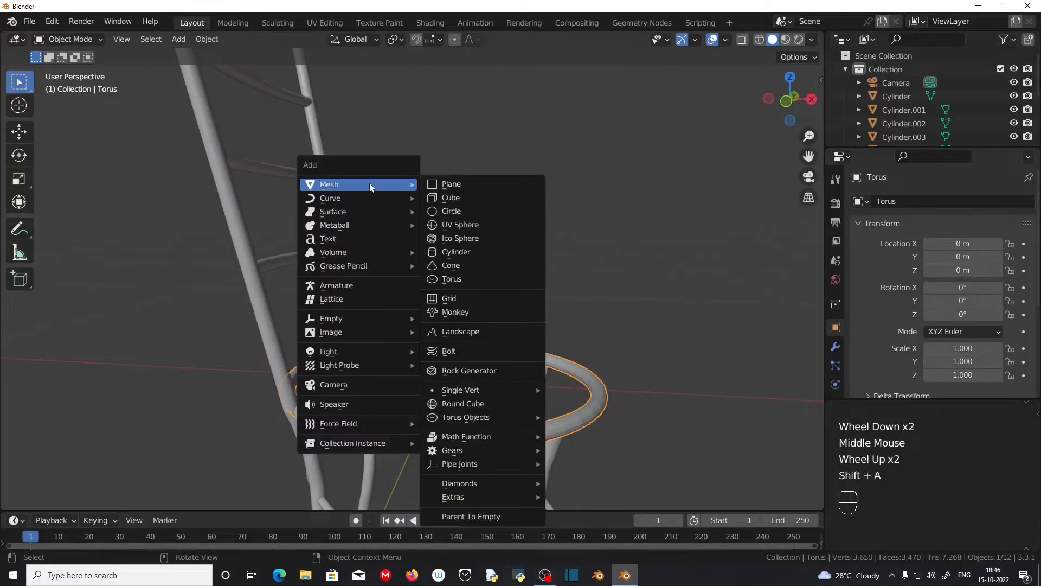
{"action": "left_click", "coordinate": [477, 251]}
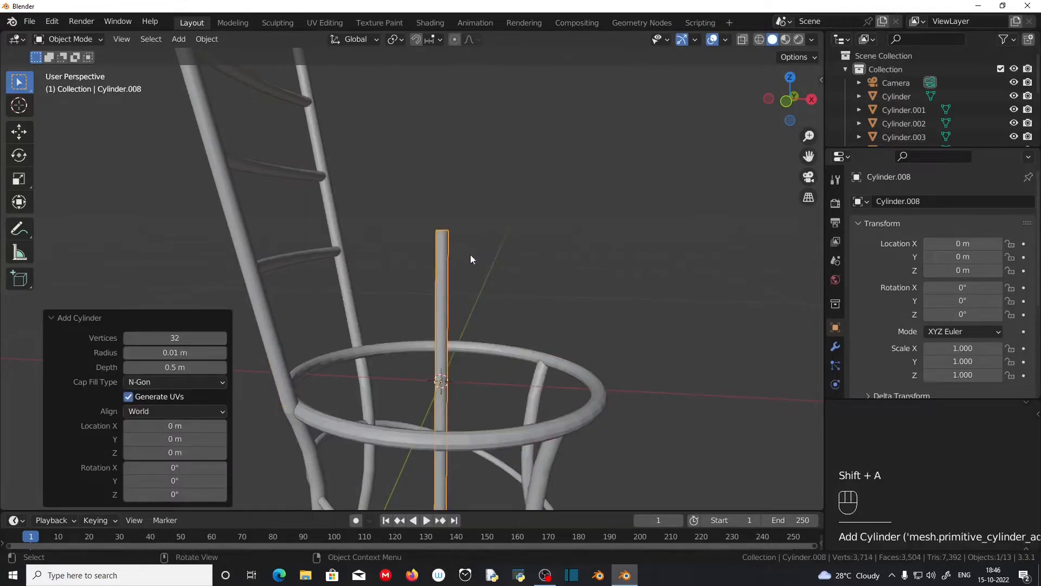
{"action": "left_click", "coordinate": [183, 353]}
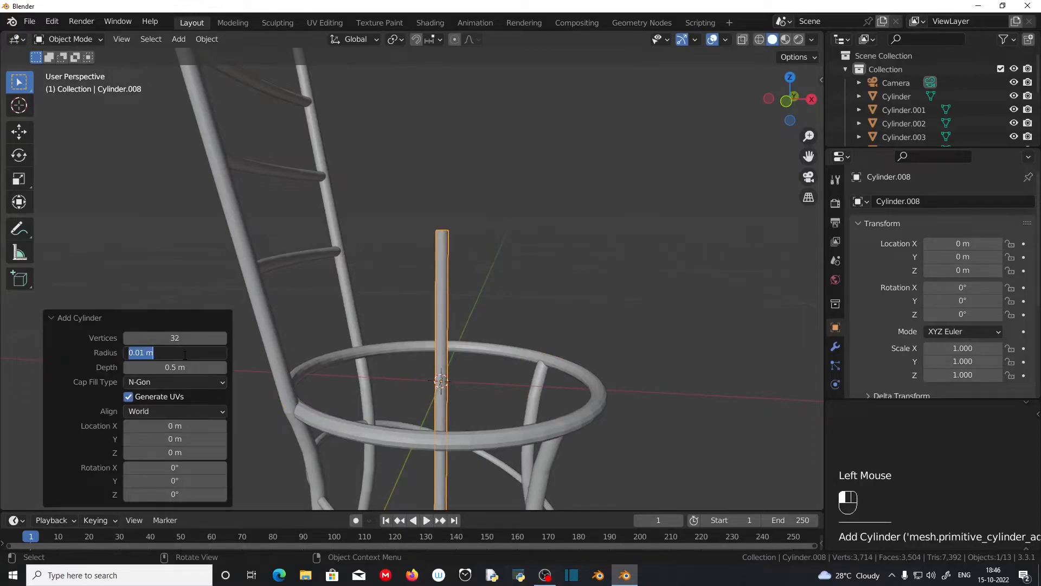
{"action": "key", "text": "BackSpace"}
{"action": "type", "text": ".26"}
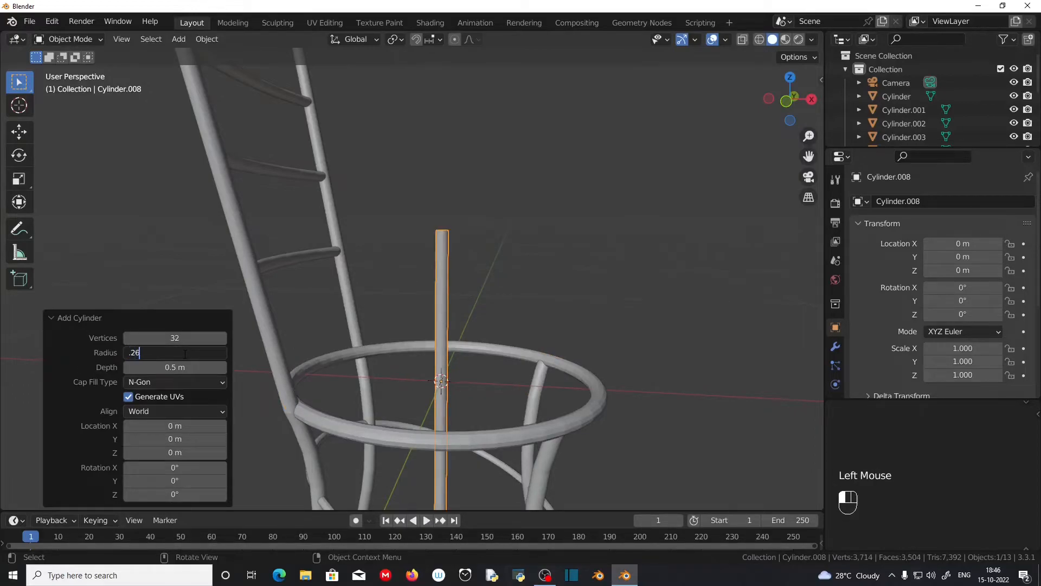
{"action": "key", "text": "Tab"}
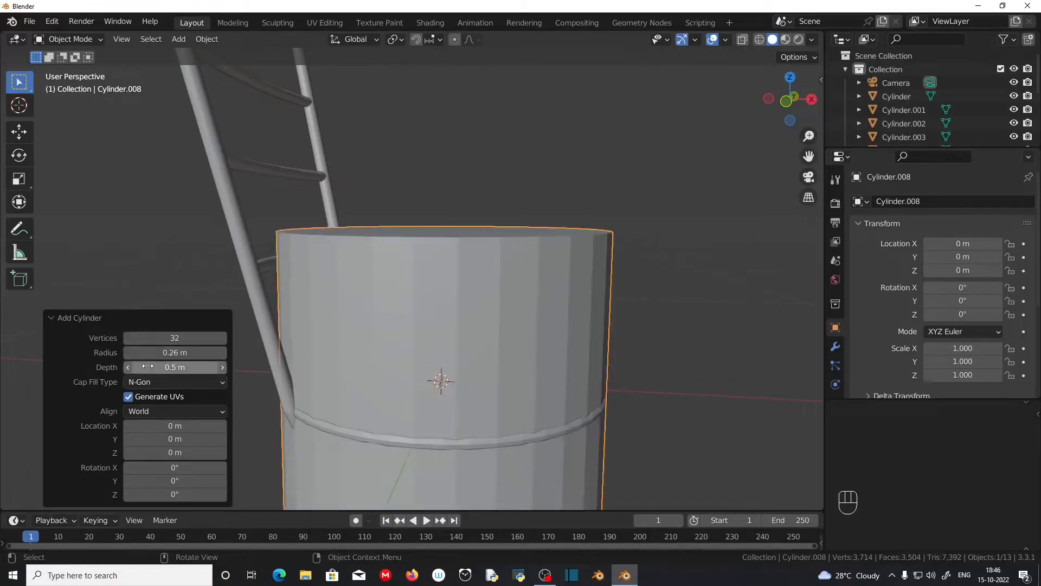
{"action": "key", "text": "BackSpace"}
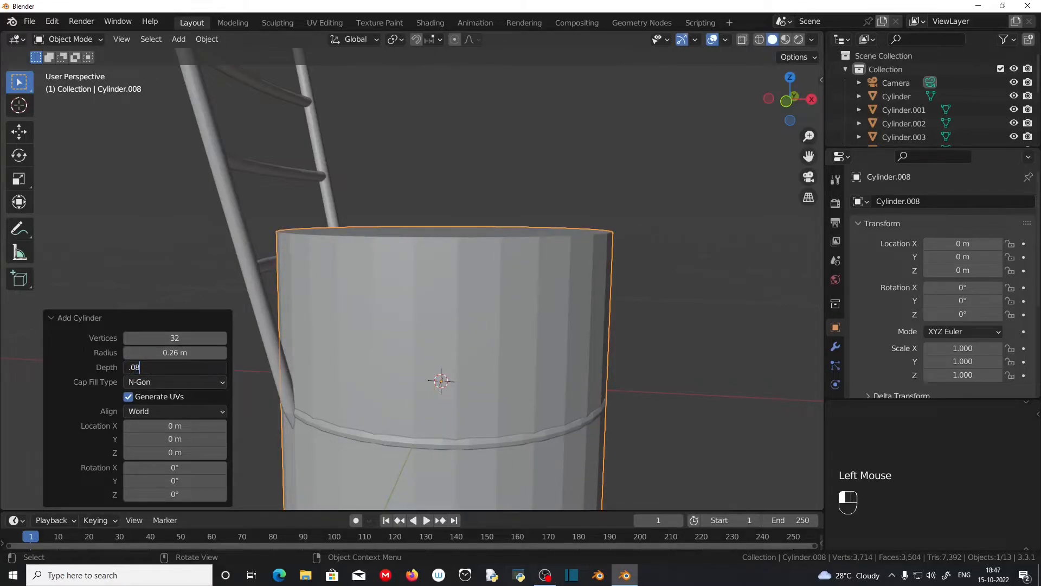
{"action": "type", "text": ".08"}
{"action": "key", "text": "Return"}
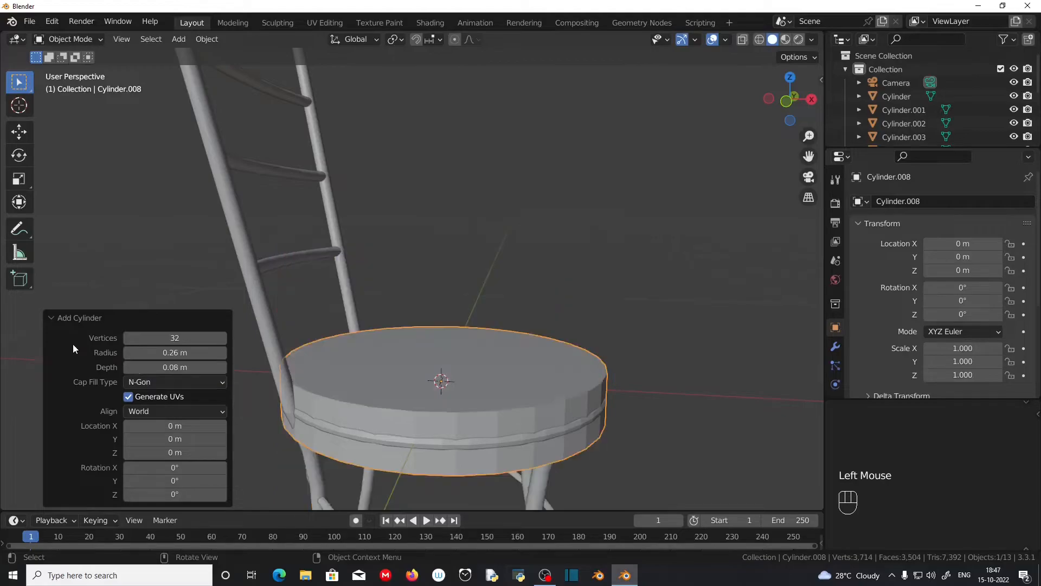
{"action": "left_click", "coordinate": [51, 317]}
Add a Subdivision Surface modifier to the seat cylinder and set its viewport levels to 2.
{"action": "middle_click_drag", "start_coordinate": [529, 482], "coordinate": [495, 453]}
{"action": "scroll", "coordinate": [515, 444], "scroll_direction": "up", "scroll_amount": 2}
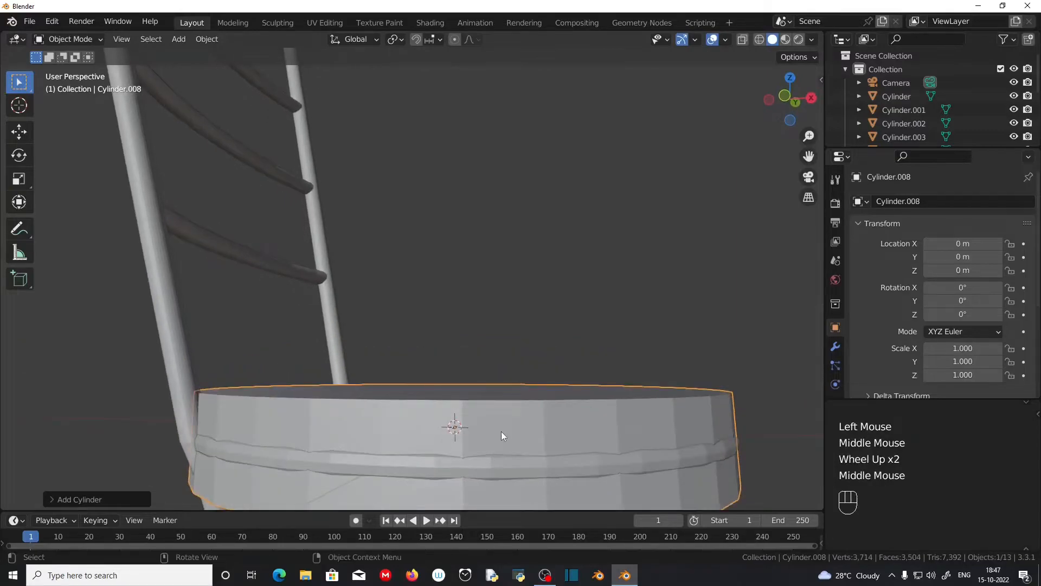
{"action": "left_click", "coordinate": [499, 423]}
{"action": "scroll", "coordinate": [499, 423], "scroll_direction": "down", "scroll_amount": 2}
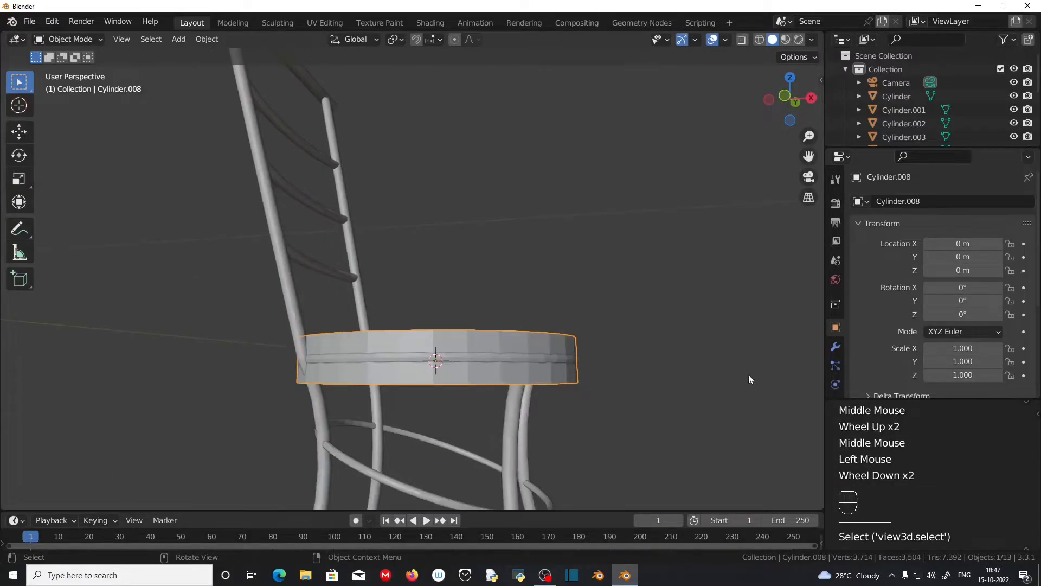
{"action": "left_click", "coordinate": [835, 347]}
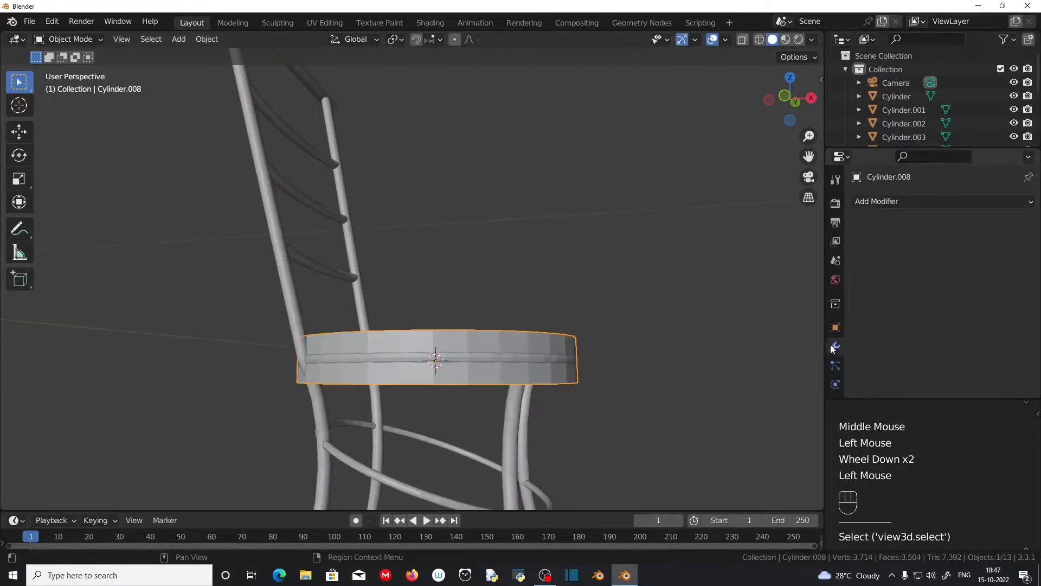
{"action": "left_click", "coordinate": [895, 202]}
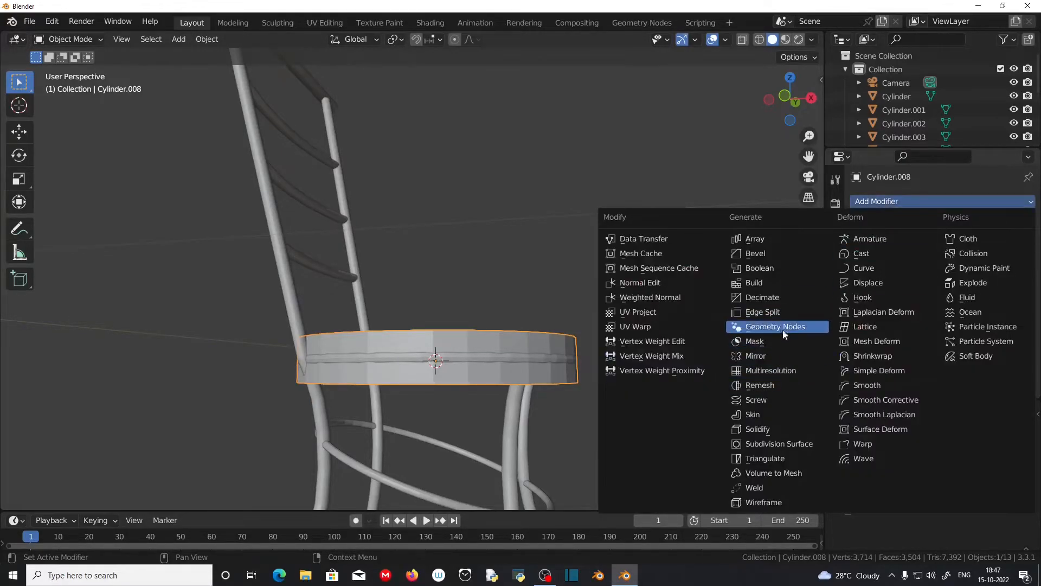
{"action": "left_click", "coordinate": [793, 442]}
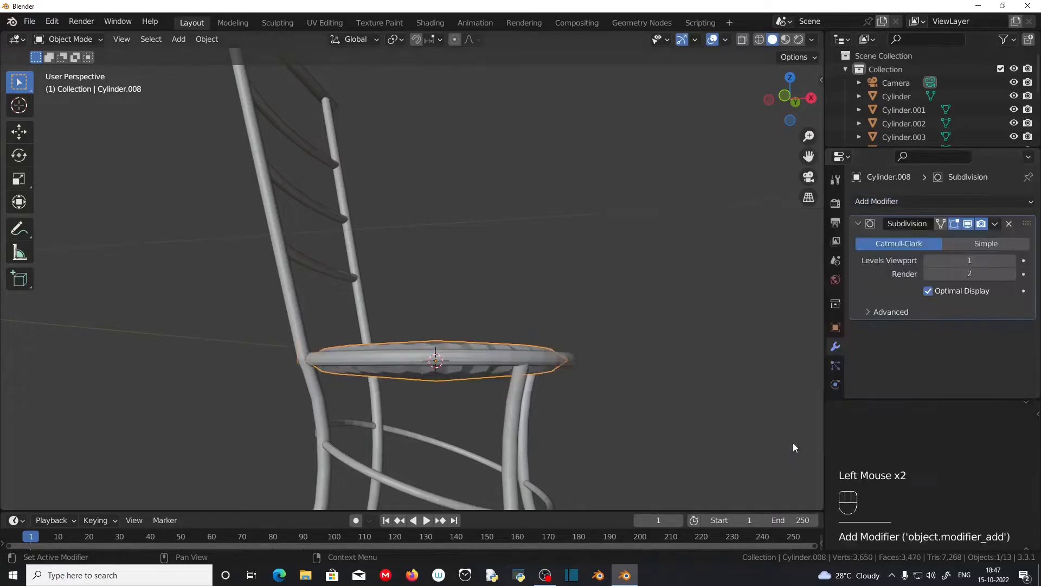
{"action": "scroll", "coordinate": [455, 362], "scroll_direction": "up", "scroll_amount": 3}
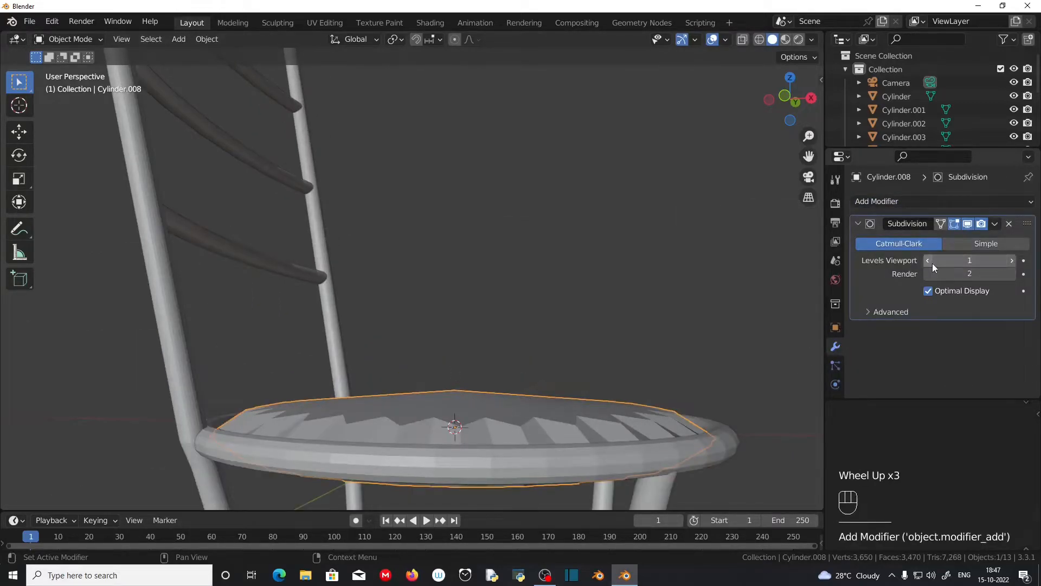
{"action": "left_click", "coordinate": [1013, 260]}
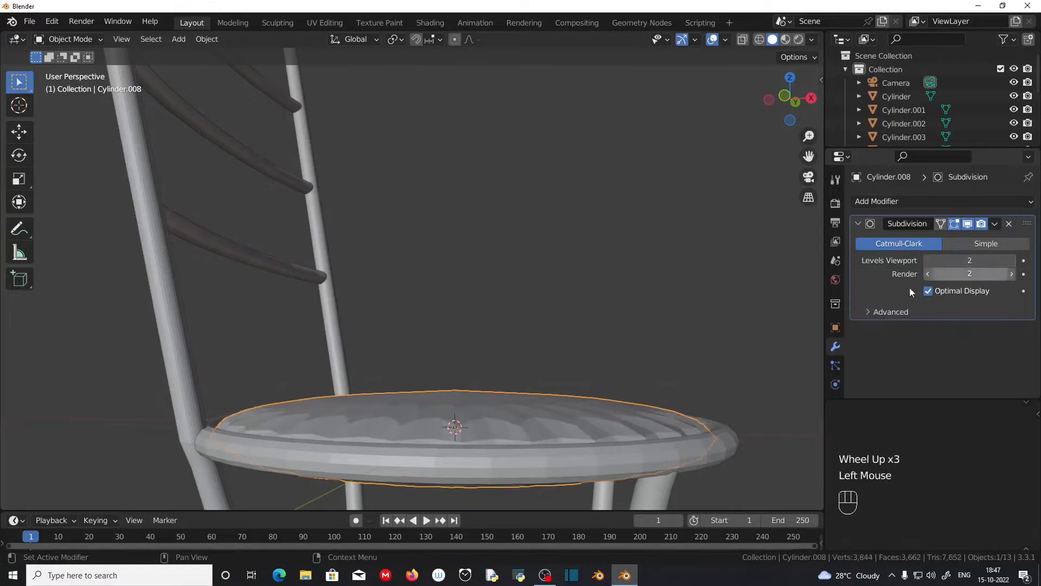
In Edit Mode, add a horizontal loop cut to the seat cylinder and slide it close to the bottom edge, factor about 0.876.
{"action": "left_click", "coordinate": [492, 410]}
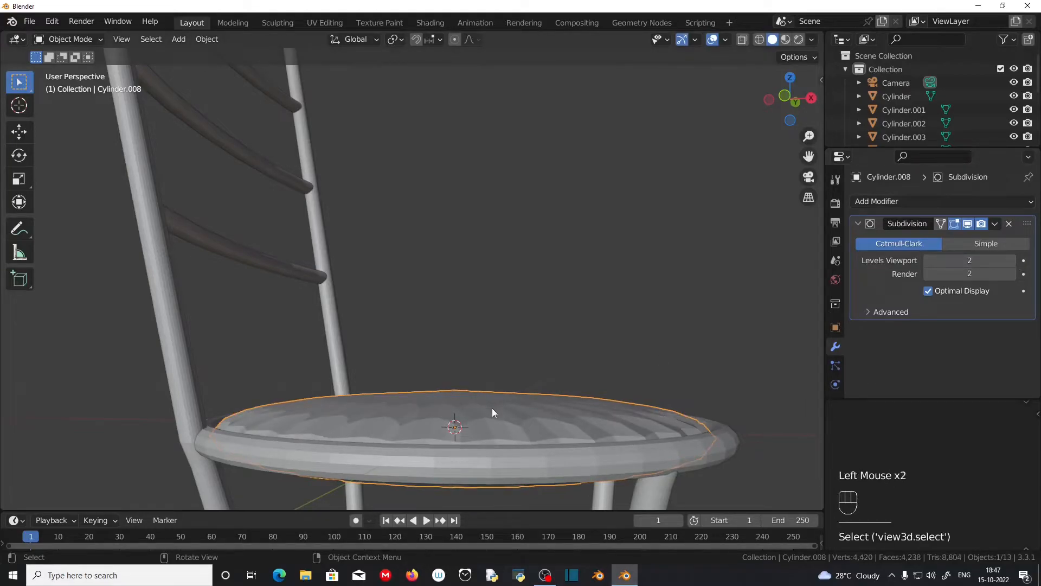
{"action": "key", "text": "Tab"}
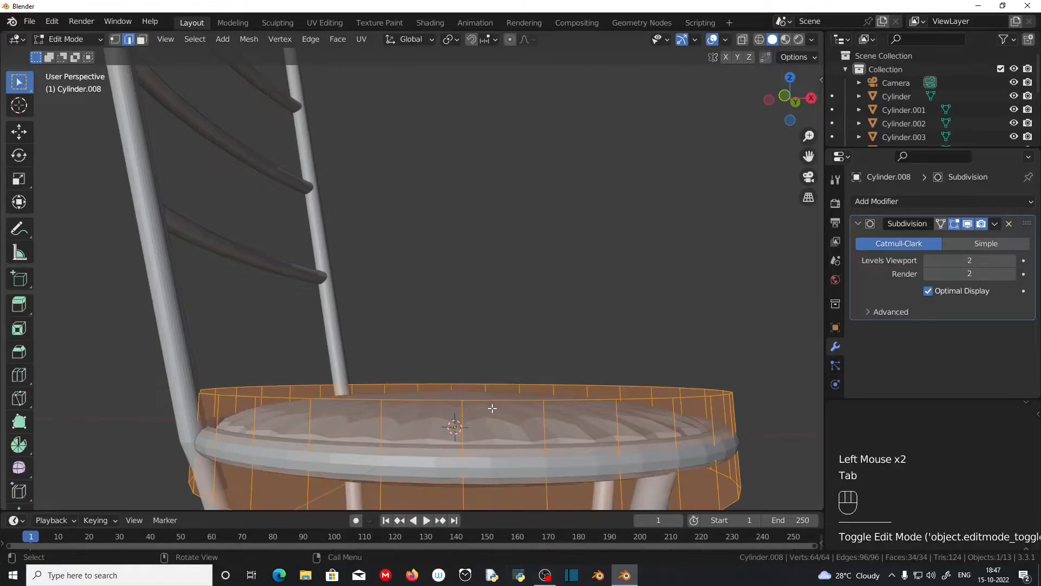
{"action": "key", "text": "KP_1"}
{"action": "middle_click_drag", "start_coordinate": [516, 423], "coordinate": [490, 325], "text": "shift"}
{"action": "scroll", "coordinate": [519, 319], "scroll_direction": "up", "scroll_amount": 2}
{"action": "scroll", "coordinate": [519, 320], "scroll_direction": "up", "scroll_amount": 1}
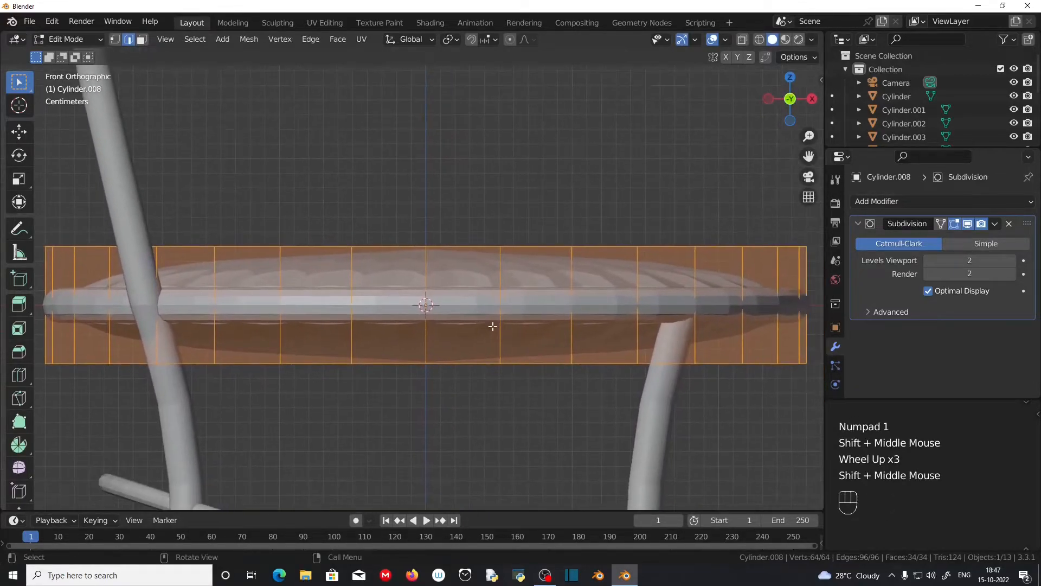
{"action": "scroll", "coordinate": [503, 335], "scroll_direction": "down", "scroll_amount": 1}
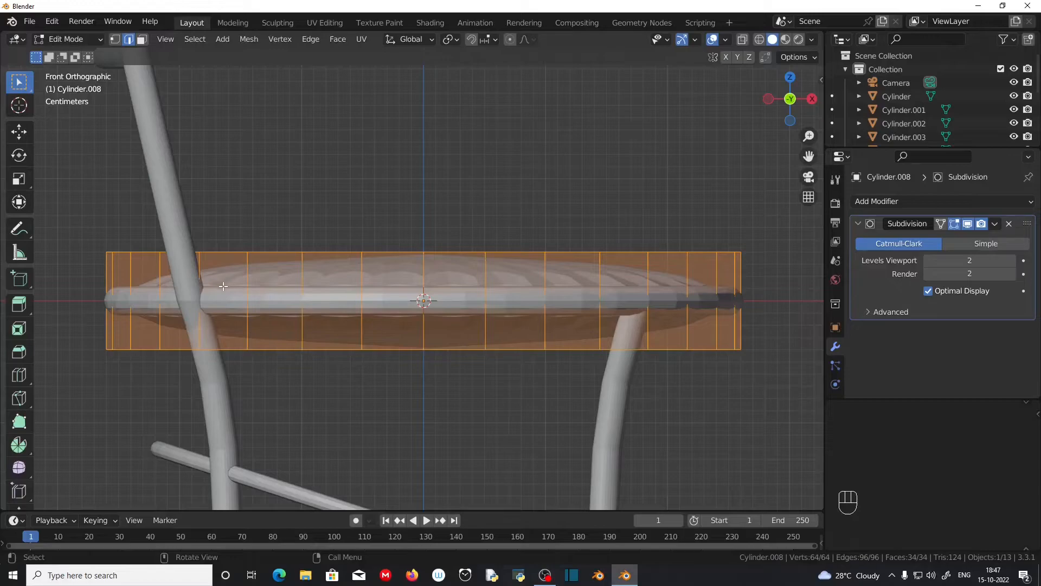
{"action": "key", "text": "ctrl"}
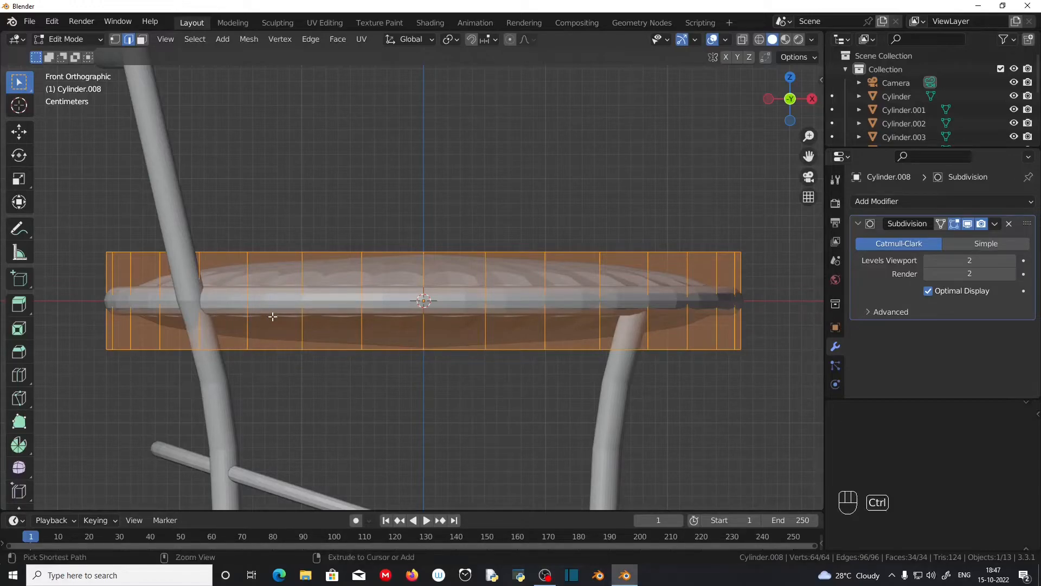
{"action": "key", "text": "ctrl+r"}
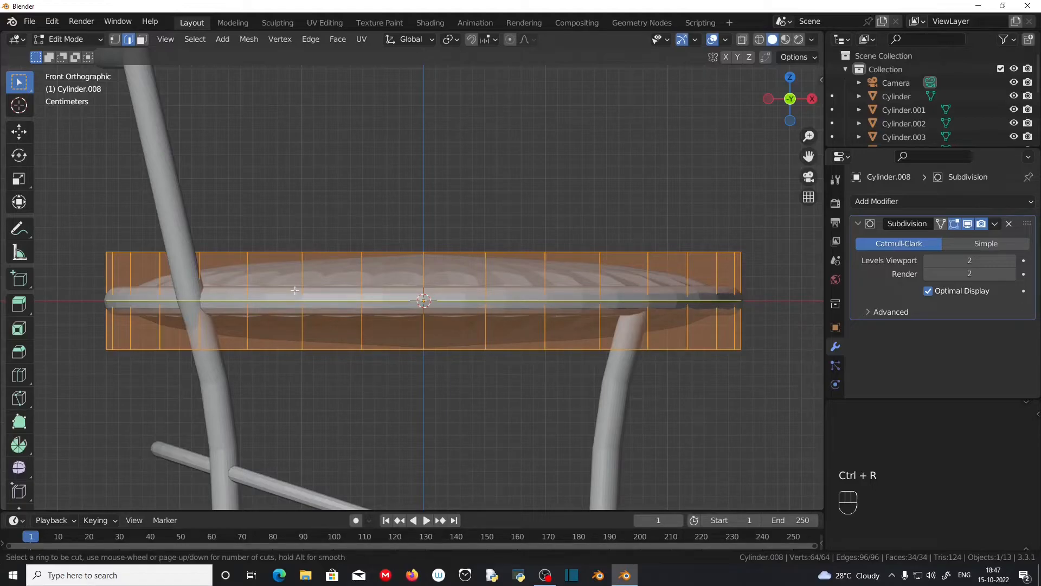
{"action": "left_click", "coordinate": [295, 291]}
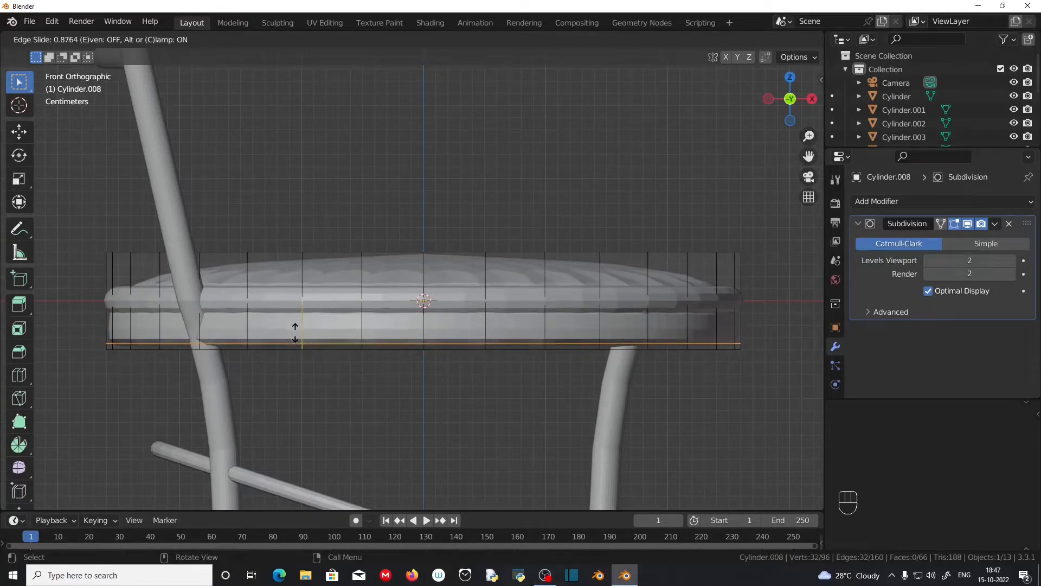
{"action": "left_click", "coordinate": [295, 333]}
{"action": "scroll", "coordinate": [295, 332], "scroll_direction": "up", "scroll_amount": 3}
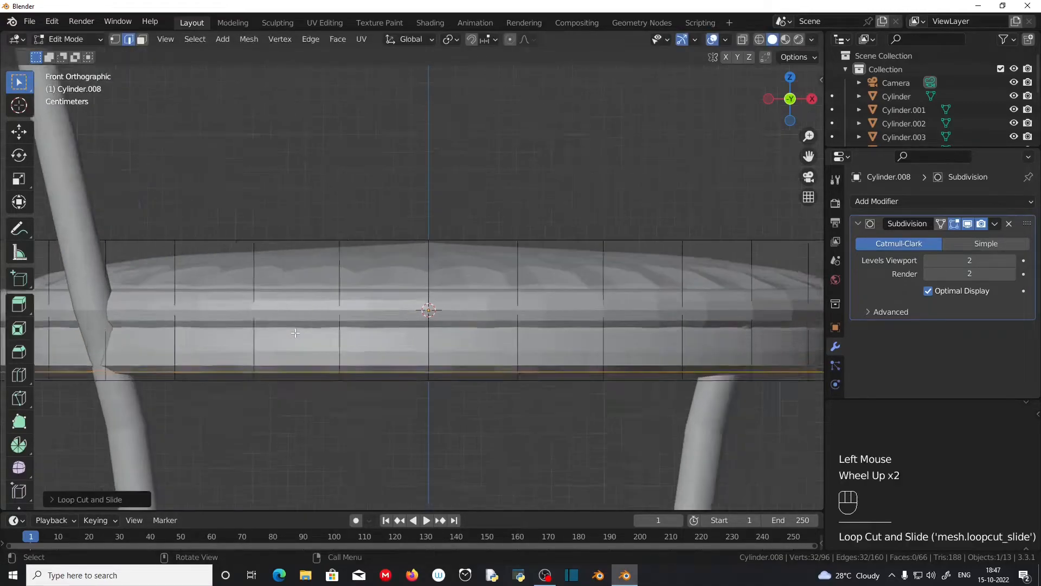
{"action": "scroll", "coordinate": [295, 333], "scroll_direction": "down", "scroll_amount": 2}
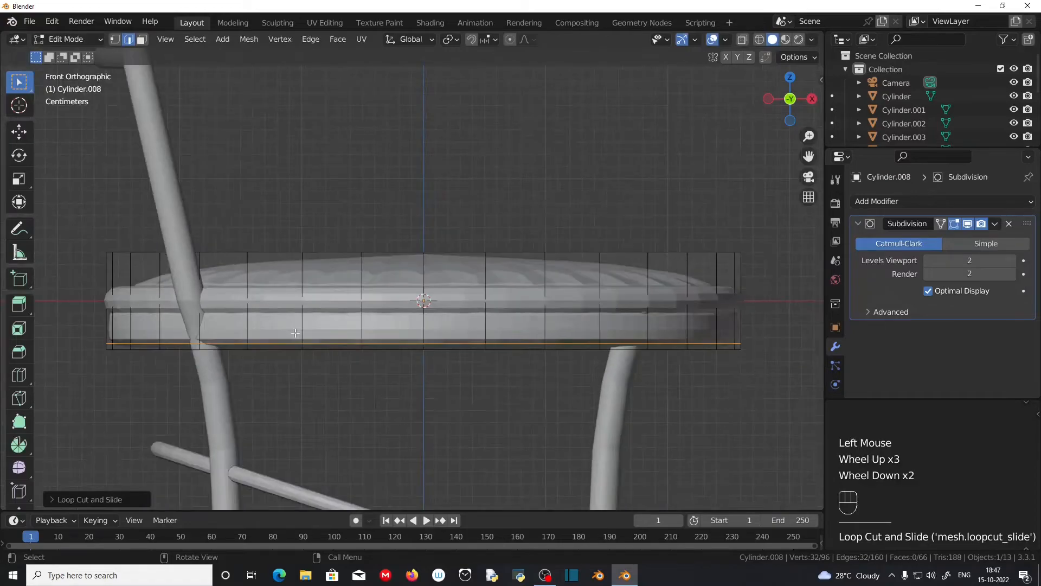
{"action": "left_click", "coordinate": [54, 499]}
{"action": "scroll", "coordinate": [409, 394], "scroll_direction": "up", "scroll_amount": 1}
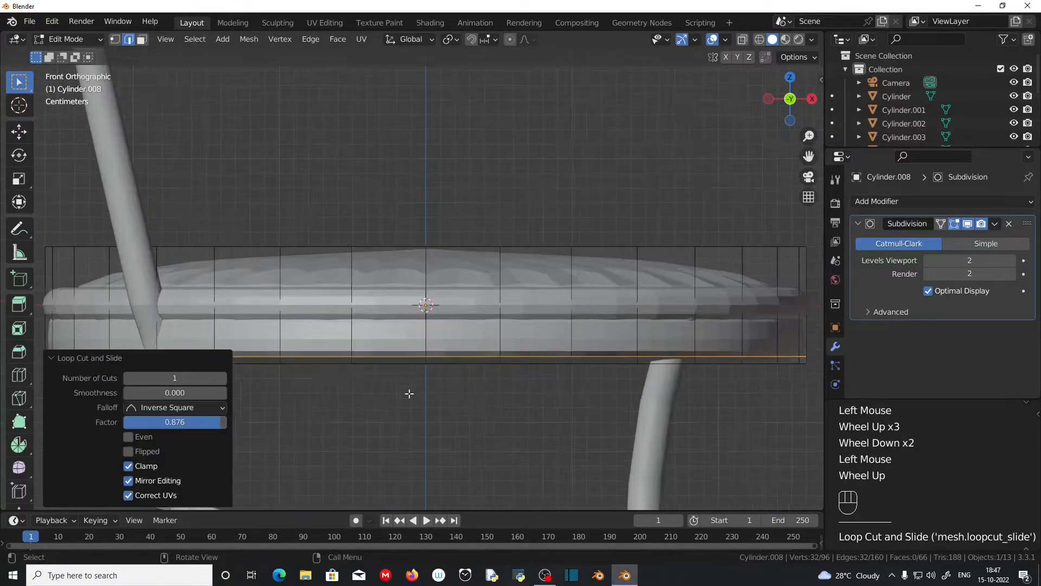
{"action": "scroll", "coordinate": [409, 393], "scroll_direction": "down", "scroll_amount": 1}
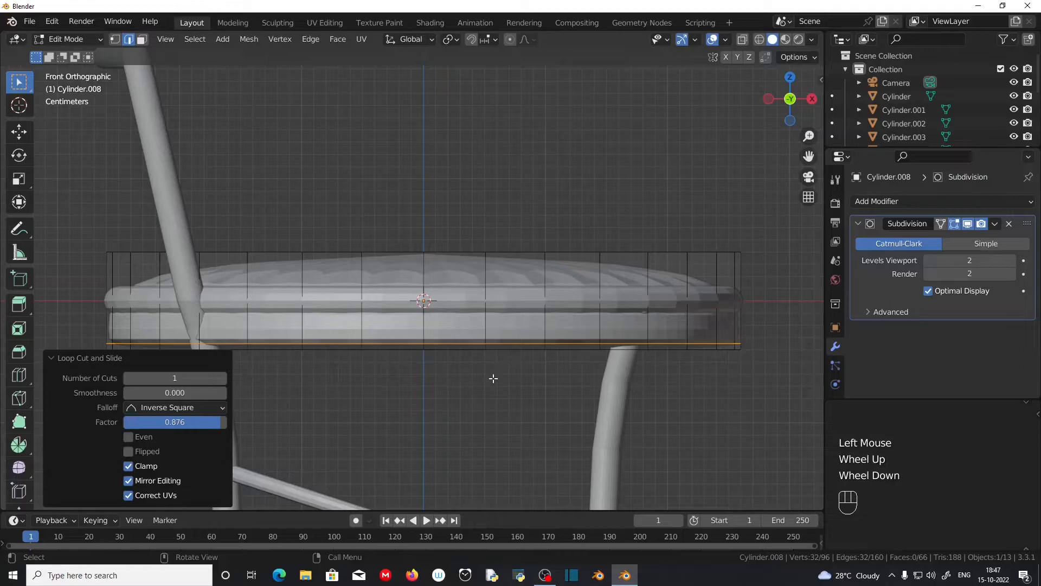
Raise the whole seat cylinder mesh about 0.034 m along Z and check its fit on the seat ring in wireframe.
{"action": "key", "text": "a"}
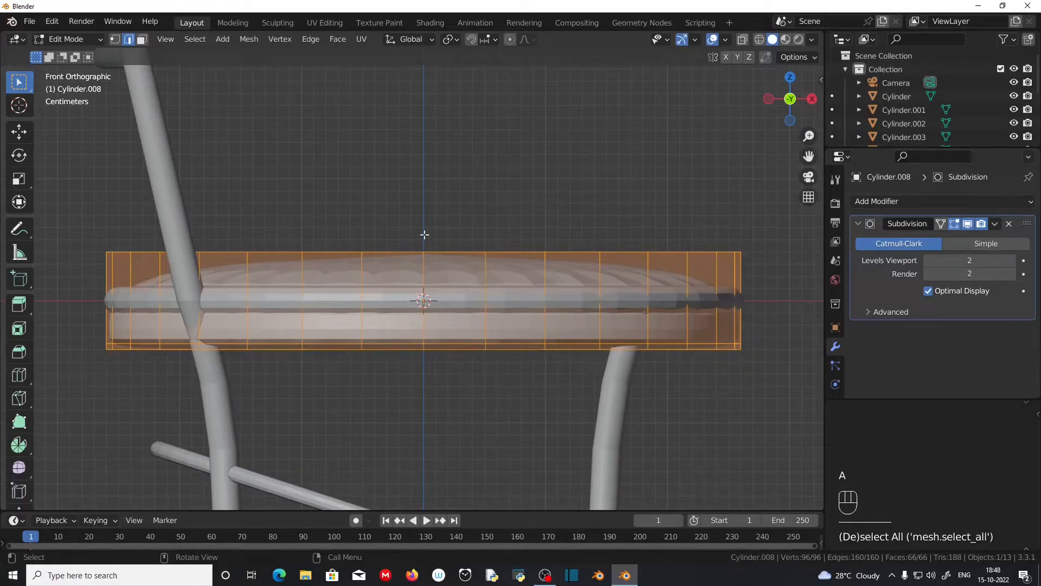
{"action": "key", "text": "g"}
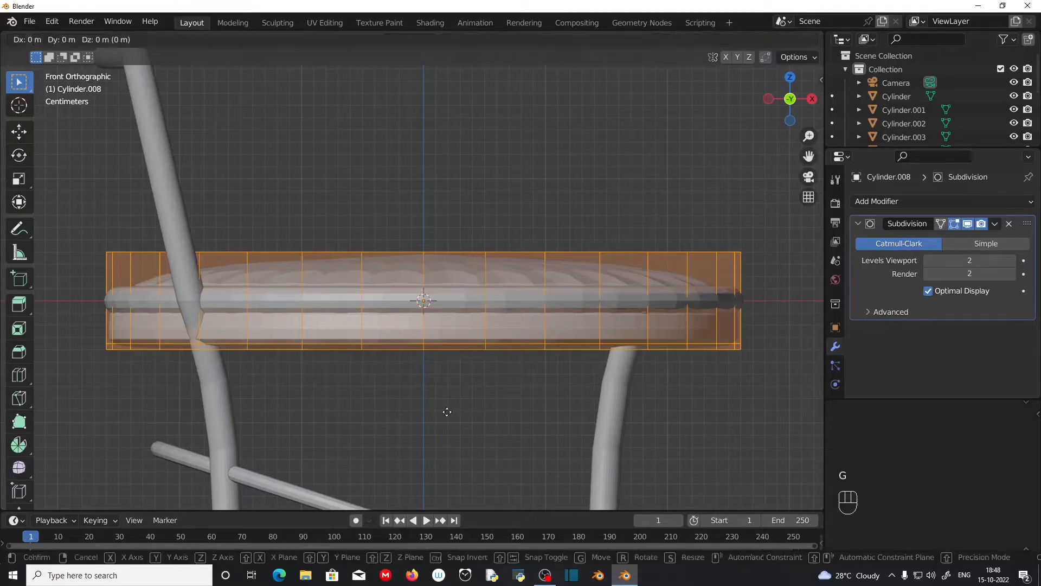
{"action": "key", "text": "z"}
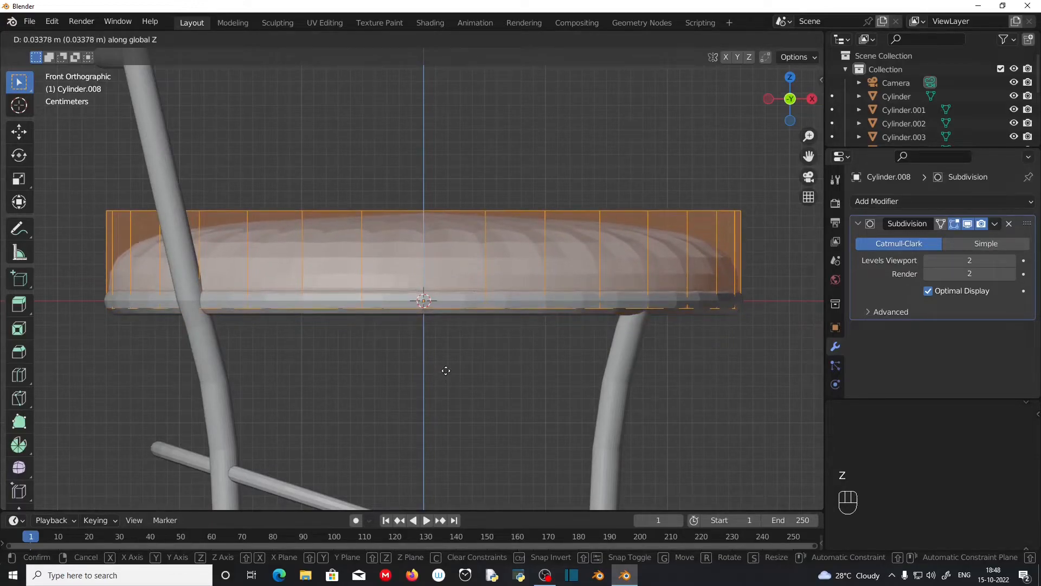
{"action": "left_click", "coordinate": [446, 370]}
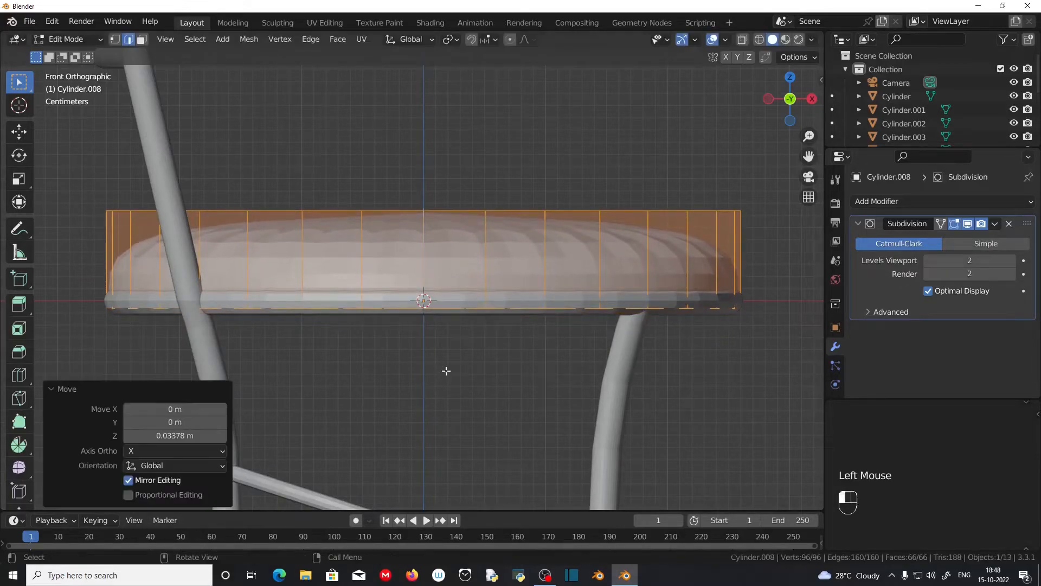
{"action": "left_click", "coordinate": [758, 41]}
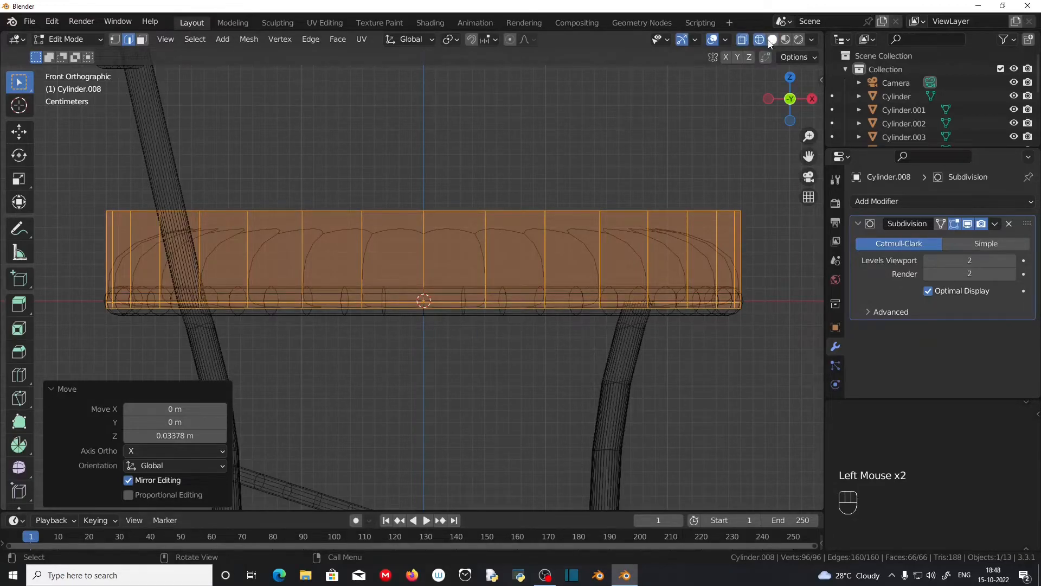
{"action": "left_click", "coordinate": [772, 40]}
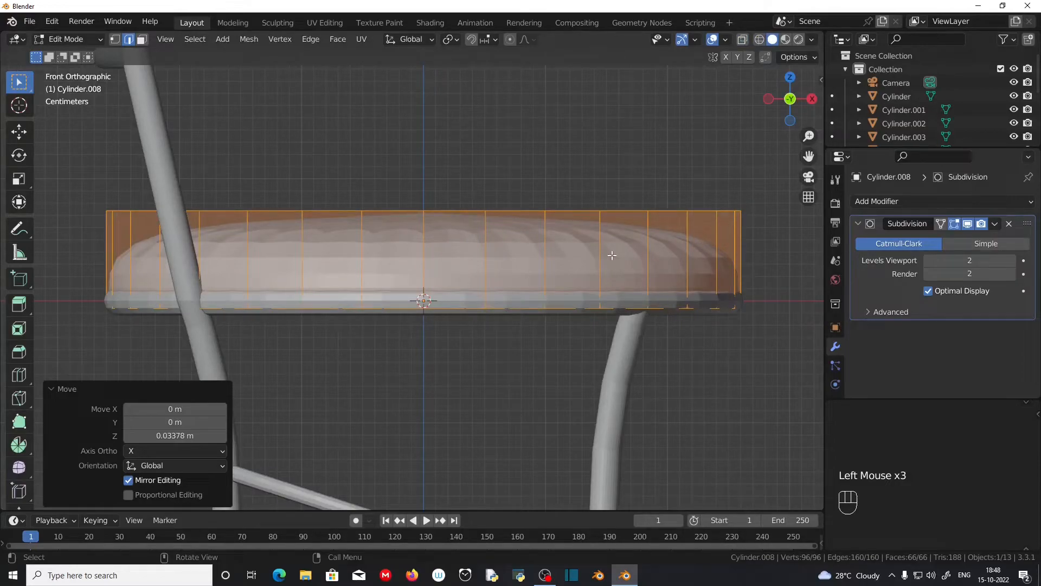
Add a loop cut around the seat cylinder and slide it close to the top edge, factor about -0.821.
{"action": "key", "text": "ctrl+r"}
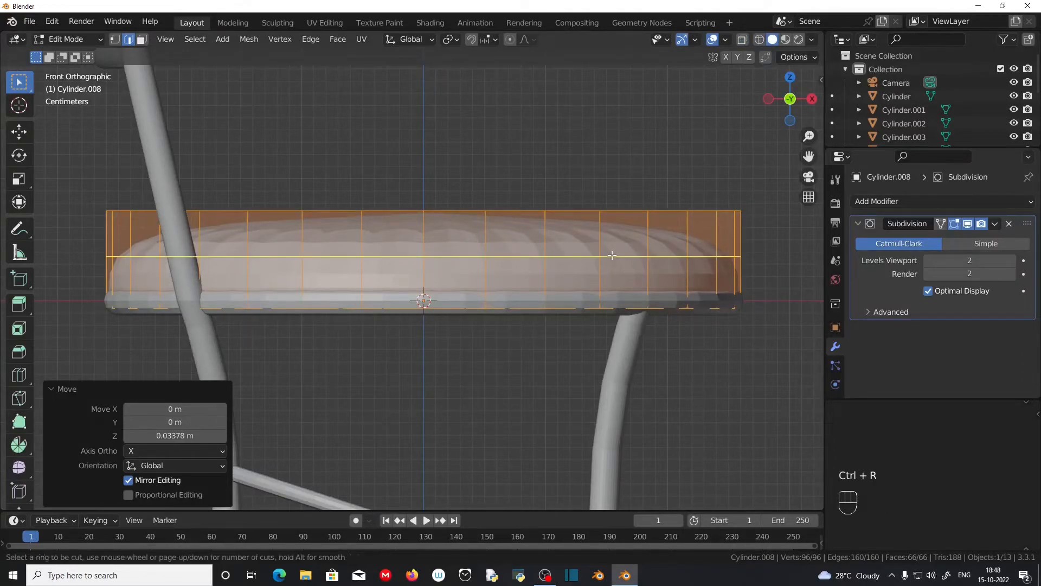
{"action": "left_click", "coordinate": [611, 255]}
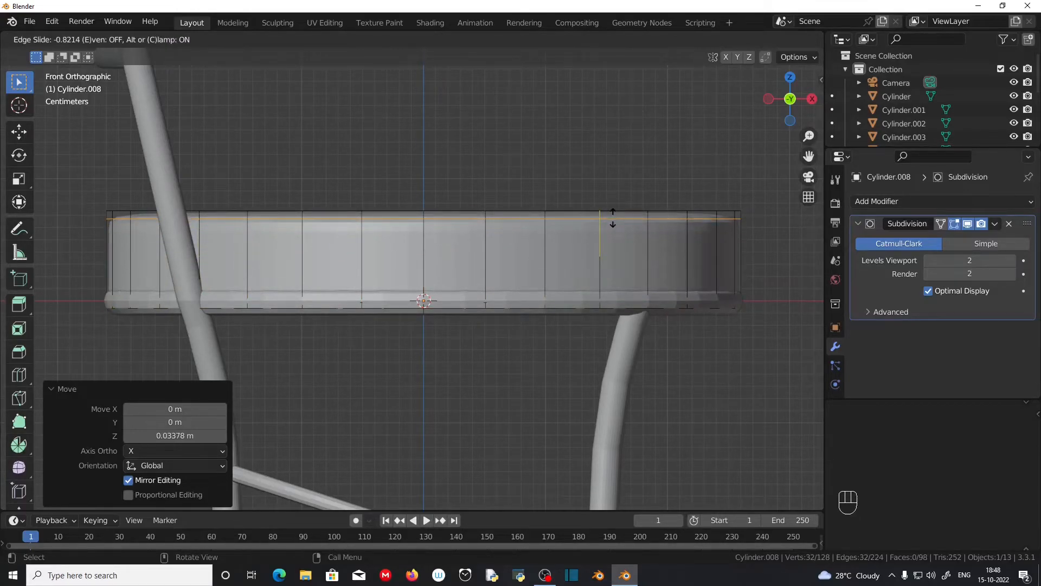
{"action": "left_click", "coordinate": [613, 218]}
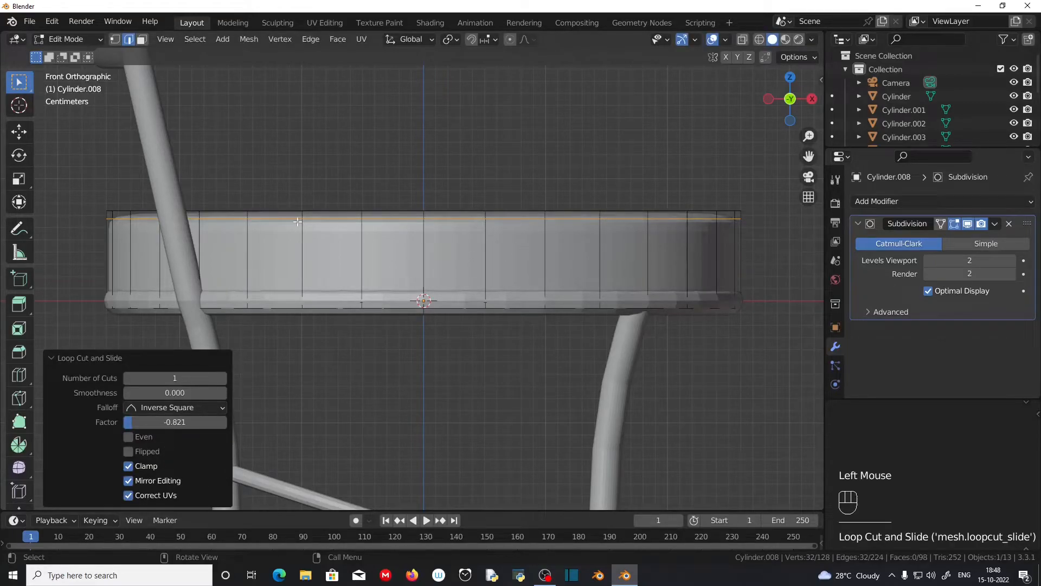
Add three evenly spaced horizontal loop cuts around the seat cylinder's side without sliding them.
{"action": "key", "text": "ctrl"}
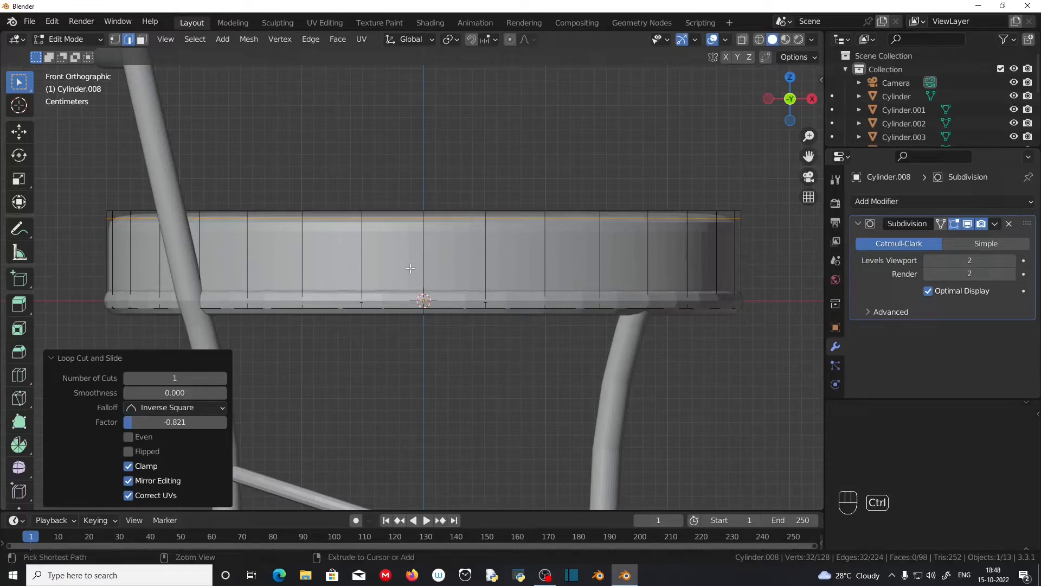
{"action": "key", "text": "ctrl+r"}
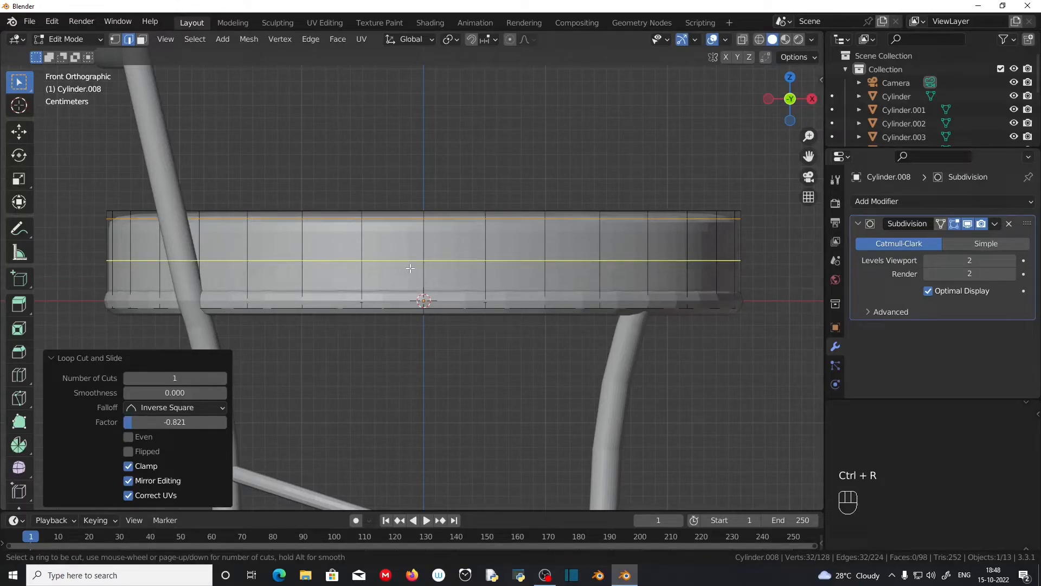
{"action": "scroll", "coordinate": [411, 268], "scroll_direction": "up", "scroll_amount": 1}
{"action": "scroll", "coordinate": [411, 268], "scroll_direction": "up", "scroll_amount": 1}
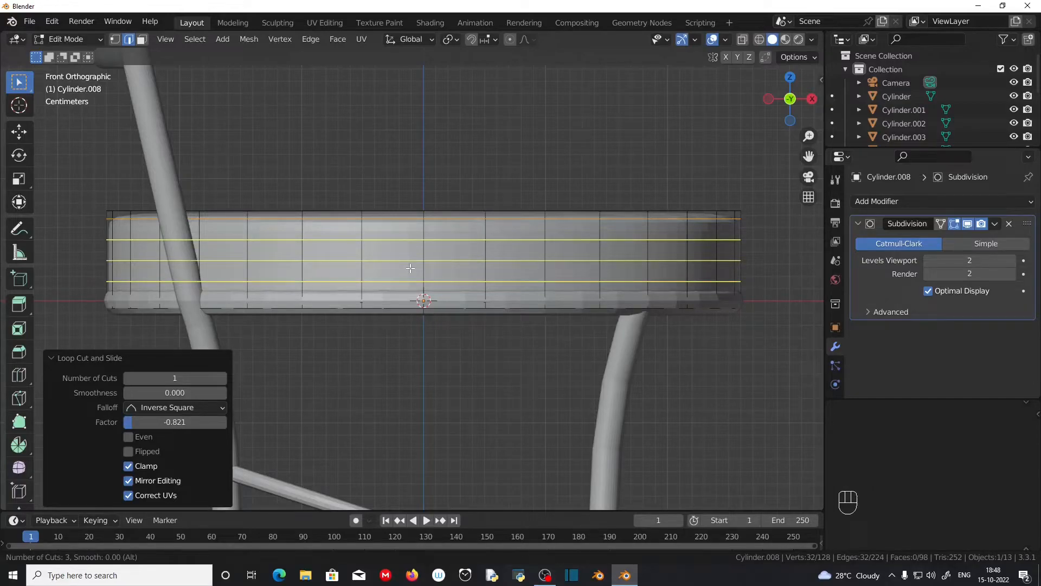
{"action": "left_click", "coordinate": [411, 268]}
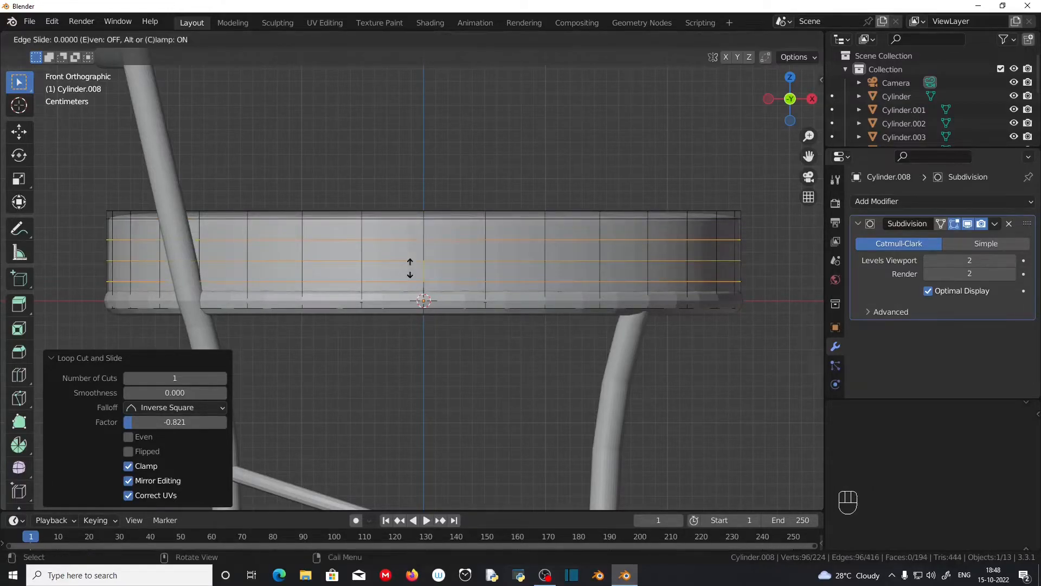
{"action": "right_click", "coordinate": [410, 268]}
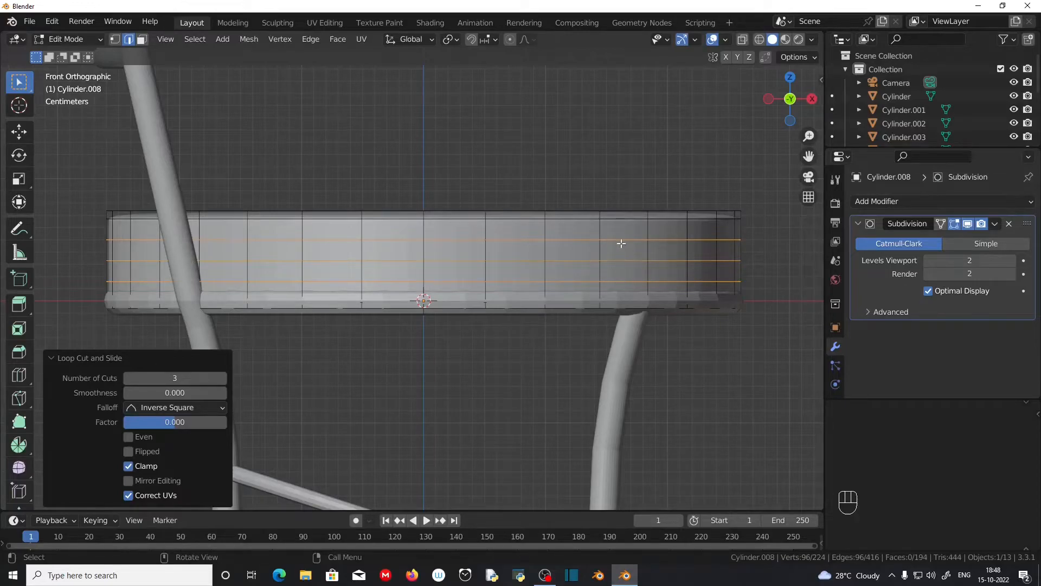
Set the transform pivot to Median Point and scale the three middle loops together along Z to about 0.25.
{"action": "left_click", "coordinate": [450, 39]}
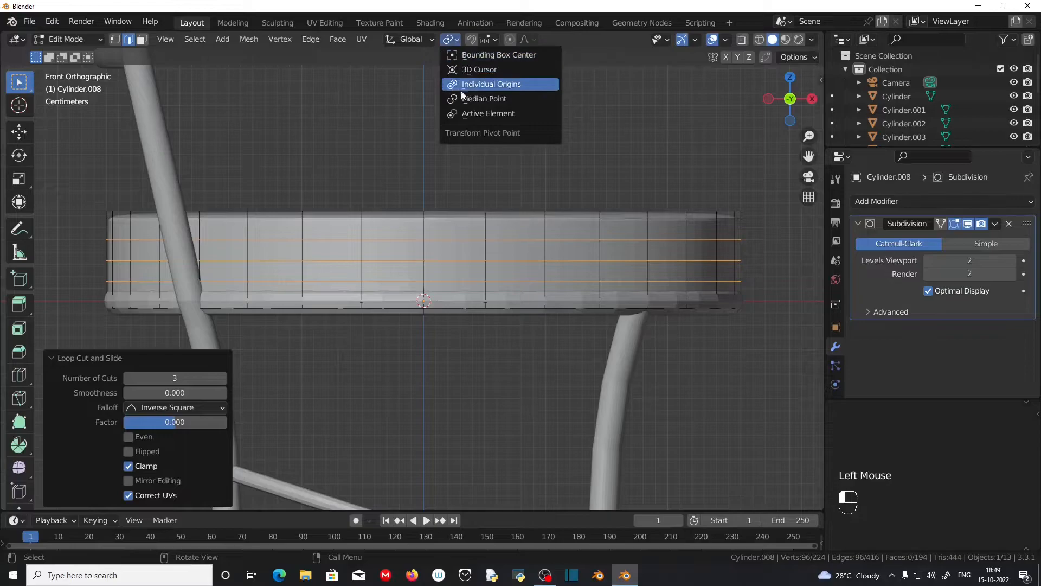
{"action": "left_click", "coordinate": [473, 98]}
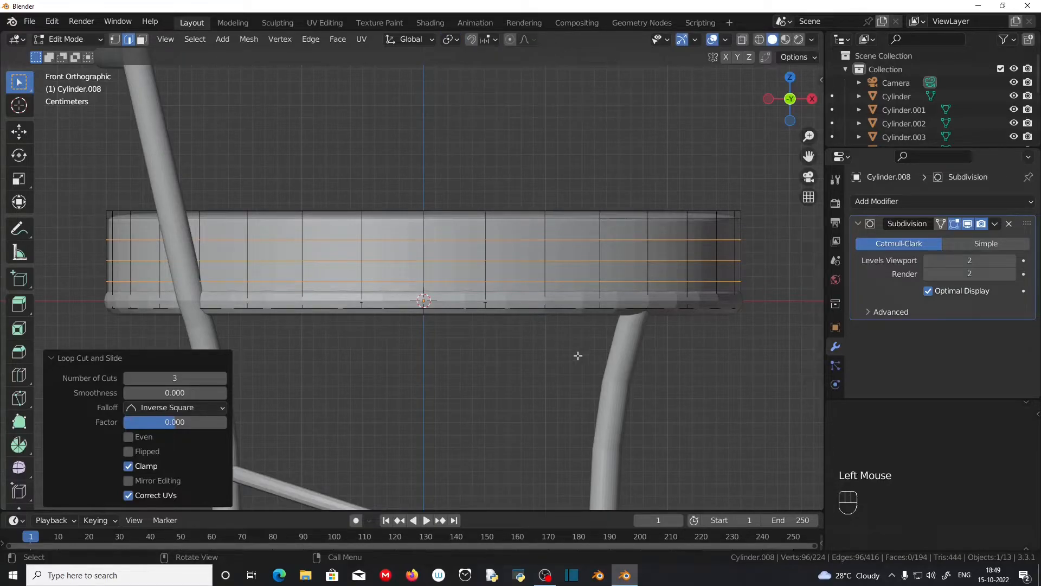
{"action": "key", "text": "s"}
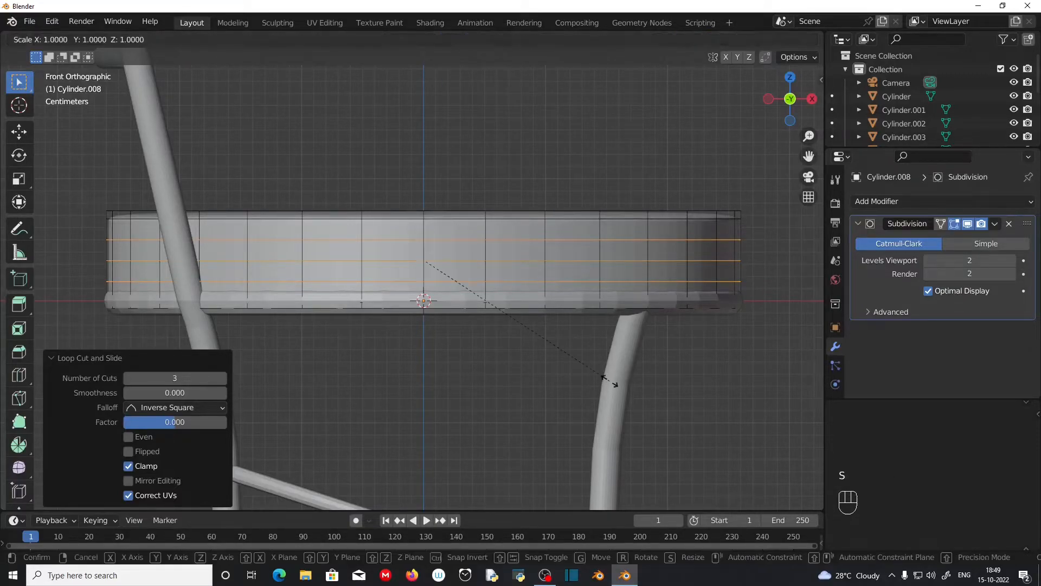
{"action": "key", "text": "z"}
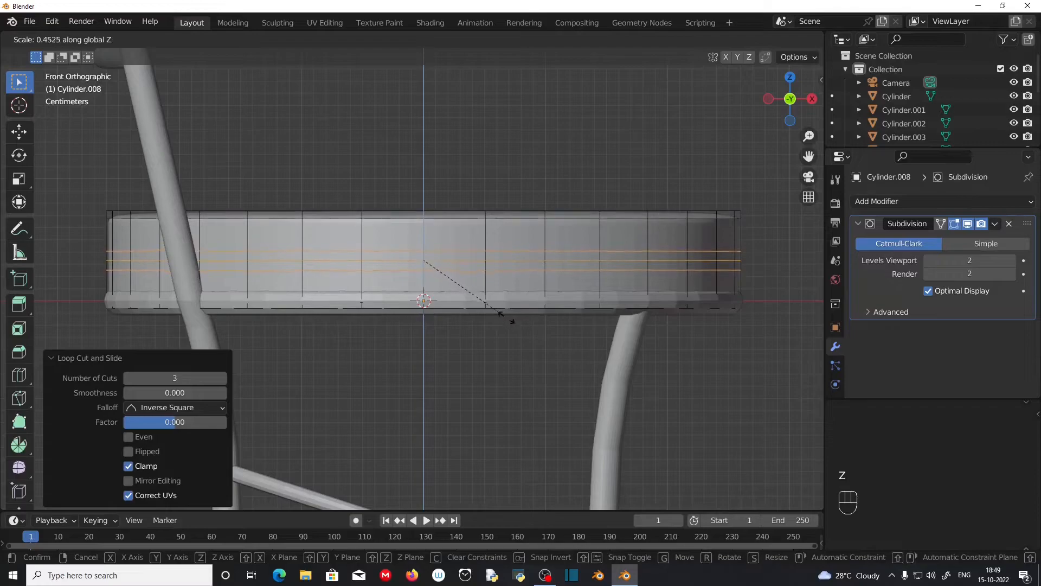
{"action": "left_click", "coordinate": [470, 299]}
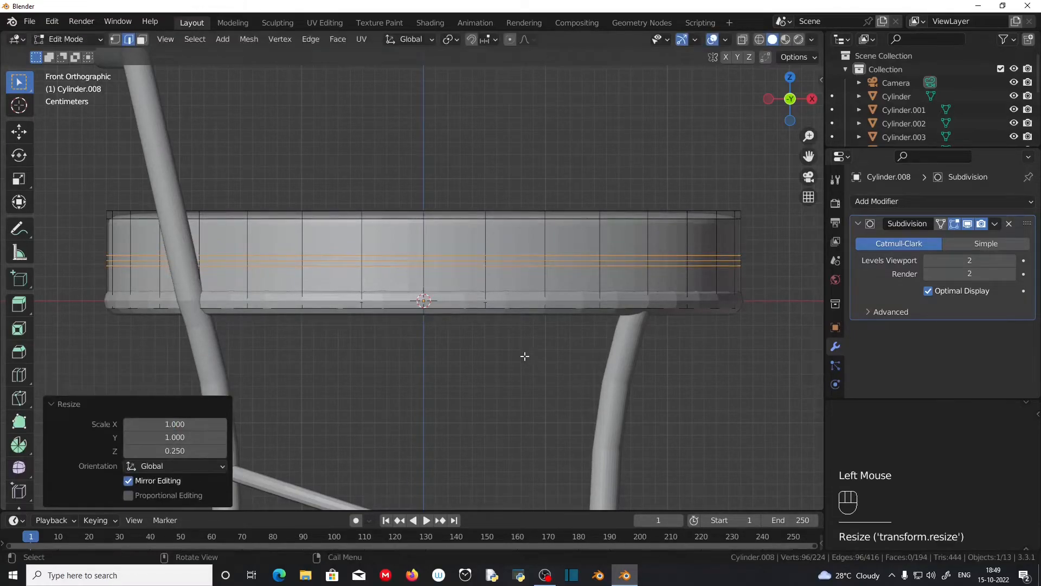
Move the three close loops up about 0.018 m along Z towards the cushion's top edge and deselect them.
{"action": "scroll", "coordinate": [524, 355], "scroll_direction": "down", "scroll_amount": 2}
{"action": "scroll", "coordinate": [524, 356], "scroll_direction": "up", "scroll_amount": 1}
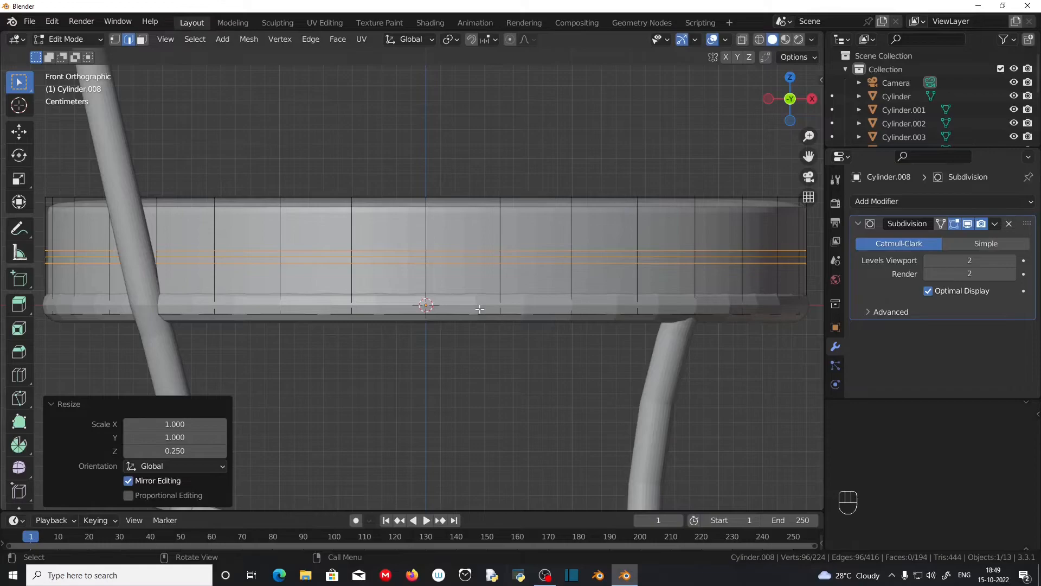
{"action": "key", "text": "g"}
{"action": "key", "text": "z"}
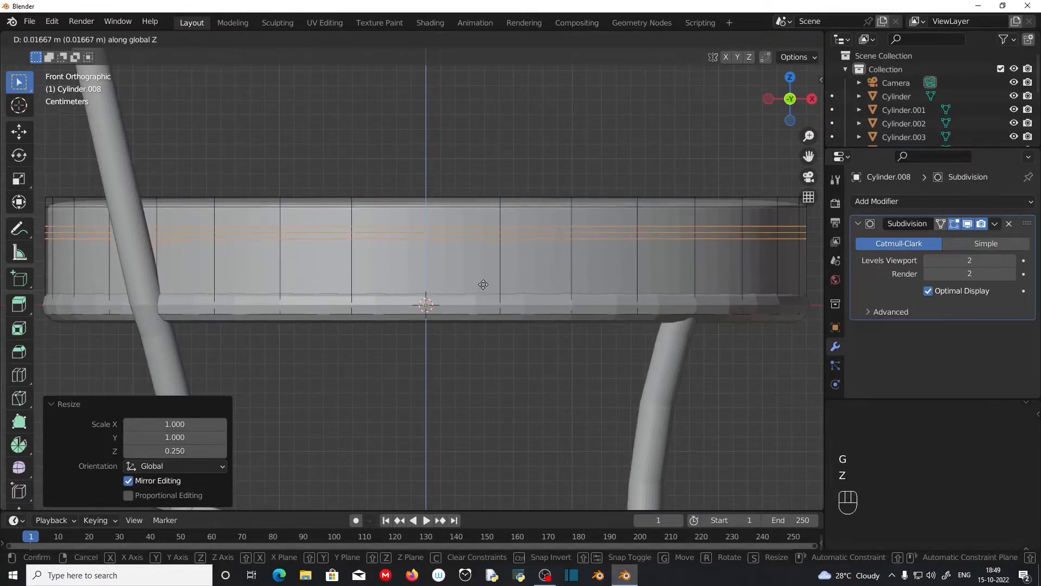
{"action": "left_click", "coordinate": [483, 284]}
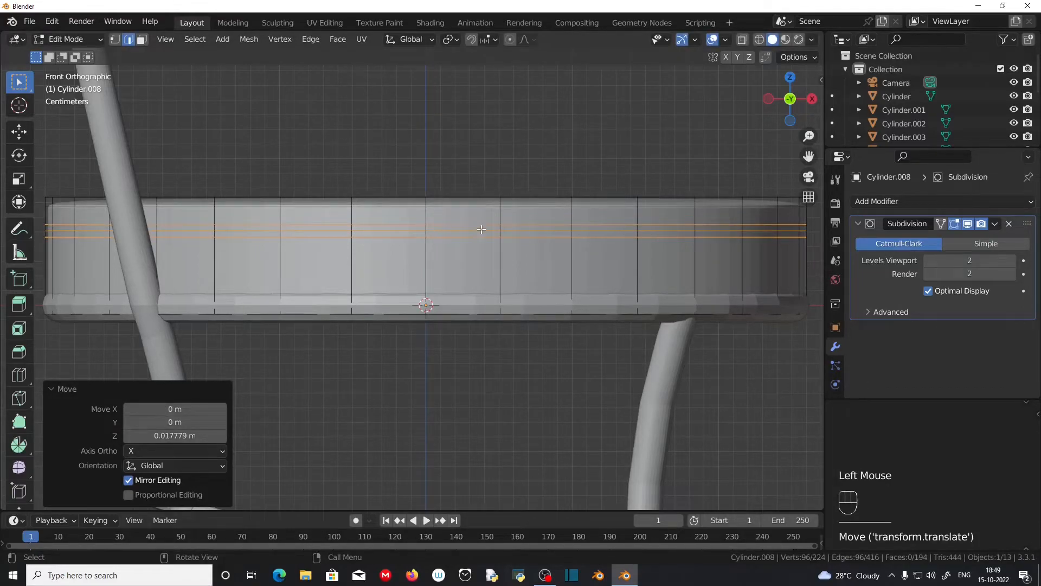
{"action": "scroll", "coordinate": [485, 231], "scroll_direction": "up", "scroll_amount": 1}
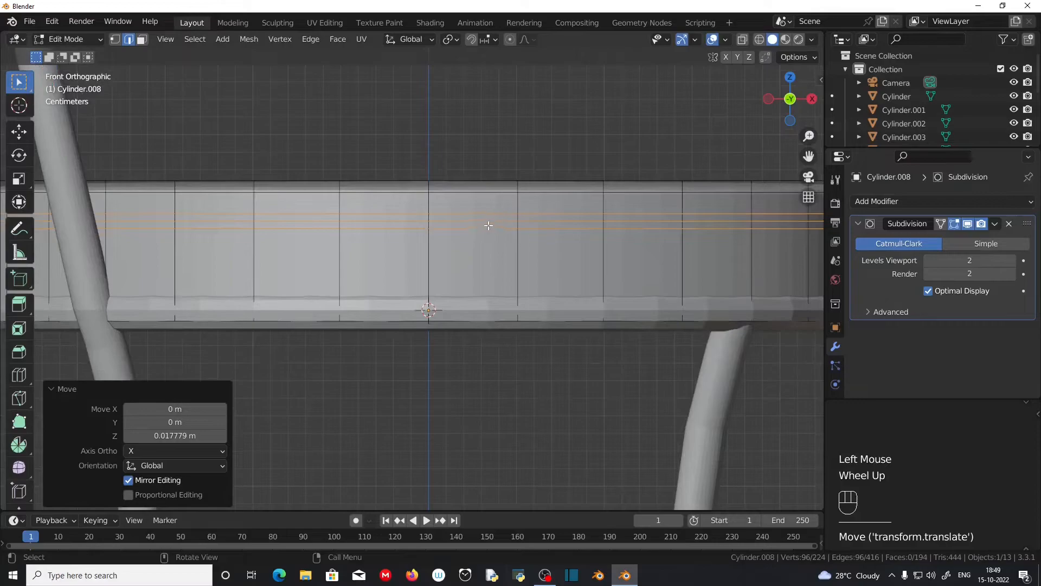
{"action": "left_click", "coordinate": [446, 101]}
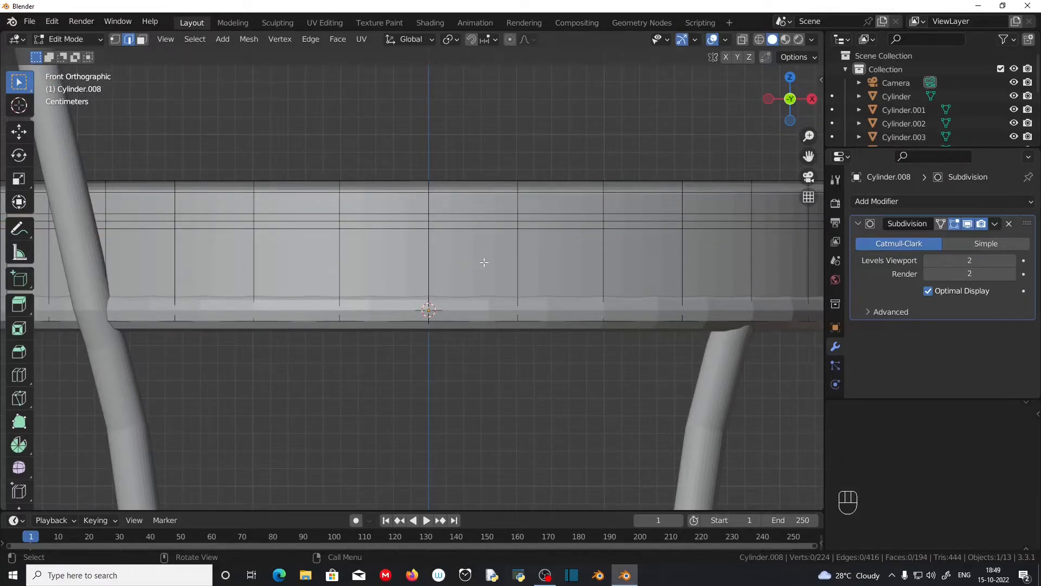
Scale the middle of the three close cushion loops inward to about 0.948 in X and Y with Z locked, and return to Object Mode.
{"action": "left_click", "coordinate": [490, 221], "text": "alt"}
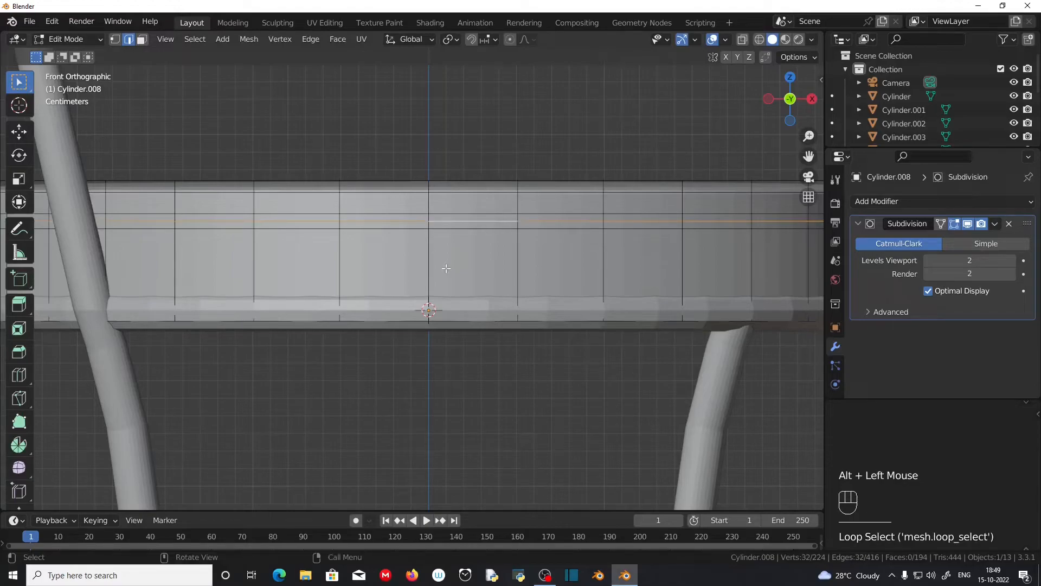
{"action": "scroll", "coordinate": [597, 255], "scroll_direction": "down", "scroll_amount": 2}
{"action": "middle_click_drag", "start_coordinate": [597, 256], "coordinate": [516, 262]}
{"action": "scroll", "coordinate": [477, 263], "scroll_direction": "down", "scroll_amount": 3}
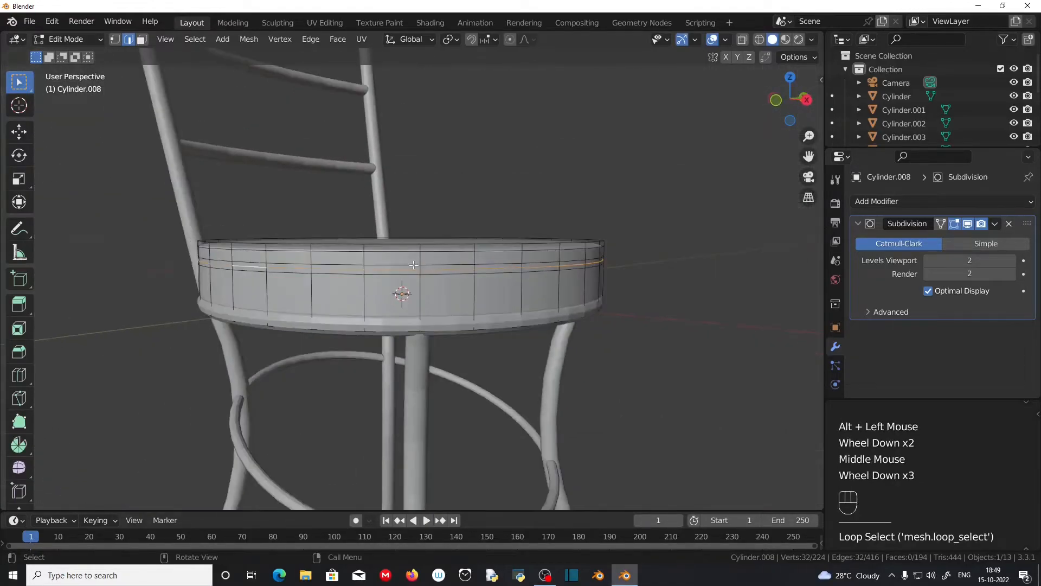
{"action": "middle_click_drag", "start_coordinate": [413, 265], "coordinate": [428, 267]}
{"action": "key", "text": "KP_1"}
{"action": "scroll", "coordinate": [454, 269], "scroll_direction": "up", "scroll_amount": 3}
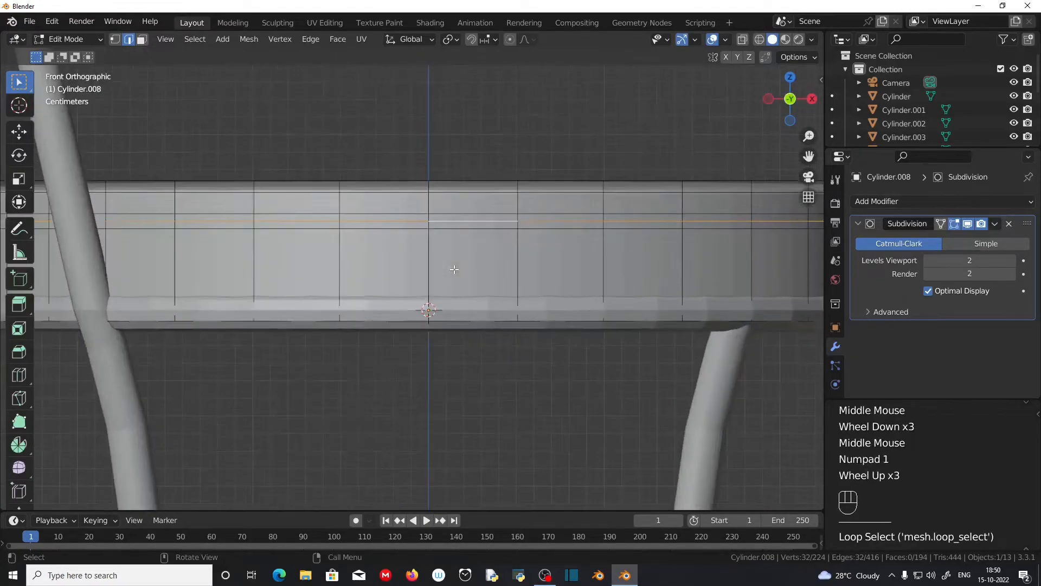
{"action": "scroll", "coordinate": [662, 260], "scroll_direction": "down", "scroll_amount": 1}
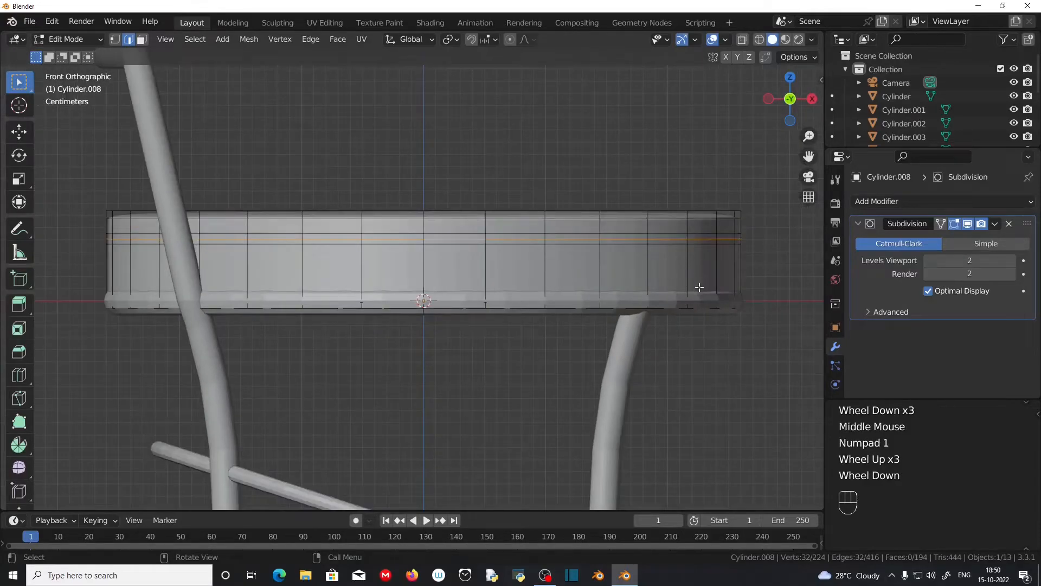
{"action": "key", "text": "s"}
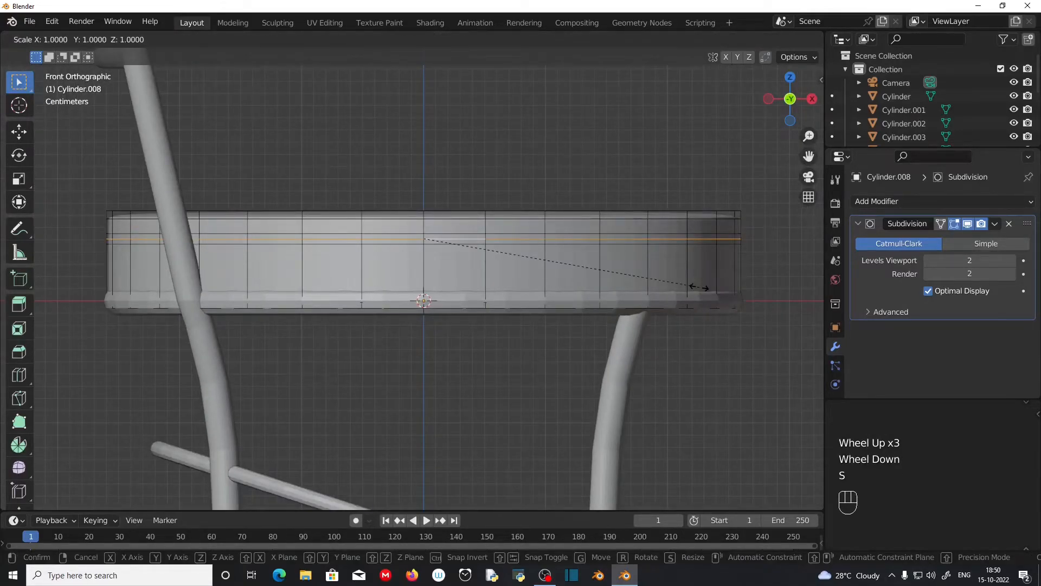
{"action": "key", "text": "shift"}
{"action": "key", "text": "shift+z"}
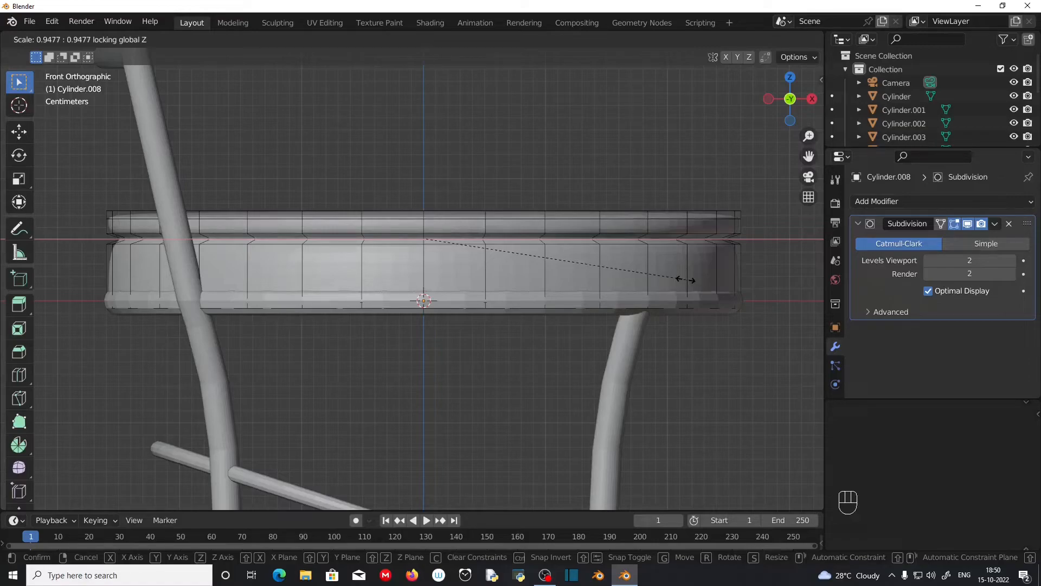
{"action": "left_click", "coordinate": [685, 280]}
{"action": "middle_click_drag", "start_coordinate": [643, 298], "coordinate": [564, 296]}
{"action": "scroll", "coordinate": [599, 307], "scroll_direction": "down", "scroll_amount": 2}
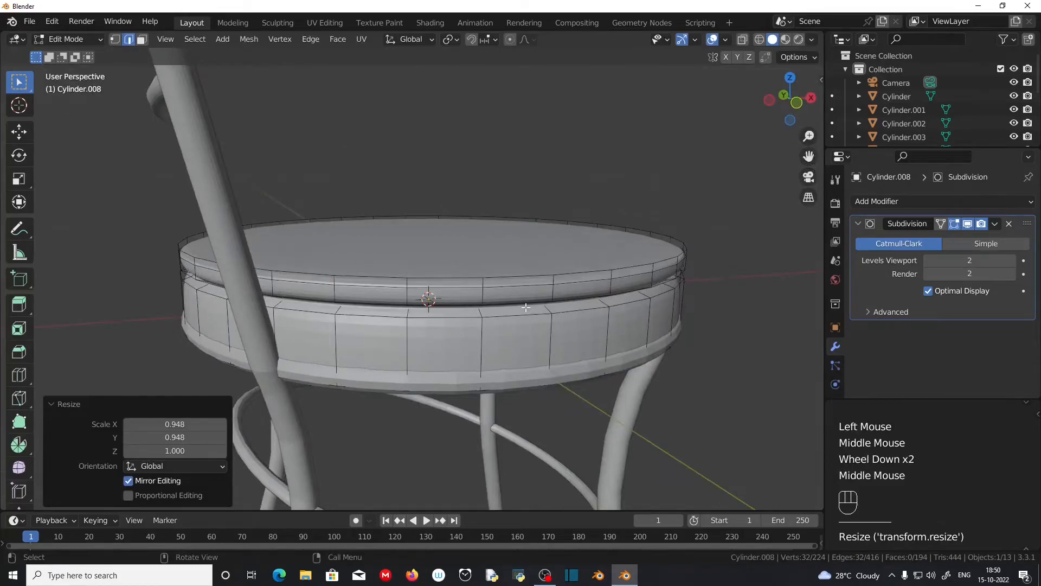
{"action": "key", "text": "Tab"}
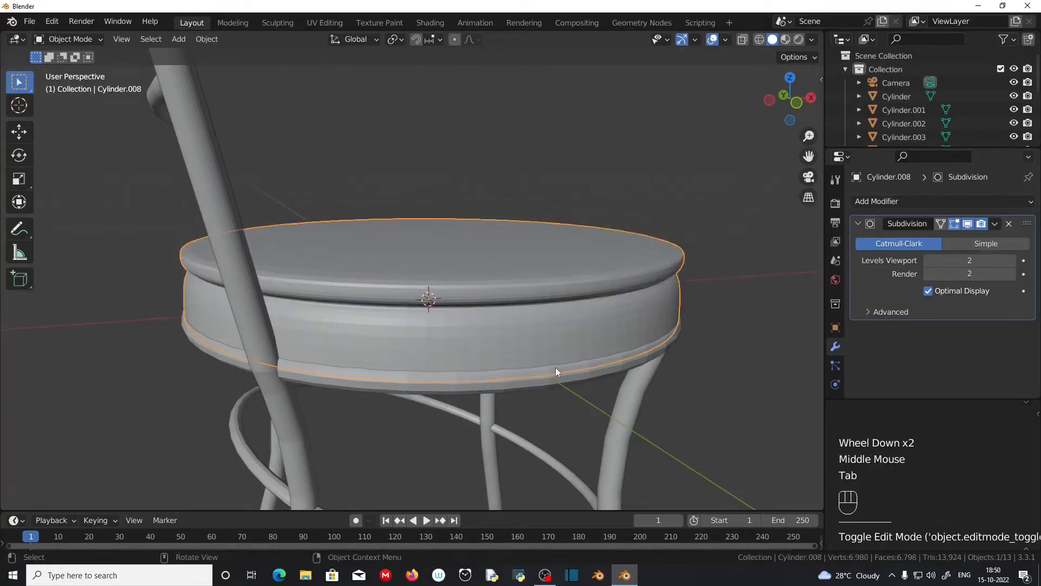
Examine the grooved seat cushion and the chair frame from several angles.
{"action": "scroll", "coordinate": [555, 367], "scroll_direction": "down", "scroll_amount": 2}
{"action": "middle_click_drag", "start_coordinate": [625, 348], "coordinate": [516, 374]}
{"action": "scroll", "coordinate": [639, 317], "scroll_direction": "up", "scroll_amount": 1}
{"action": "middle_click_drag", "start_coordinate": [639, 317], "coordinate": [465, 344]}
{"action": "scroll", "coordinate": [249, 261], "scroll_direction": "down", "scroll_amount": 2}
{"action": "scroll", "coordinate": [251, 264], "scroll_direction": "up", "scroll_amount": 2}
{"action": "middle_click_drag", "start_coordinate": [235, 271], "coordinate": [303, 303]}
{"action": "left_click", "coordinate": [519, 265]}
{"action": "left_click", "coordinate": [514, 263]}
{"action": "middle_click_drag", "start_coordinate": [514, 264], "coordinate": [524, 316]}
{"action": "scroll", "coordinate": [524, 317], "scroll_direction": "down", "scroll_amount": 1}
{"action": "middle_click_drag", "start_coordinate": [609, 411], "coordinate": [551, 353]}
{"action": "middle_click_drag", "start_coordinate": [319, 307], "coordinate": [352, 371]}
{"action": "scroll", "coordinate": [421, 363], "scroll_direction": "down", "scroll_amount": 1}
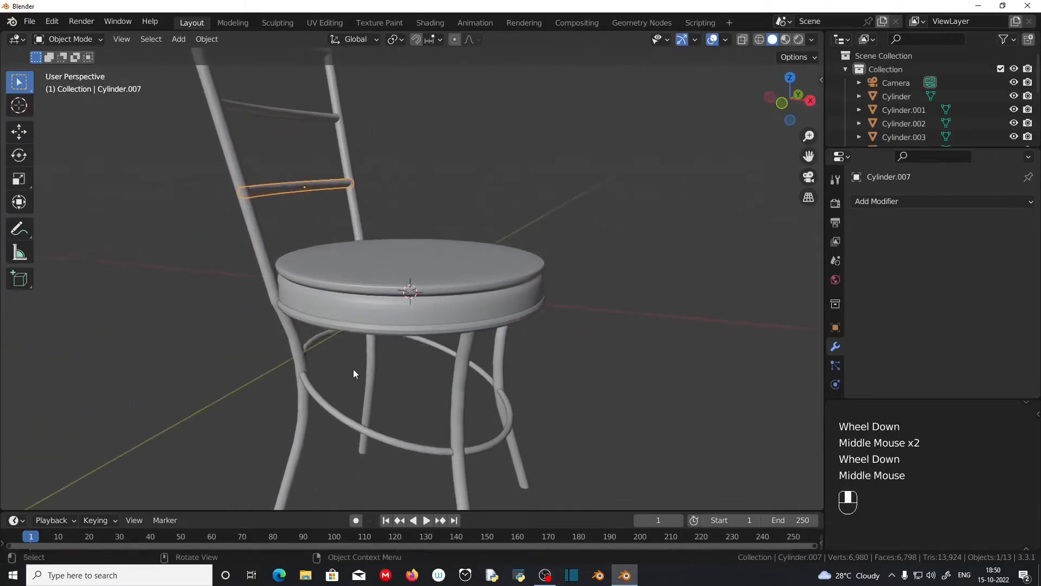
{"action": "scroll", "coordinate": [461, 355], "scroll_direction": "up", "scroll_amount": 1}
{"action": "middle_click_drag", "start_coordinate": [461, 355], "coordinate": [198, 399]}
{"action": "middle_click_drag", "start_coordinate": [249, 437], "coordinate": [385, 324]}
{"action": "scroll", "coordinate": [323, 378], "scroll_direction": "down", "scroll_amount": 1}
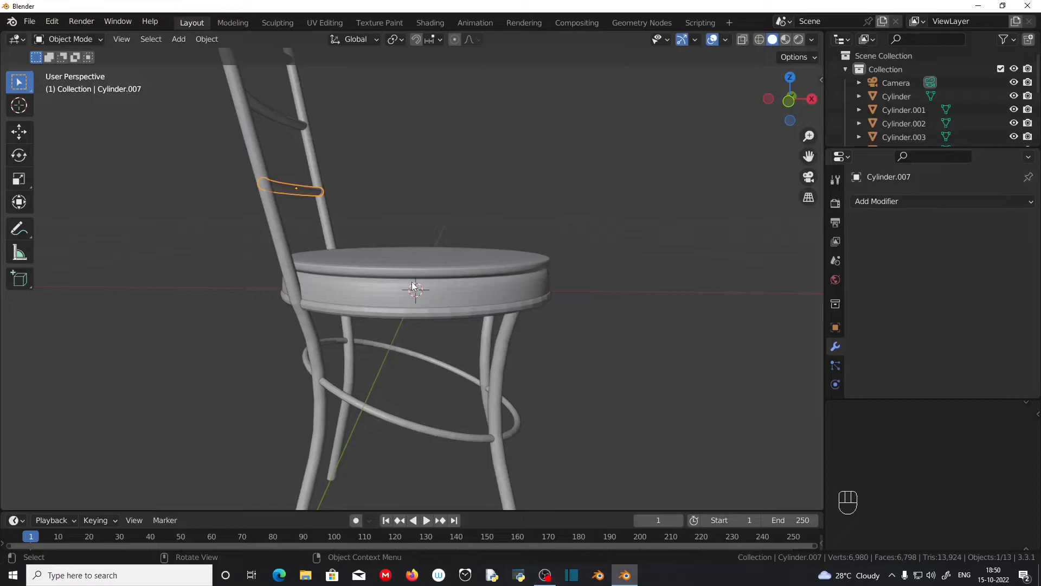
Move all four legs with the back posts, the leg ring, the three crossbars and the top rail into a new collection named Boolean objects.
{"action": "left_click", "coordinate": [484, 372]}
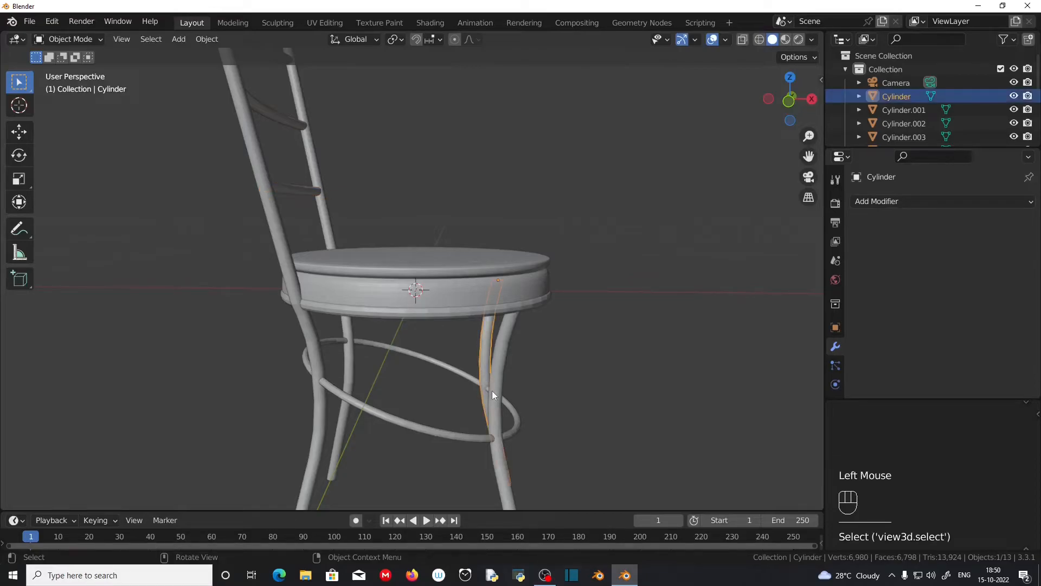
{"action": "left_click", "coordinate": [496, 393], "text": "shift"}
{"action": "left_click", "coordinate": [427, 435], "text": "shift"}
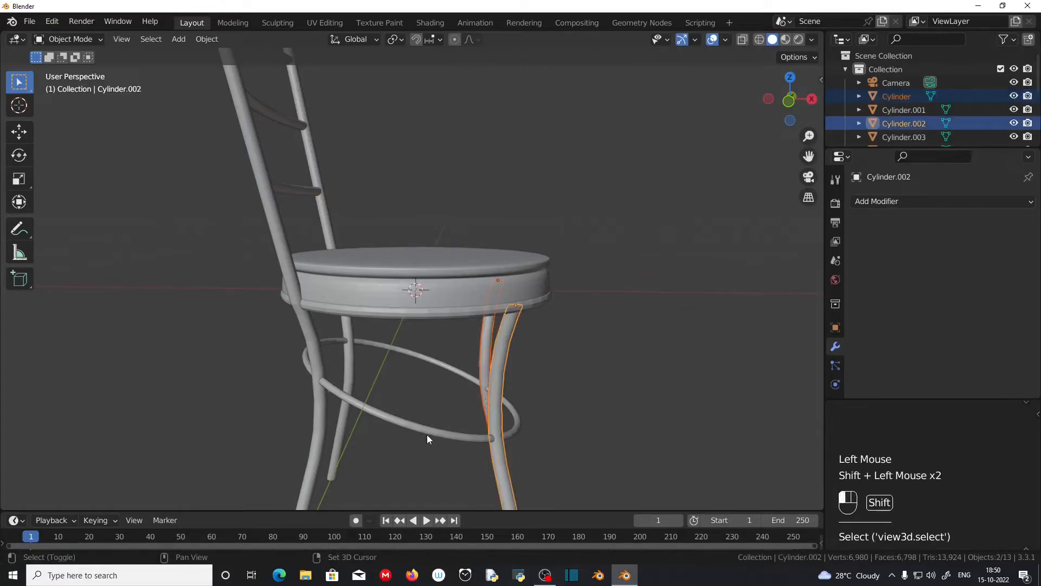
{"action": "left_click", "coordinate": [428, 435], "text": "shift"}
{"action": "left_click", "coordinate": [354, 366], "text": "shift"}
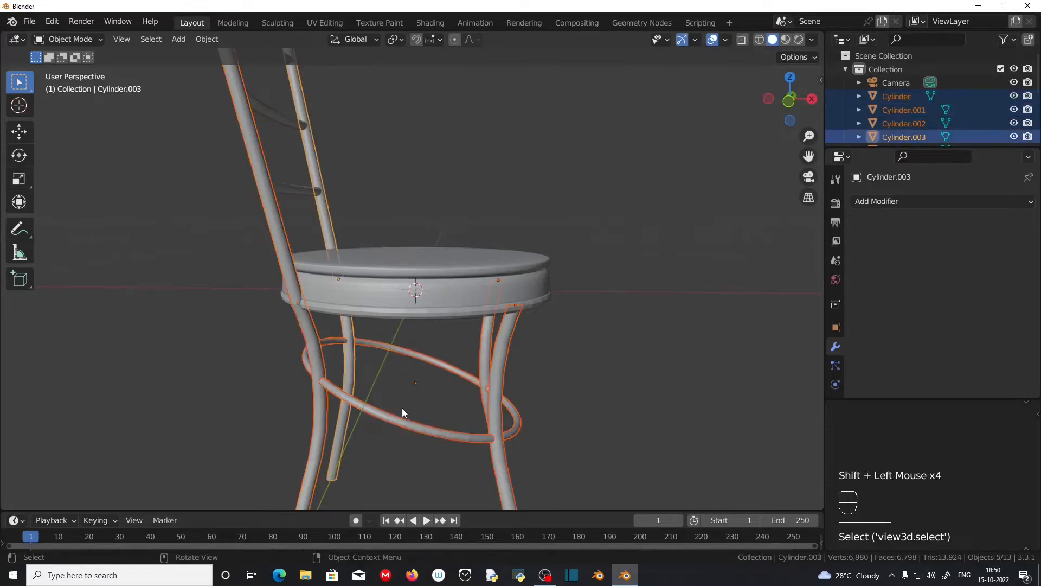
{"action": "left_click", "coordinate": [300, 192], "text": "shift"}
{"action": "scroll", "coordinate": [448, 304], "scroll_direction": "down", "scroll_amount": 1}
{"action": "middle_click_drag", "start_coordinate": [448, 304], "coordinate": [423, 494], "text": "shift"}
{"action": "left_click", "coordinate": [282, 290], "text": "shift"}
{"action": "left_click", "coordinate": [268, 226], "text": "shift"}
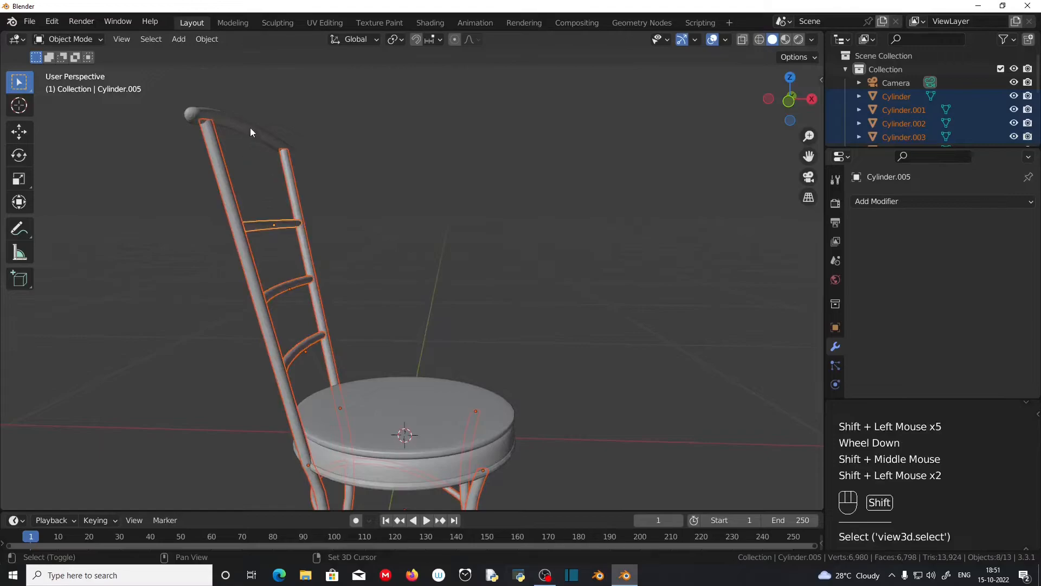
{"action": "left_click", "coordinate": [250, 128], "text": "shift"}
{"action": "middle_click_drag", "start_coordinate": [381, 415], "coordinate": [376, 311], "text": "shift"}
{"action": "middle_click_drag", "start_coordinate": [399, 386], "coordinate": [402, 329]}
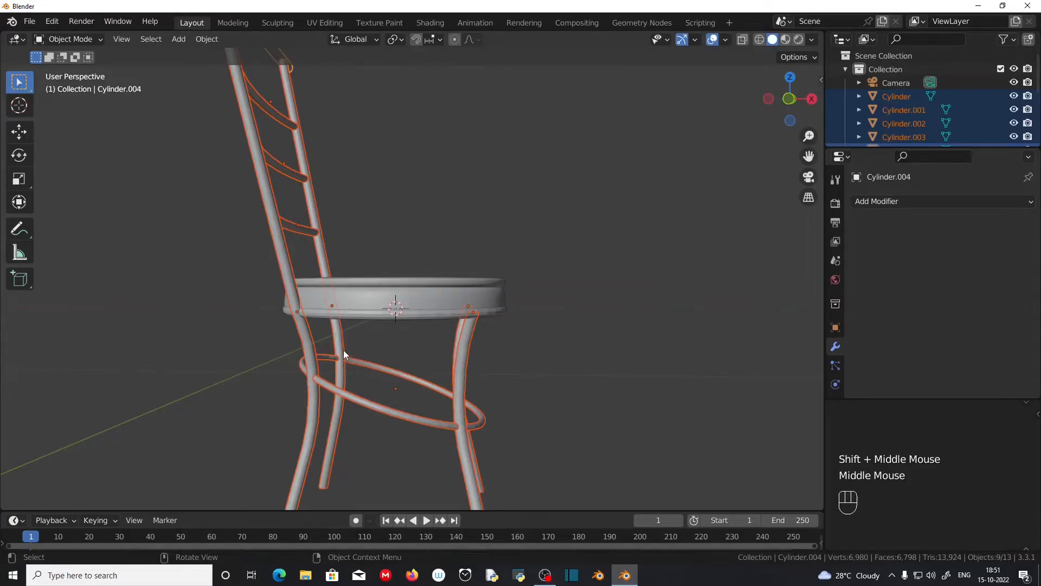
{"action": "key", "text": "m"}
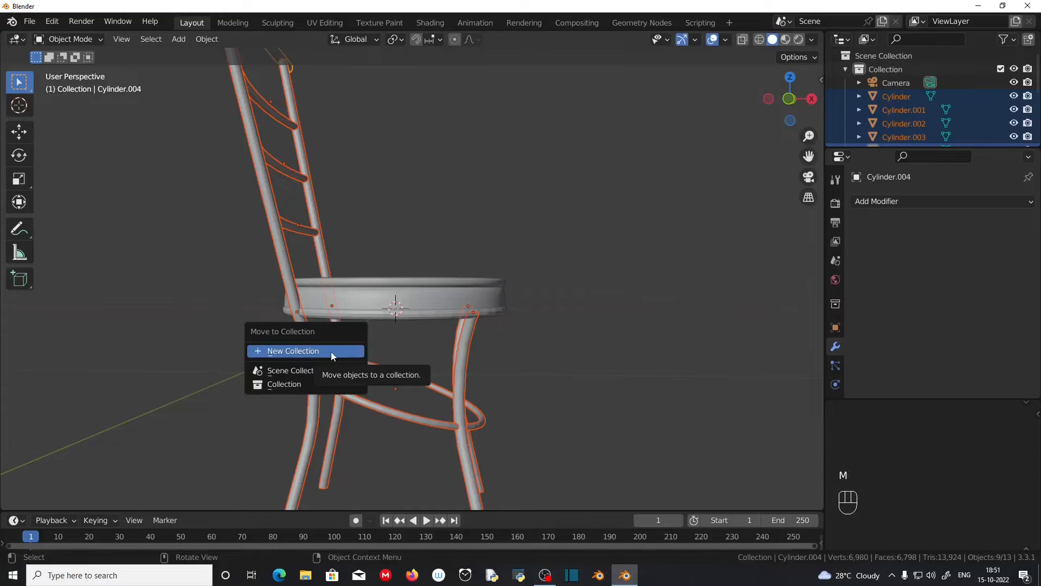
{"action": "left_click", "coordinate": [333, 352]}
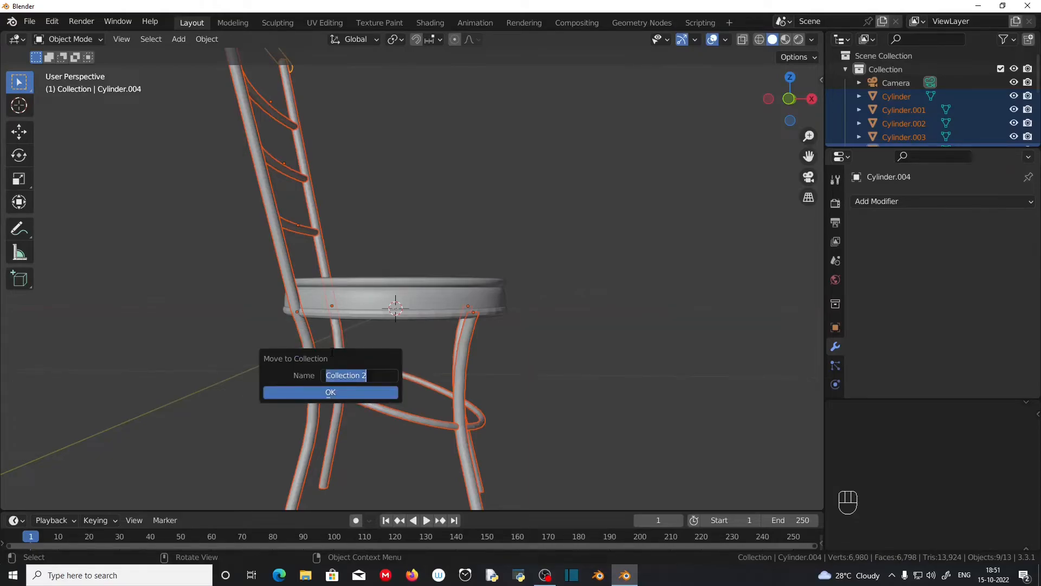
{"action": "key", "text": "shift"}
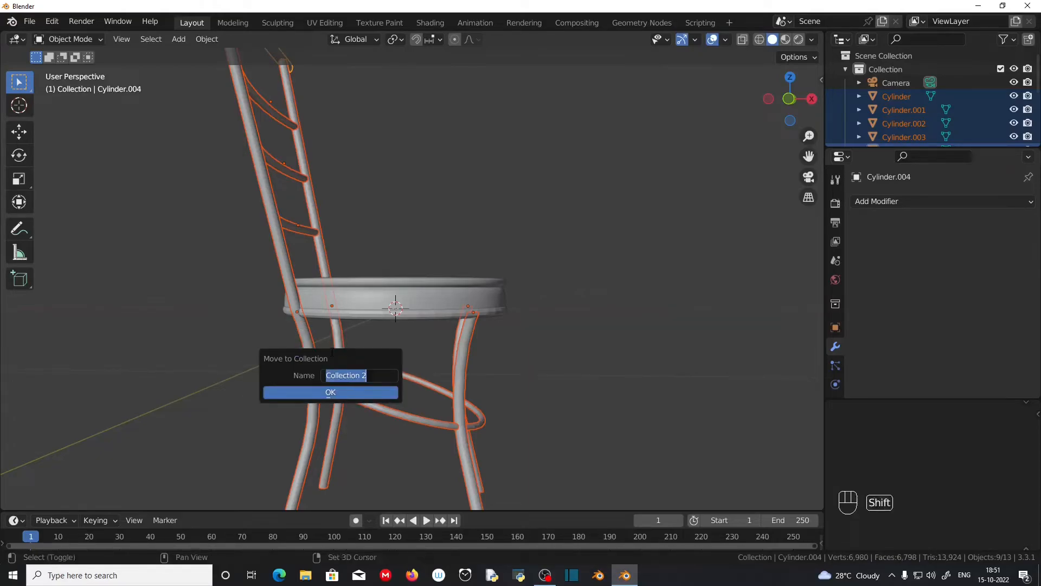
{"action": "type", "text": "Boolean"}
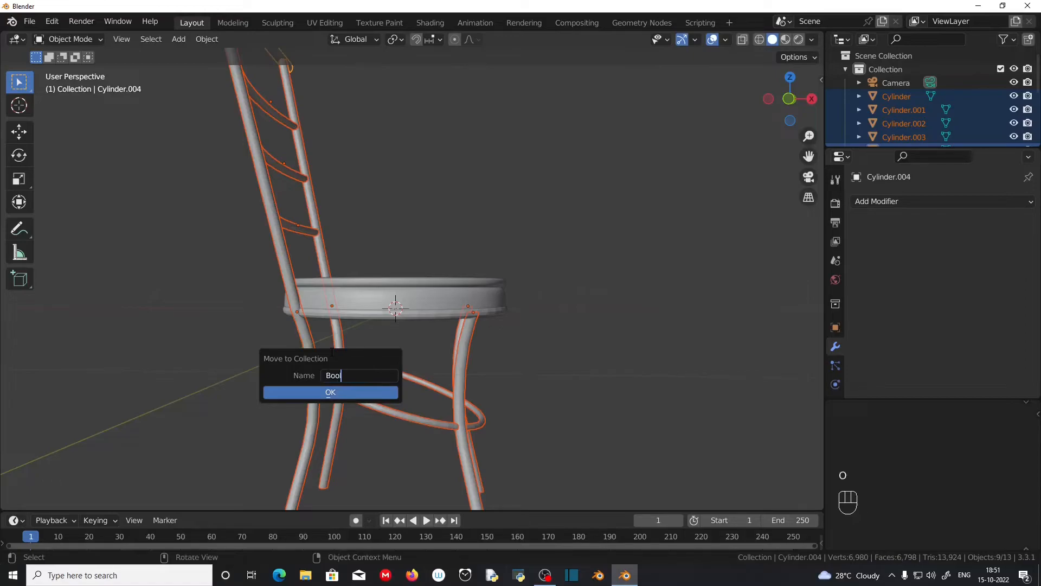
{"action": "type", "text": " objects"}
{"action": "left_click", "coordinate": [301, 393]}
Add a Boolean modifier to the seat ring torus, set to Union with operand type Collection and the Boolean objects collection.
{"action": "scroll", "coordinate": [542, 373], "scroll_direction": "up", "scroll_amount": 2}
{"action": "middle_click_drag", "start_coordinate": [626, 374], "coordinate": [621, 385]}
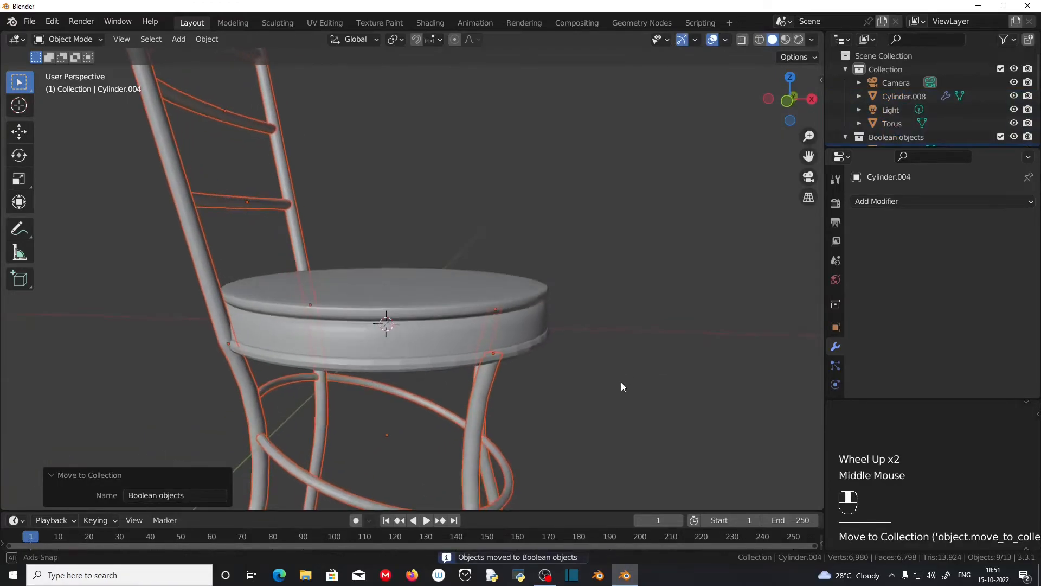
{"action": "left_click", "coordinate": [445, 367]}
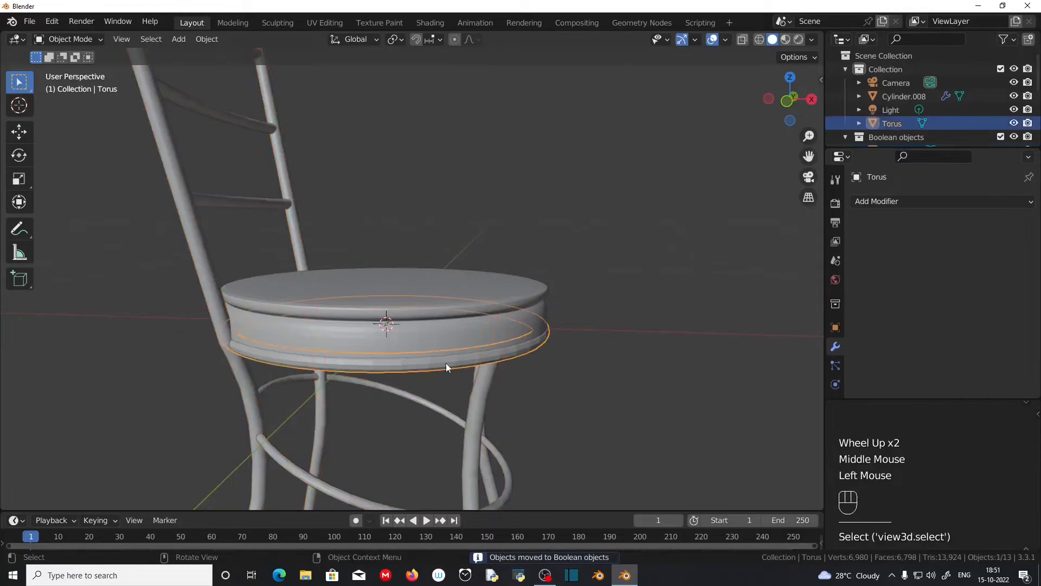
{"action": "left_click", "coordinate": [838, 347]}
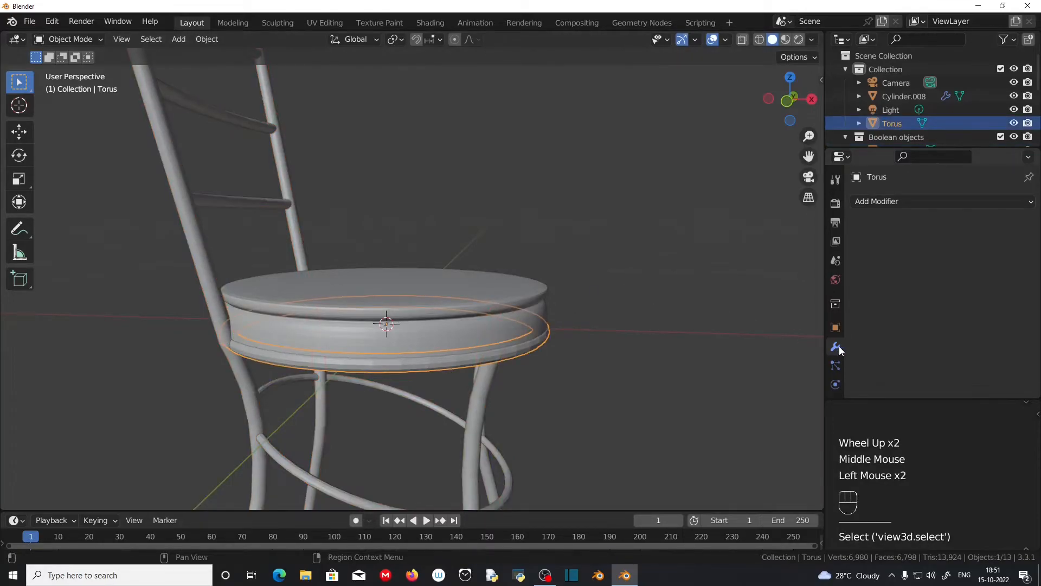
{"action": "left_click", "coordinate": [917, 204]}
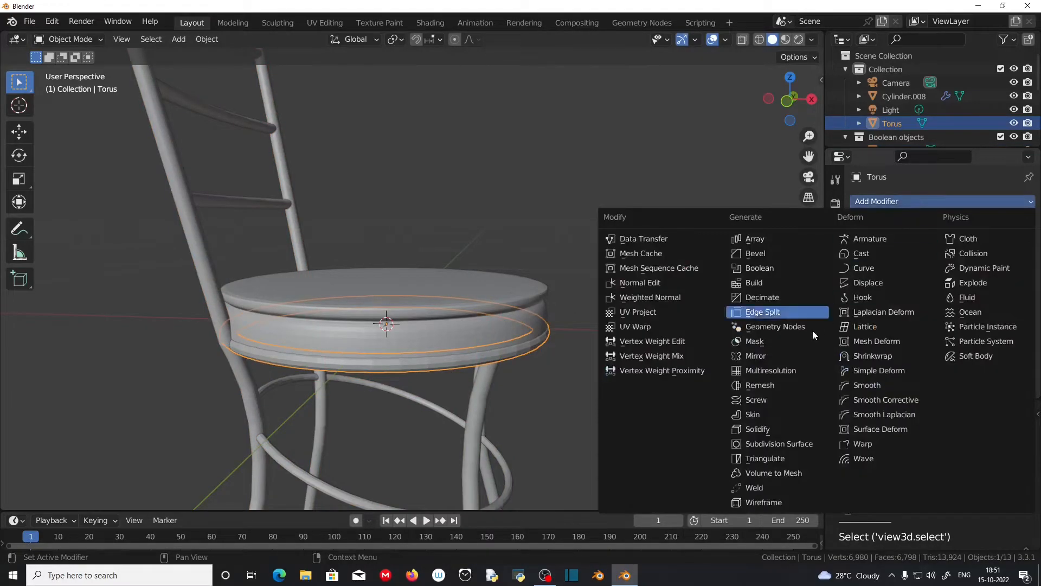
{"action": "left_click", "coordinate": [772, 268]}
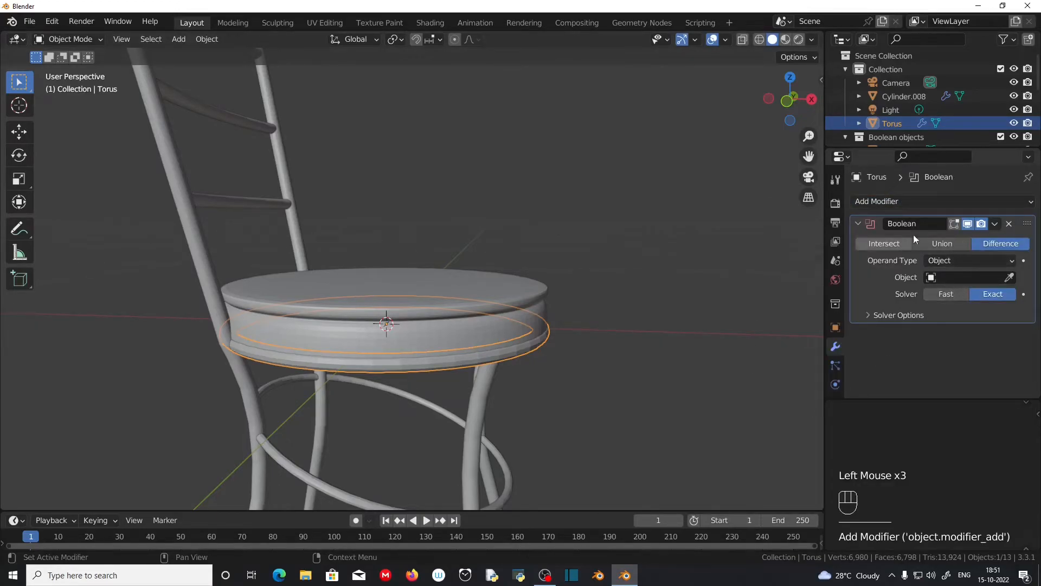
{"action": "left_click", "coordinate": [946, 244]}
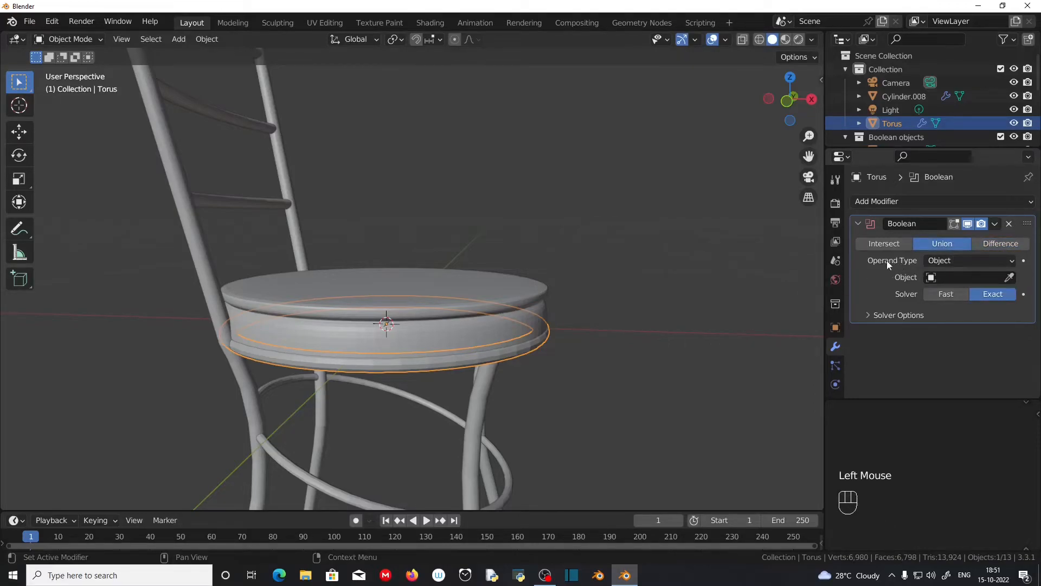
{"action": "left_click", "coordinate": [949, 262]}
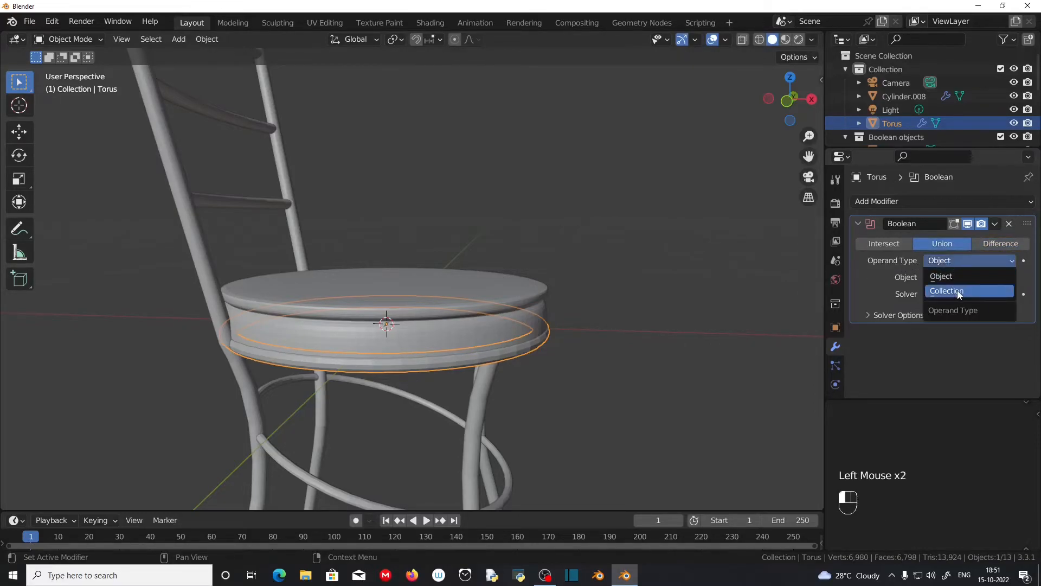
{"action": "left_click", "coordinate": [959, 291]}
{"action": "left_click", "coordinate": [963, 277]}
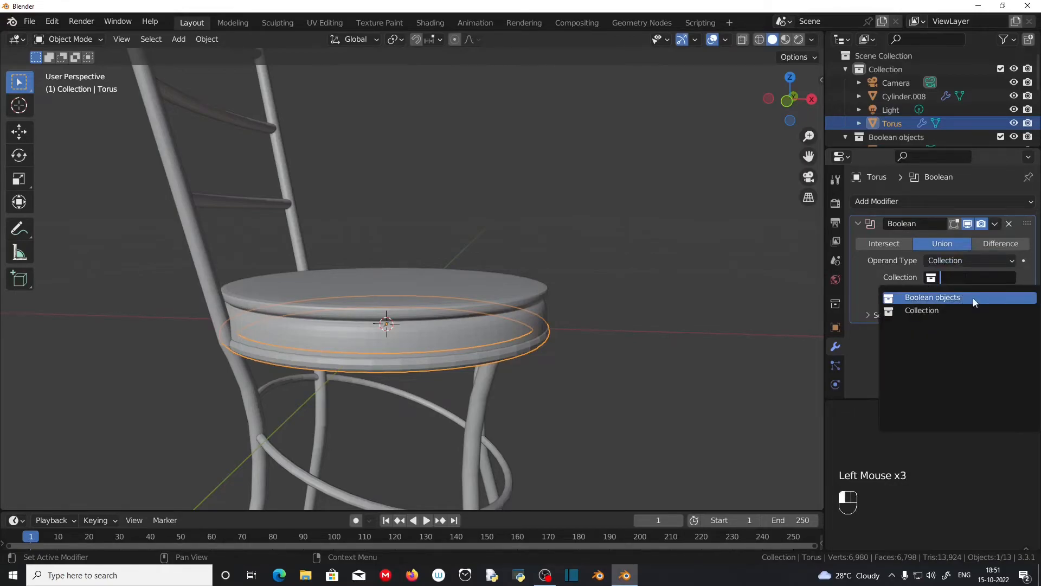
{"action": "left_click", "coordinate": [973, 298]}
Apply the Boolean union modifier on the seat ring torus.
{"action": "scroll", "coordinate": [528, 390], "scroll_direction": "up", "scroll_amount": 2}
{"action": "middle_click_drag", "start_coordinate": [528, 390], "coordinate": [467, 365]}
{"action": "middle_click_drag", "start_coordinate": [603, 374], "coordinate": [516, 358]}
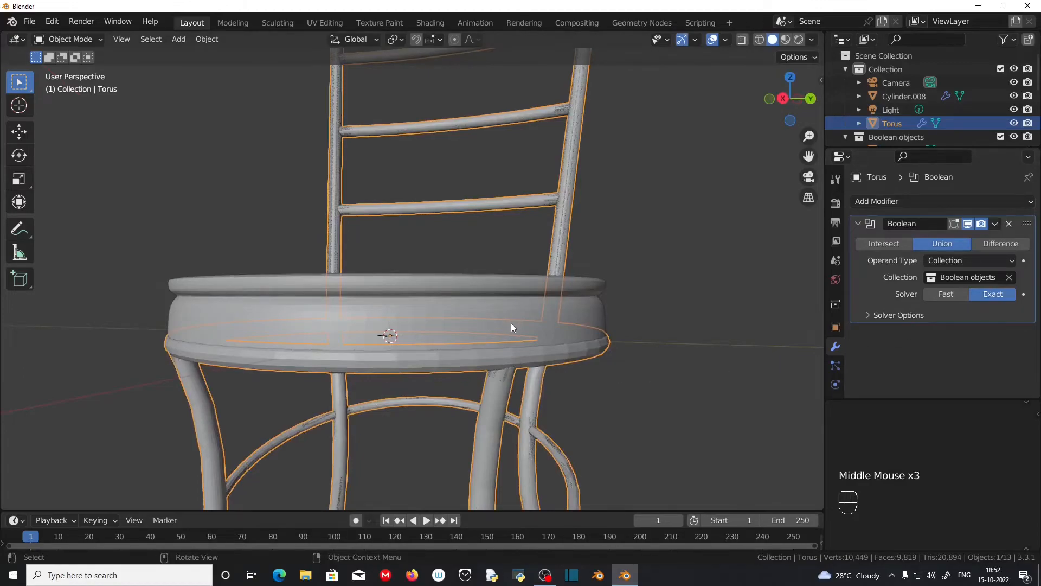
{"action": "left_click", "coordinate": [994, 223]}
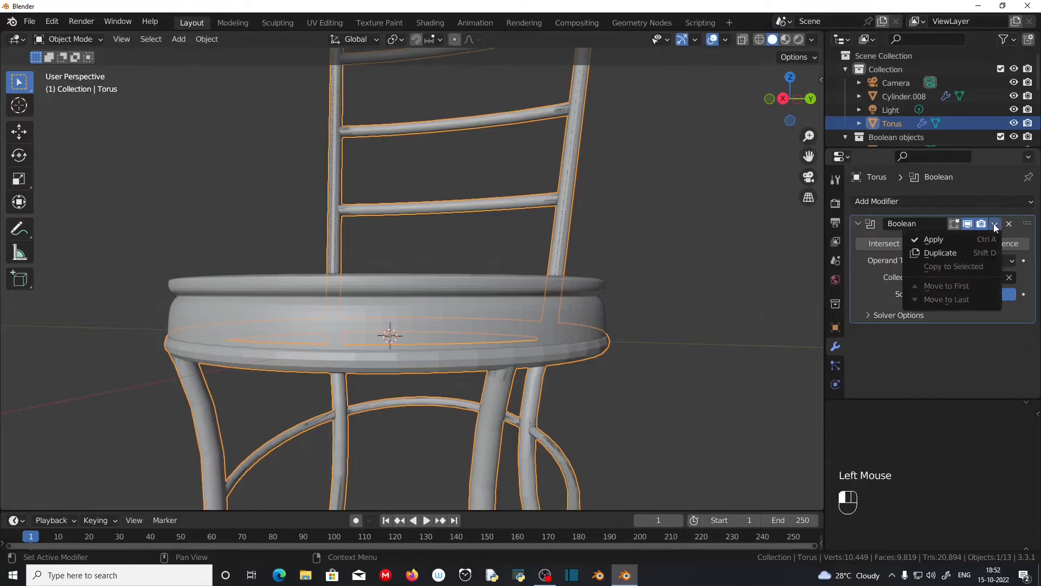
{"action": "left_click", "coordinate": [993, 223]}
{"action": "left_click", "coordinate": [995, 224]}
{"action": "left_click", "coordinate": [981, 239]}
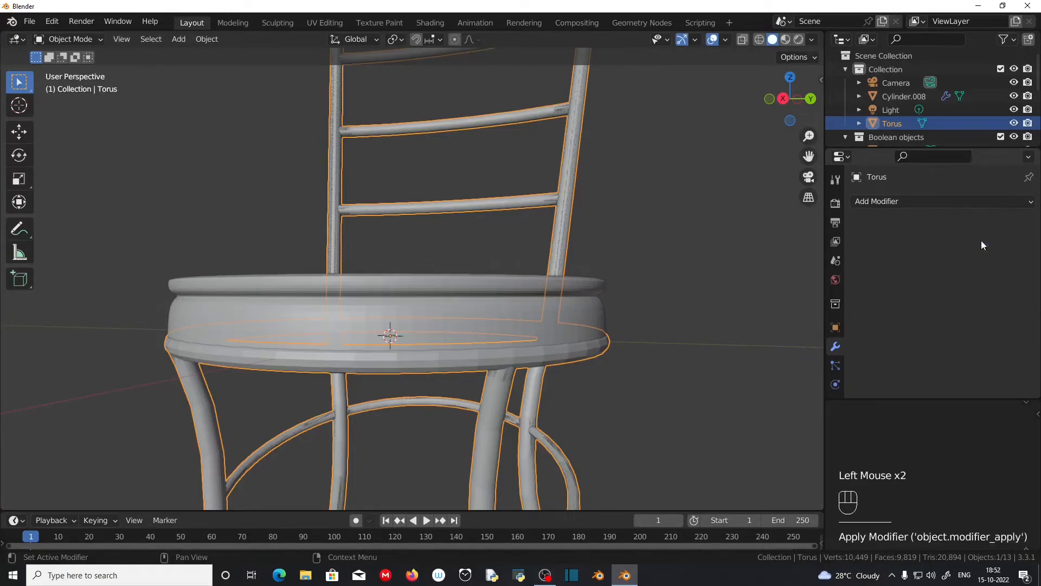
Hide the Boolean objects collection in the viewport, disable it in renders and collapse its contents.
{"action": "scroll", "coordinate": [480, 401], "scroll_direction": "down", "scroll_amount": 1}
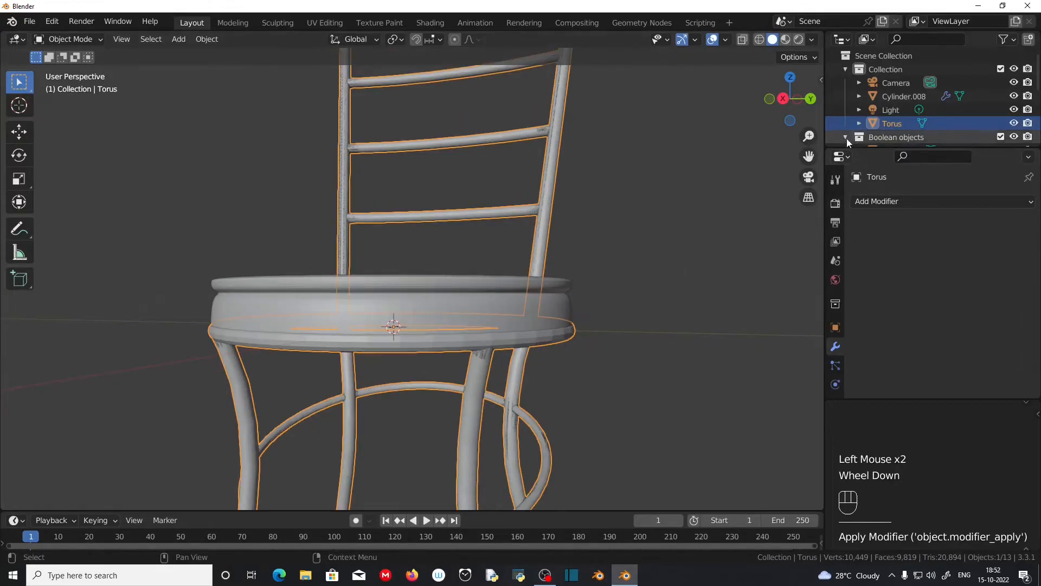
{"action": "scroll", "coordinate": [860, 115], "scroll_direction": "down", "scroll_amount": 1}
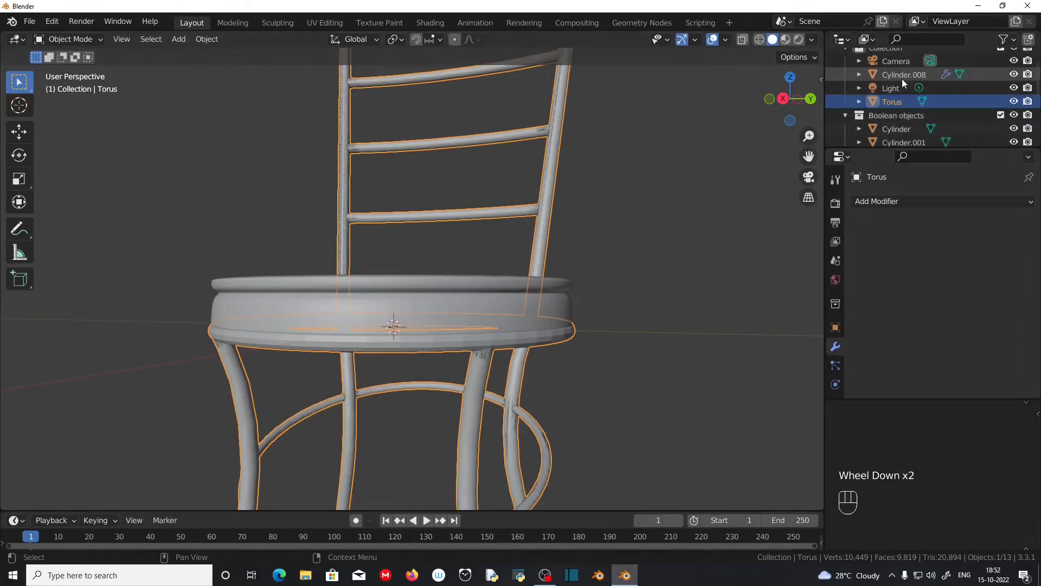
{"action": "left_click", "coordinate": [1014, 115]}
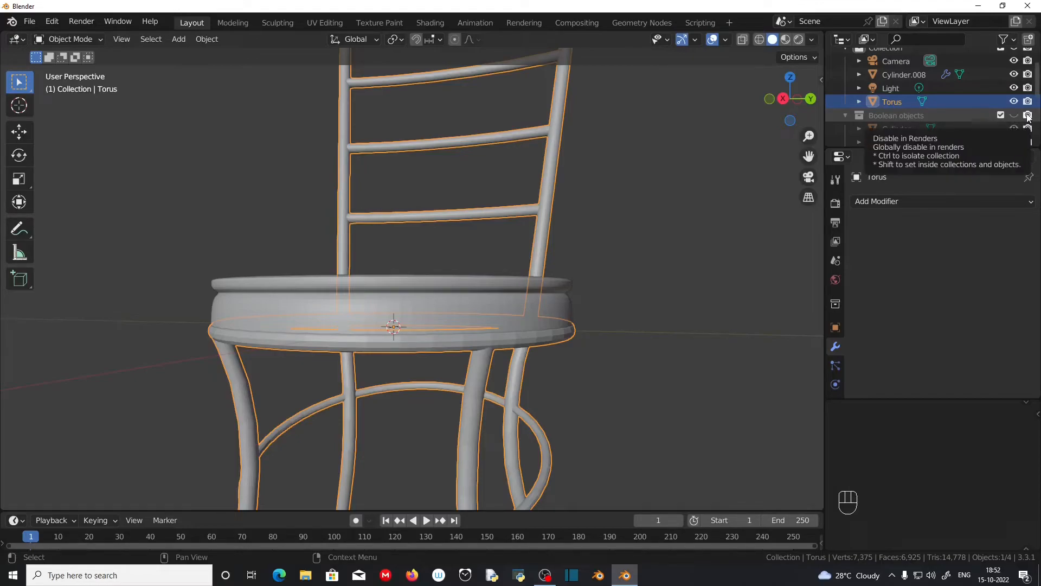
{"action": "left_click", "coordinate": [1028, 115]}
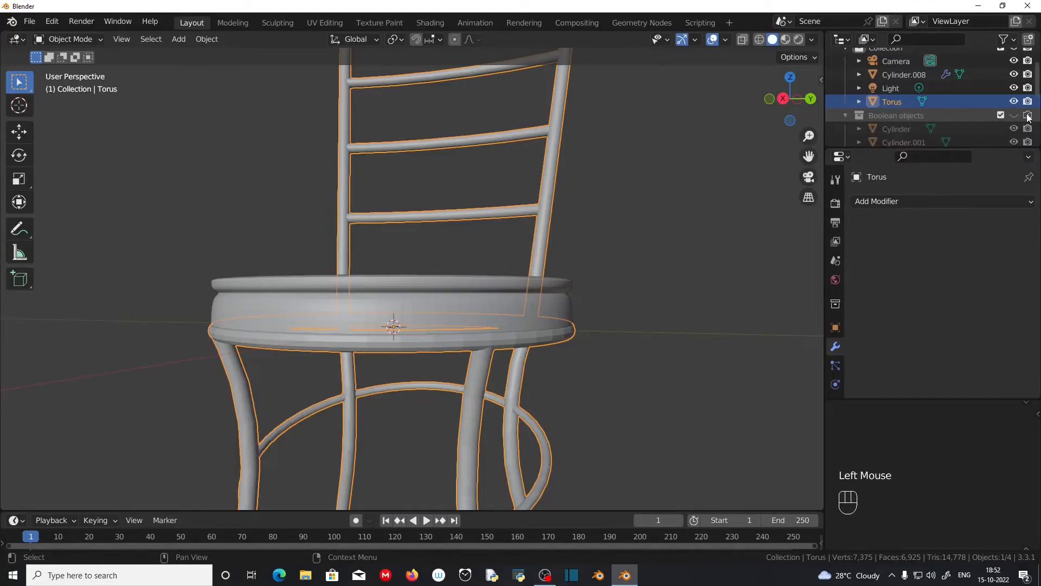
{"action": "double_click", "coordinate": [846, 117]}
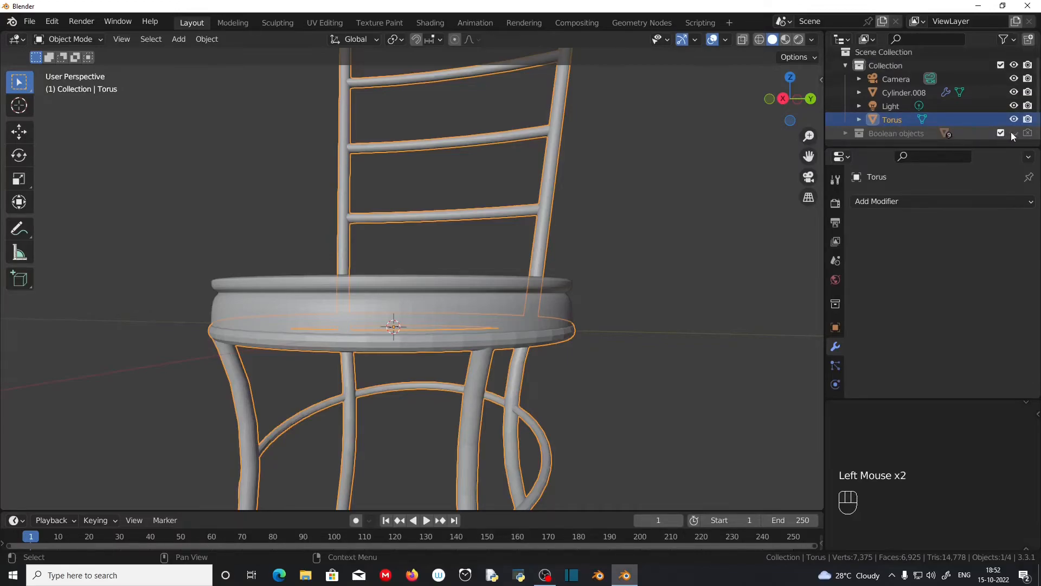
Inspect the merged chair frame from several angles, selecting it to check that it is one object.
{"action": "middle_click_drag", "start_coordinate": [230, 321], "coordinate": [396, 342]}
{"action": "scroll", "coordinate": [401, 336], "scroll_direction": "down", "scroll_amount": 2}
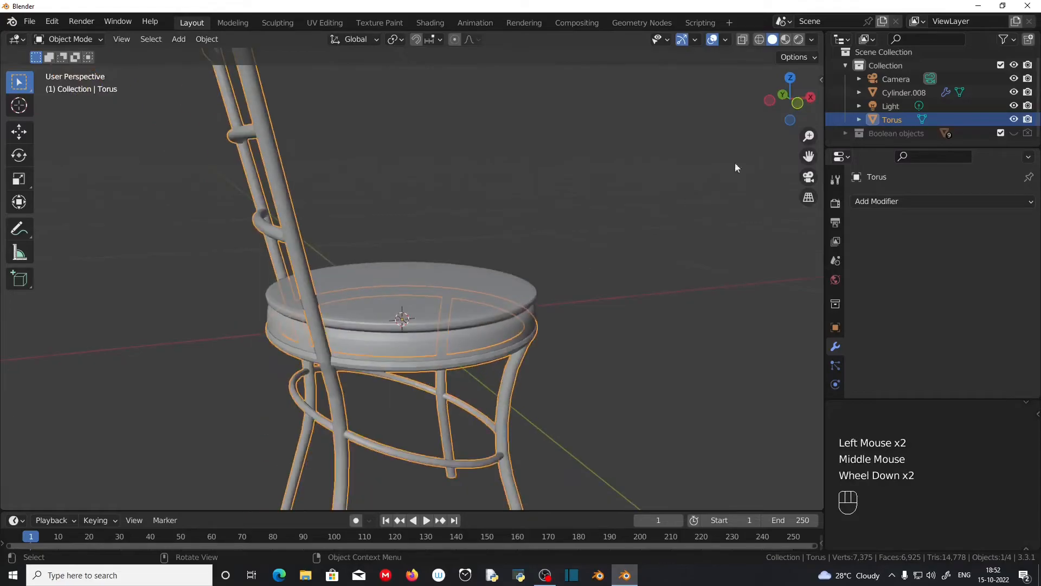
{"action": "left_click", "coordinate": [839, 124]}
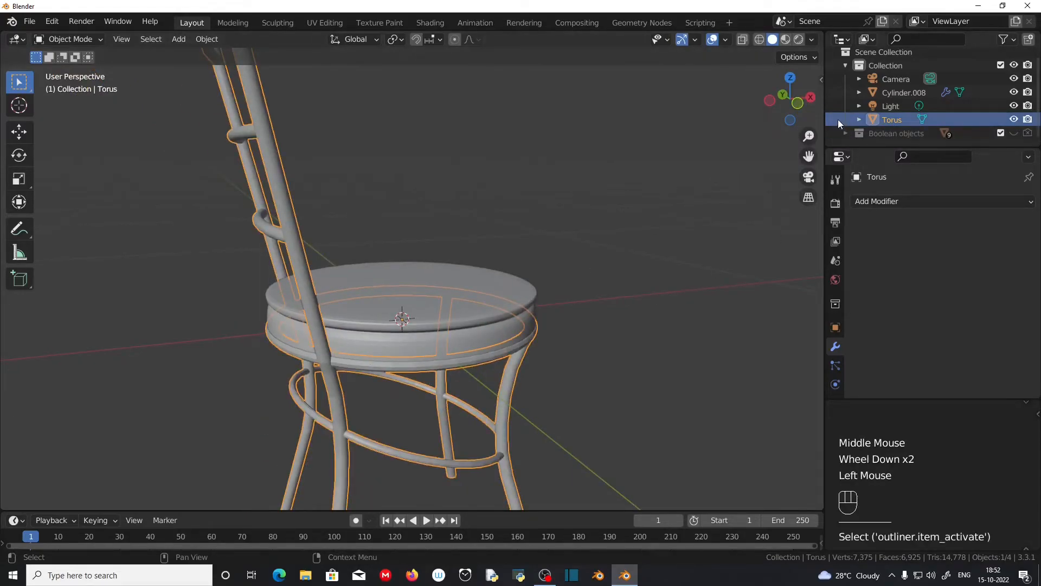
{"action": "left_click", "coordinate": [280, 203]}
{"action": "middle_click_drag", "start_coordinate": [280, 203], "coordinate": [349, 317]}
{"action": "scroll", "coordinate": [281, 294], "scroll_direction": "down", "scroll_amount": 2}
{"action": "left_click", "coordinate": [307, 254]}
{"action": "middle_click_drag", "start_coordinate": [435, 408], "coordinate": [461, 369]}
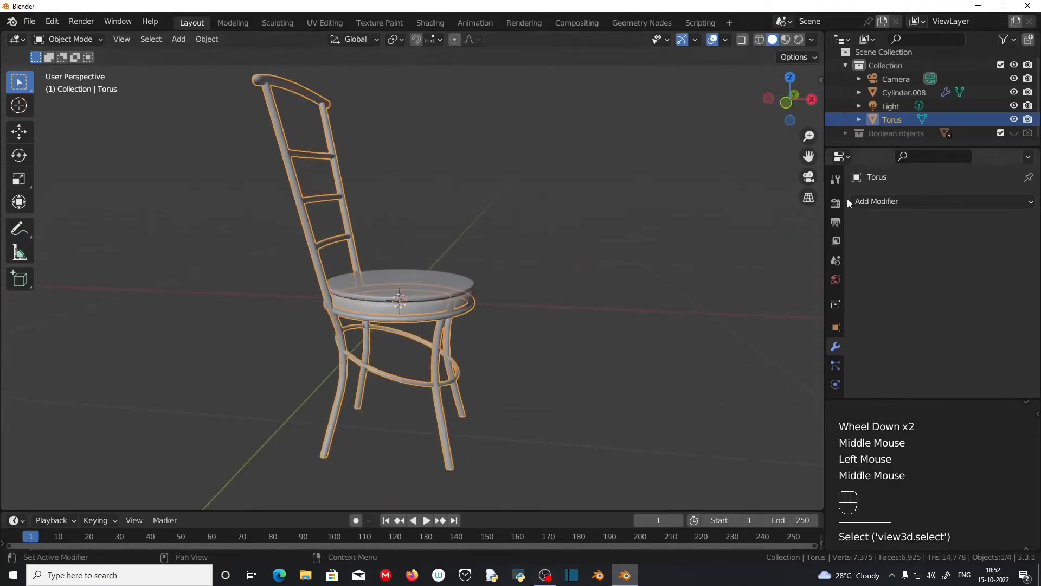
Rename the Torus object to Chair frame.
{"action": "double_click", "coordinate": [894, 119]}
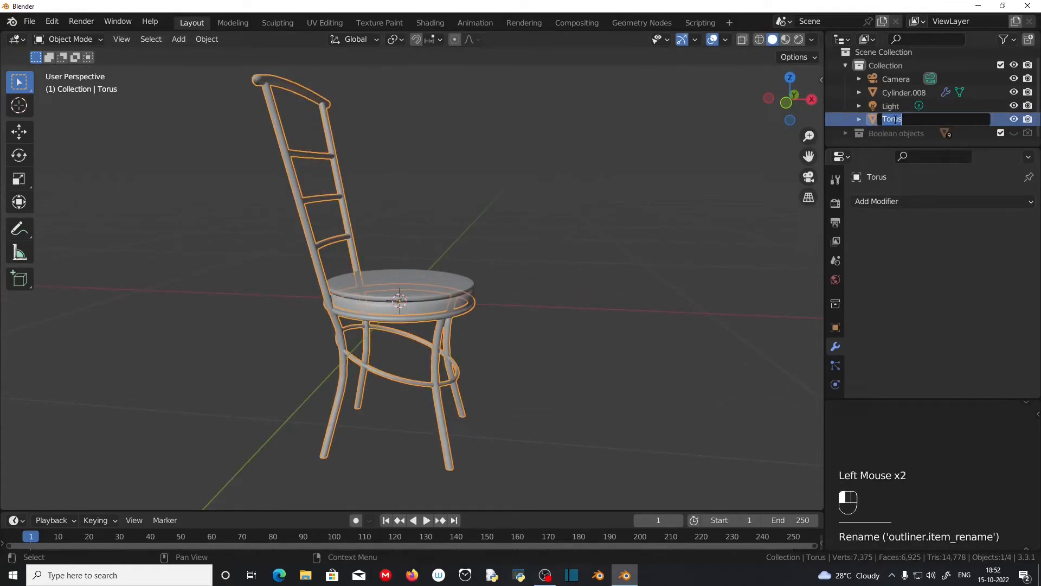
{"action": "key", "text": "shift"}
{"action": "type", "text": "Chair fram"}
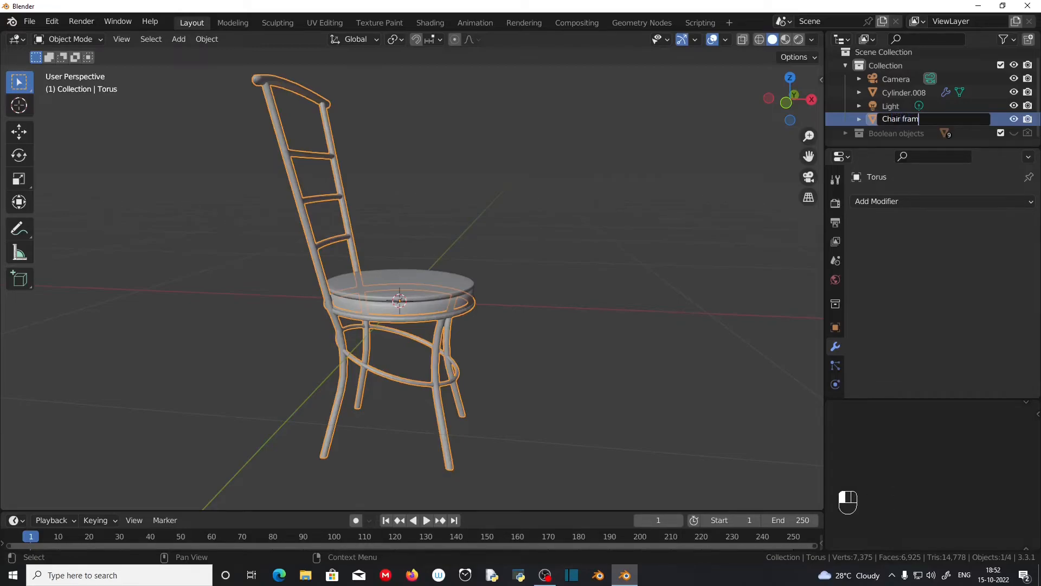
{"action": "type", "text": "e"}
{"action": "key", "text": "Return"}
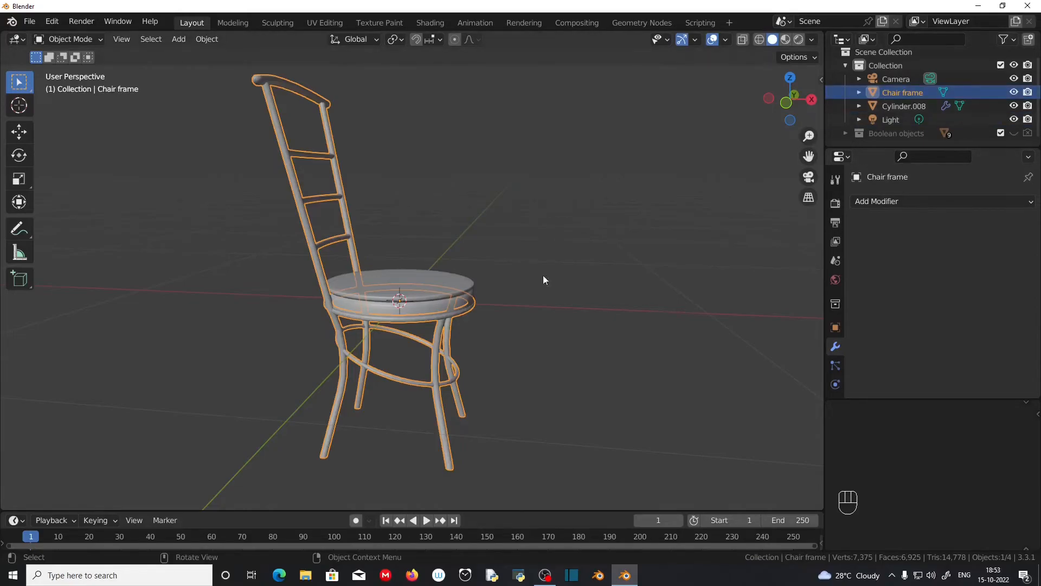
Examine the whole chair, selecting the seat cushion and the frame in turn to check they are separate objects.
{"action": "middle_click_drag", "start_coordinate": [522, 275], "coordinate": [443, 292]}
{"action": "middle_click_drag", "start_coordinate": [314, 246], "coordinate": [426, 317]}
{"action": "scroll", "coordinate": [418, 242], "scroll_direction": "up", "scroll_amount": 2}
{"action": "scroll", "coordinate": [426, 317], "scroll_direction": "down", "scroll_amount": 2}
{"action": "left_click", "coordinate": [427, 316]}
{"action": "scroll", "coordinate": [432, 222], "scroll_direction": "down", "scroll_amount": 2}
{"action": "middle_click_drag", "start_coordinate": [432, 221], "coordinate": [422, 322], "text": "shift"}
{"action": "scroll", "coordinate": [447, 321], "scroll_direction": "down", "scroll_amount": 1}
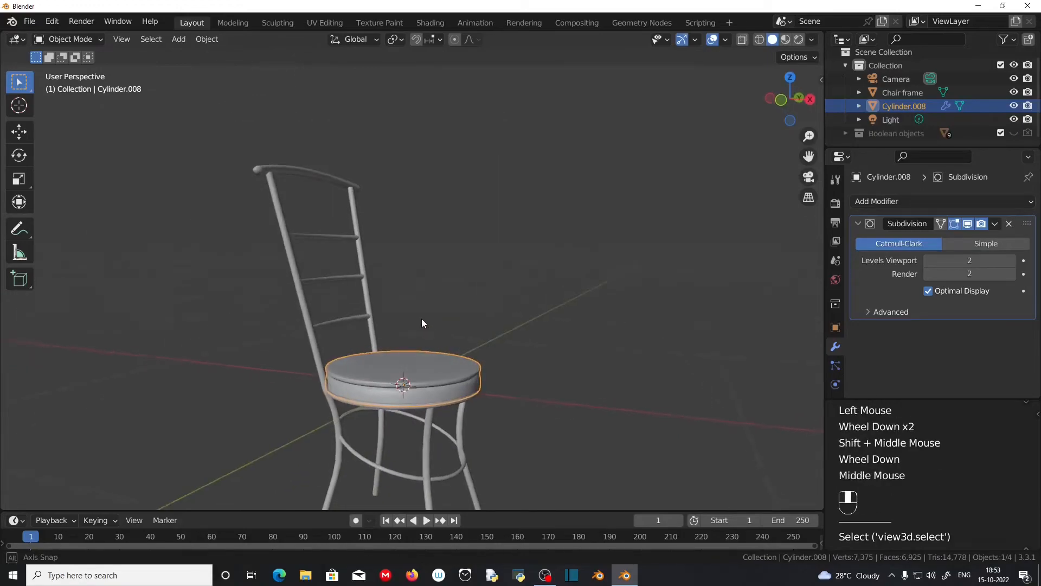
{"action": "left_click", "coordinate": [305, 307]}
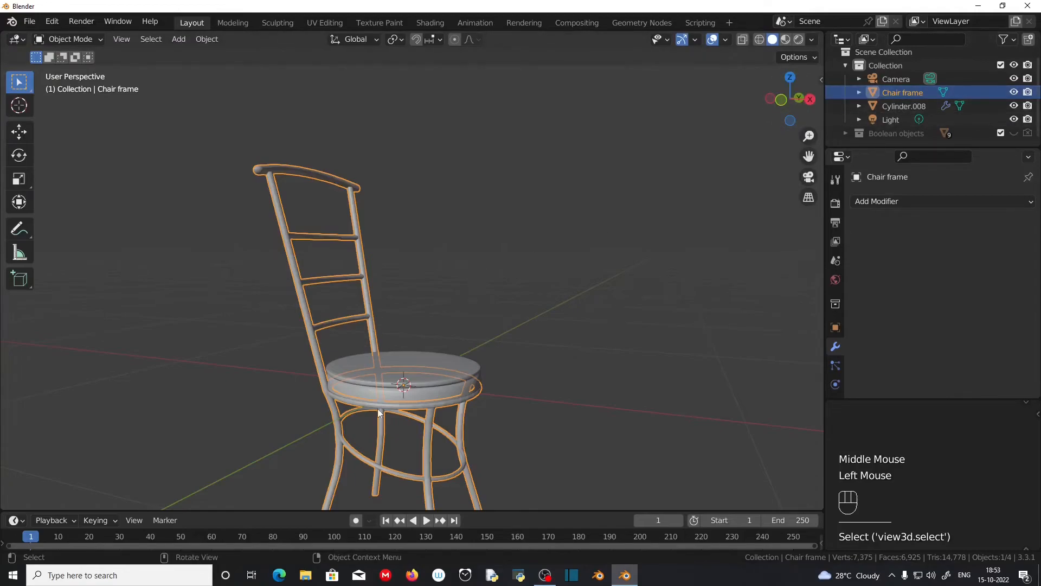
Rename the seat cushion object Cylinder.008 to Chair cushion.
{"action": "left_click", "coordinate": [388, 392]}
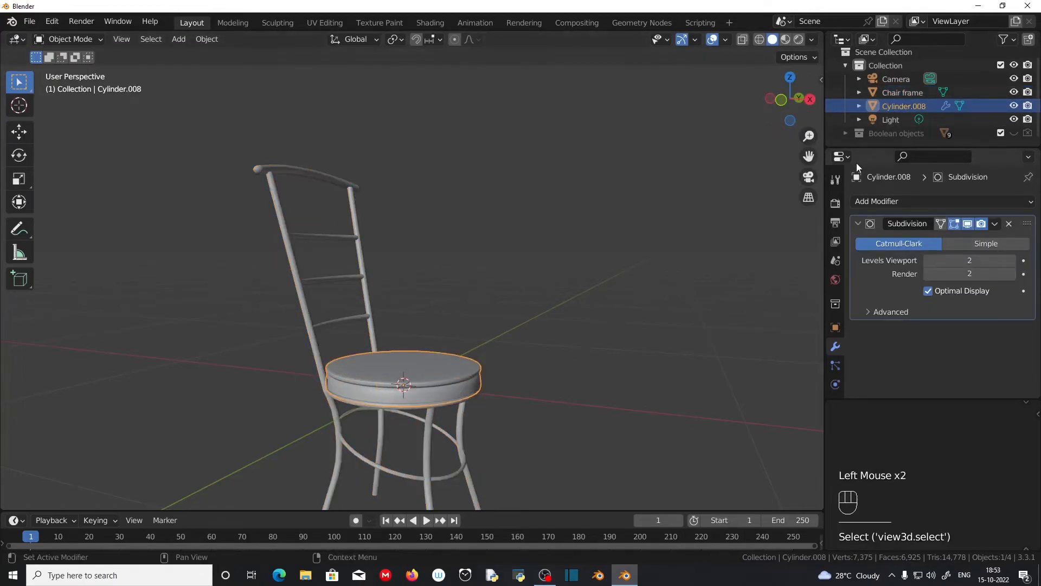
{"action": "double_click", "coordinate": [914, 105]}
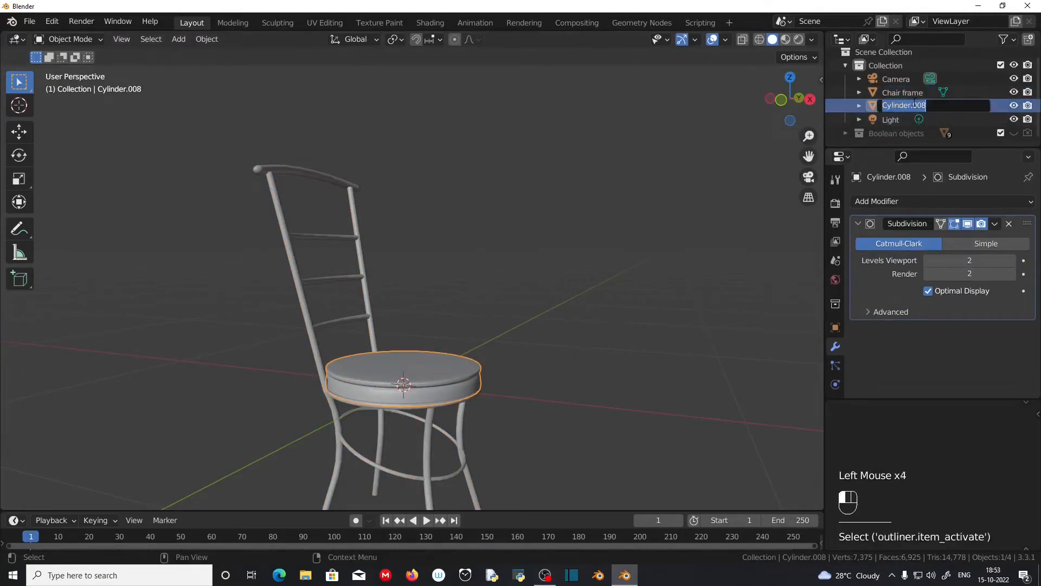
{"action": "type", "text": "C"}
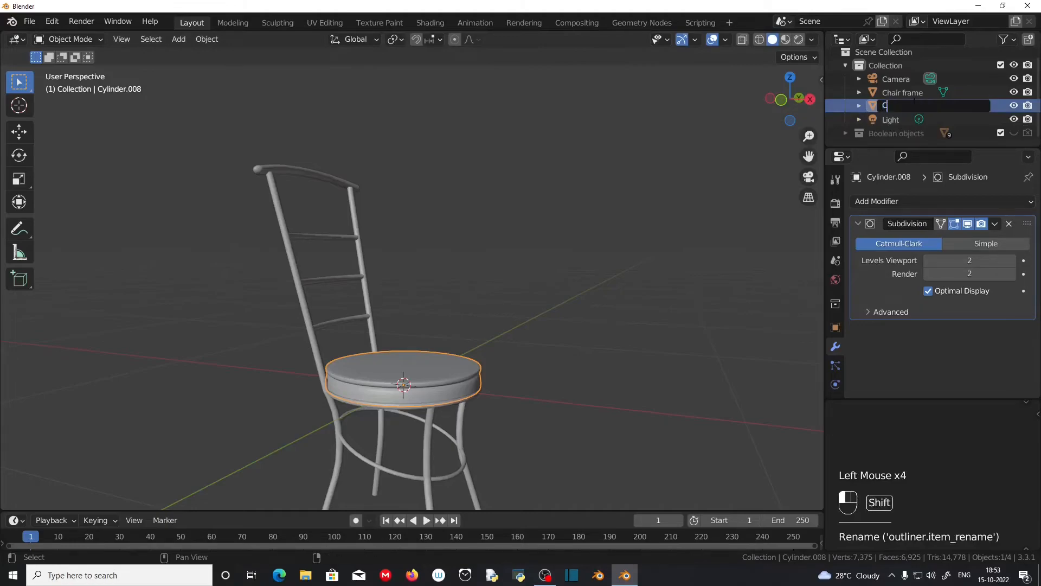
{"action": "type", "text": "hair cu"}
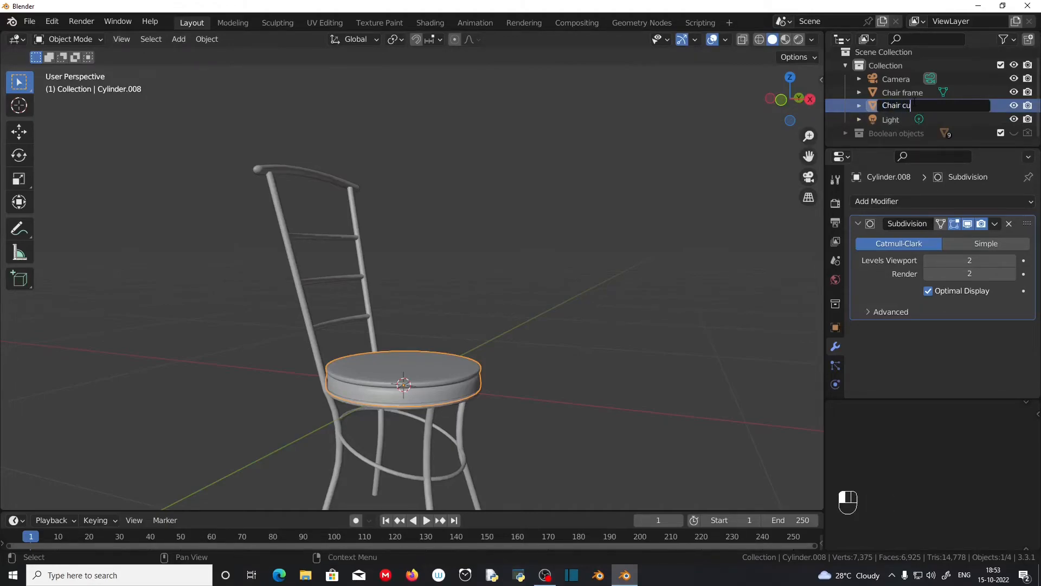
{"action": "type", "text": "shion"}
{"action": "key", "text": "Return"}
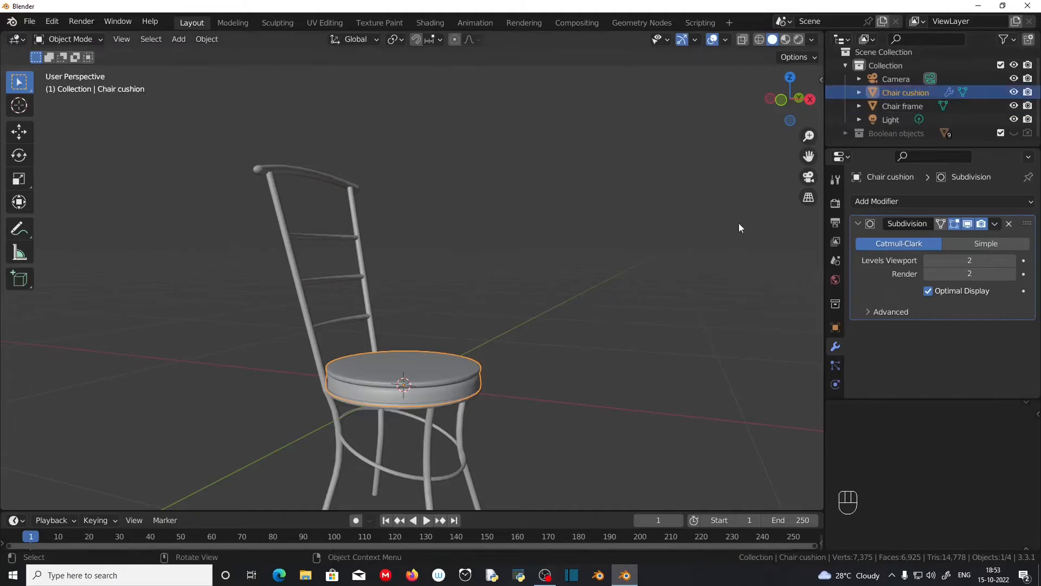
Create a new material on the chair frame and name it Chair frame.
{"action": "scroll", "coordinate": [326, 344], "scroll_direction": "up", "scroll_amount": 1}
{"action": "left_click", "coordinate": [286, 339]}
{"action": "middle_click_drag", "start_coordinate": [286, 339], "coordinate": [454, 330]}
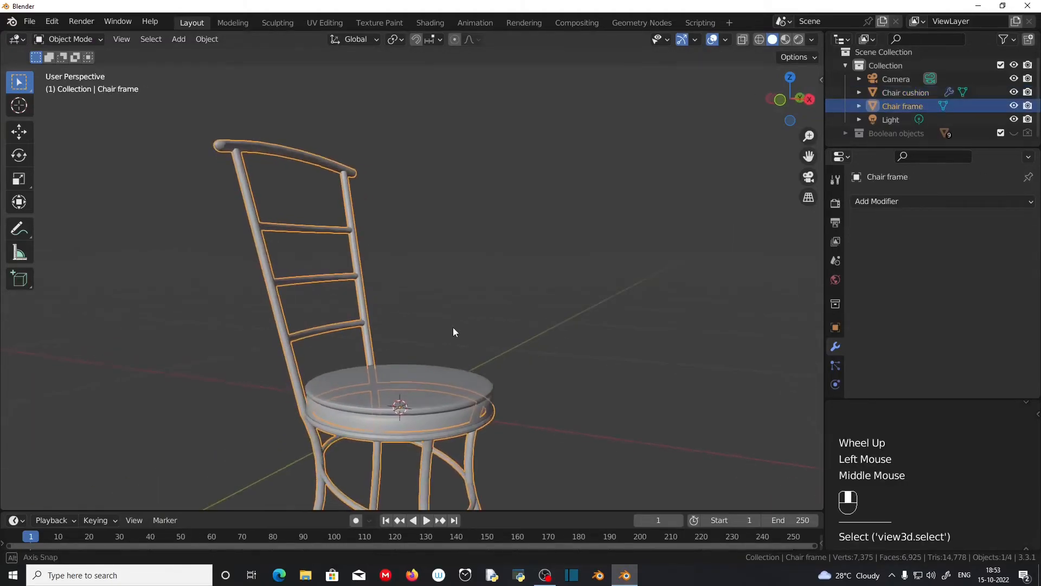
{"action": "scroll", "coordinate": [833, 342], "scroll_direction": "down", "scroll_amount": 2}
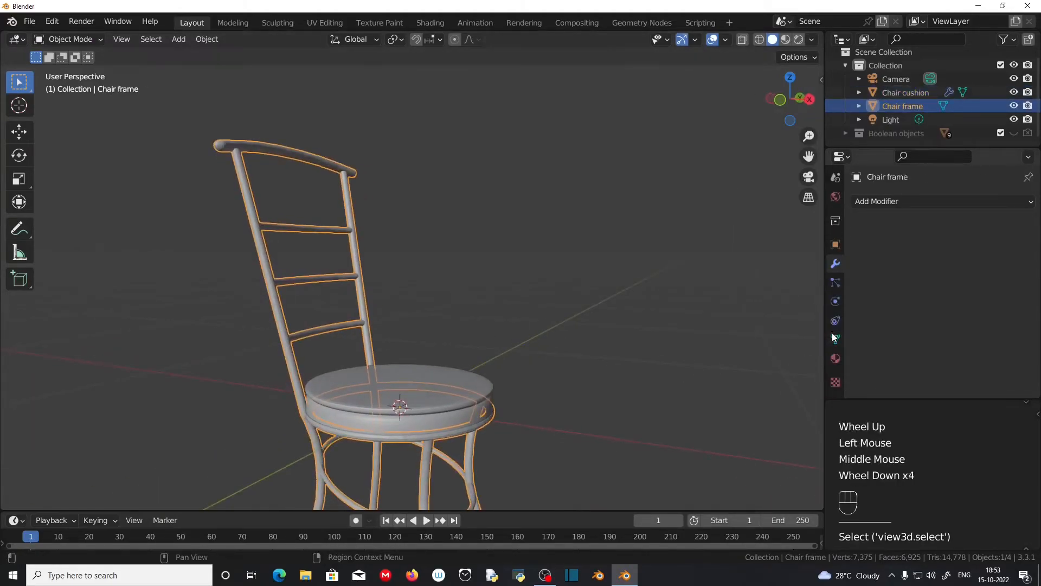
{"action": "left_click", "coordinate": [835, 358]}
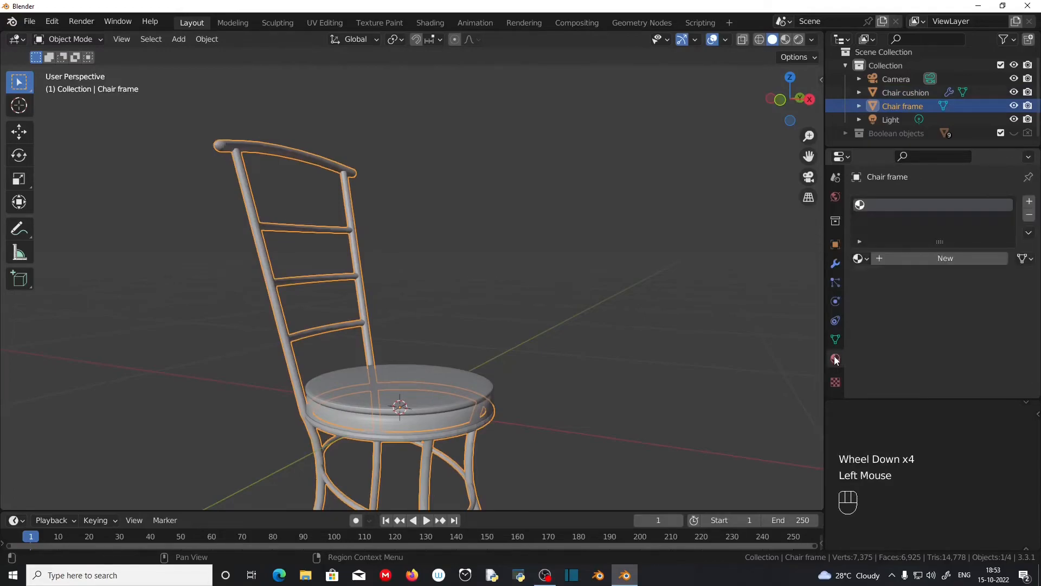
{"action": "left_click", "coordinate": [942, 260]}
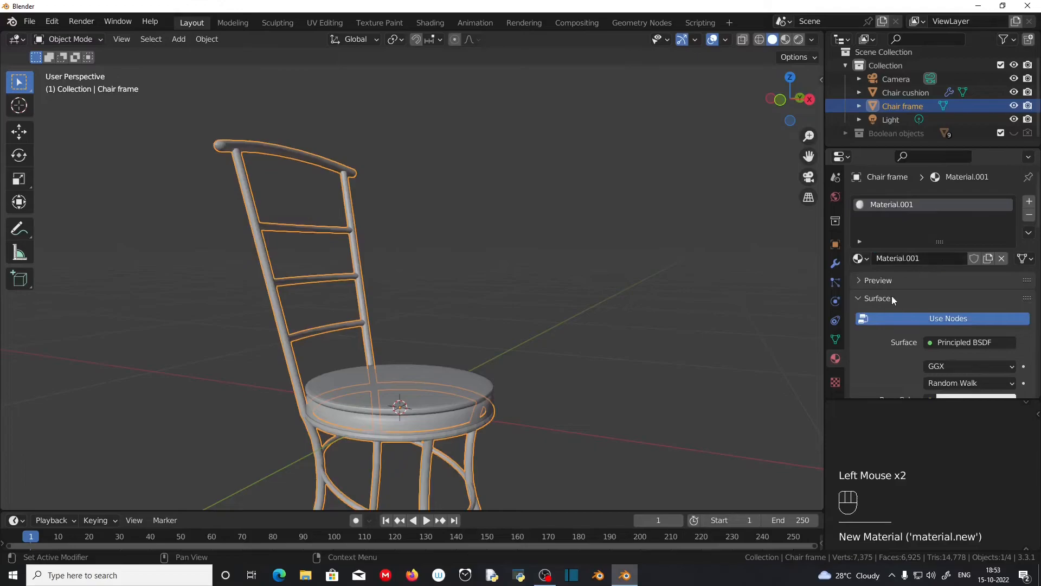
{"action": "left_click", "coordinate": [926, 262]}
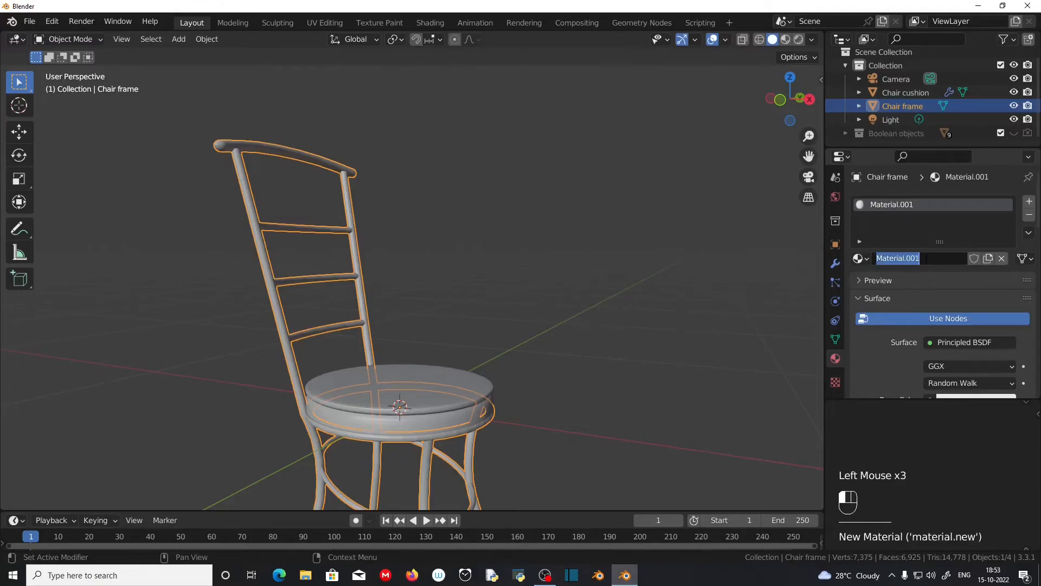
{"action": "key", "text": "shift"}
{"action": "type", "text": "Chair"}
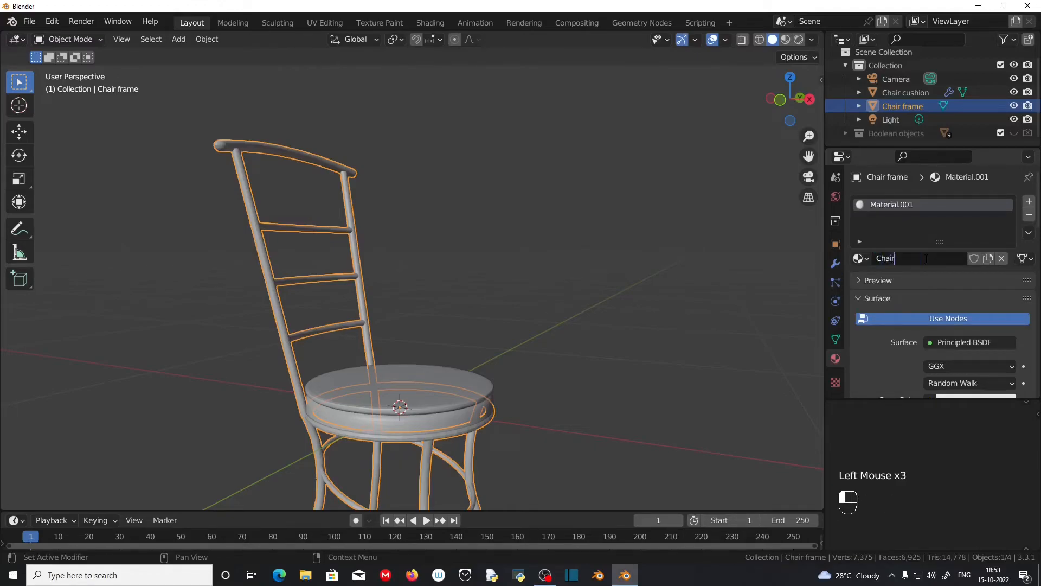
{"action": "type", "text": " frame"}
{"action": "key", "text": "Return"}
Show the viewport in Material Preview and darken the Chair frame material's base color to a medium grey.
{"action": "scroll", "coordinate": [927, 271], "scroll_direction": "down", "scroll_amount": 3}
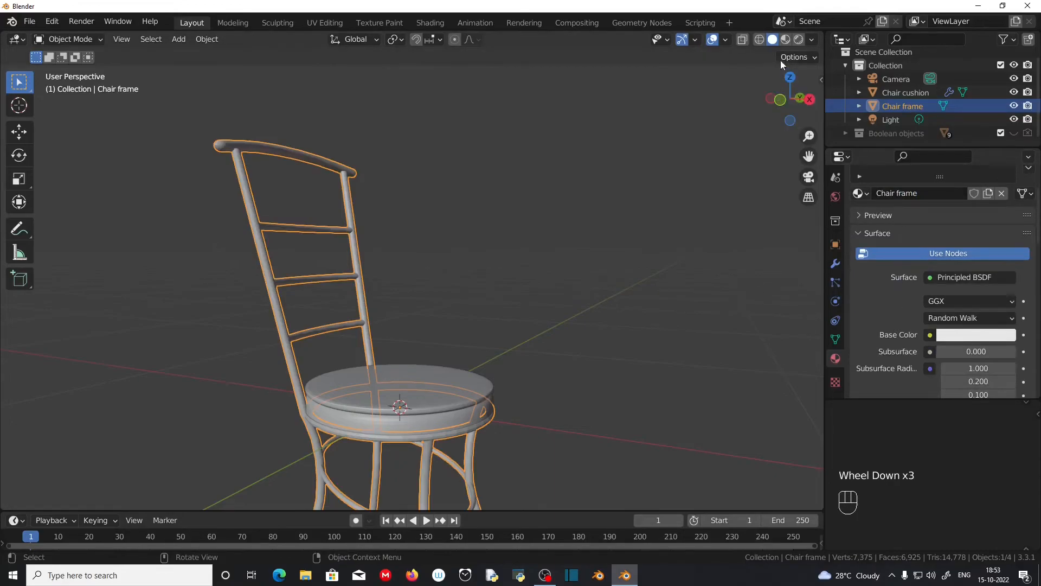
{"action": "left_click", "coordinate": [786, 39]}
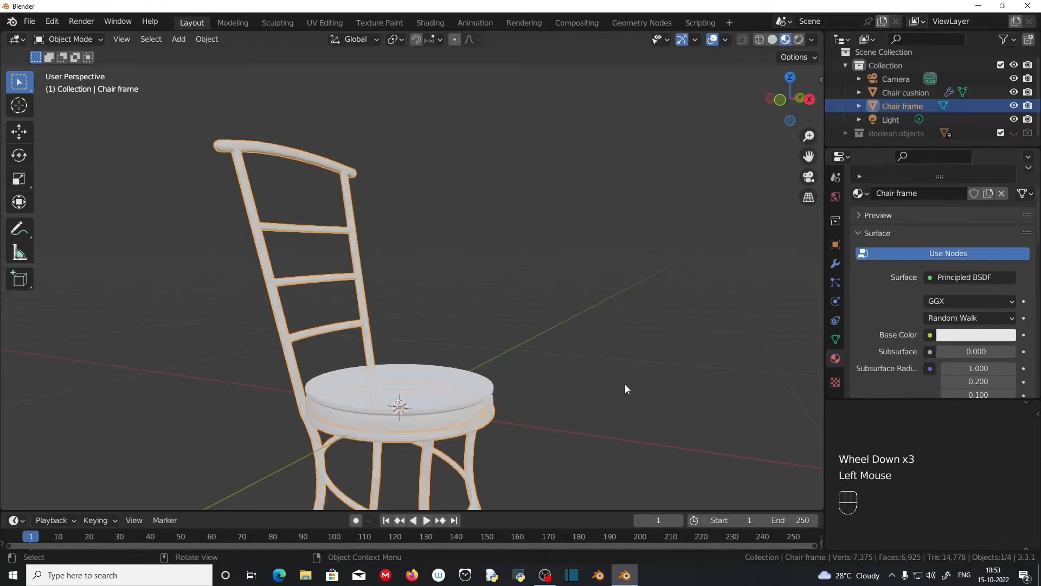
{"action": "scroll", "coordinate": [627, 388], "scroll_direction": "up", "scroll_amount": 2}
{"action": "middle_click_drag", "start_coordinate": [658, 414], "coordinate": [605, 414]}
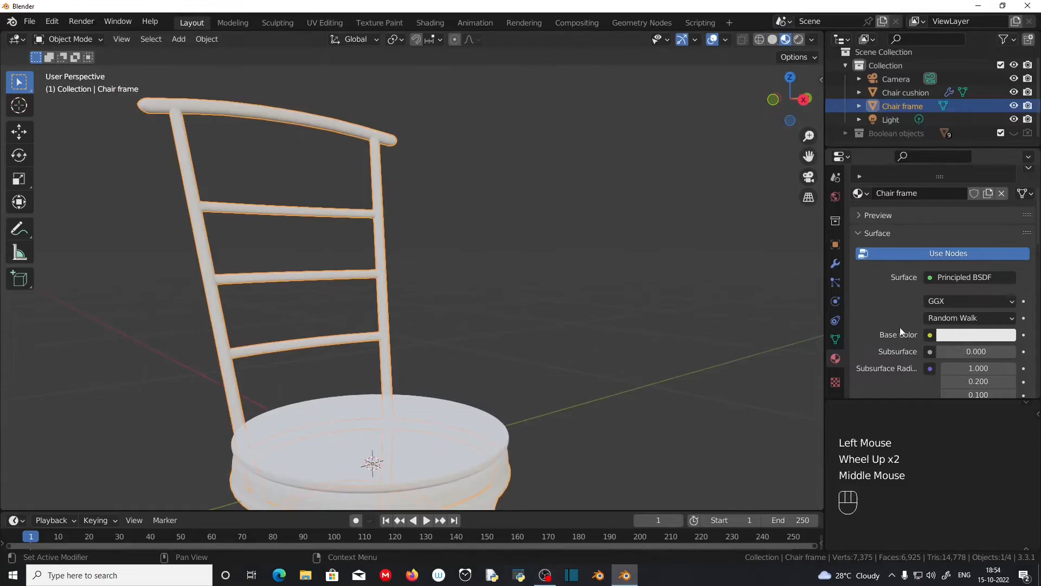
{"action": "scroll", "coordinate": [901, 332], "scroll_direction": "down", "scroll_amount": 2}
{"action": "left_click", "coordinate": [971, 274]}
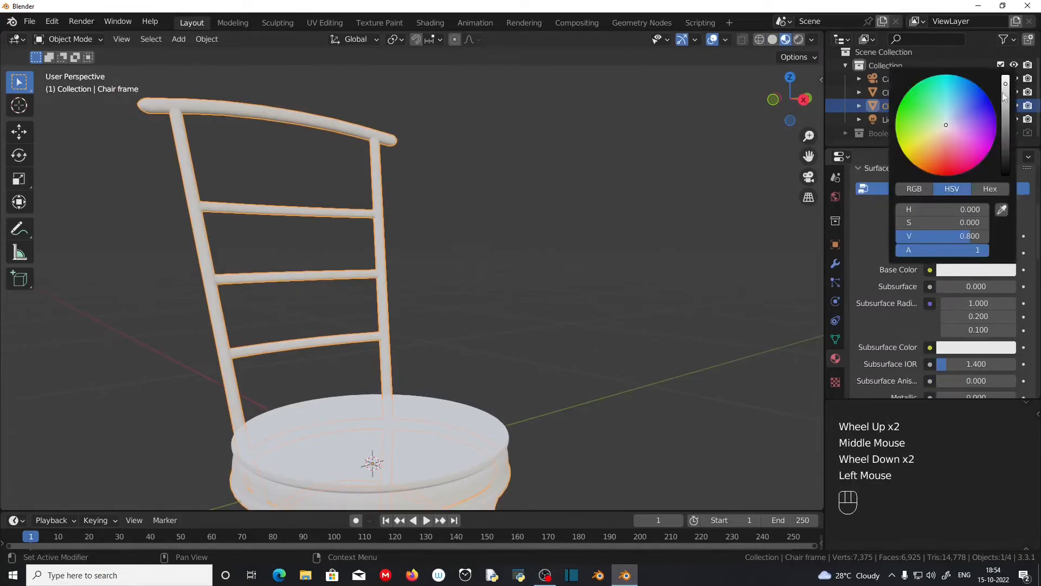
{"action": "left_click_drag", "start_coordinate": [1005, 84], "coordinate": [1006, 118]}
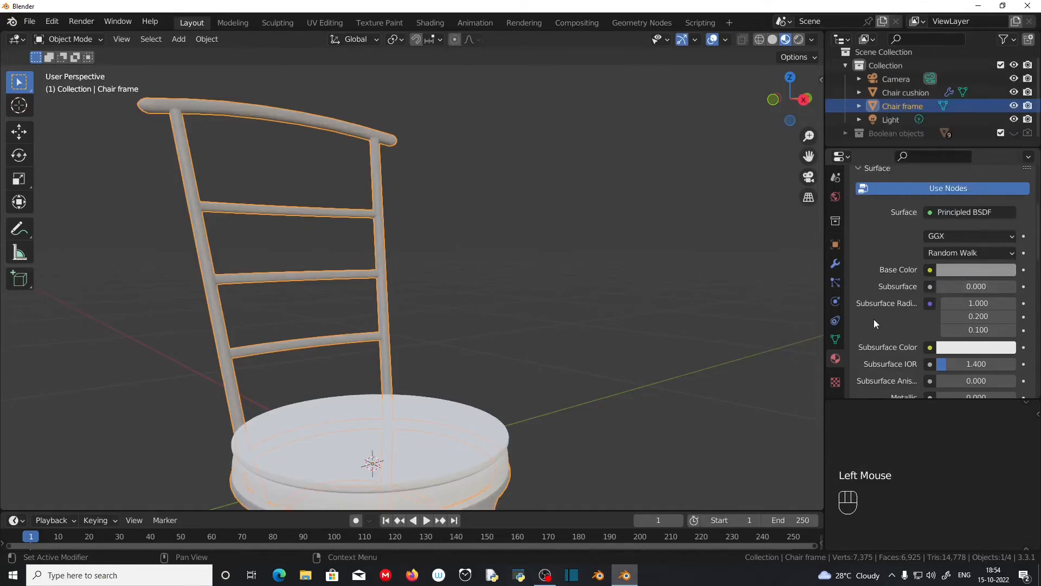
Set the Chair frame material's Metallic to 1.000 and its Roughness to 0.3.
{"action": "scroll", "coordinate": [874, 319], "scroll_direction": "down", "scroll_amount": 2}
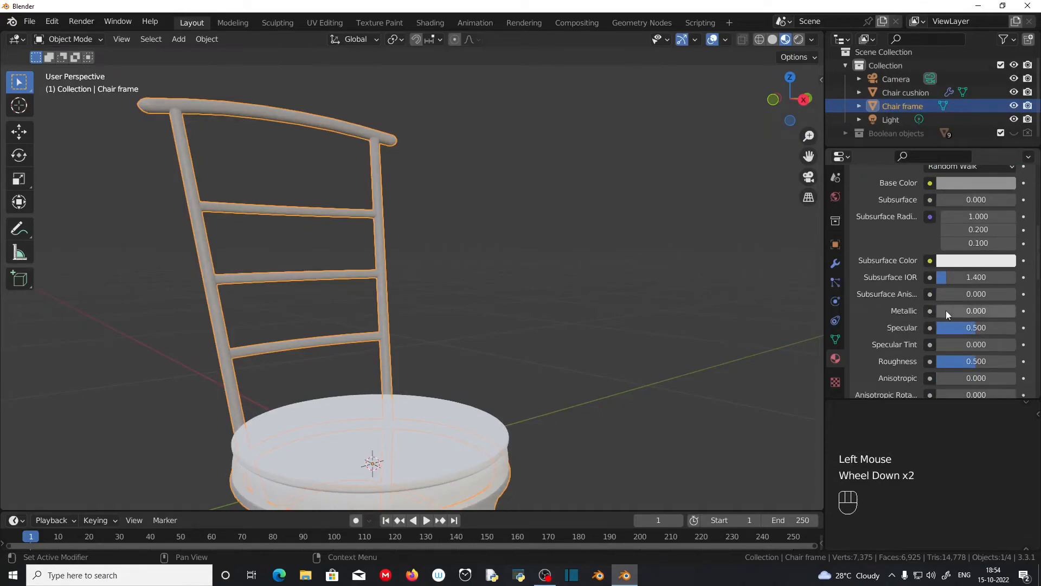
{"action": "left_click_drag", "start_coordinate": [944, 315], "coordinate": [1015, 313]}
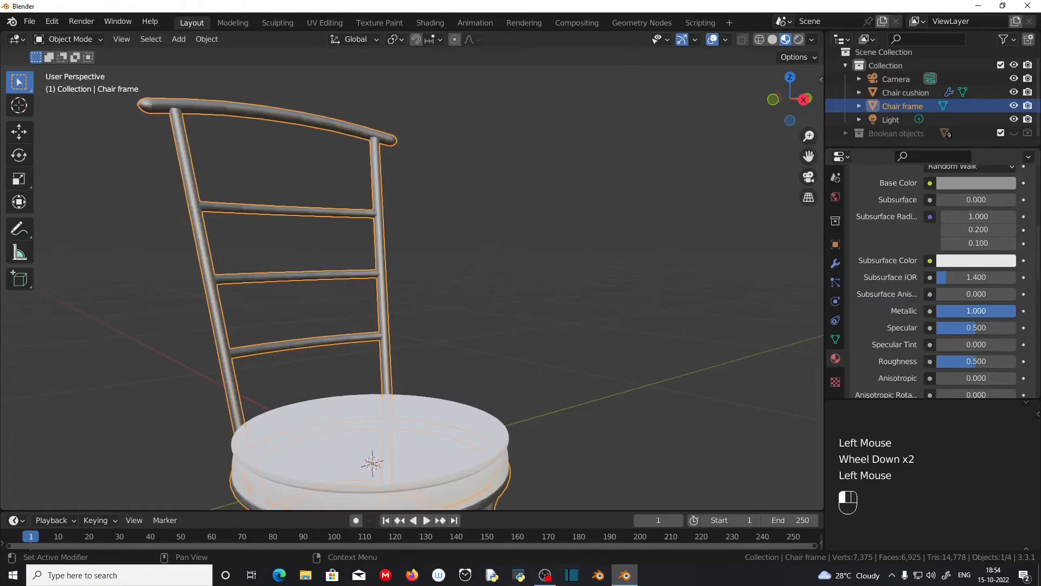
{"action": "scroll", "coordinate": [967, 325], "scroll_direction": "down", "scroll_amount": 2}
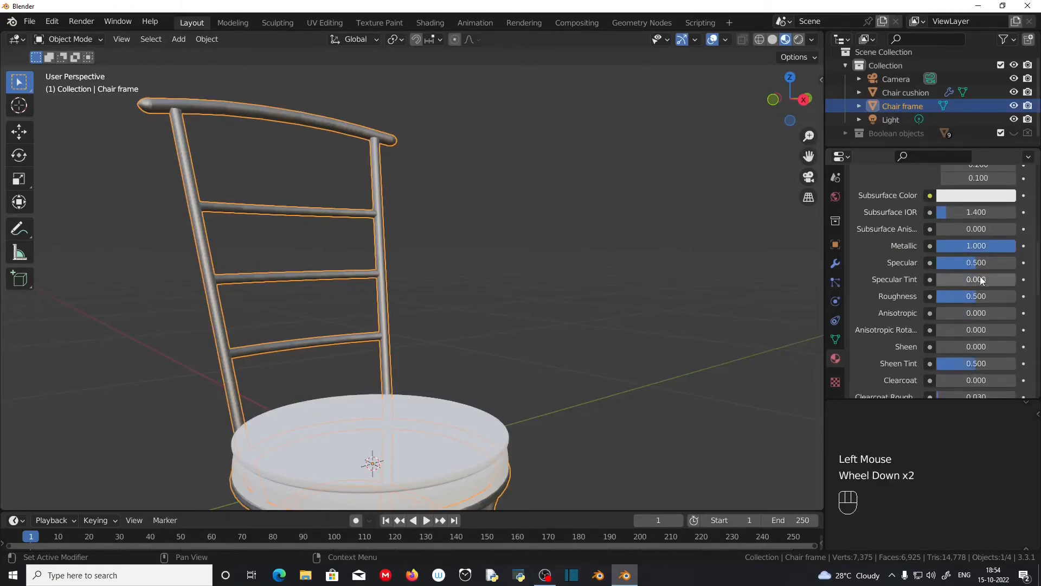
{"action": "left_click_drag", "start_coordinate": [983, 300], "coordinate": [963, 297]}
{"action": "left_click", "coordinate": [962, 297]}
{"action": "type", "text": "0.3"}
{"action": "key", "text": "Return"}
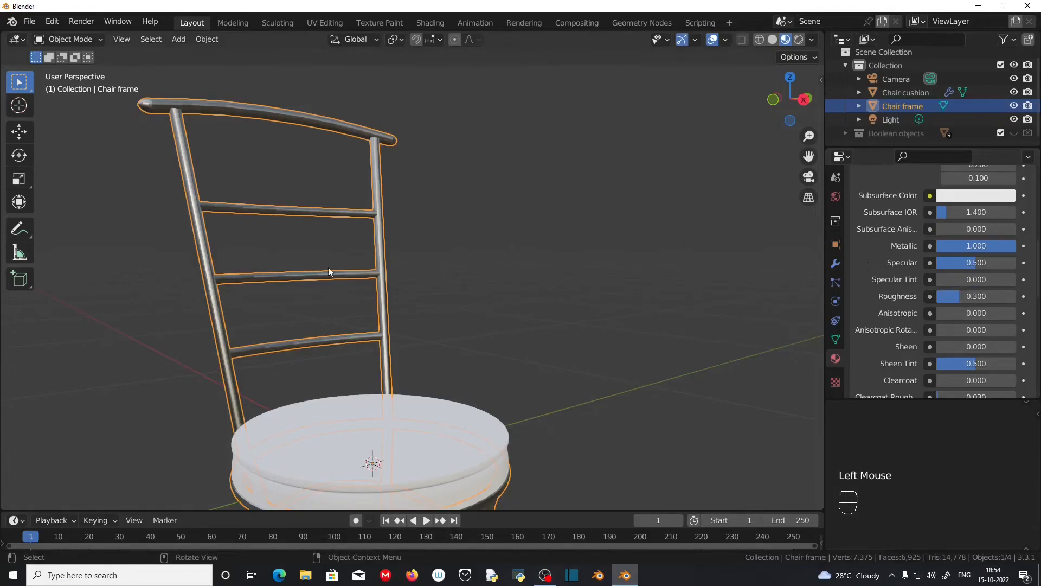
Apply Shade Smooth to the chair frame to remove the faceting on its posts and crossbars.
{"action": "scroll", "coordinate": [300, 286], "scroll_direction": "up", "scroll_amount": 2}
{"action": "middle_click_drag", "start_coordinate": [300, 286], "coordinate": [260, 303]}
{"action": "scroll", "coordinate": [212, 290], "scroll_direction": "down", "scroll_amount": 1}
{"action": "middle_click_drag", "start_coordinate": [261, 302], "coordinate": [398, 284], "text": "shift"}
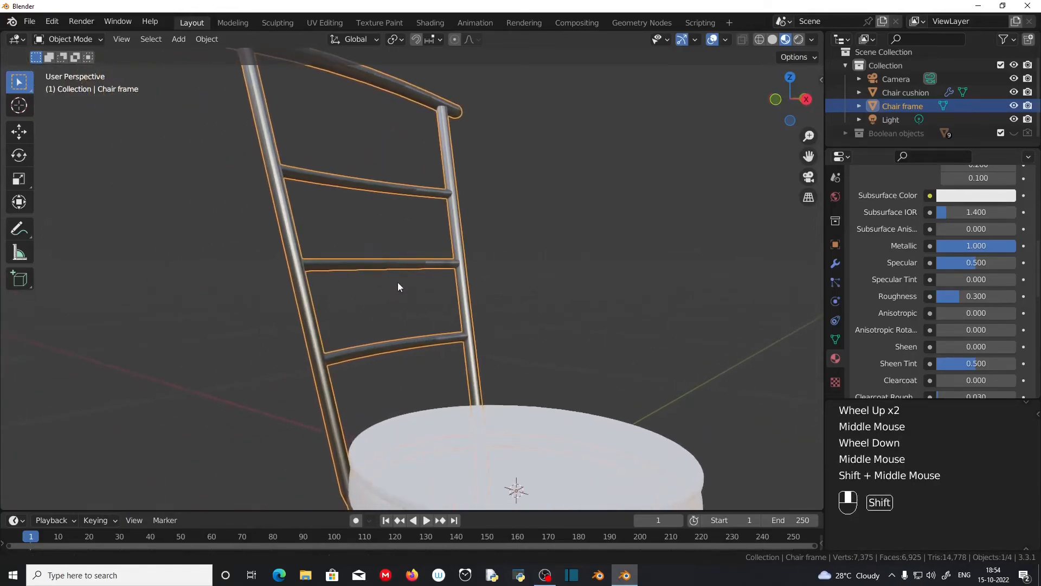
{"action": "scroll", "coordinate": [377, 287], "scroll_direction": "up", "scroll_amount": 3}
{"action": "middle_click_drag", "start_coordinate": [293, 302], "coordinate": [411, 305], "text": "shift"}
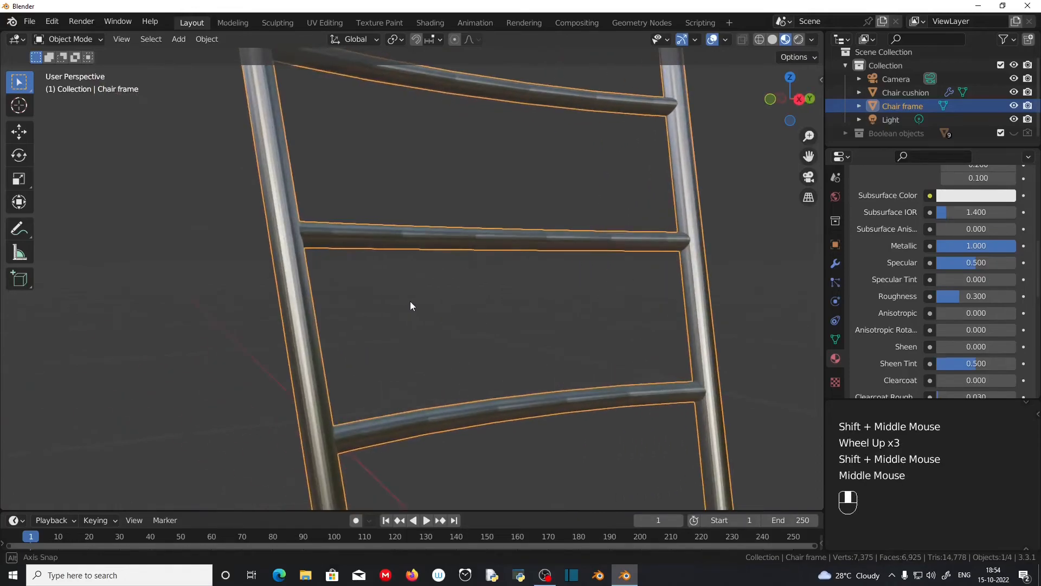
{"action": "left_click", "coordinate": [288, 277]}
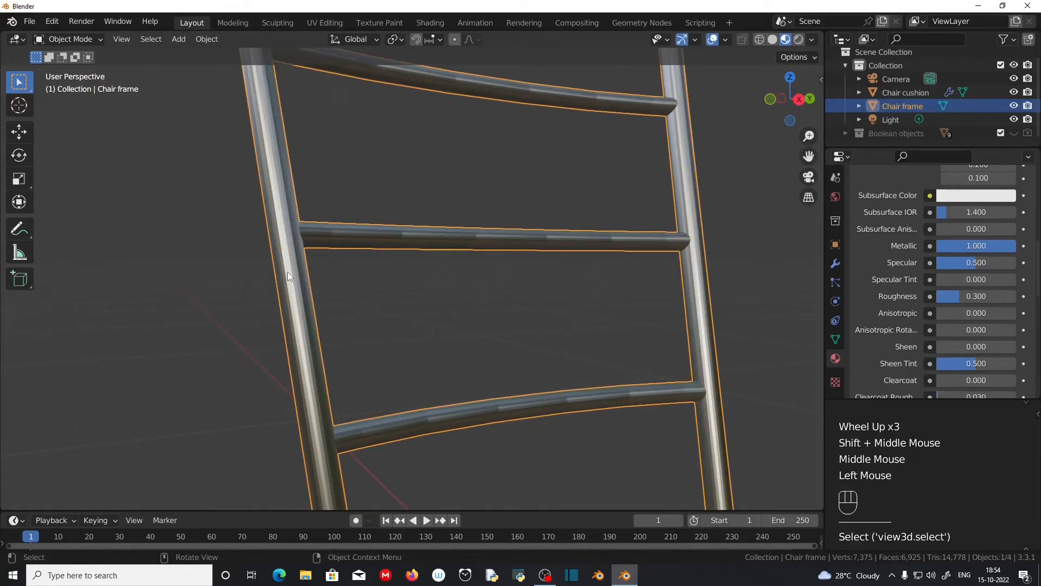
{"action": "right_click", "coordinate": [288, 277]}
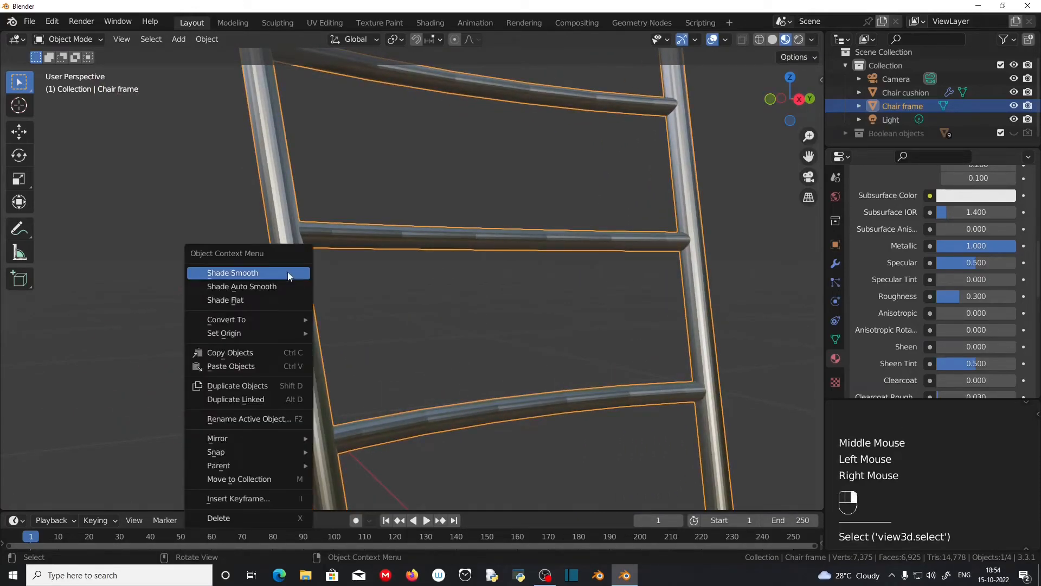
{"action": "left_click", "coordinate": [288, 273]}
Create a new material on the chair cushion.
{"action": "scroll", "coordinate": [288, 275], "scroll_direction": "down", "scroll_amount": 5}
{"action": "middle_click_drag", "start_coordinate": [575, 288], "coordinate": [477, 355]}
{"action": "scroll", "coordinate": [457, 260], "scroll_direction": "up", "scroll_amount": 2}
{"action": "left_click", "coordinate": [502, 384]}
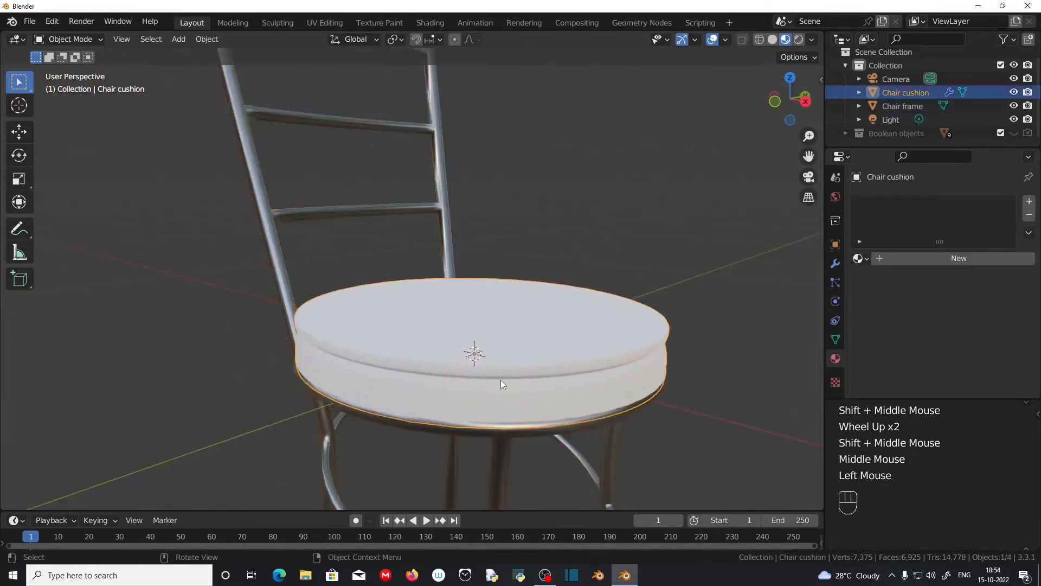
{"action": "left_click", "coordinate": [835, 358]}
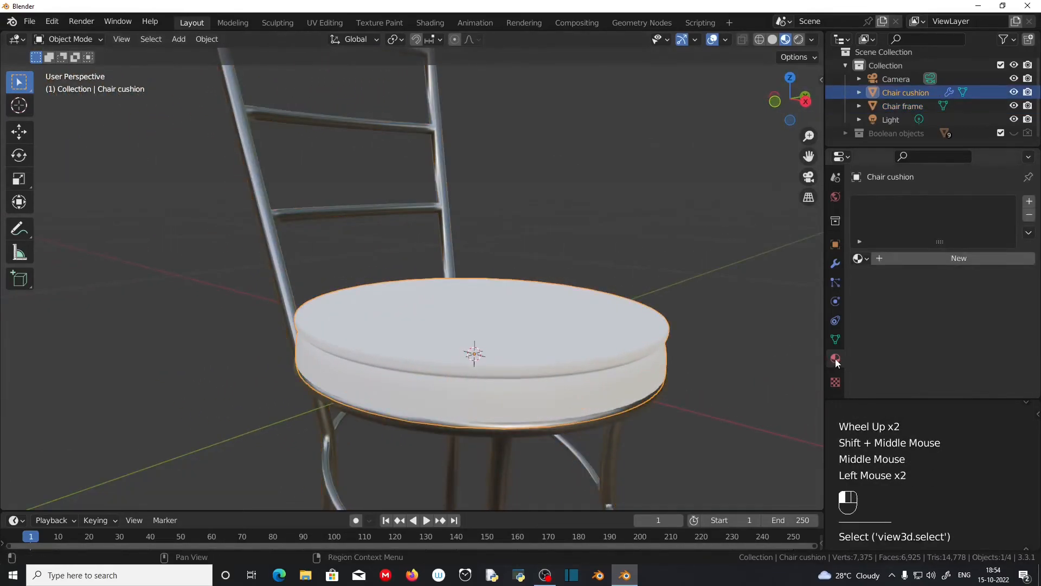
{"action": "left_click", "coordinate": [949, 259]}
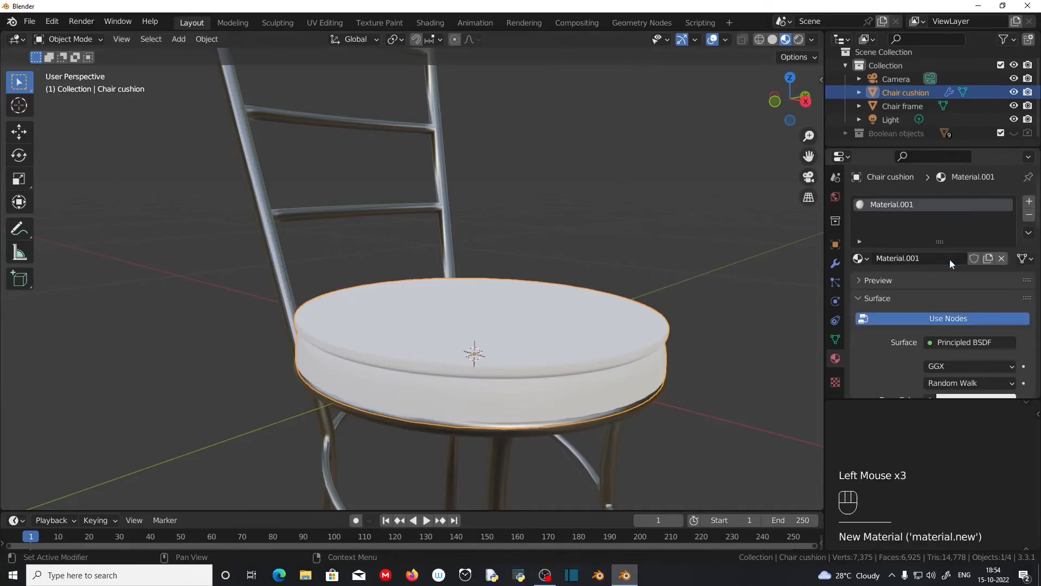
Rename the cushion's new material as Chair cushion.
{"action": "left_click", "coordinate": [950, 259]}
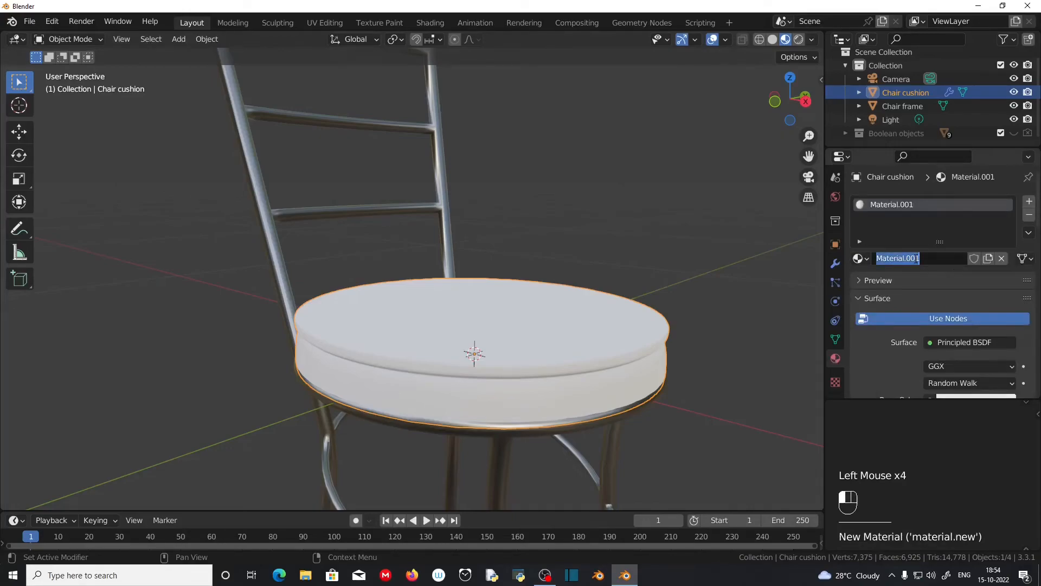
{"action": "type", "text": "Chair cushion"}
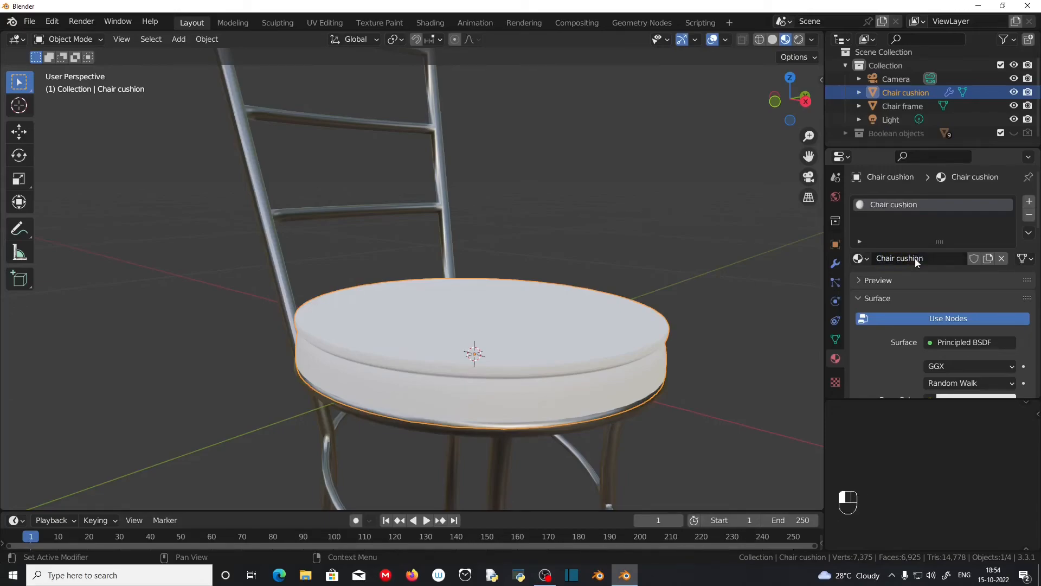
{"action": "key", "text": "Return"}
Change the Chair cushion material's base color to a dark red with saturation 0.884 and value 0.043, and set its Roughness to 0.318.
{"action": "scroll", "coordinate": [966, 293], "scroll_direction": "down", "scroll_amount": 3}
{"action": "left_click", "coordinate": [966, 292]}
{"action": "left_click_drag", "start_coordinate": [955, 166], "coordinate": [946, 184]}
{"action": "left_click_drag", "start_coordinate": [1007, 108], "coordinate": [1006, 175]}
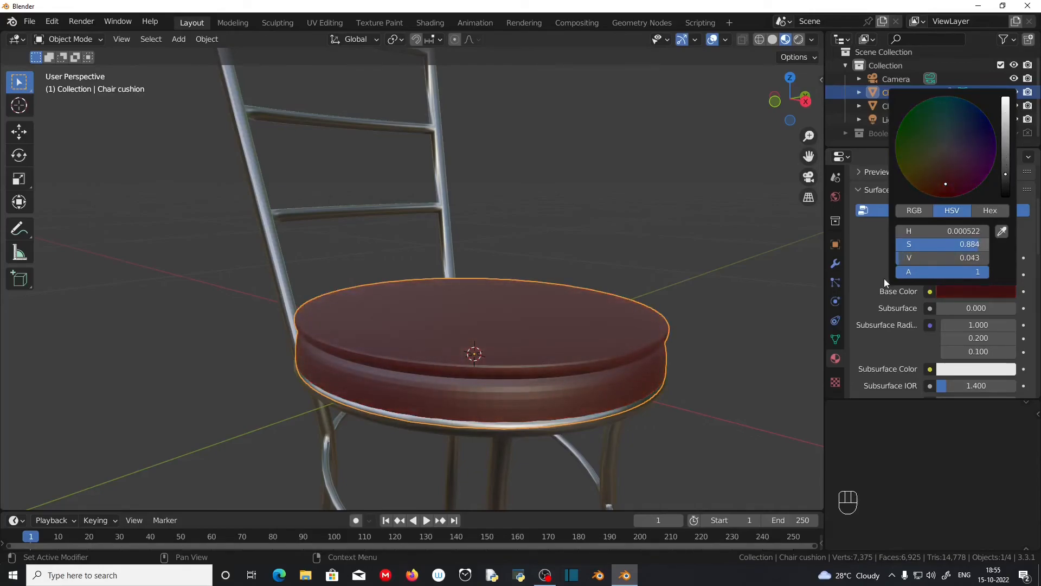
{"action": "left_click", "coordinate": [872, 288]}
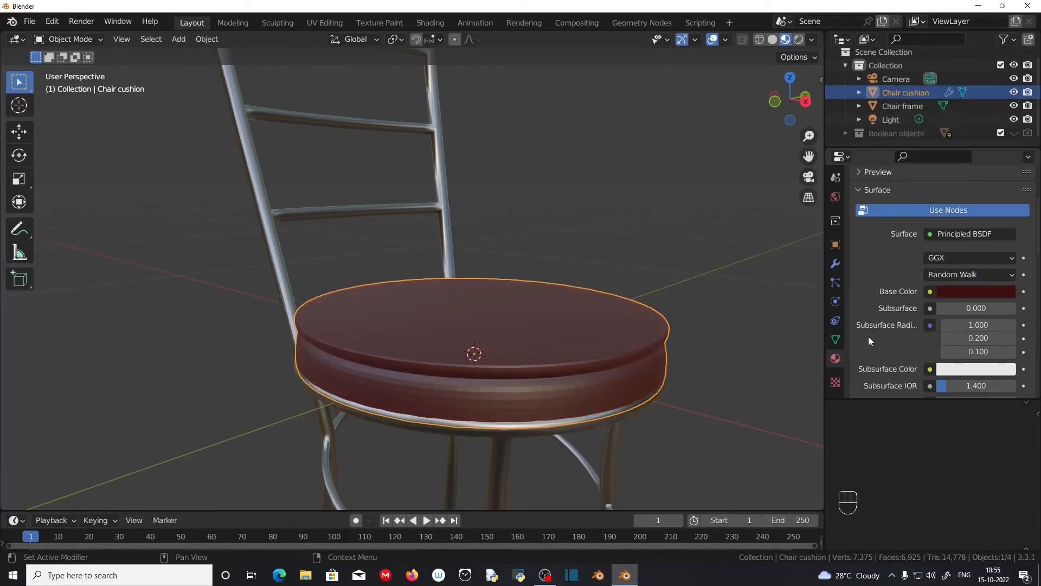
{"action": "scroll", "coordinate": [868, 336], "scroll_direction": "down", "scroll_amount": 3}
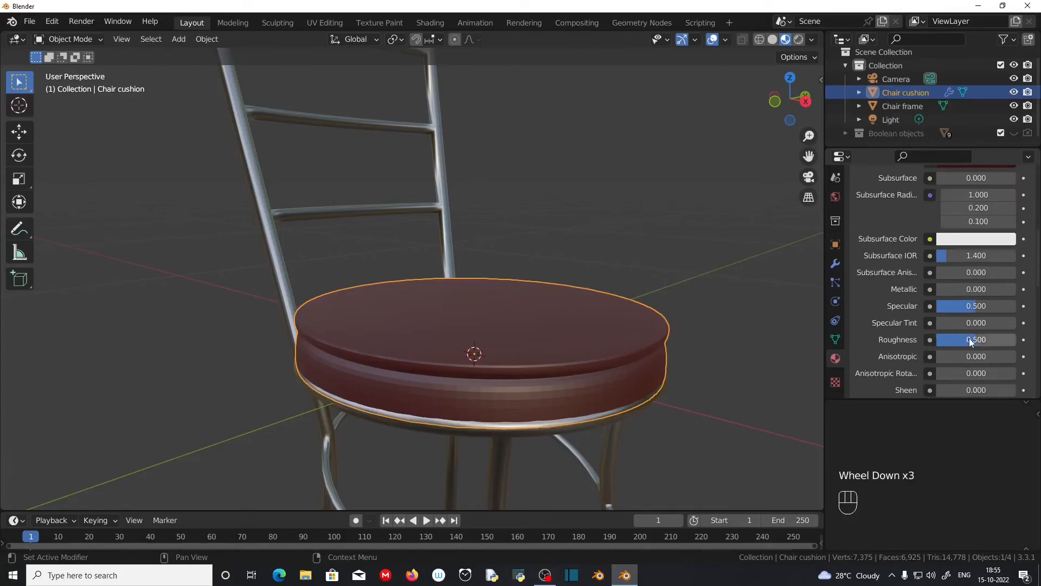
{"action": "left_click_drag", "start_coordinate": [973, 340], "coordinate": [960, 339]}
Apply Shade Smooth to the chair cushion to remove the faceting around its rim.
{"action": "middle_click_drag", "start_coordinate": [493, 365], "coordinate": [570, 359]}
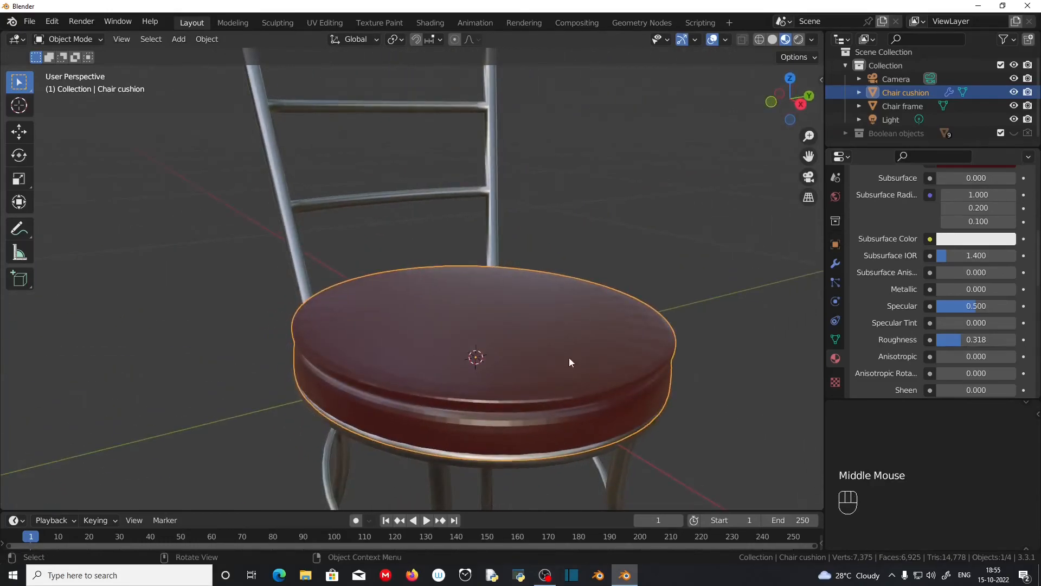
{"action": "left_click", "coordinate": [570, 359]}
{"action": "right_click", "coordinate": [568, 357]}
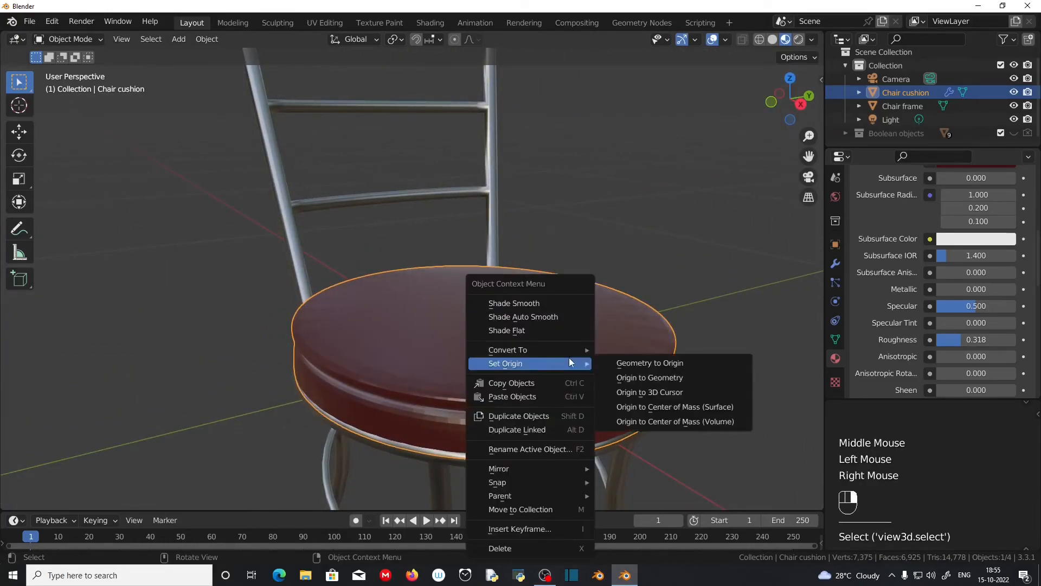
{"action": "left_click", "coordinate": [551, 304]}
Deselect the cushion and examine the whole chair from several sides to check both materials and the smooth shading.
{"action": "scroll", "coordinate": [537, 369], "scroll_direction": "down", "scroll_amount": 3}
{"action": "middle_click_drag", "start_coordinate": [536, 370], "coordinate": [503, 371]}
{"action": "scroll", "coordinate": [570, 365], "scroll_direction": "down", "scroll_amount": 2}
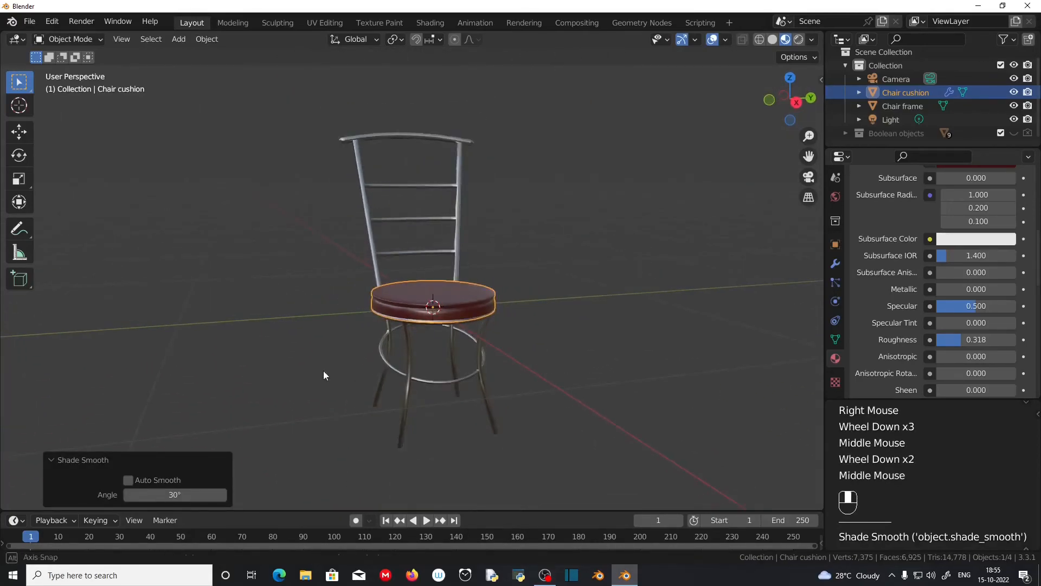
{"action": "middle_click_drag", "start_coordinate": [326, 379], "coordinate": [441, 379]}
{"action": "left_click", "coordinate": [596, 391]}
{"action": "middle_click_drag", "start_coordinate": [597, 392], "coordinate": [487, 363]}
{"action": "scroll", "coordinate": [598, 396], "scroll_direction": "up", "scroll_amount": 2}
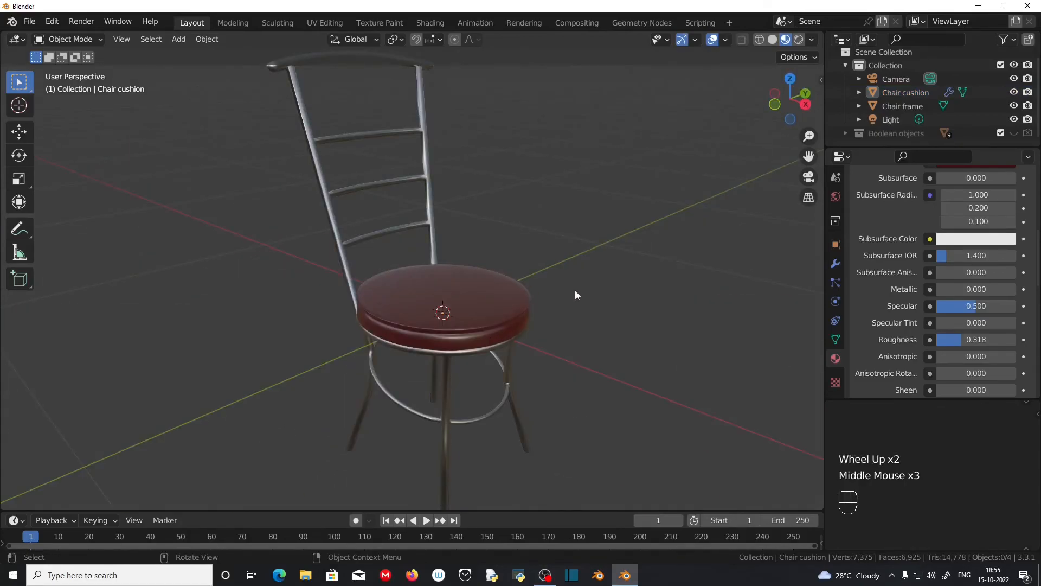
{"action": "scroll", "coordinate": [564, 309], "scroll_direction": "down", "scroll_amount": 1}
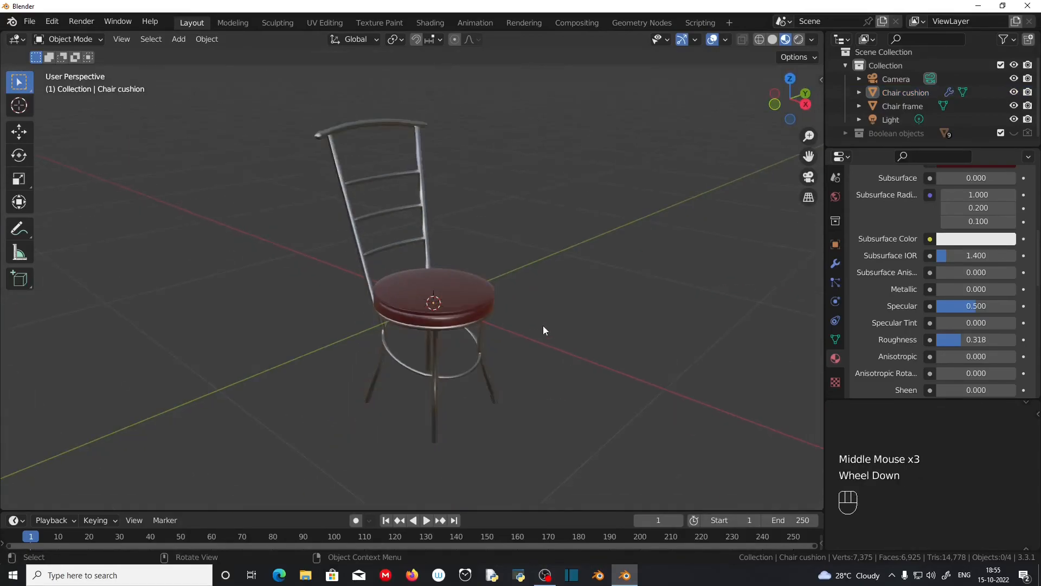
Show the viewport in Rendered shading and change the scene's render engine to Cycles.
{"action": "left_click", "coordinate": [799, 42]}
{"action": "scroll", "coordinate": [857, 242], "scroll_direction": "up", "scroll_amount": 6}
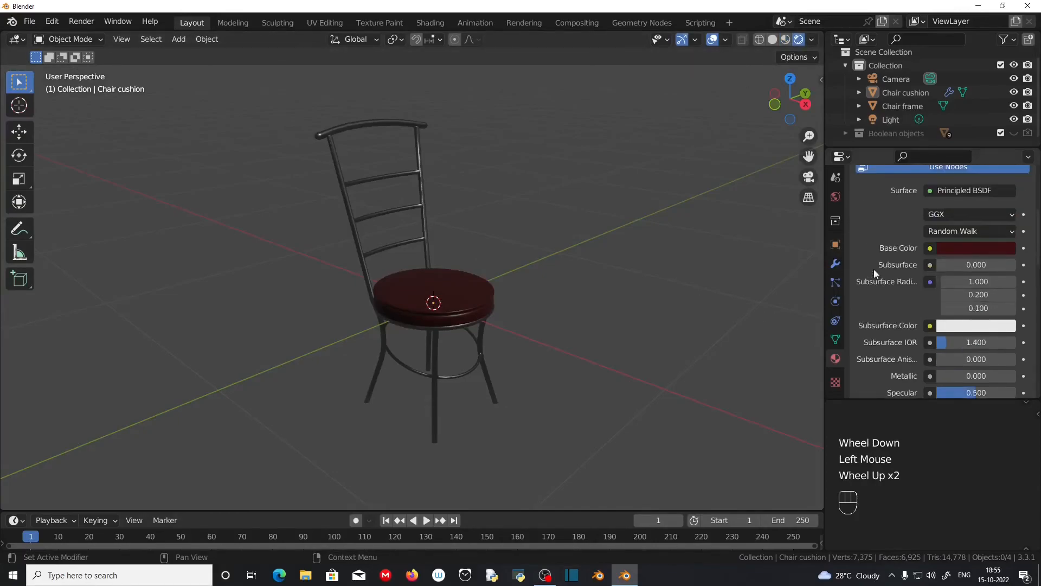
{"action": "scroll", "coordinate": [838, 223], "scroll_direction": "up", "scroll_amount": 7}
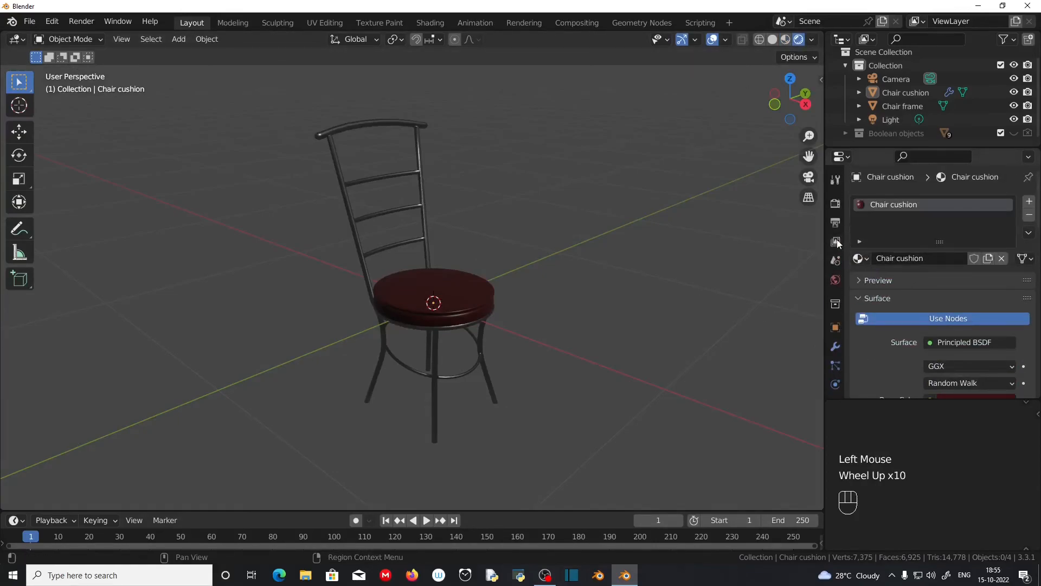
{"action": "left_click", "coordinate": [835, 209]}
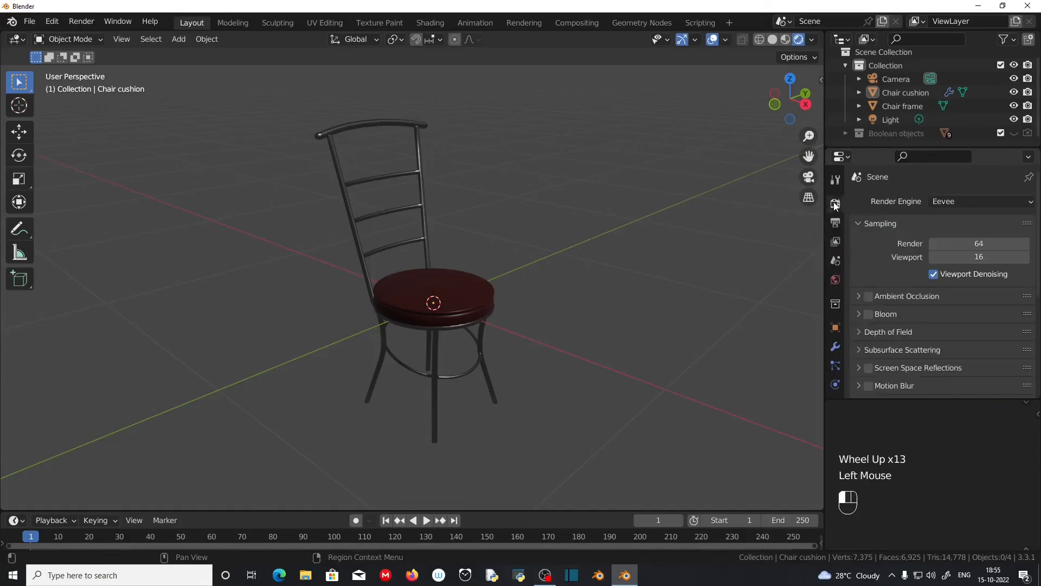
{"action": "left_click", "coordinate": [949, 202]}
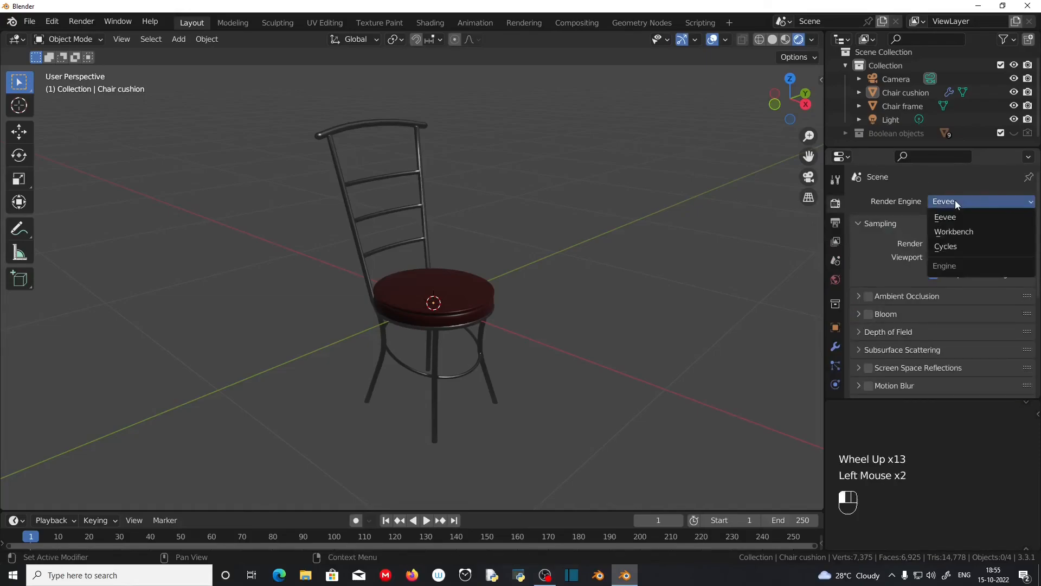
{"action": "left_click", "coordinate": [956, 247]}
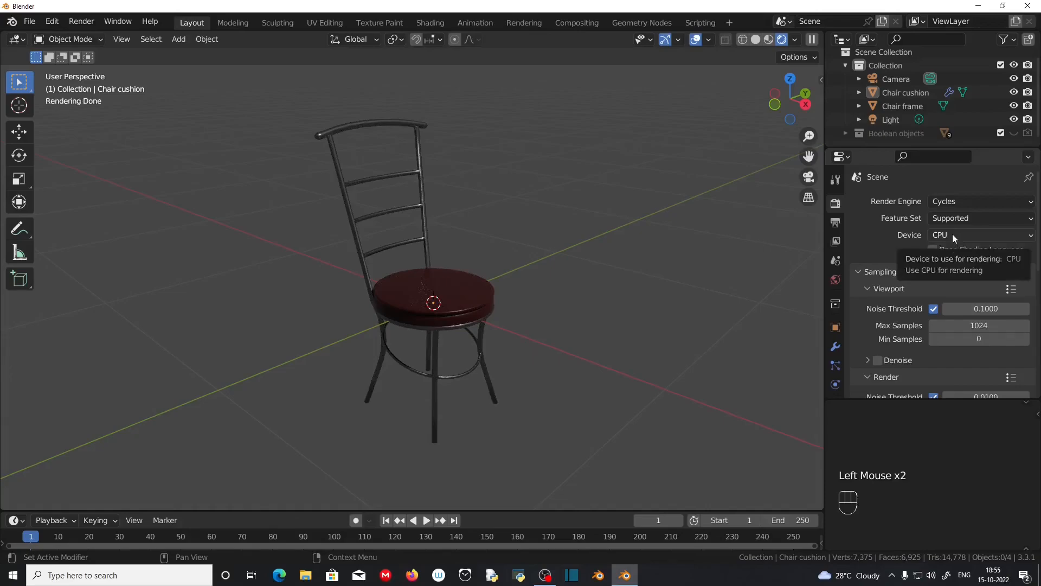
Set the Cycles render device to GPU Compute and inspect the rendered chair from below the seat.
{"action": "left_click", "coordinate": [954, 237]}
{"action": "left_click", "coordinate": [958, 265]}
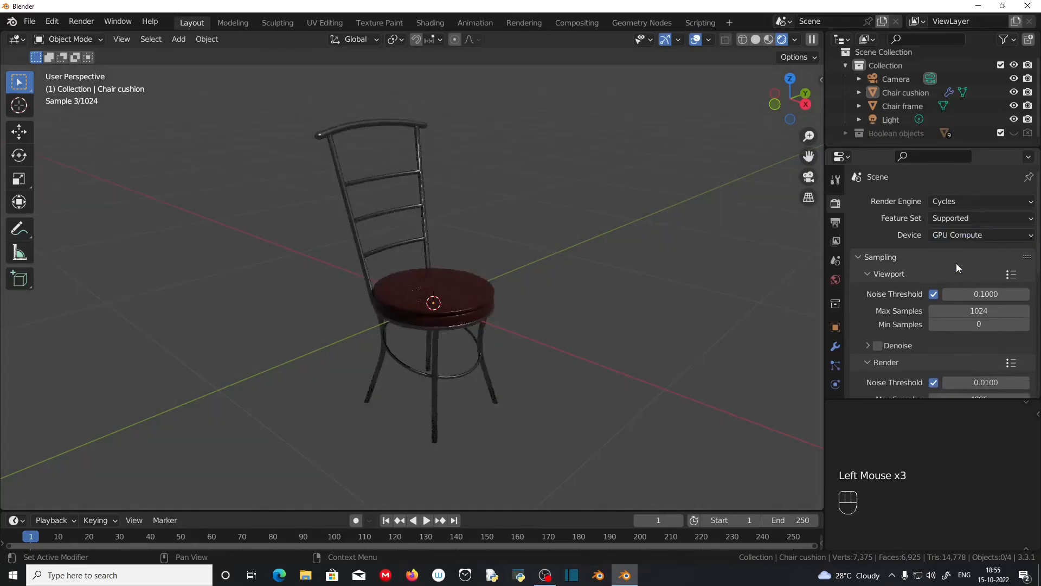
{"action": "scroll", "coordinate": [597, 357], "scroll_direction": "up", "scroll_amount": 5}
{"action": "middle_click_drag", "start_coordinate": [657, 389], "coordinate": [478, 354]}
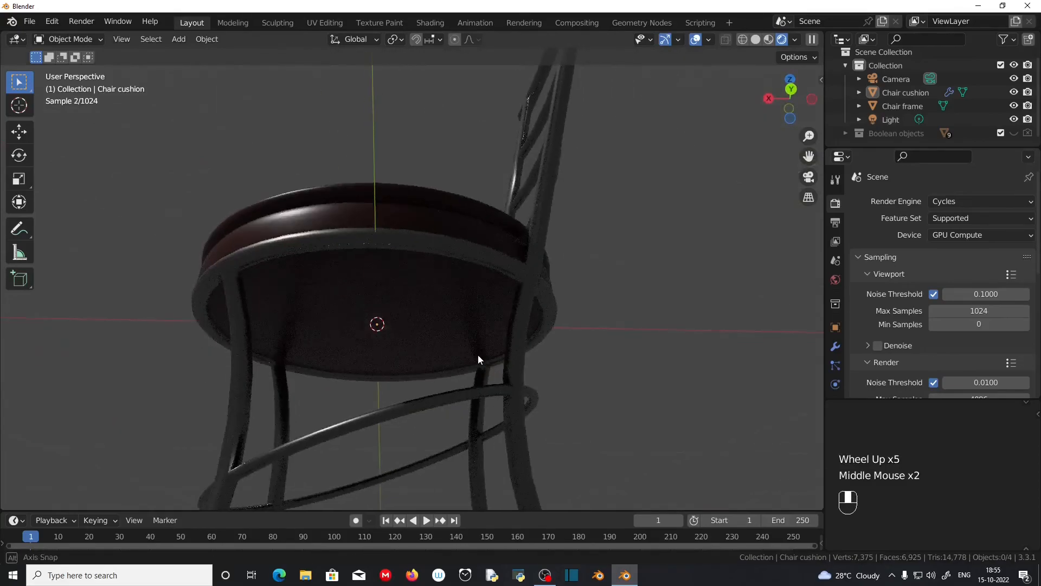